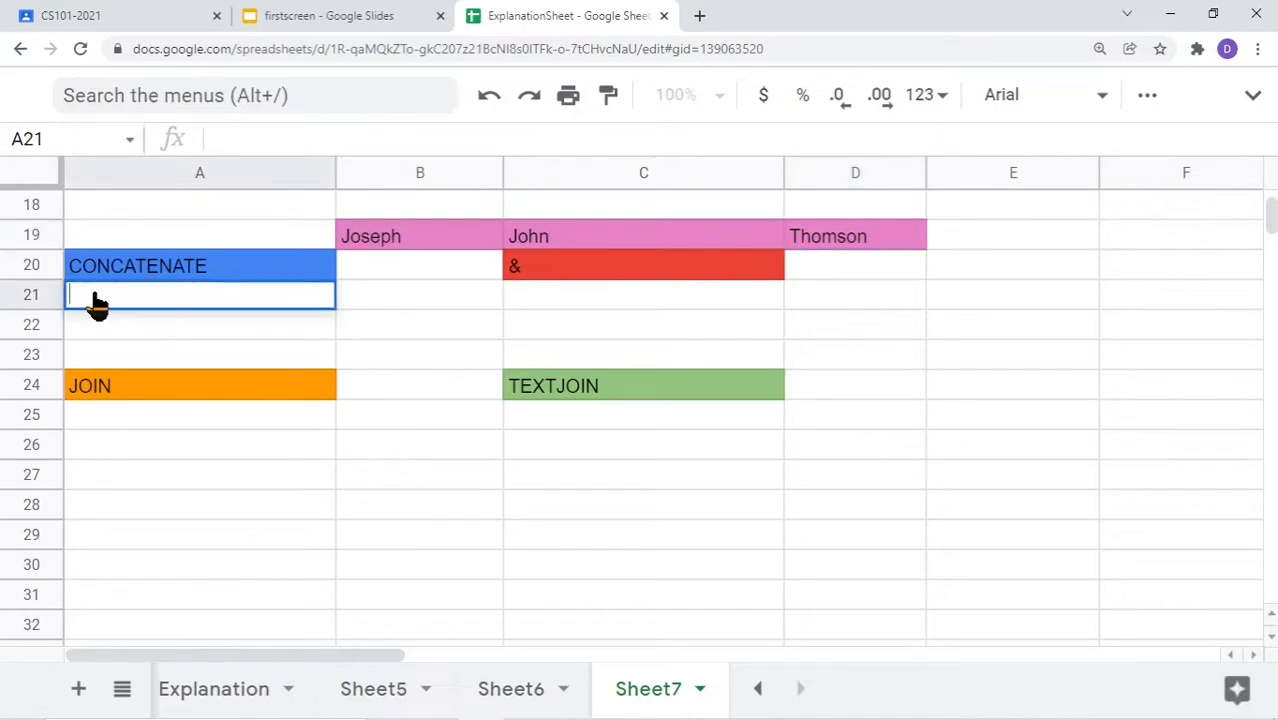
Enter =concatenate("Hello","world","Wellcome") in A21 so it displays HelloworldWellcome
text(=)
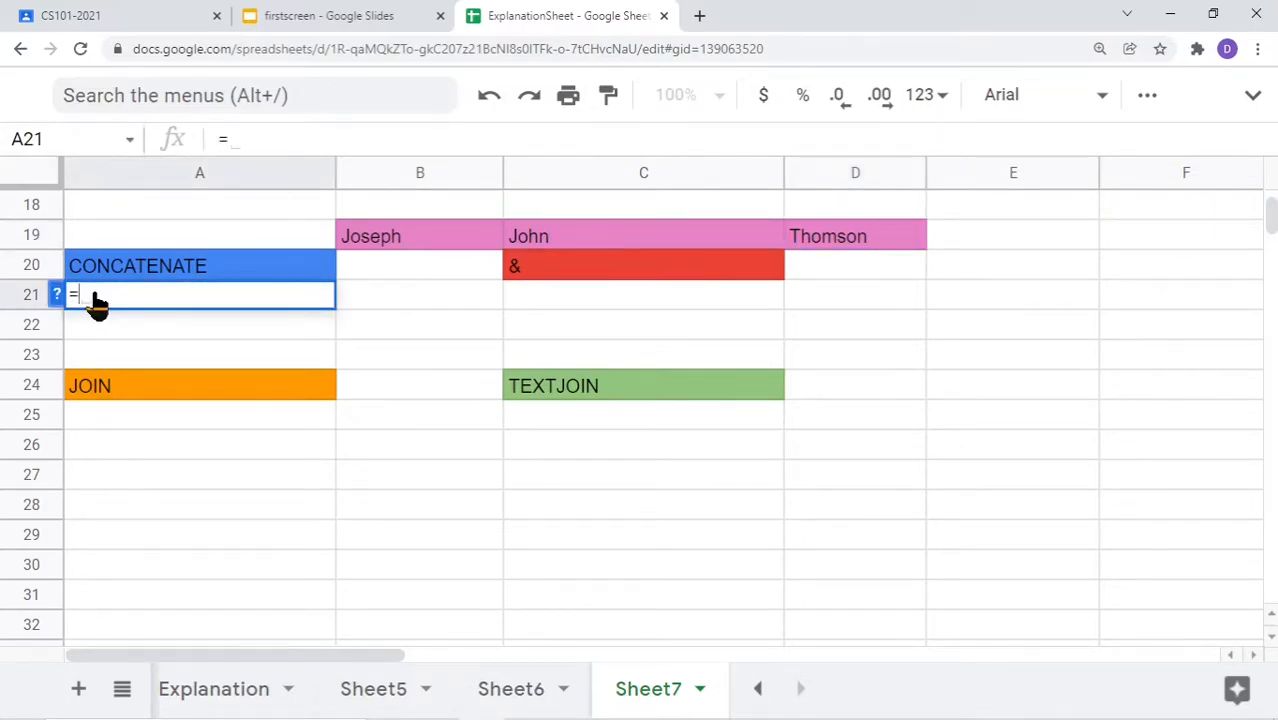
text(con)
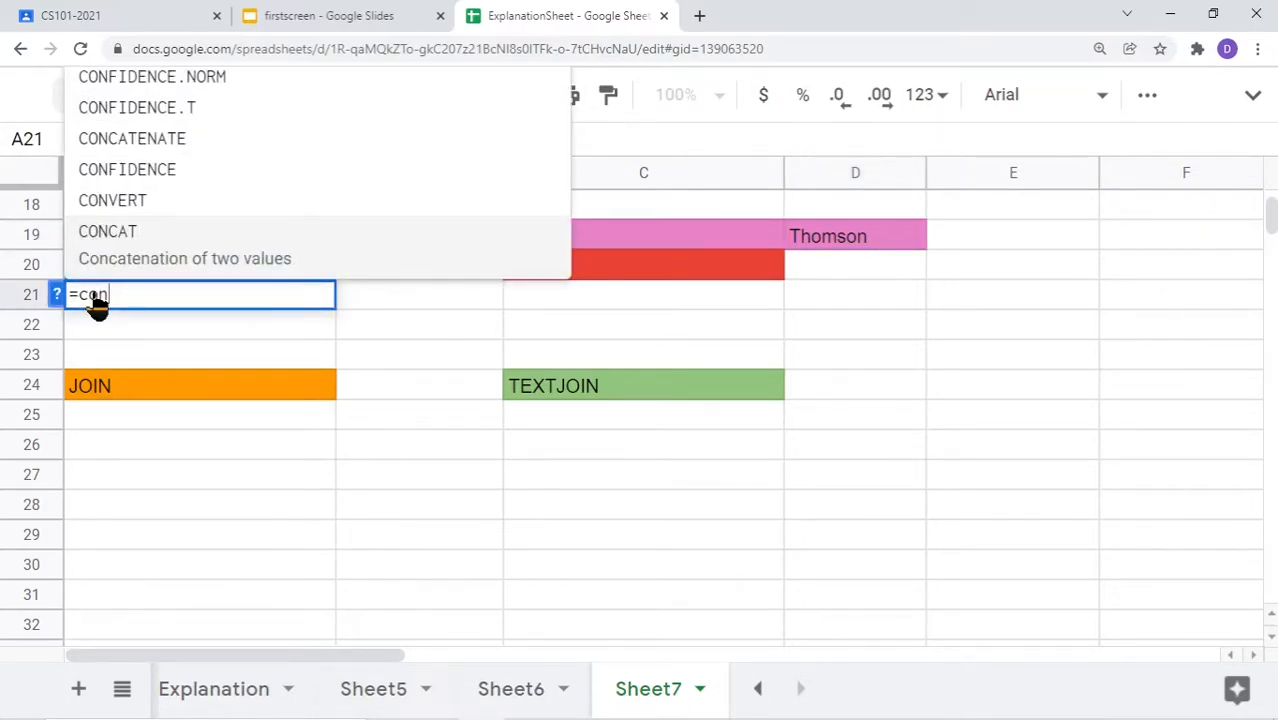
text(cate)
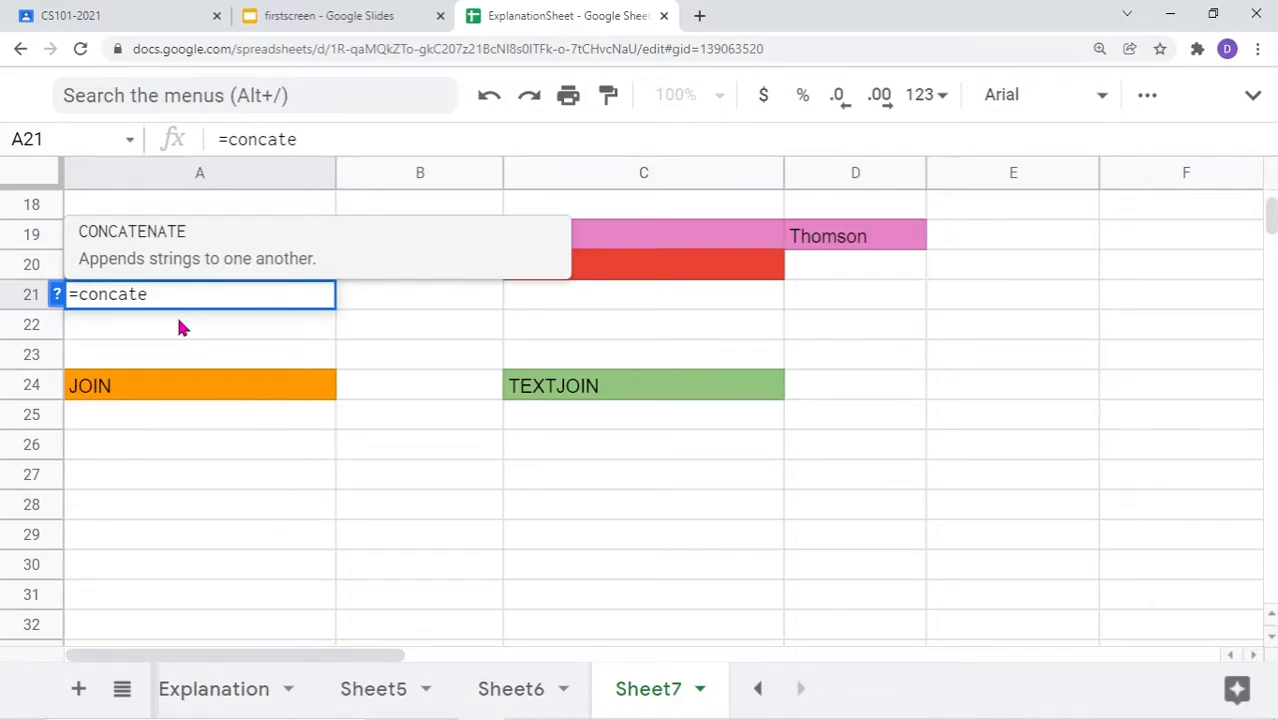
text(nate()
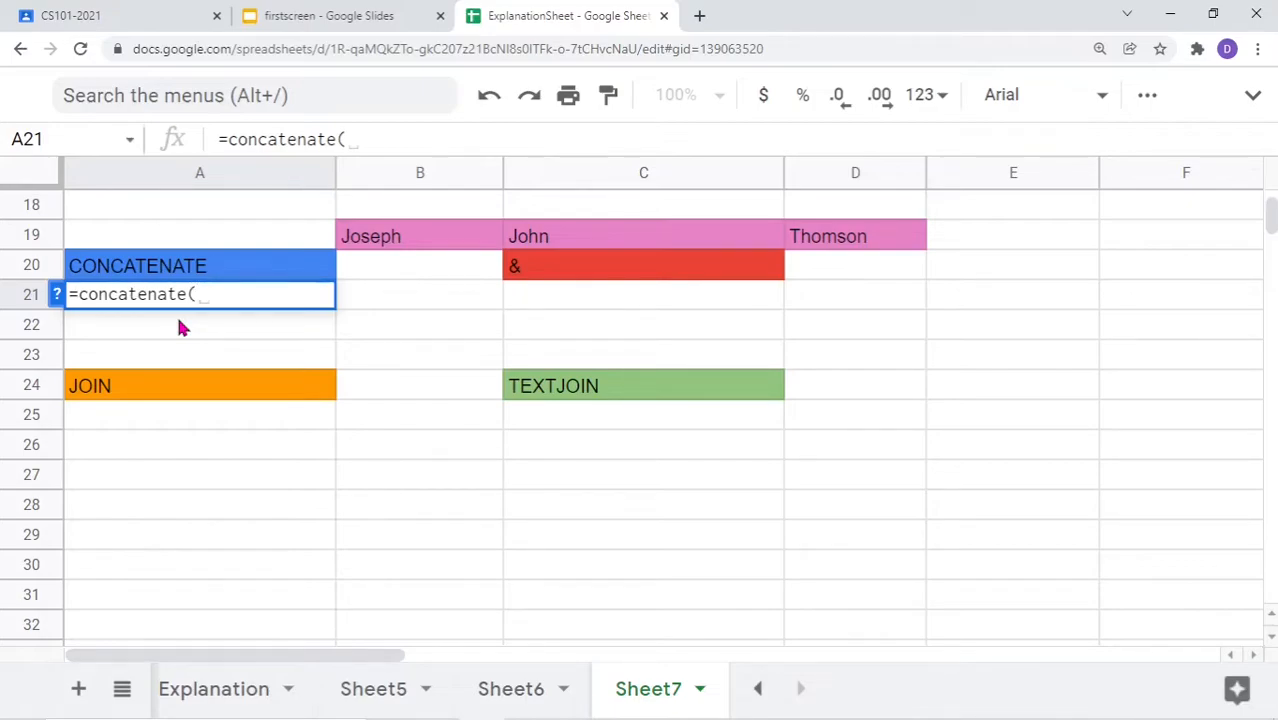
text("")
text(Hello)
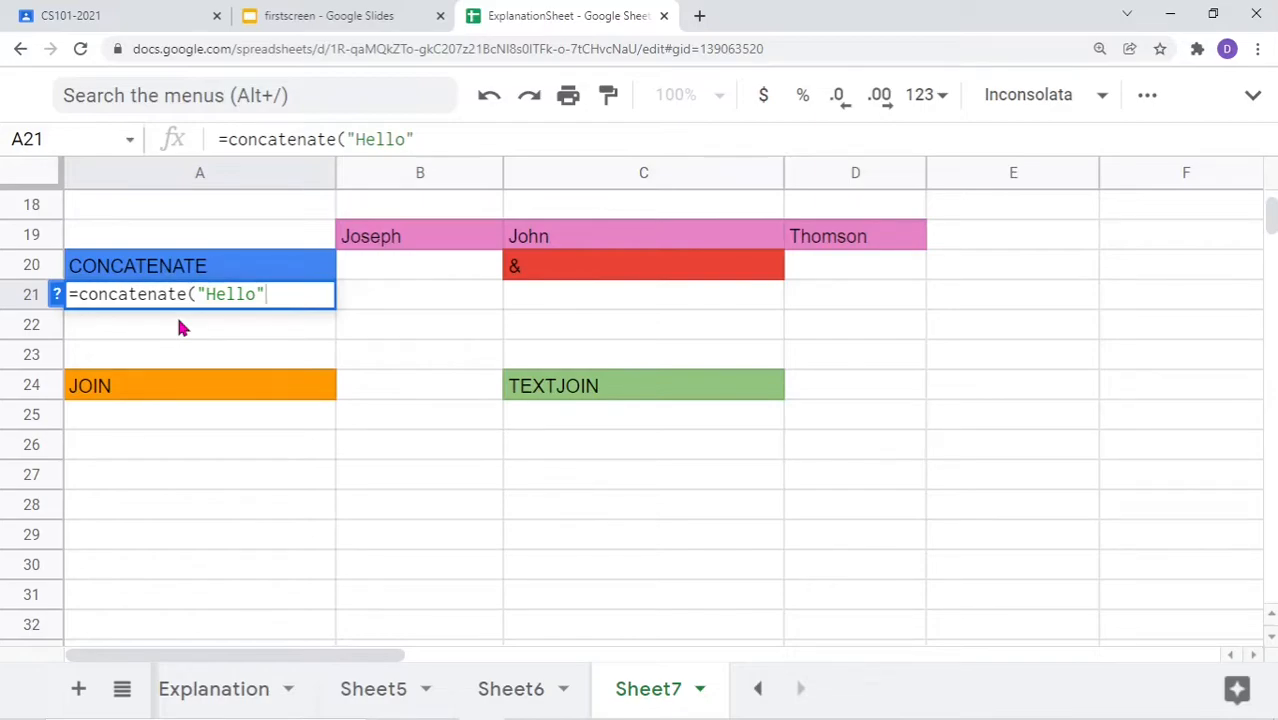
text(, "world")
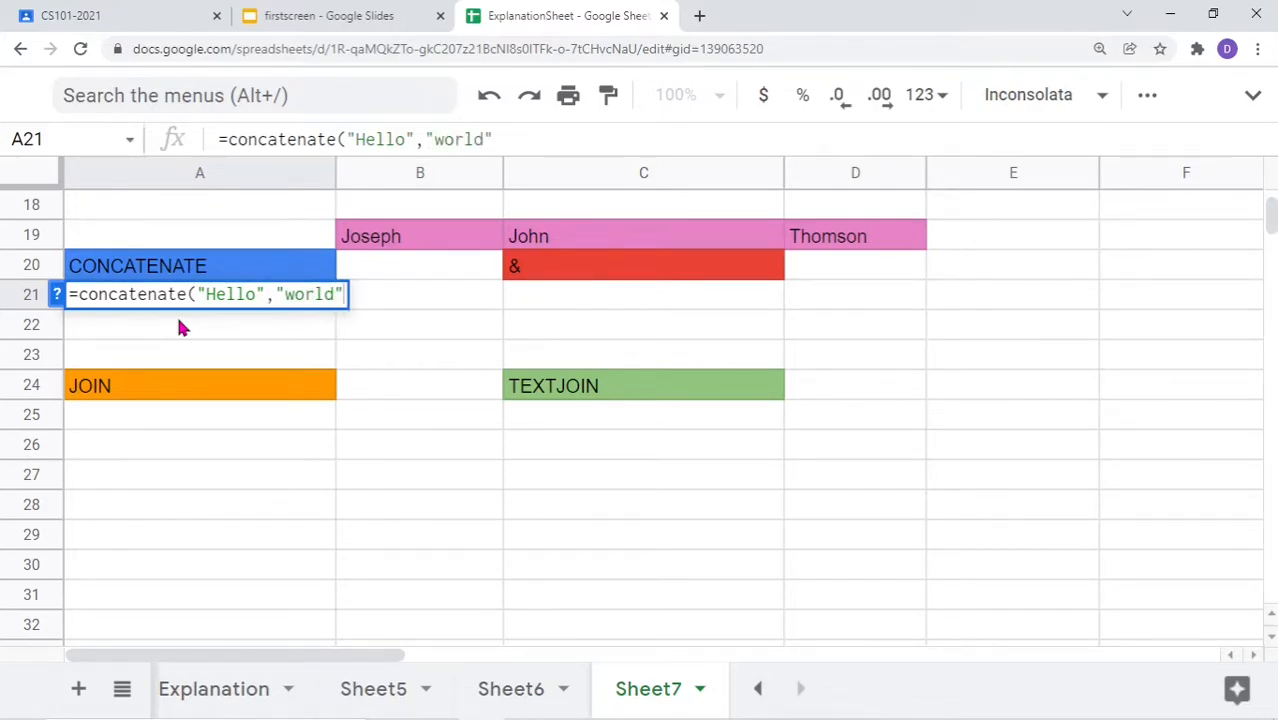
text(,")
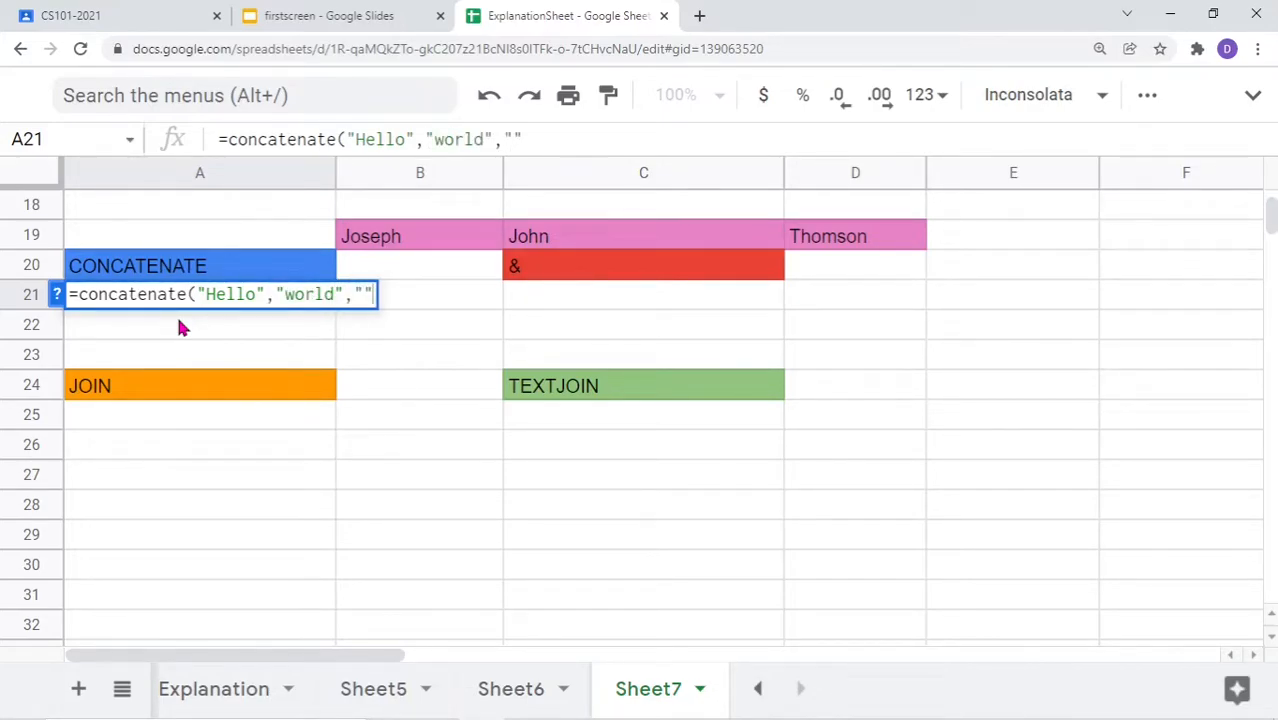
text(Wellco)
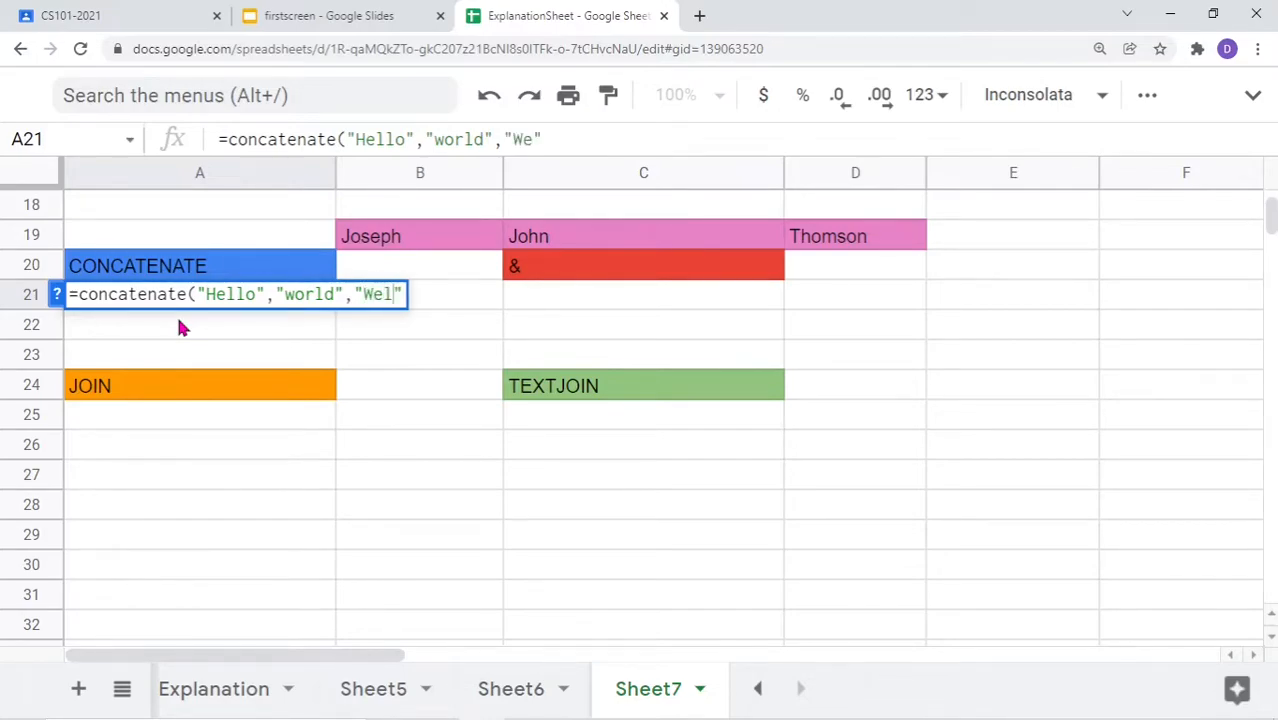
text(me)
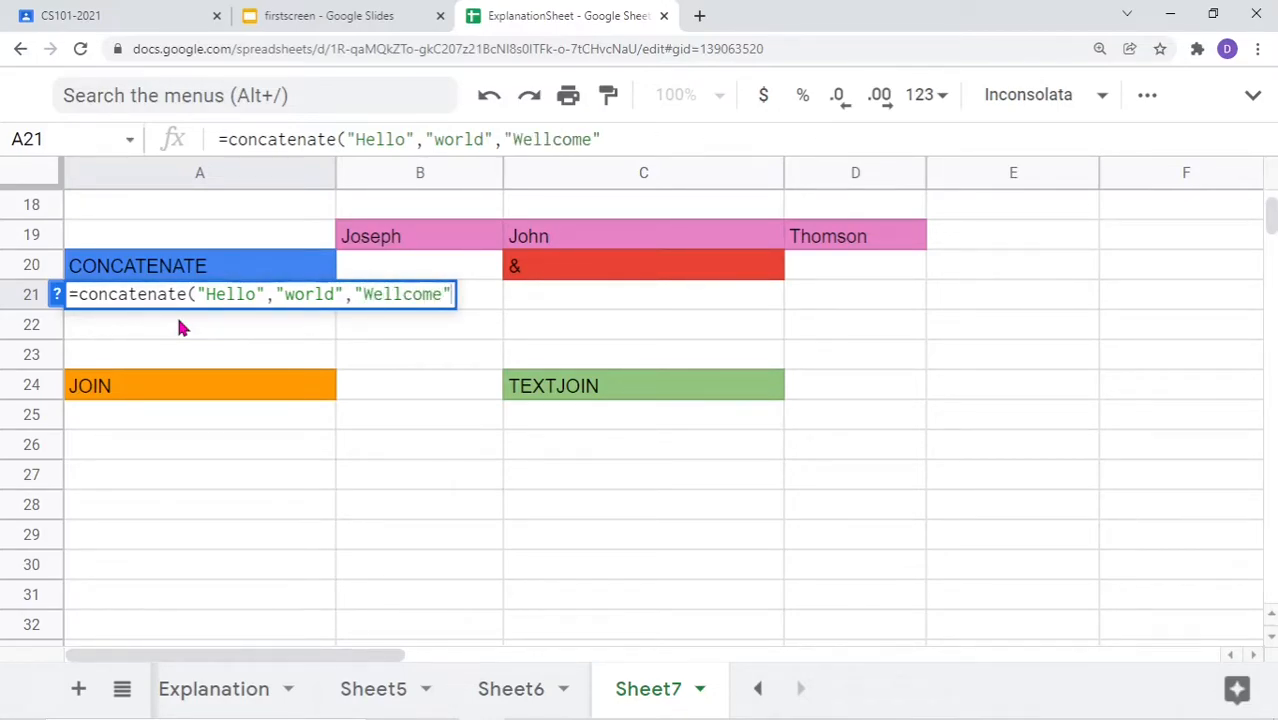
text())
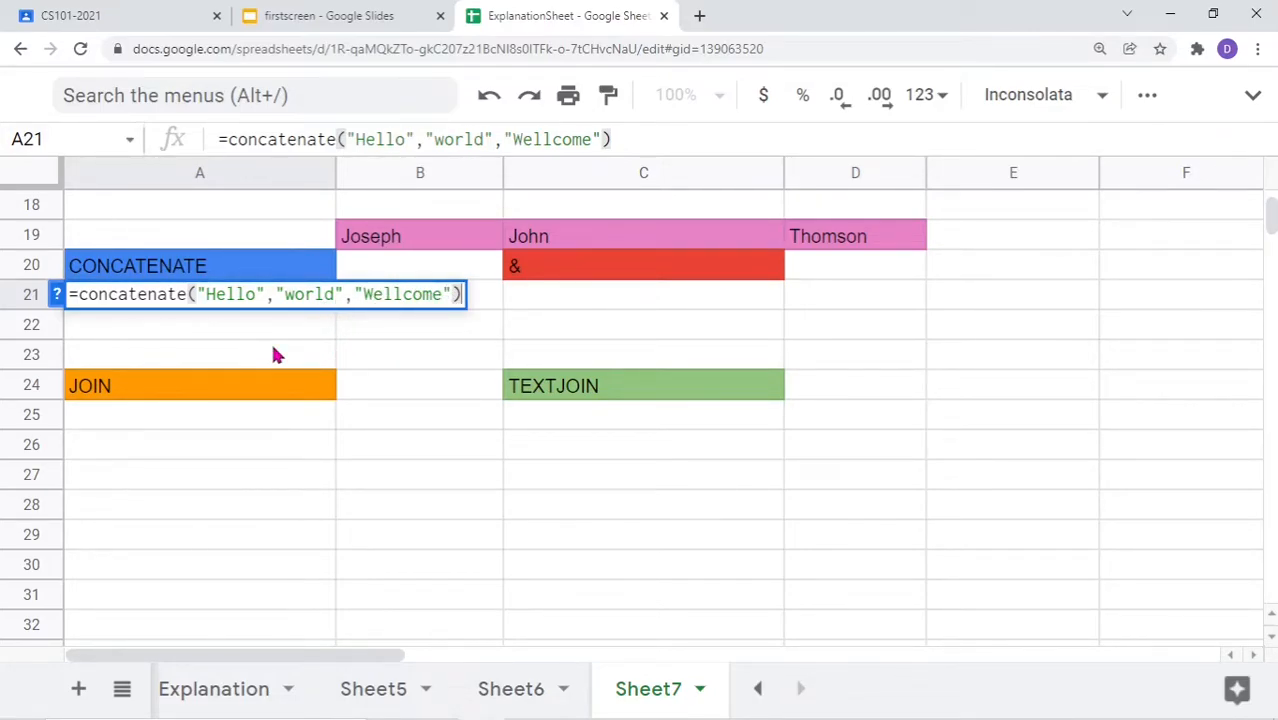
key(Return)
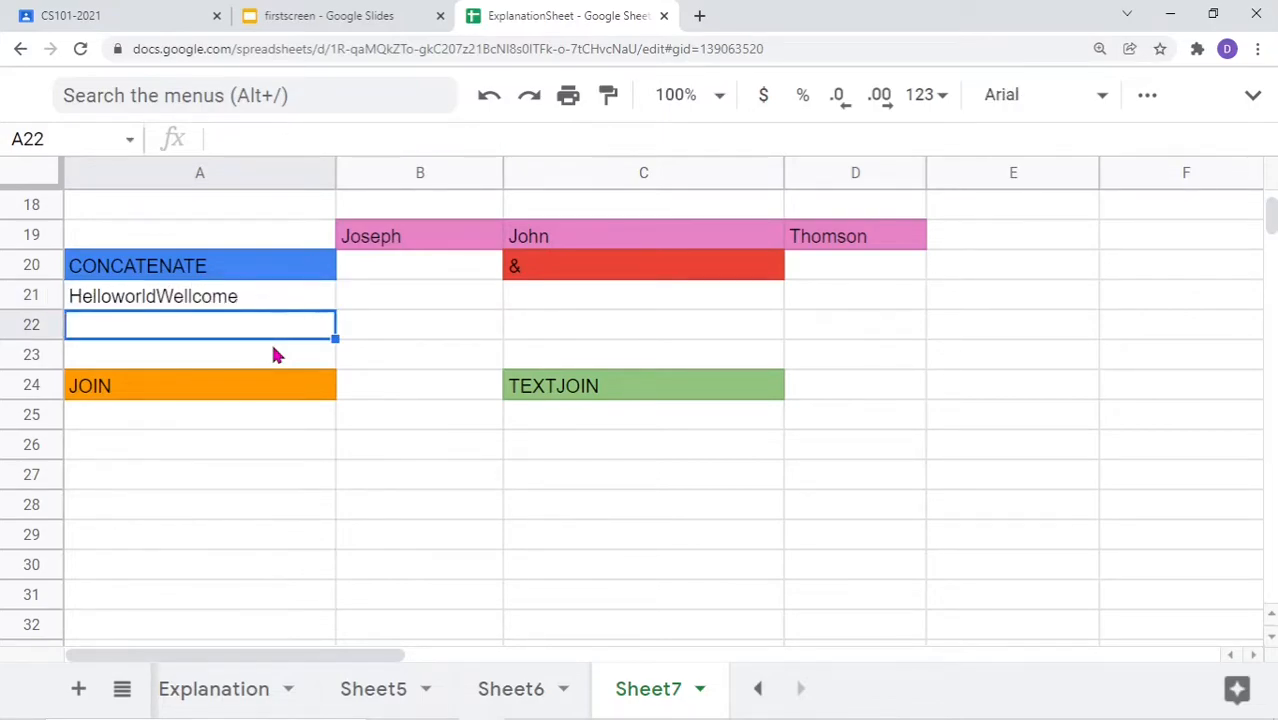
Add spaces after Hello and world inside A21's formula, showing Hello world Wellcome
double_click(160, 300)
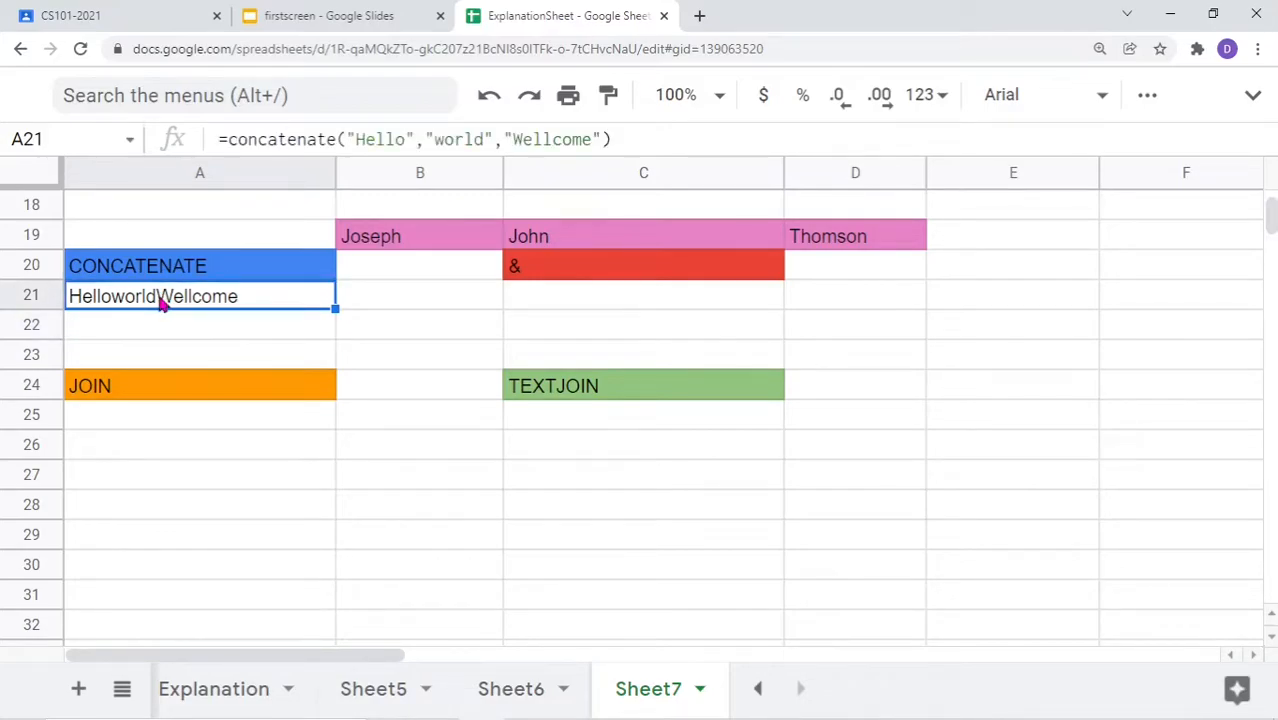
key(Return)
double_click(127, 310)
click(257, 297)
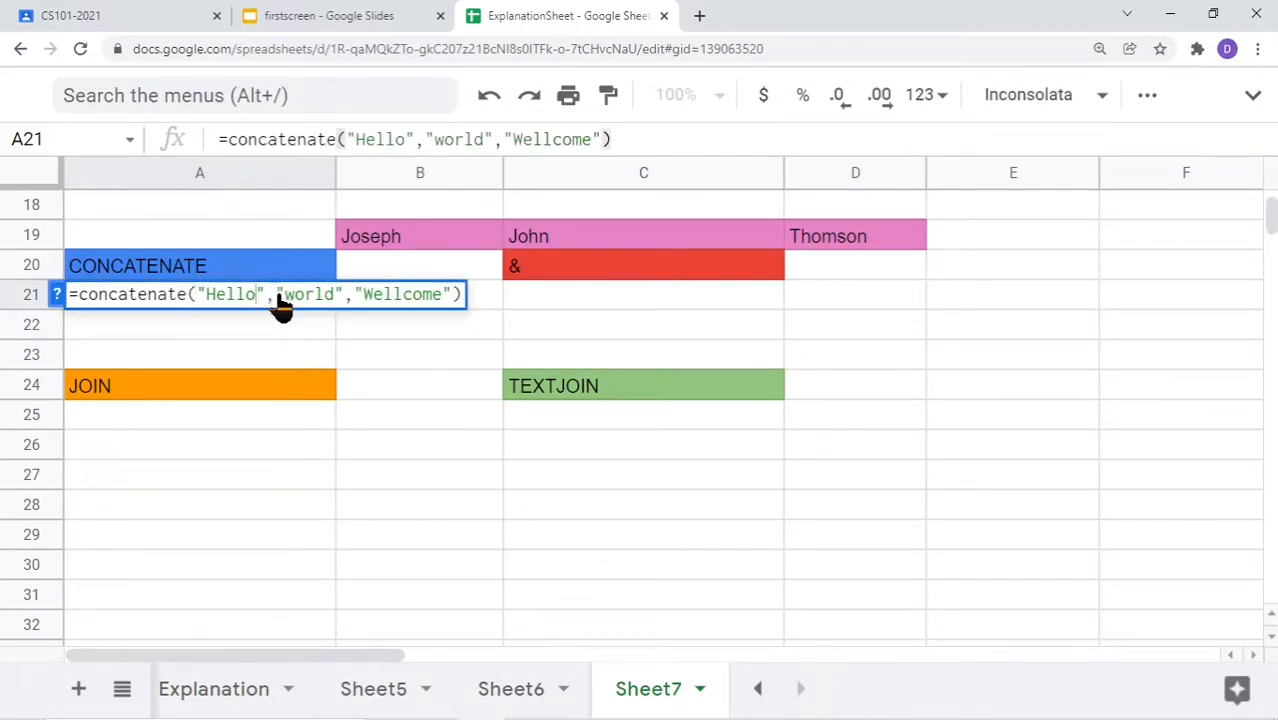
click(346, 298)
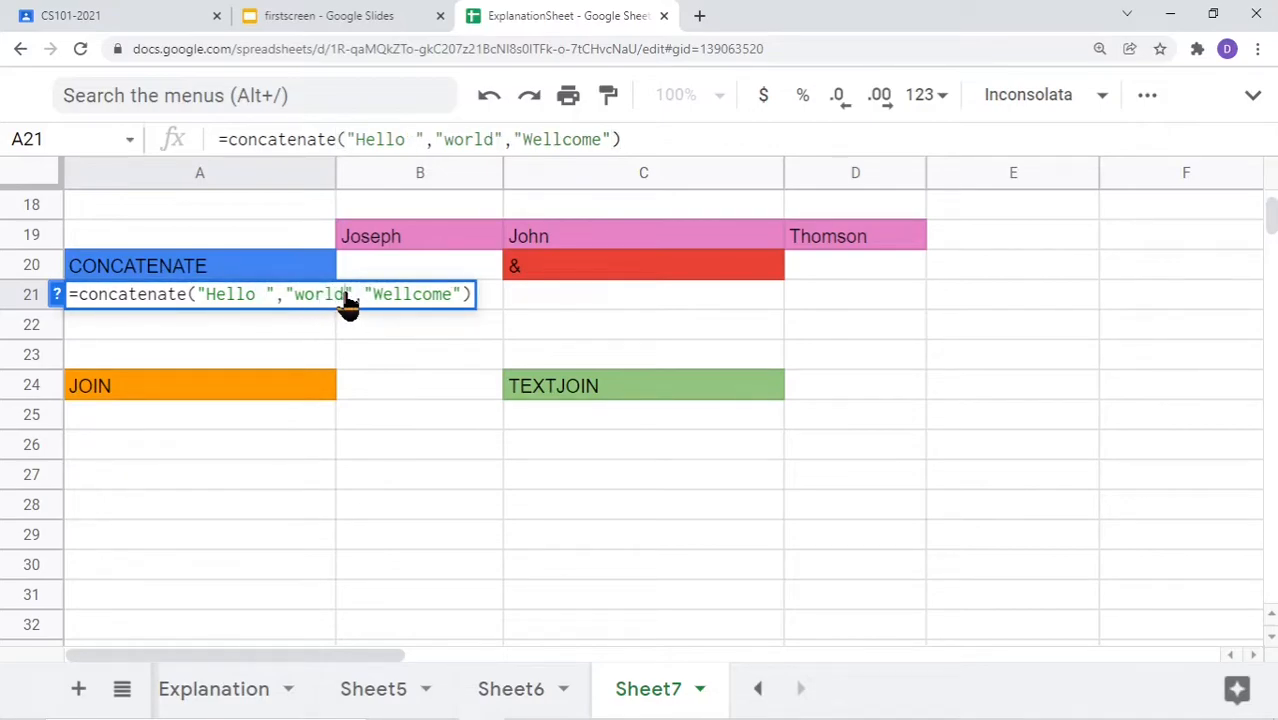
key(Return)
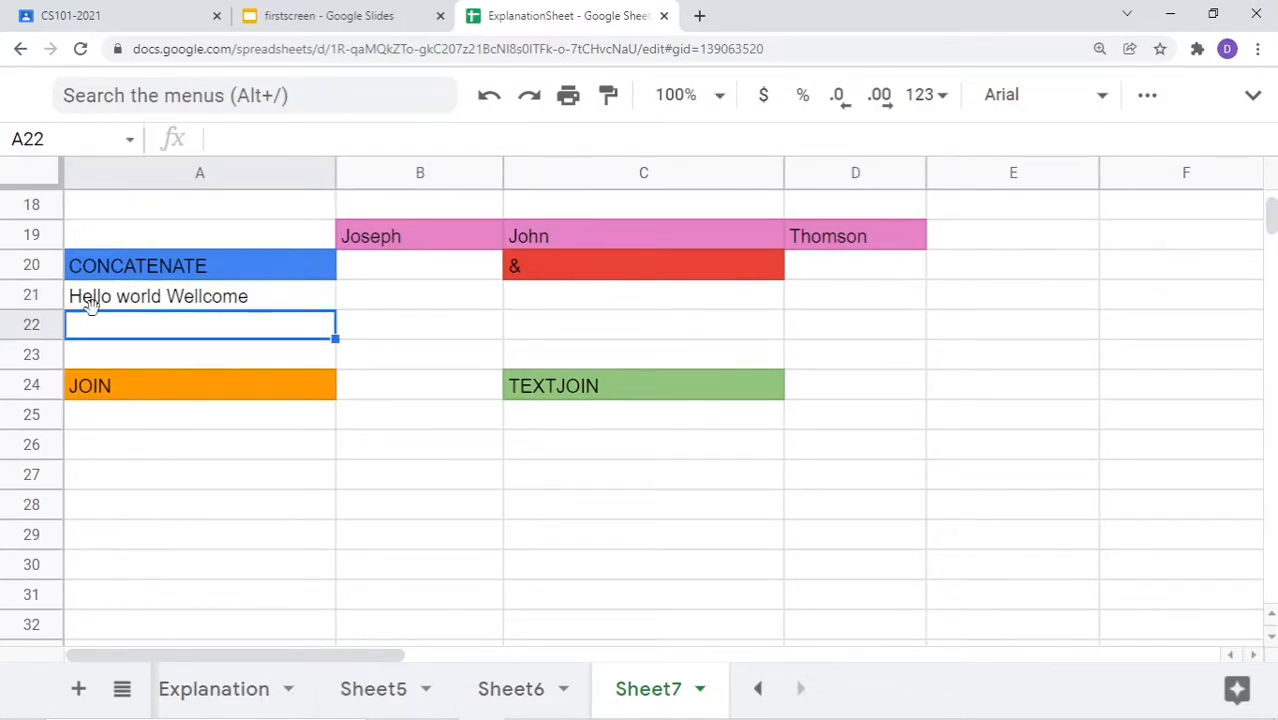
Delete those added spaces, restoring the "Hello","world","Wellcome" arguments
double_click(200, 300)
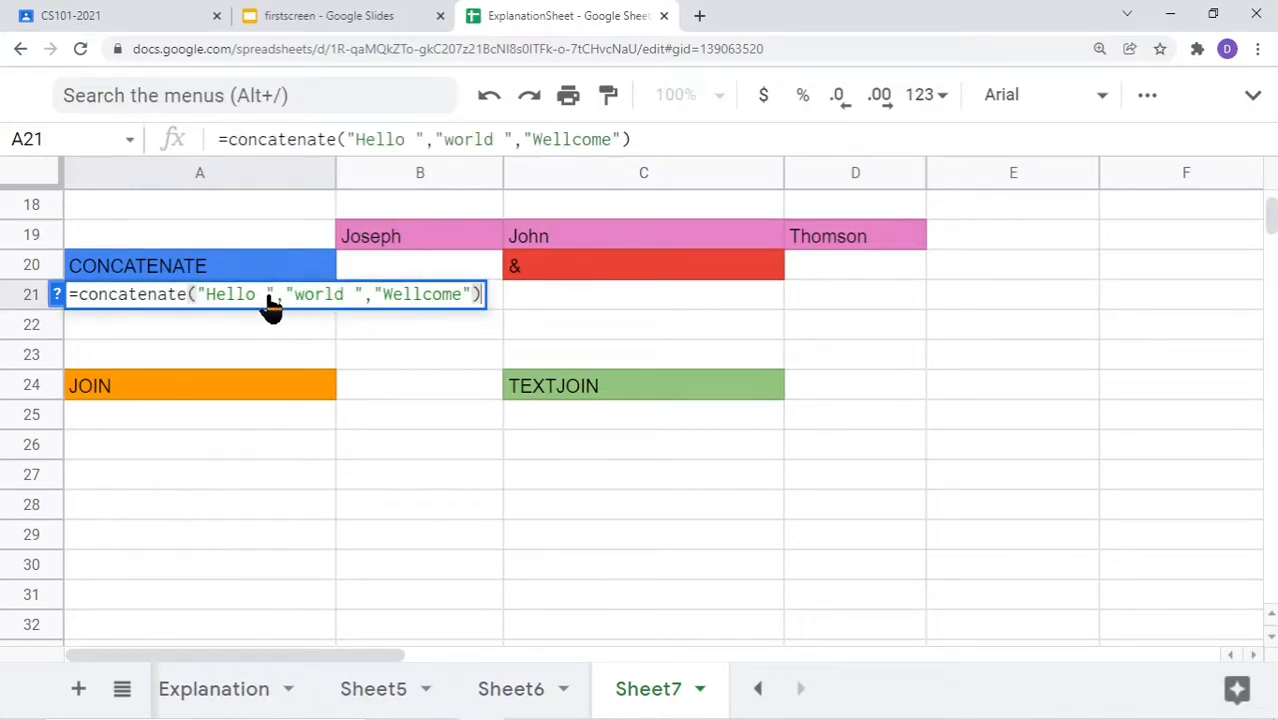
click(267, 300)
key(BackSpace)
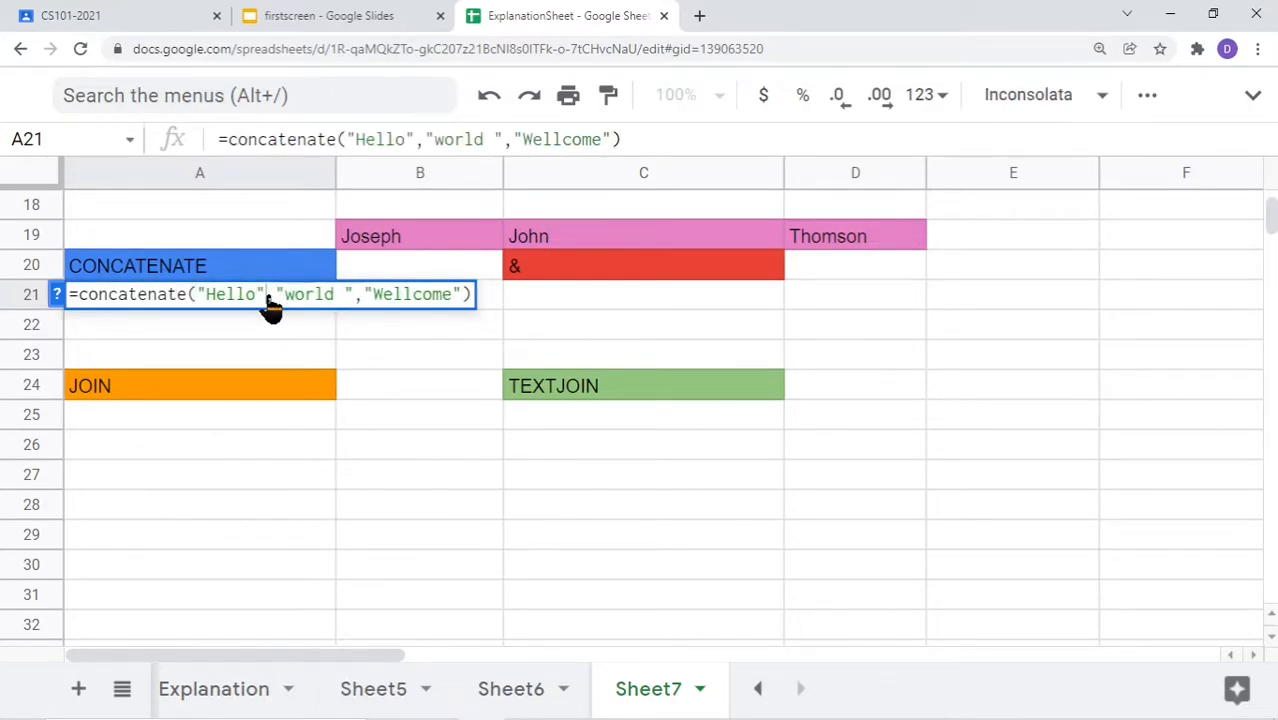
key(Left)
key(BackSpace)
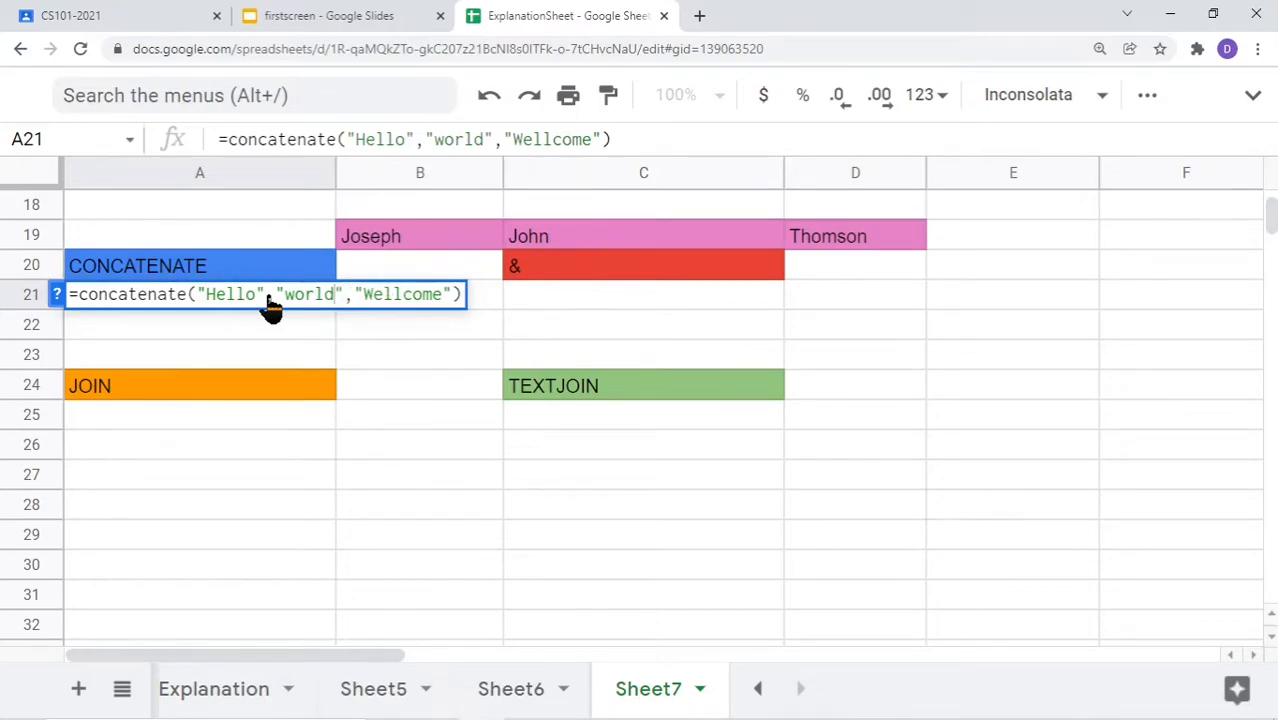
key(Left)
key(Left)
key(Left)
Insert " " arguments before "world" and "Wellcome" in A21's CONCATENATE formula
click(276, 304)
text(",")
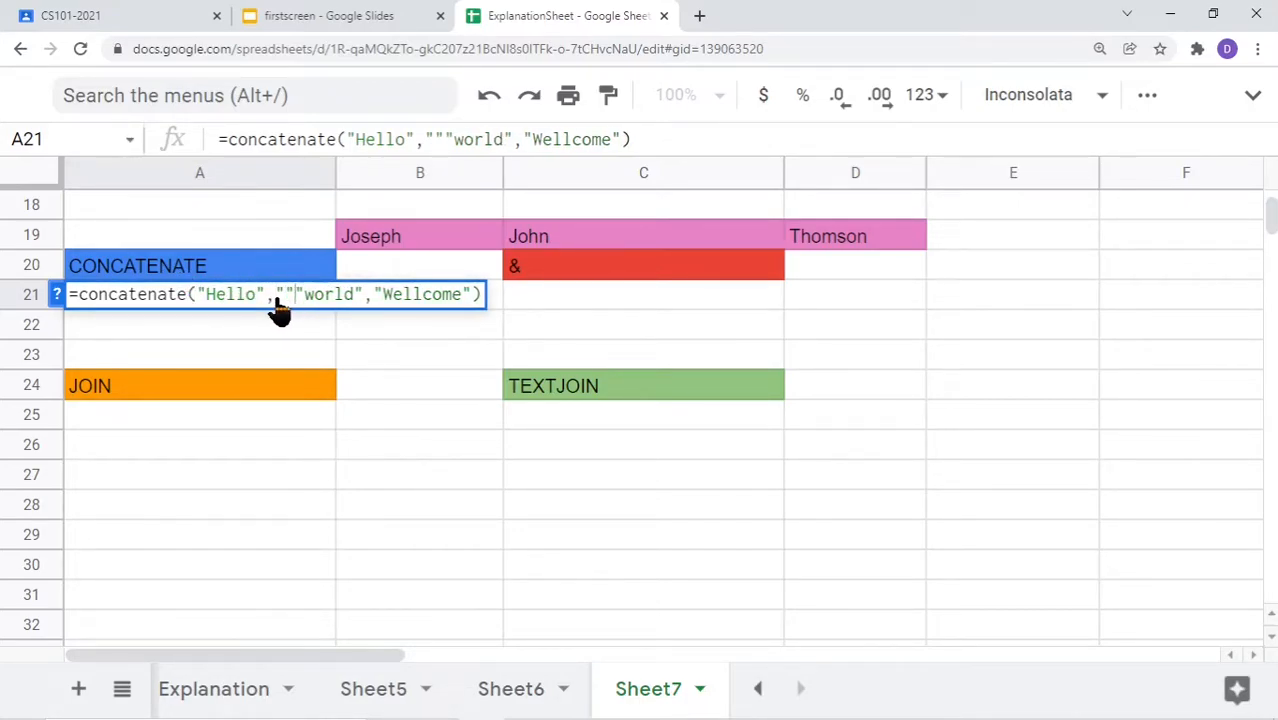
key(Right)
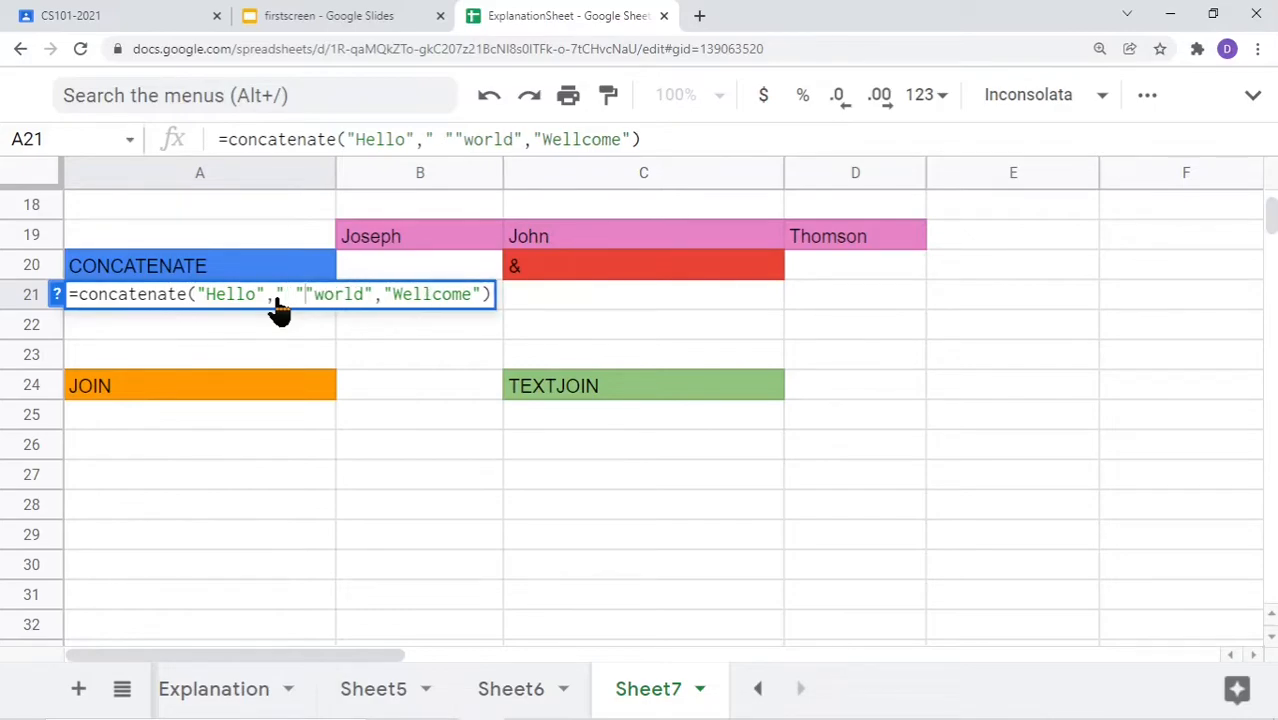
text(,)
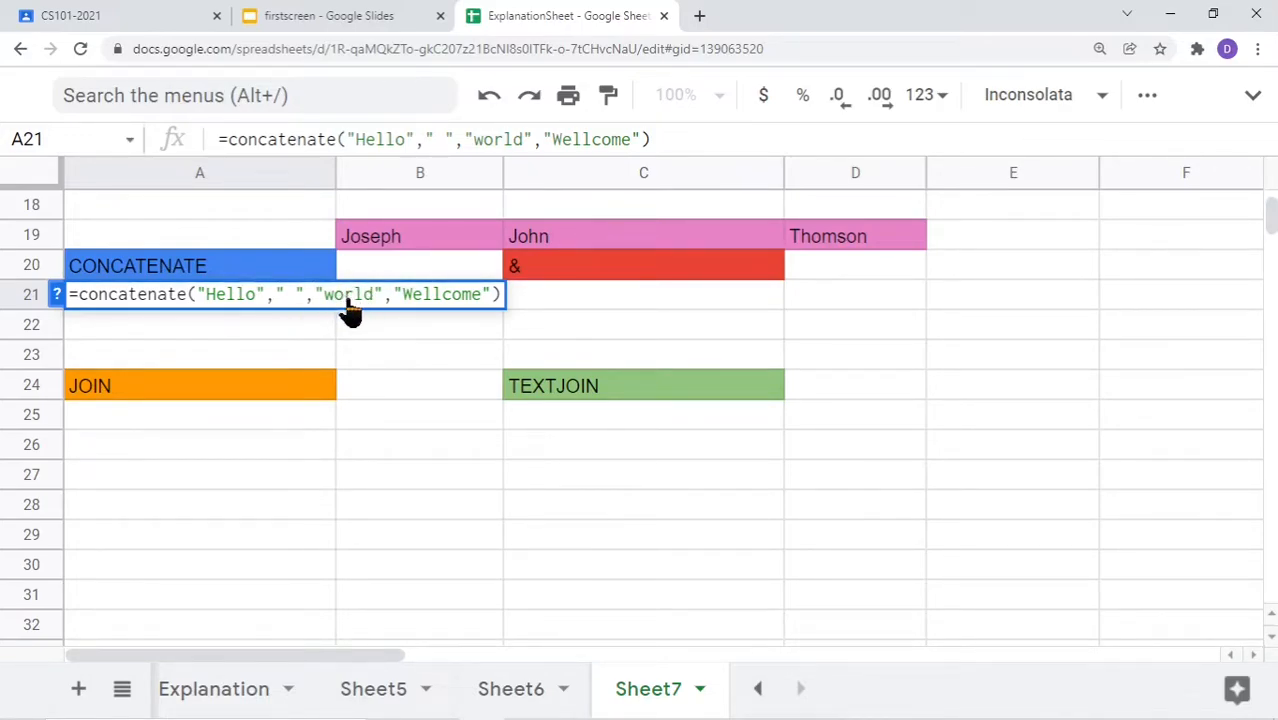
click(393, 303)
text(" ")
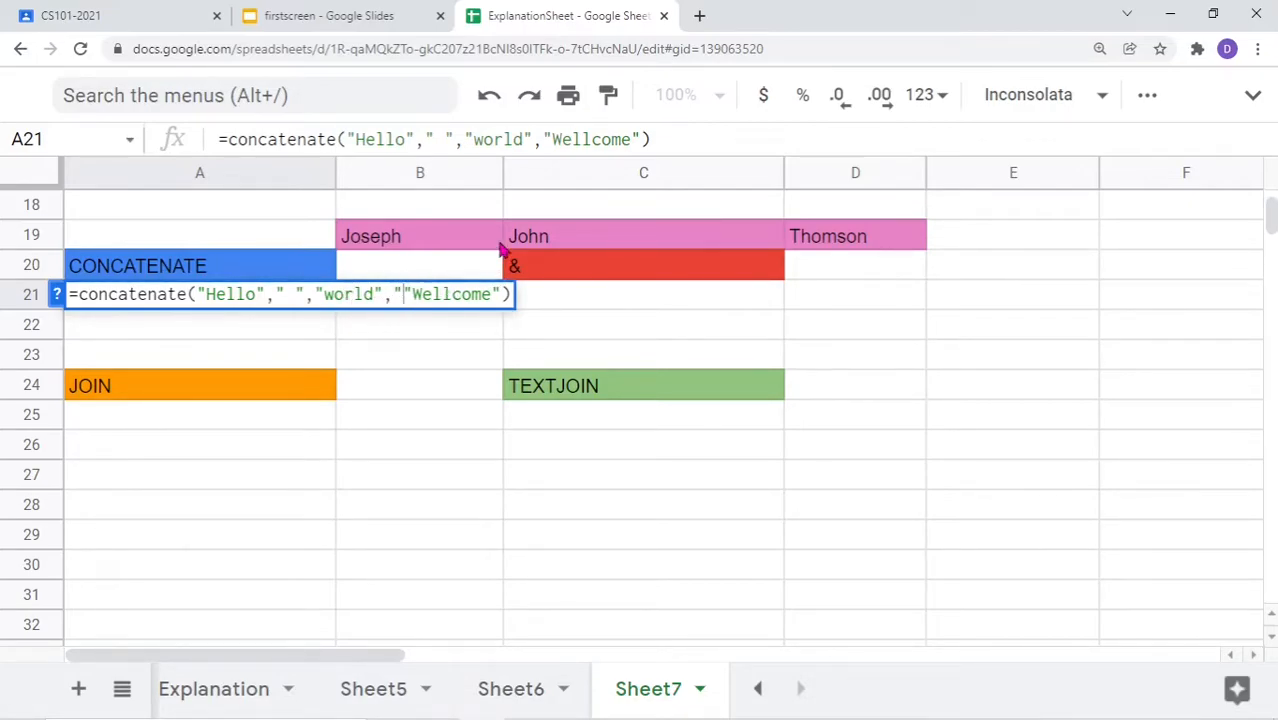
text(,)
key(Left)
key(Left)
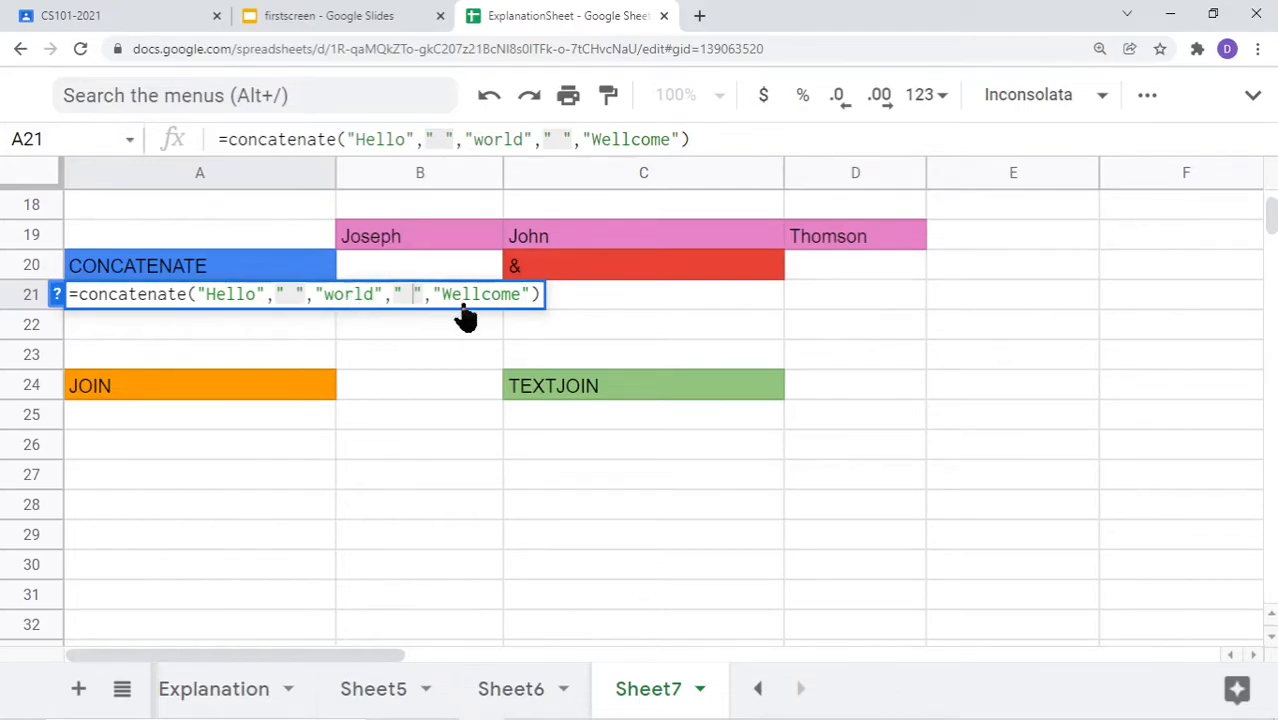
key(Return)
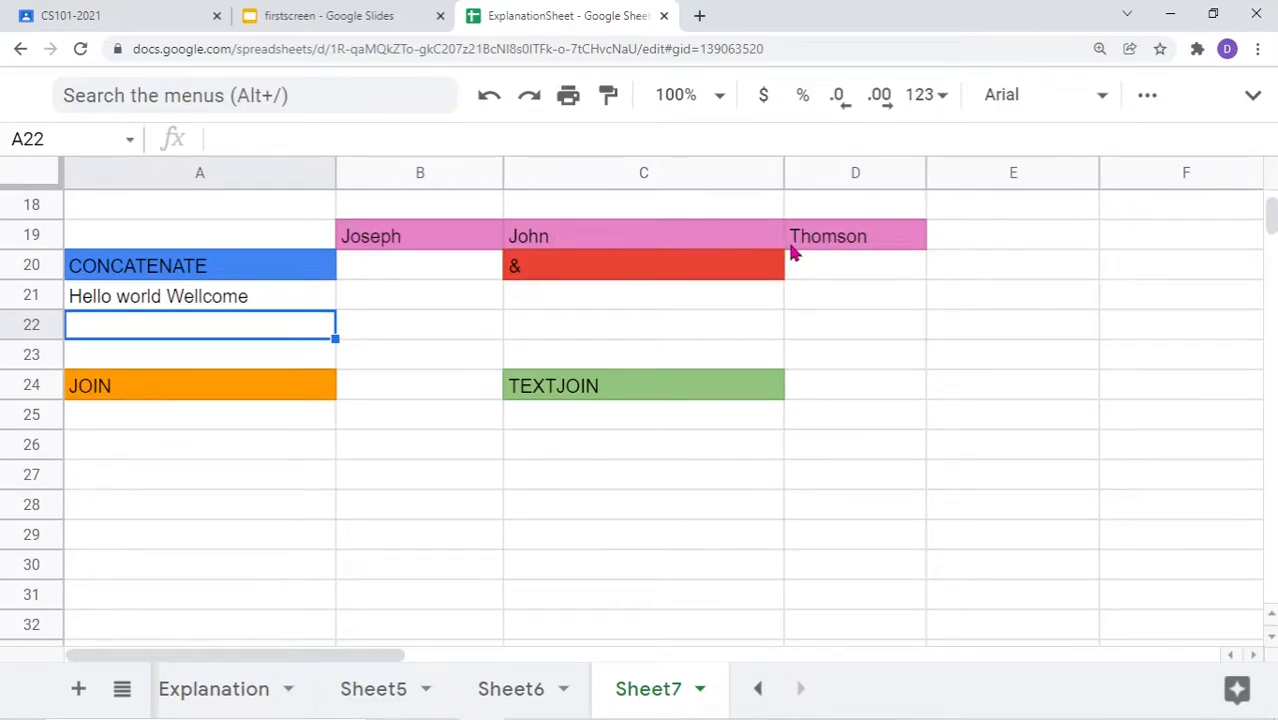
Enter =concatenate(B19," ",C19," ",D19) in A22 so it shows Joseph John Thomson
double_click(193, 338)
text(=c)
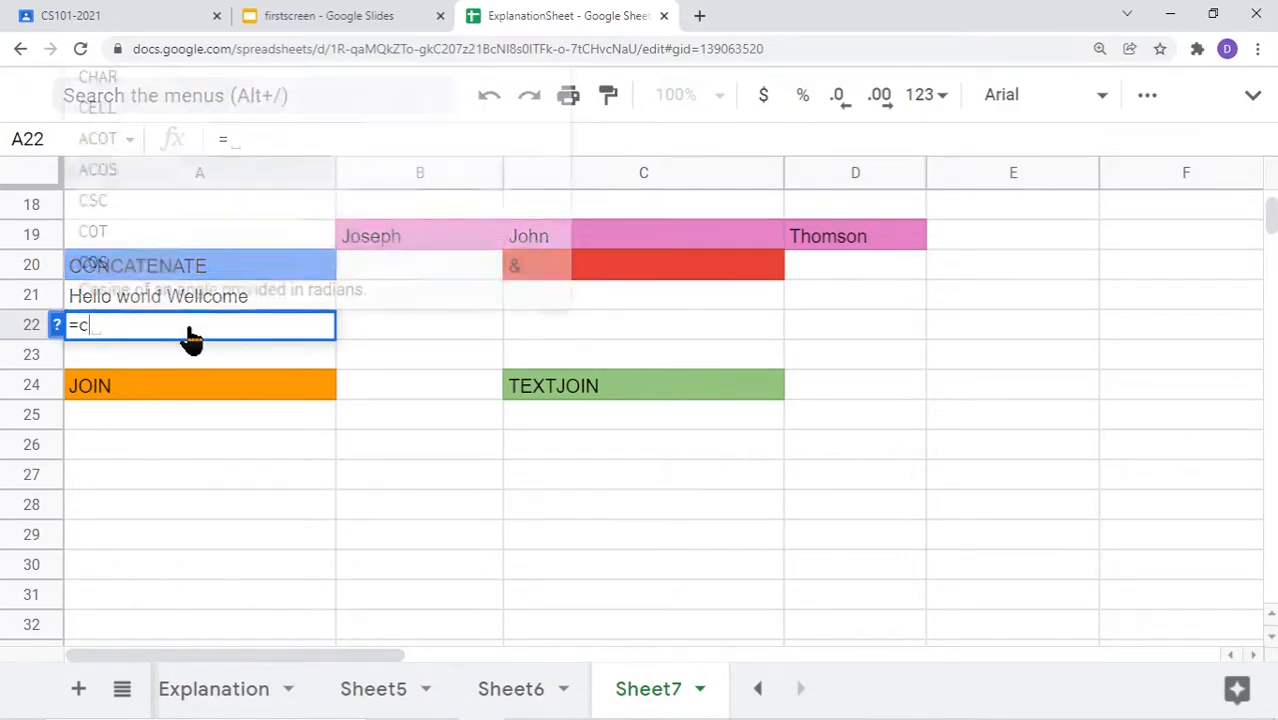
text(oncatenate()
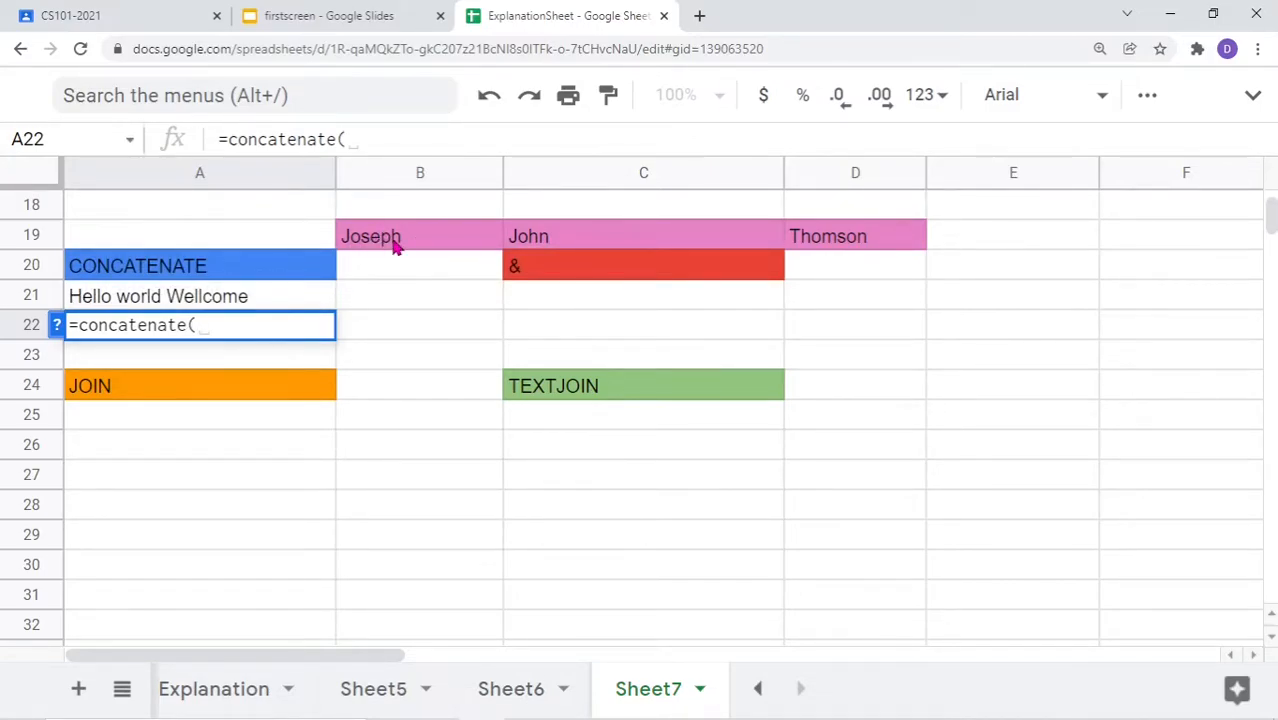
text(b19,")
text(",)
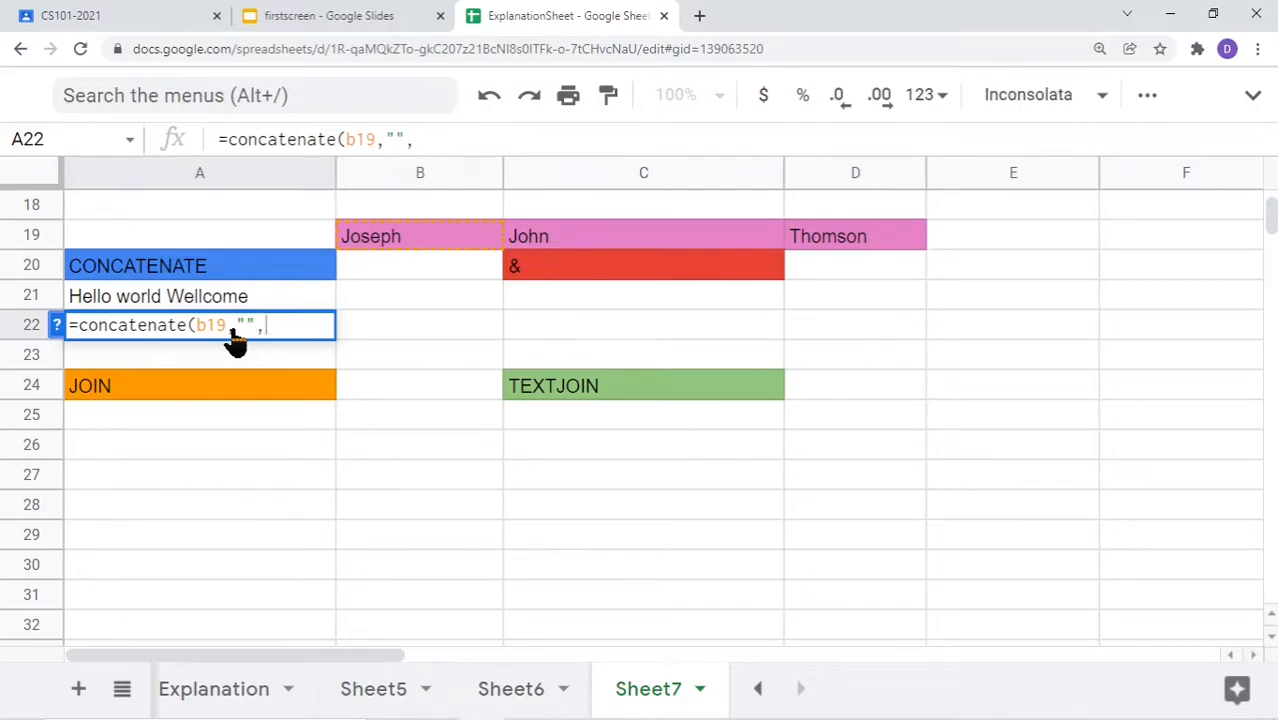
click(244, 328)
click(289, 336)
click(560, 237)
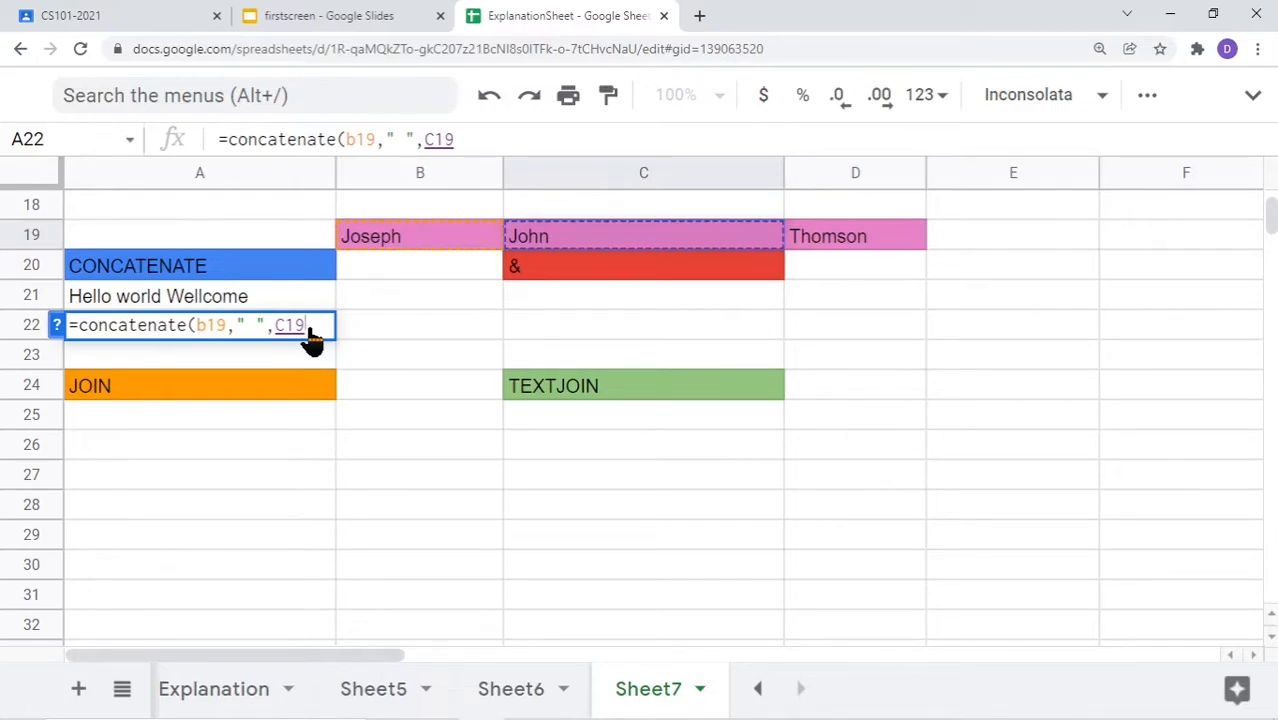
text(,)
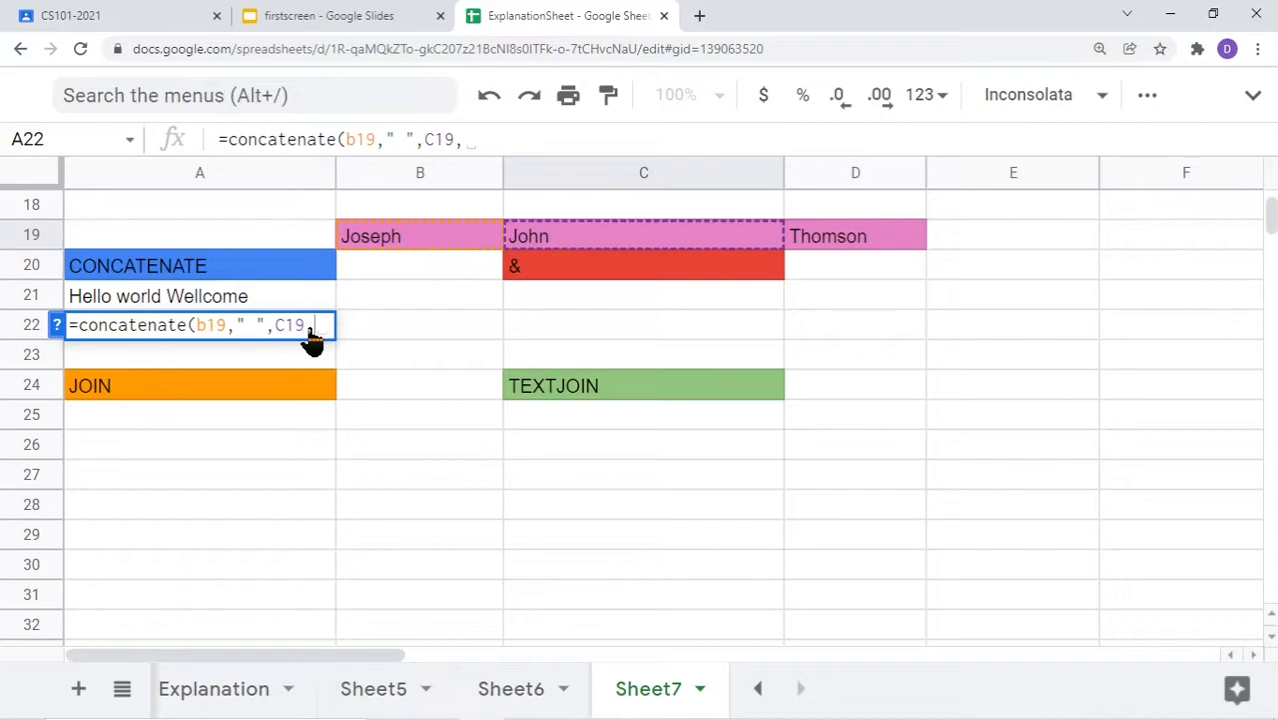
text(" ")
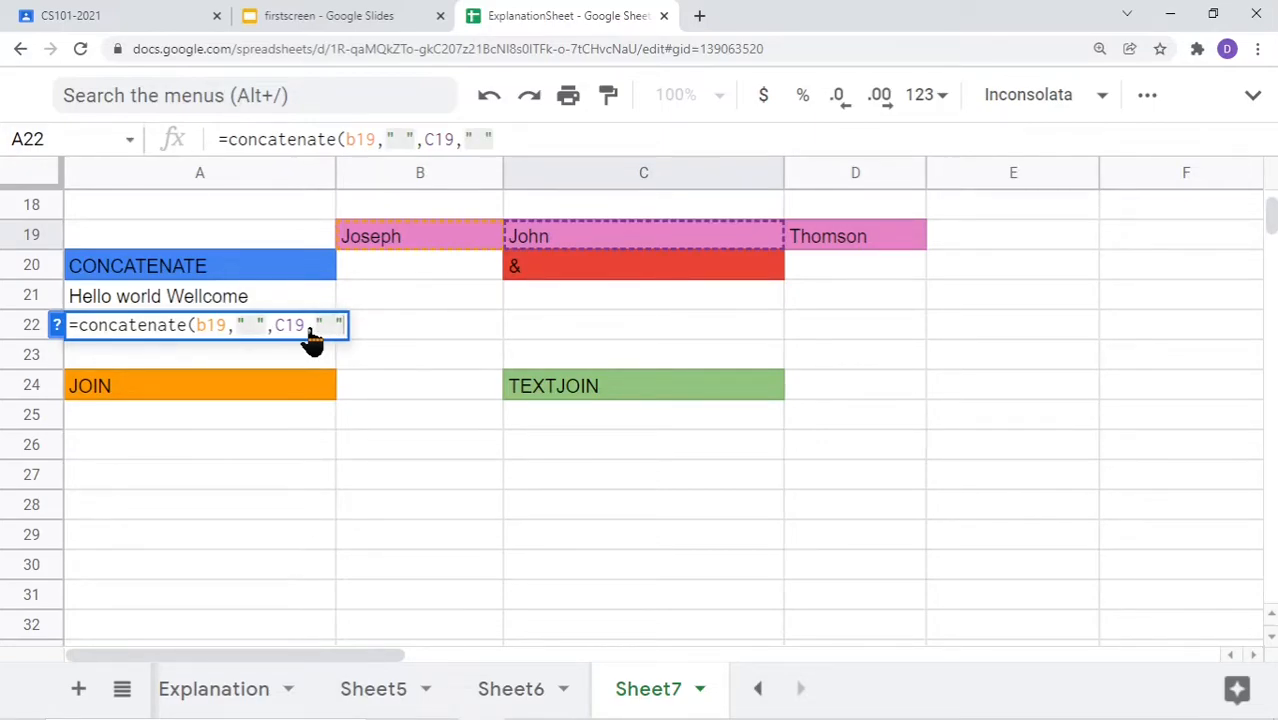
text(,)
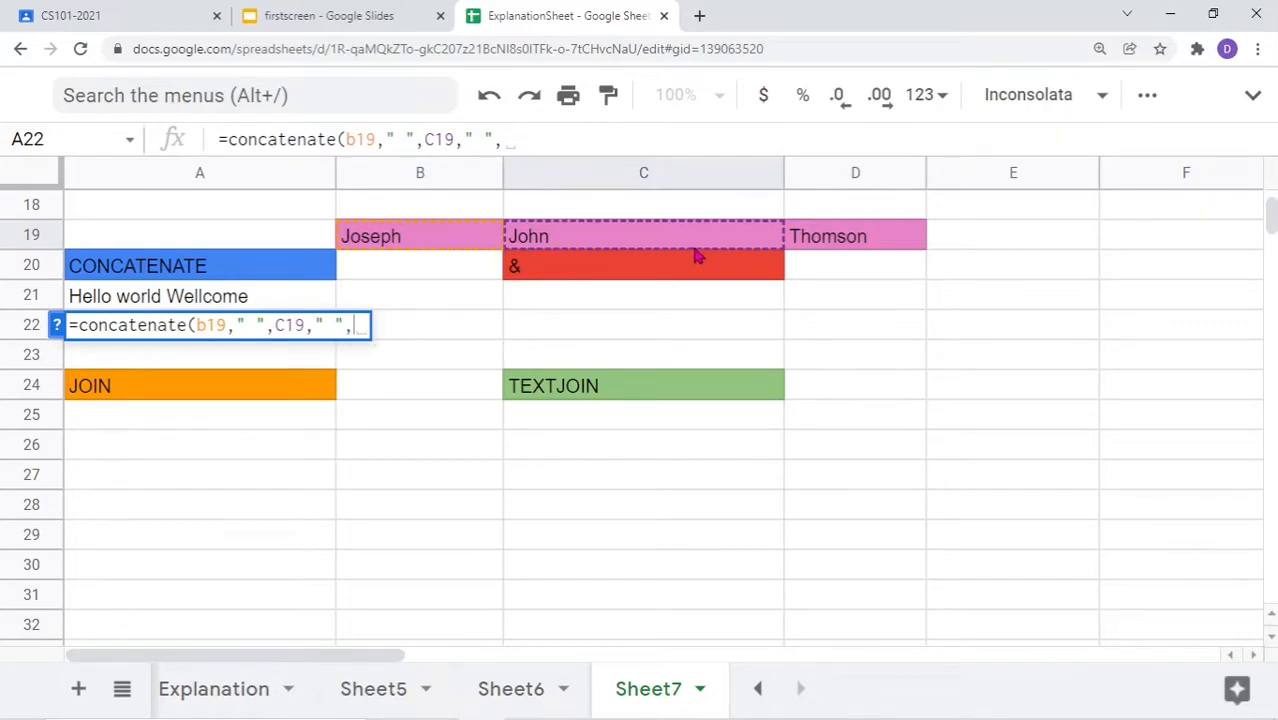
click(836, 239)
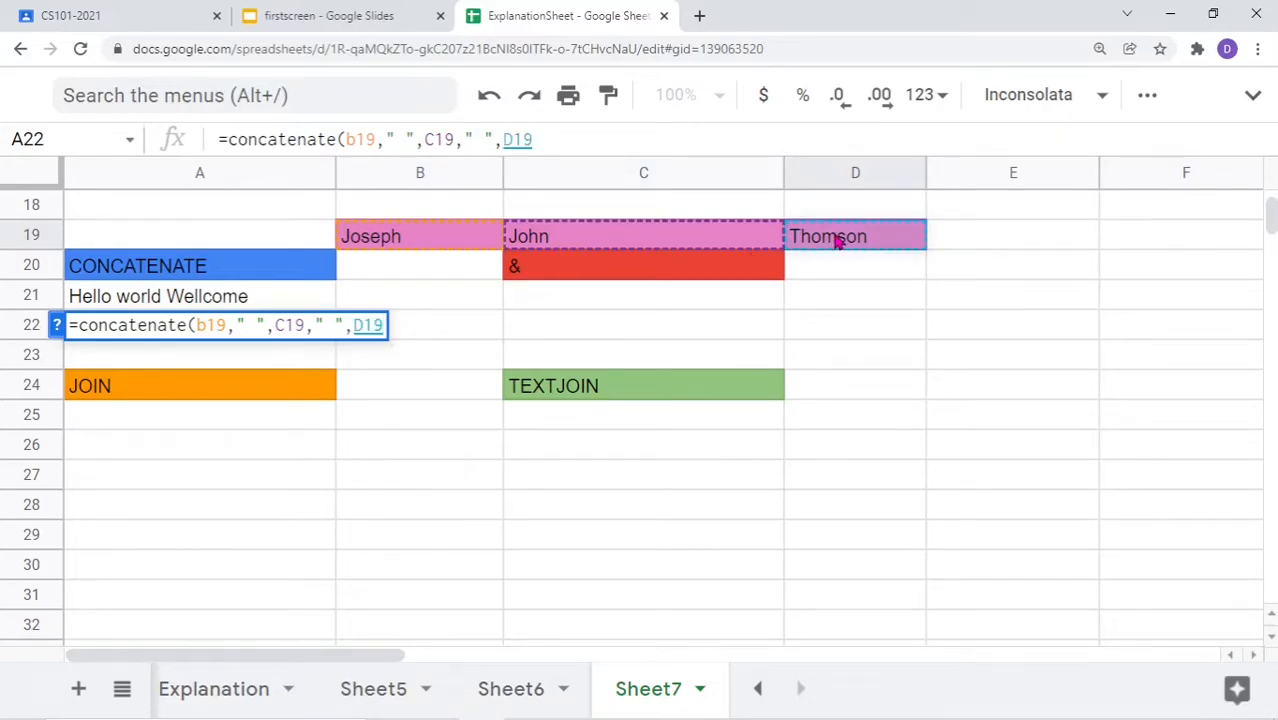
text())
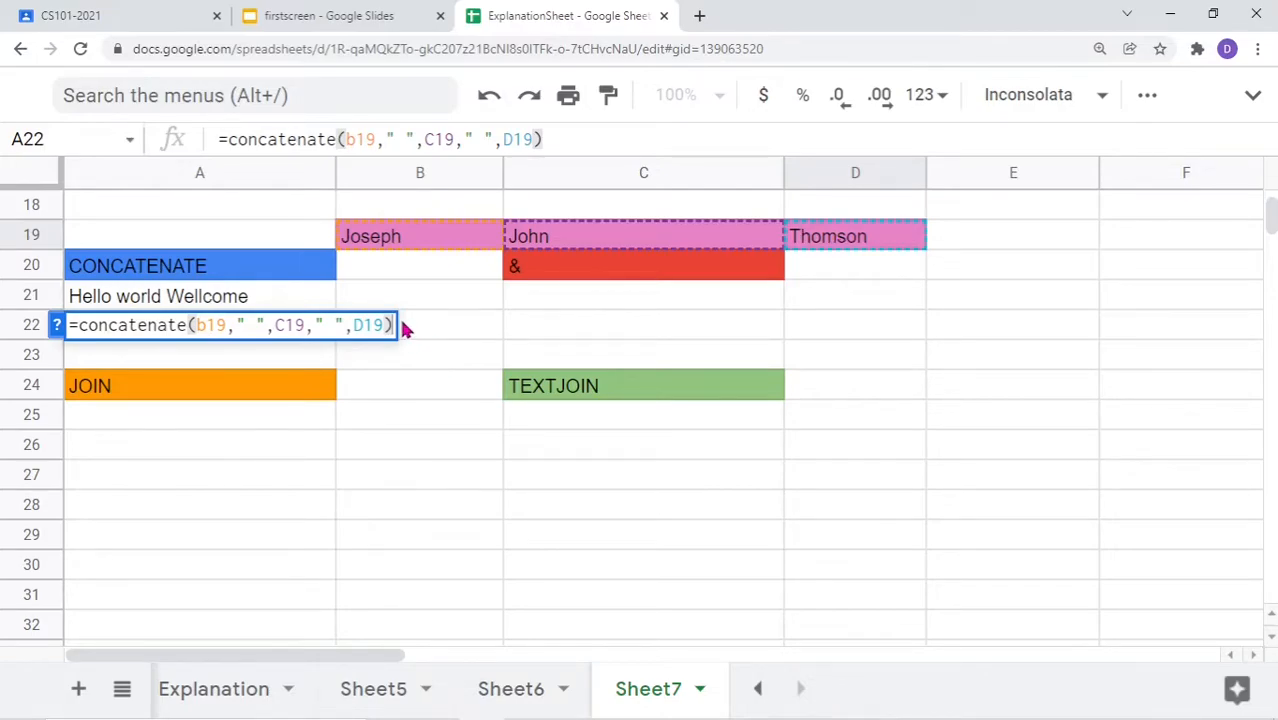
key(Return)
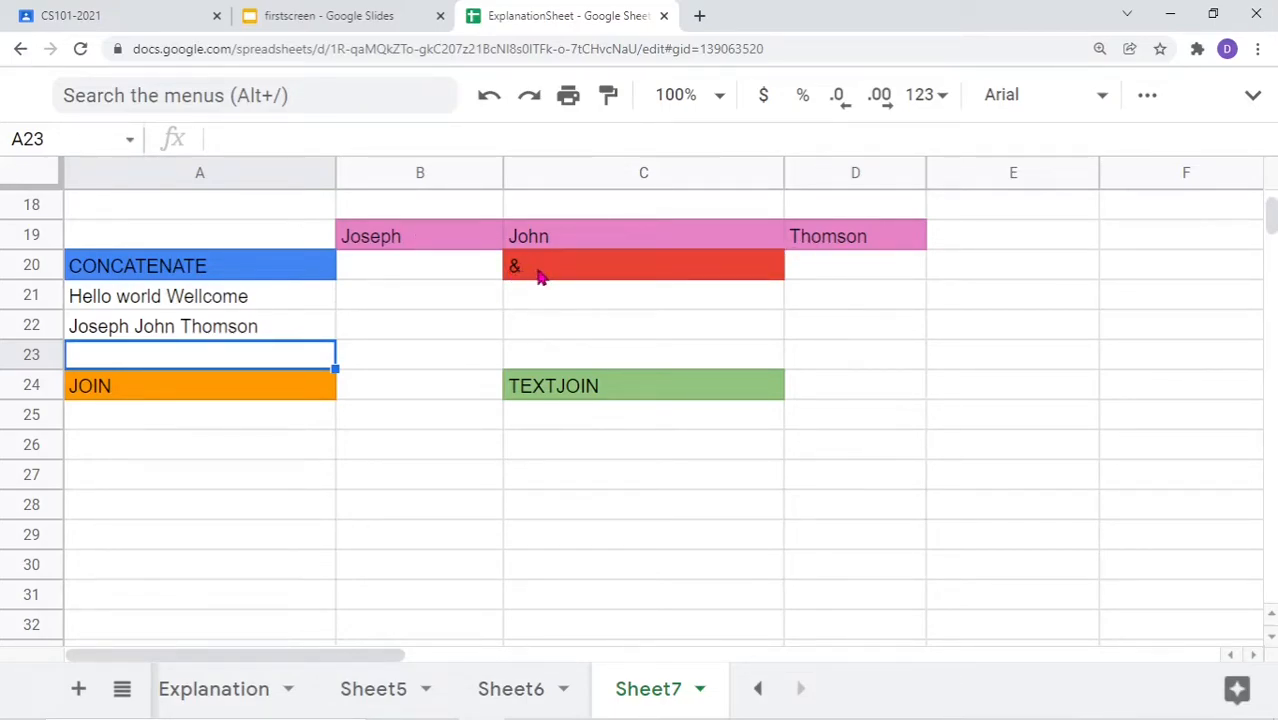
Enter ="Hello"&"World" in C21 so it displays HelloWorld
double_click(530, 312)
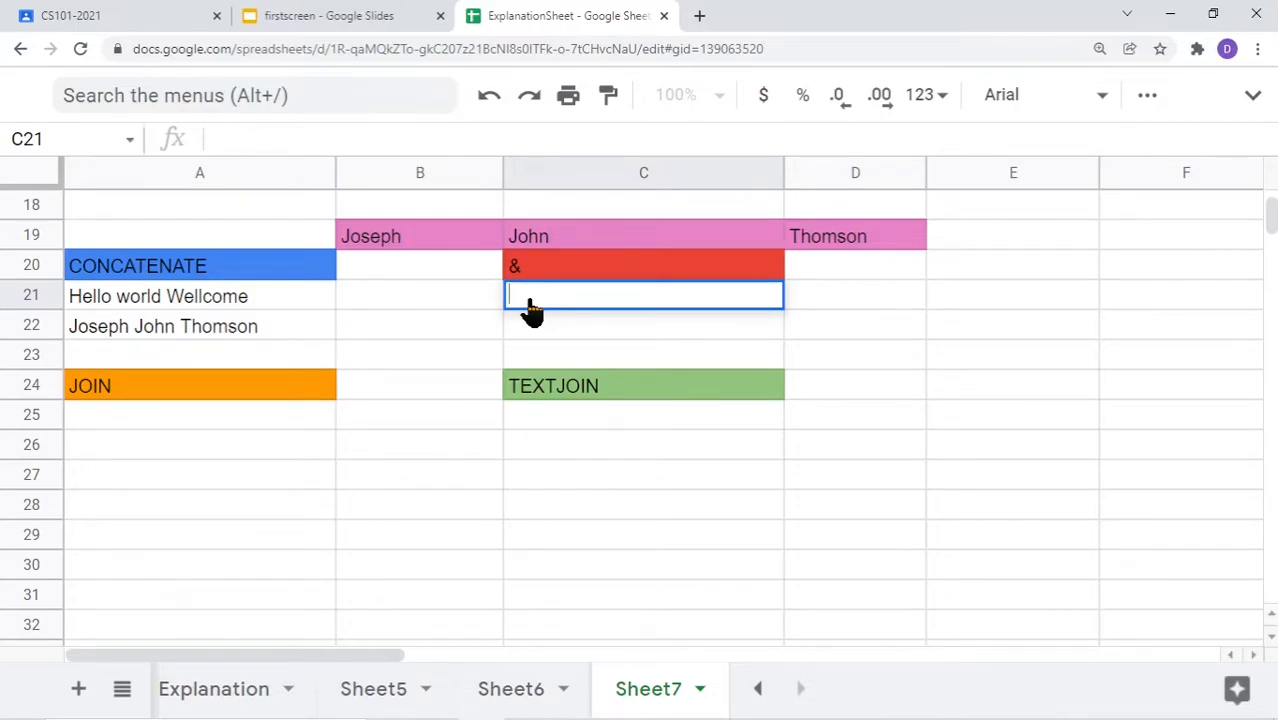
text(=)
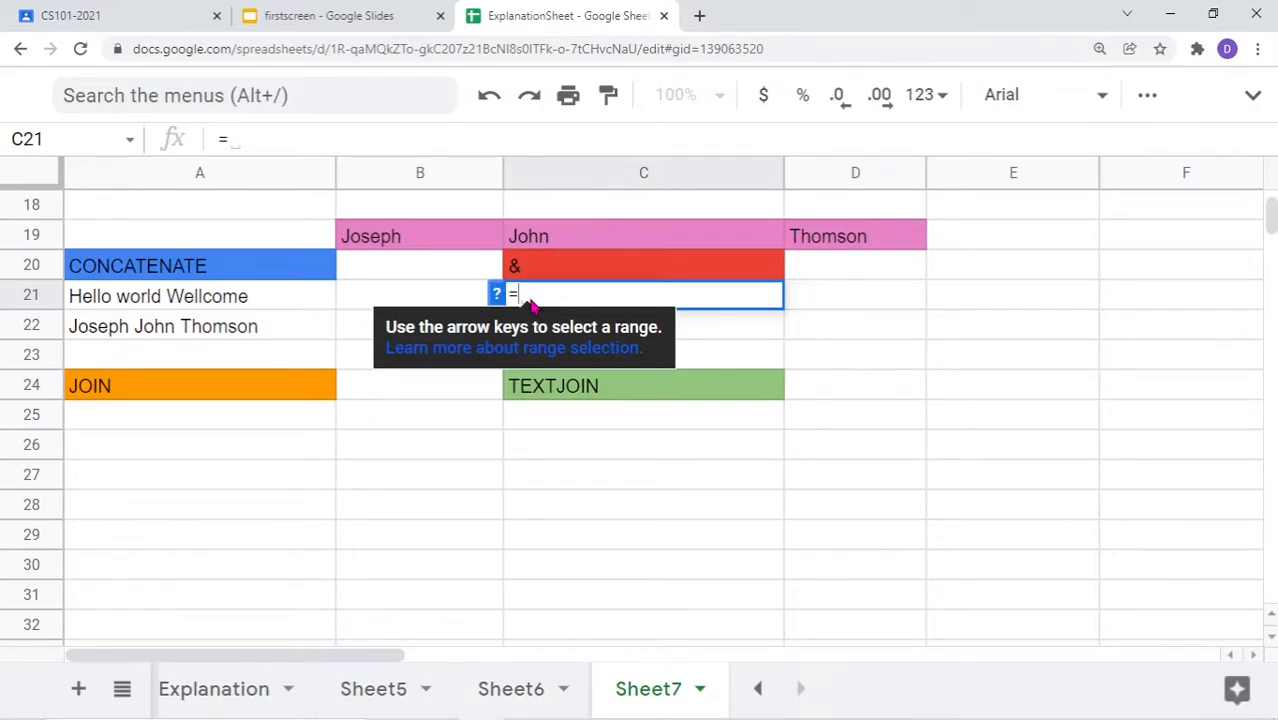
text(" ")
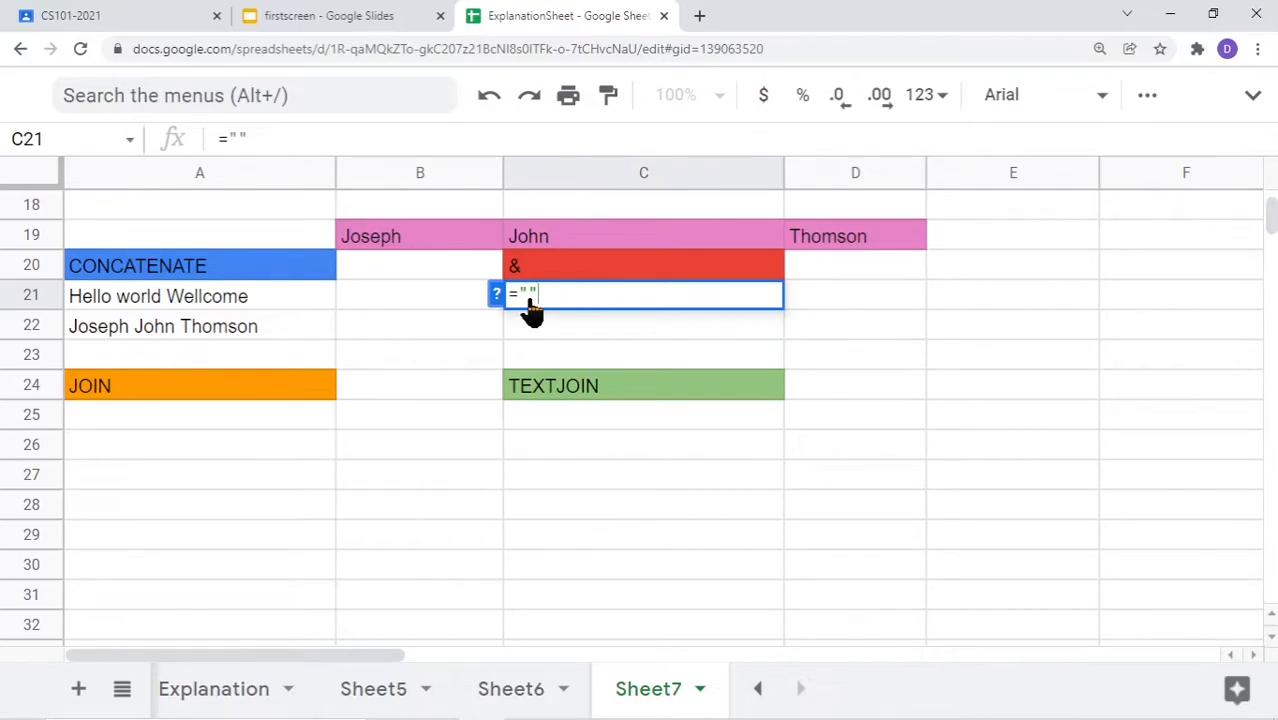
text(Hello")
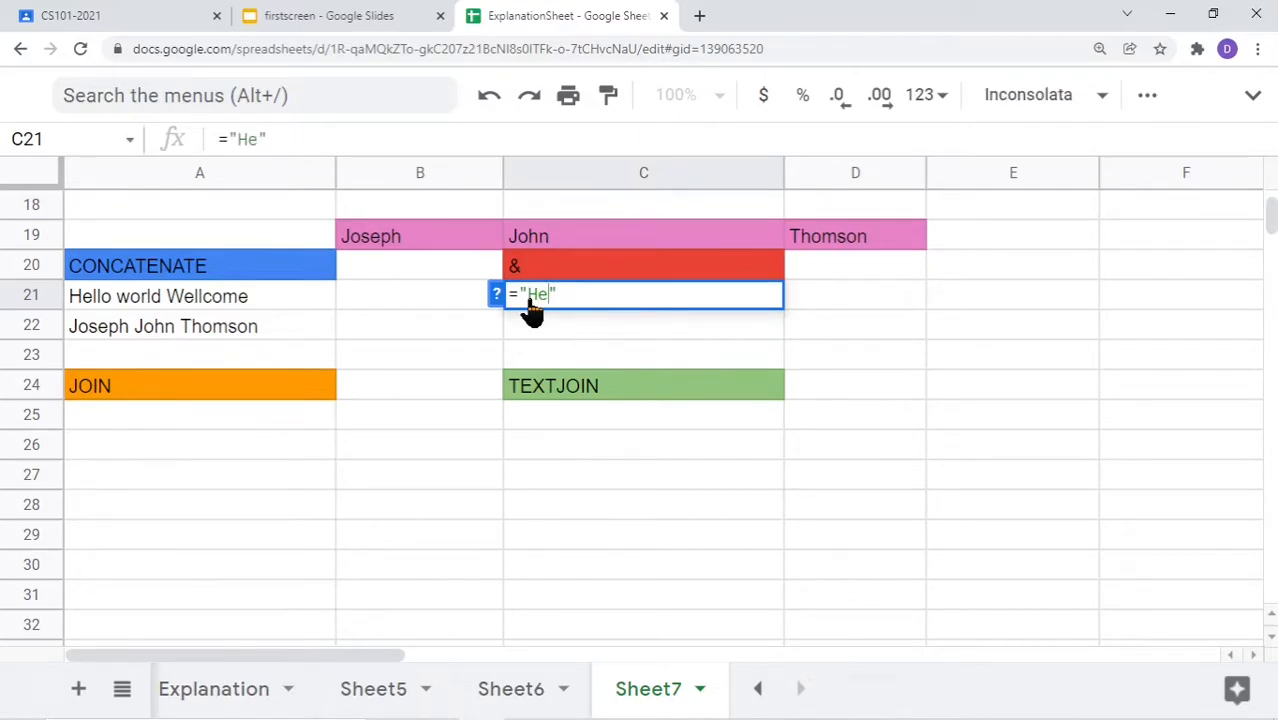
text("World)
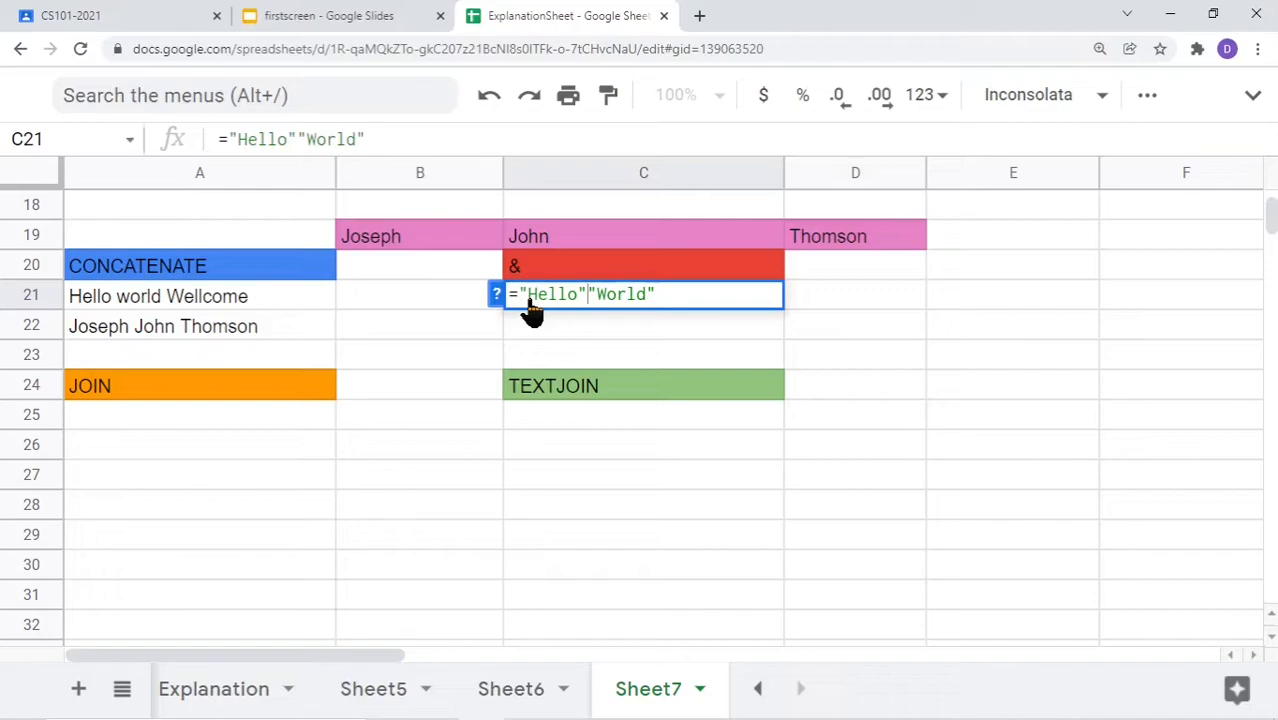
text(&)
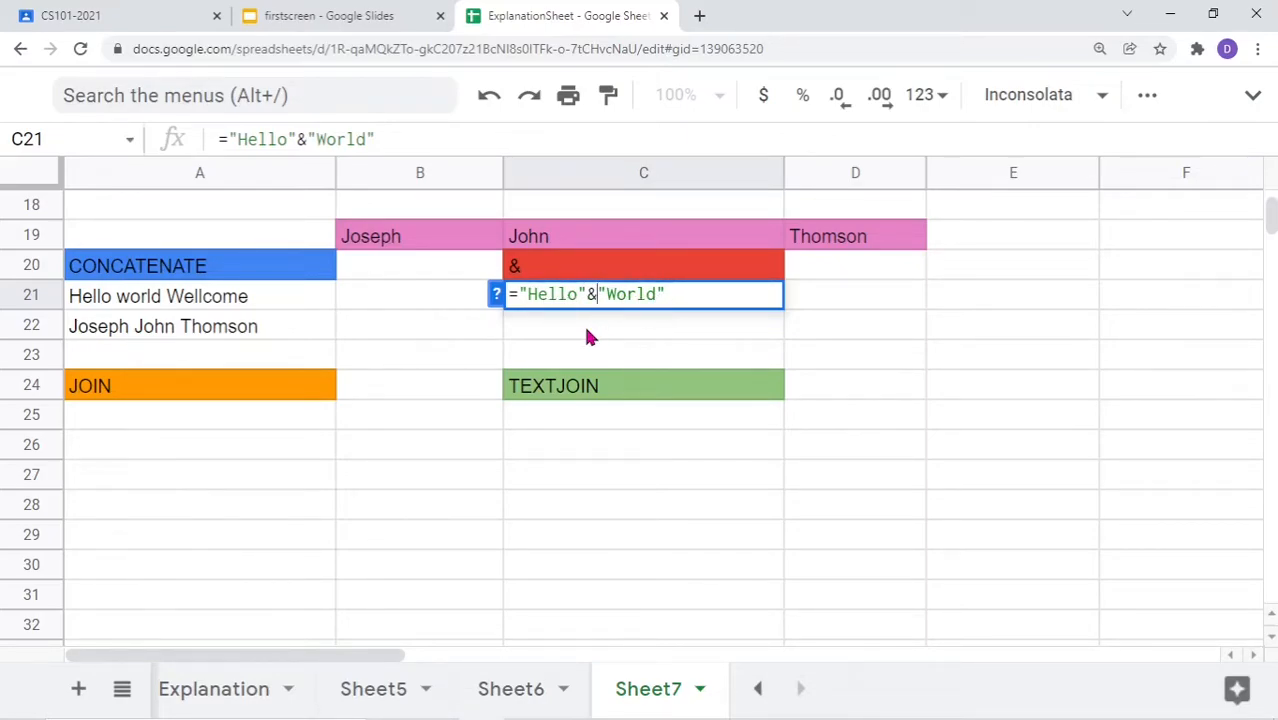
key(Return)
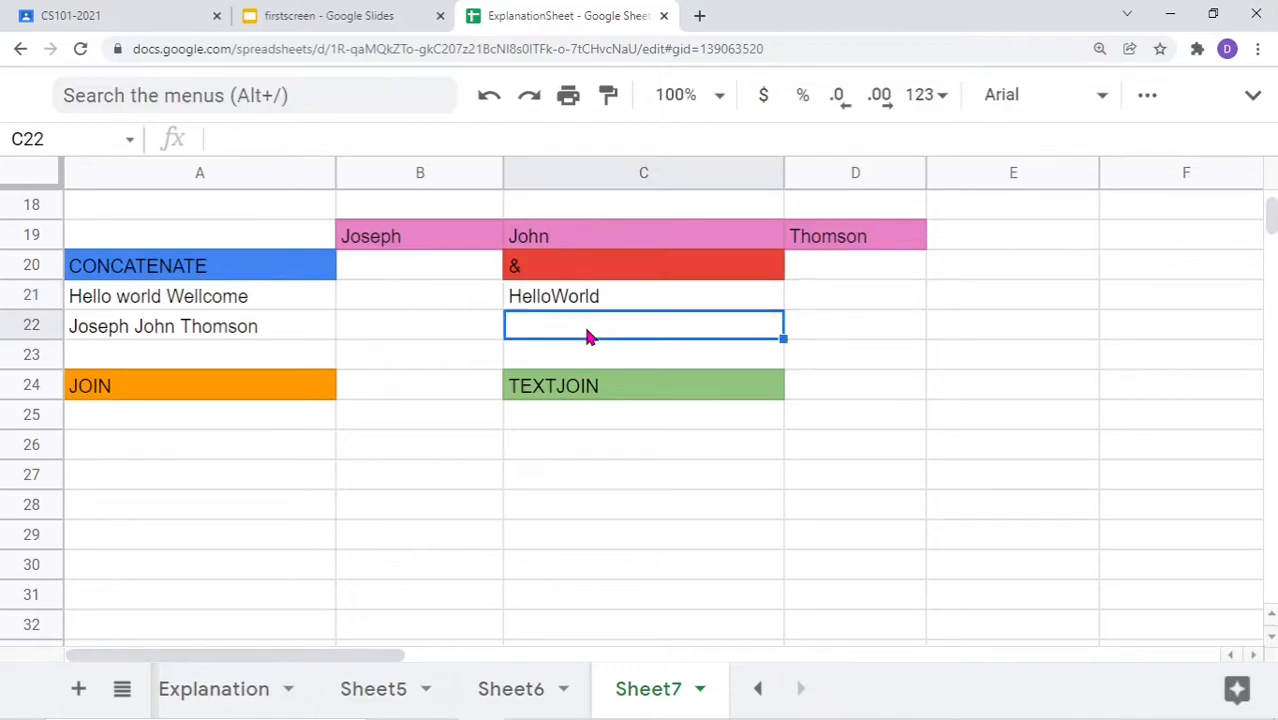
Change C21's formula to ="Hello"&" "&"world" so it shows Hello world
double_click(565, 306)
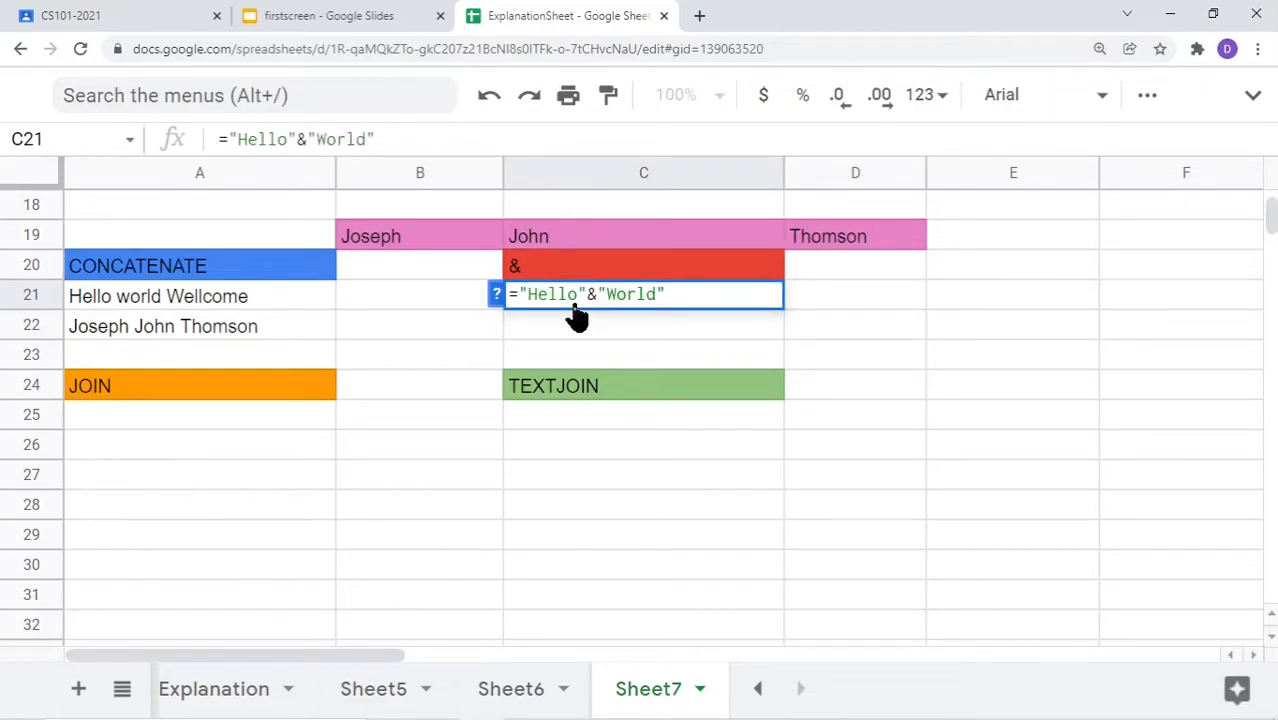
click(582, 305)
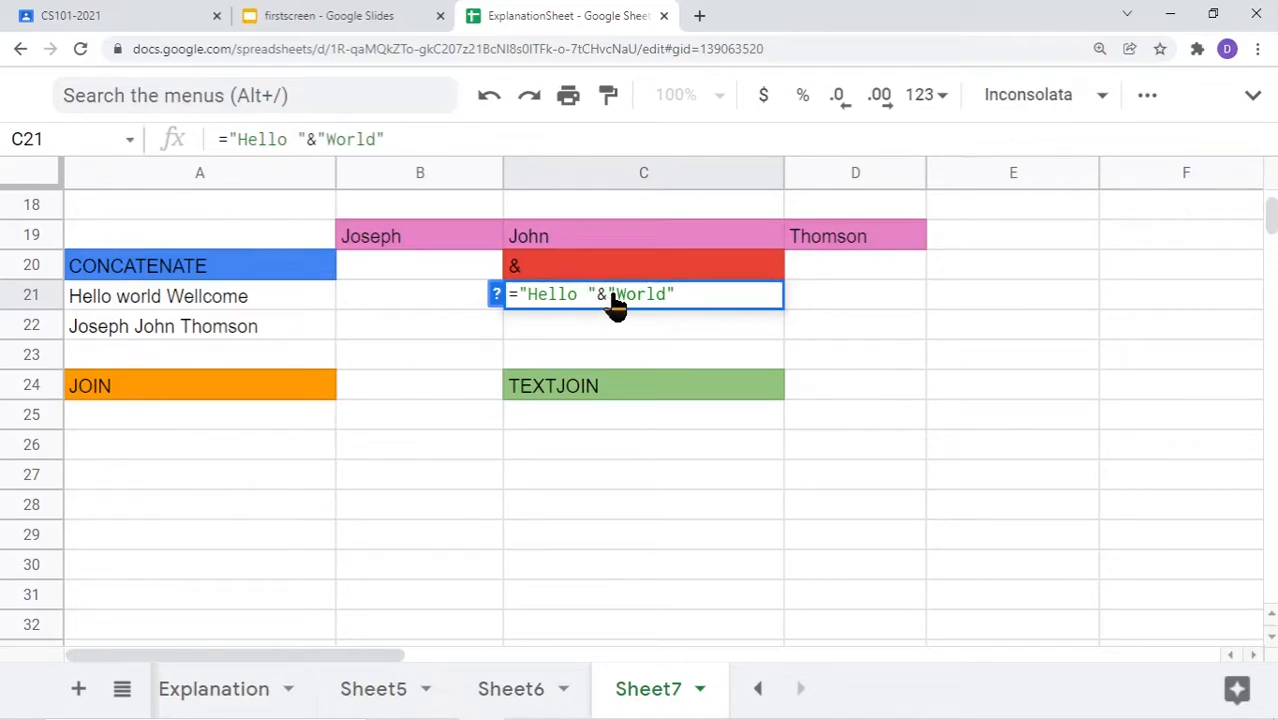
key(Return)
double_click(577, 306)
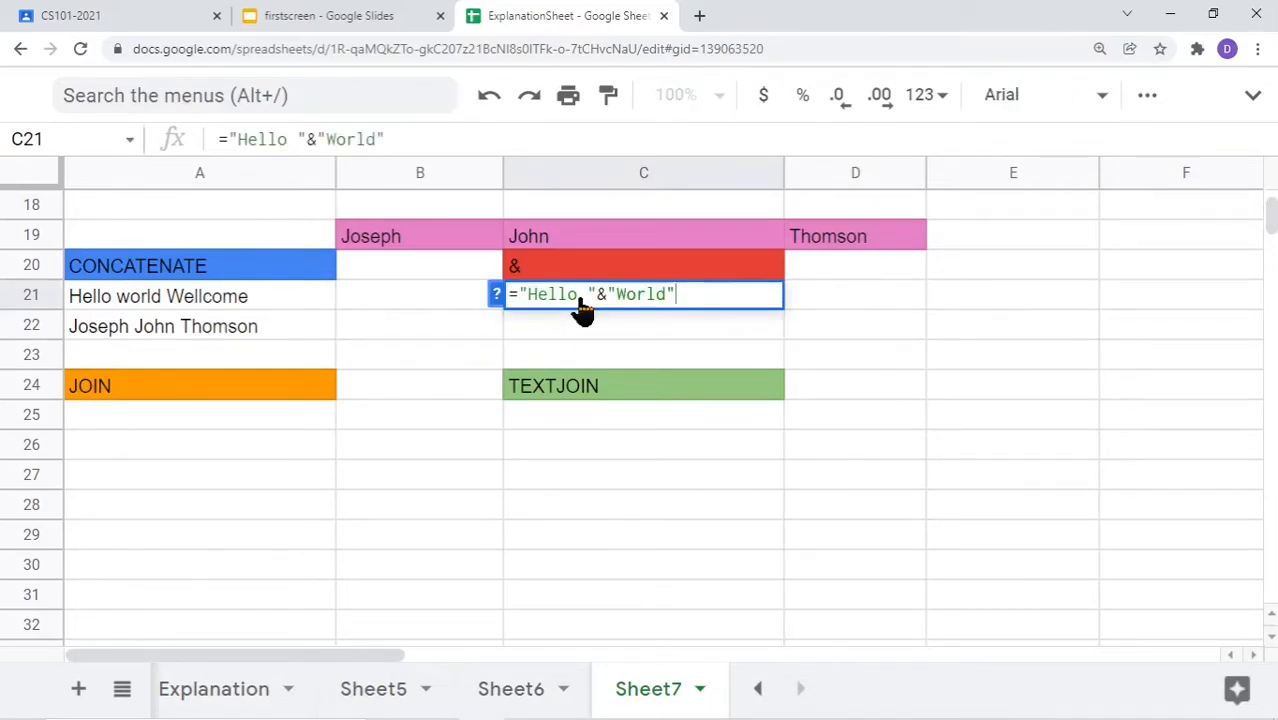
key(BackSpace)
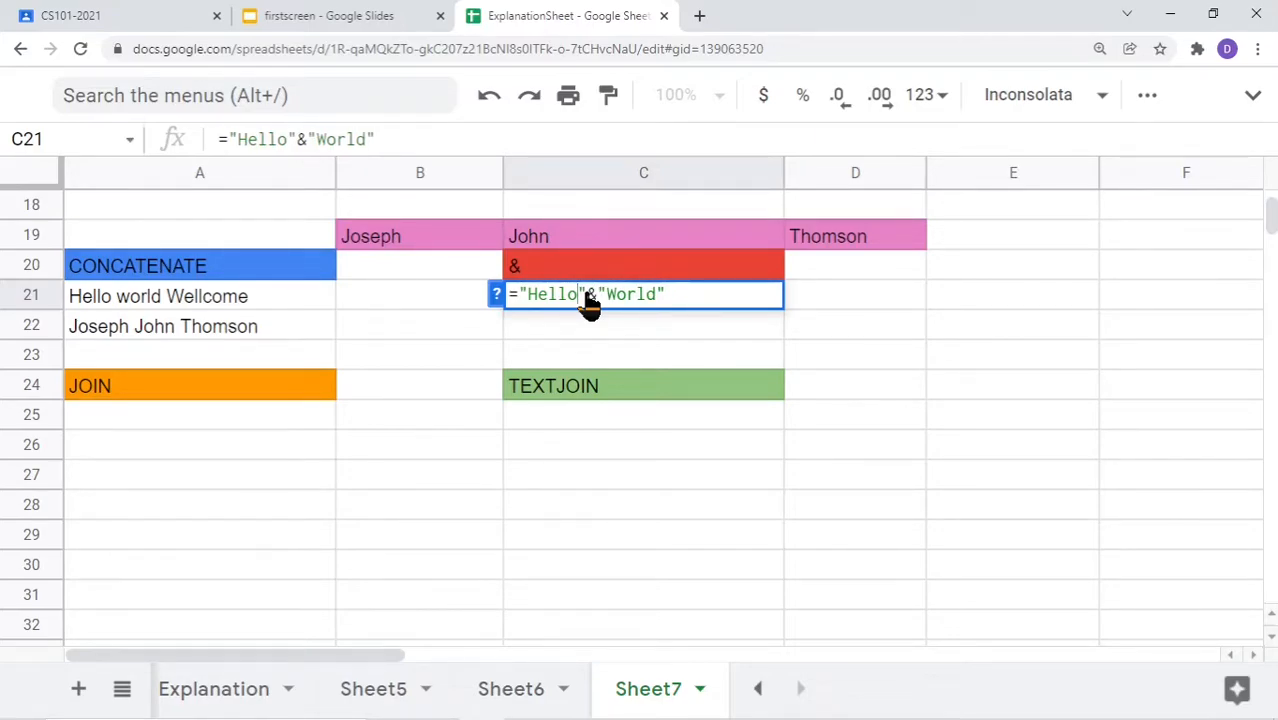
drag(599, 299, 740, 300)
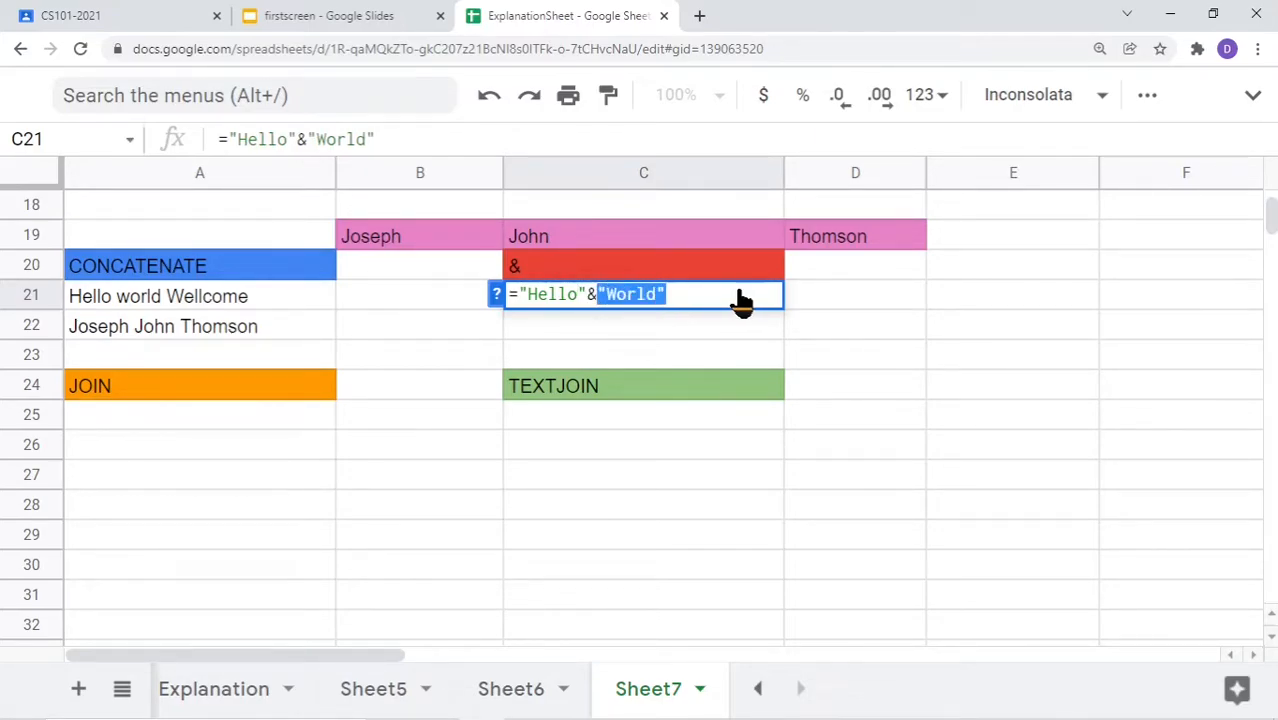
key(BackSpace)
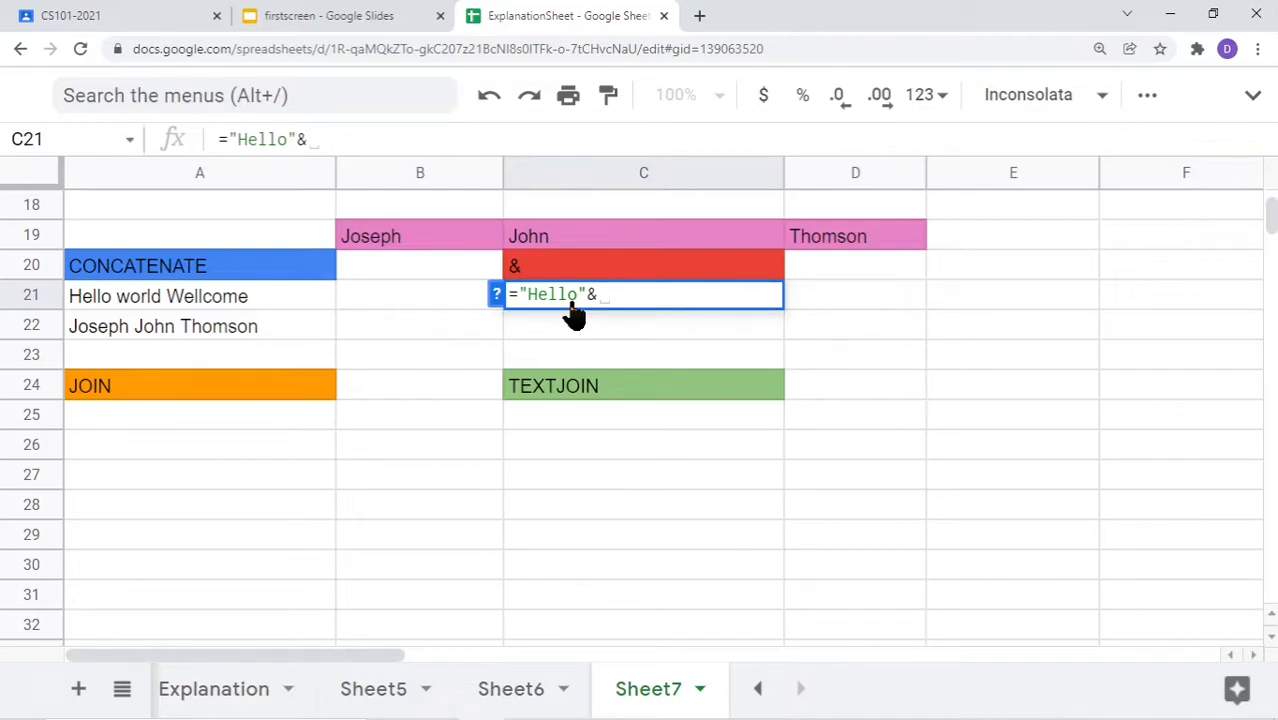
text(" "&"world)
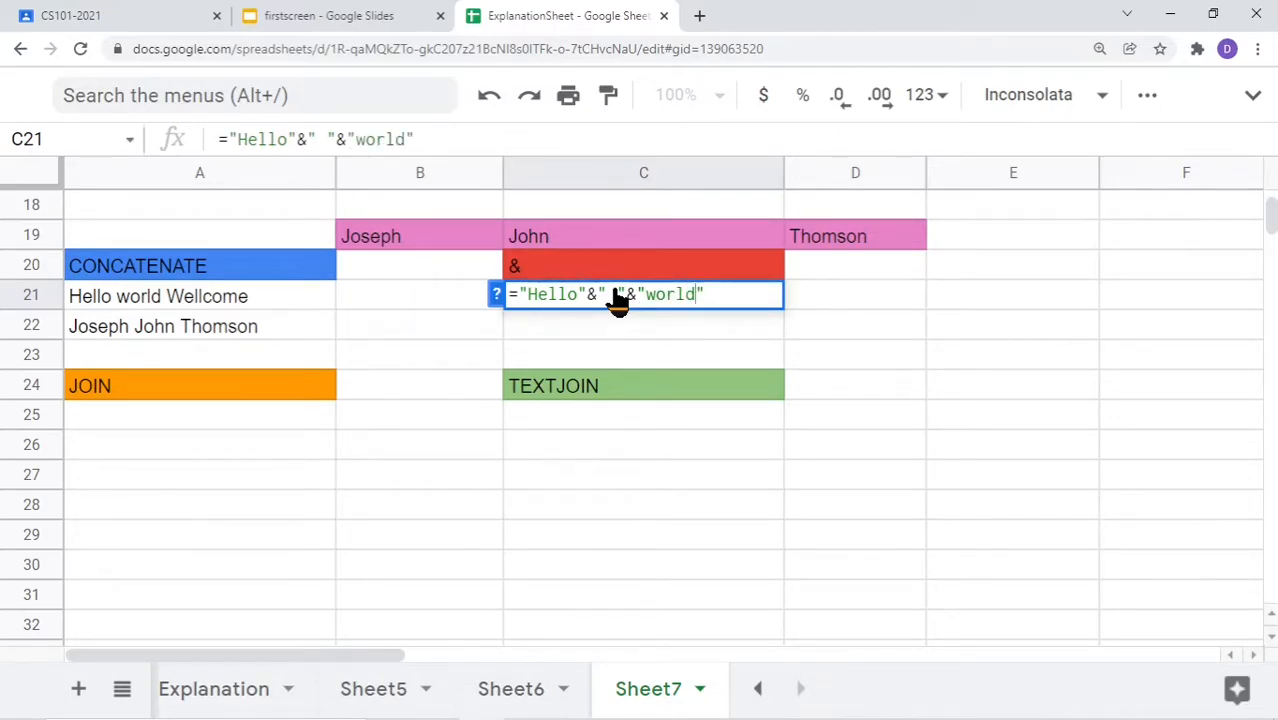
key(Return)
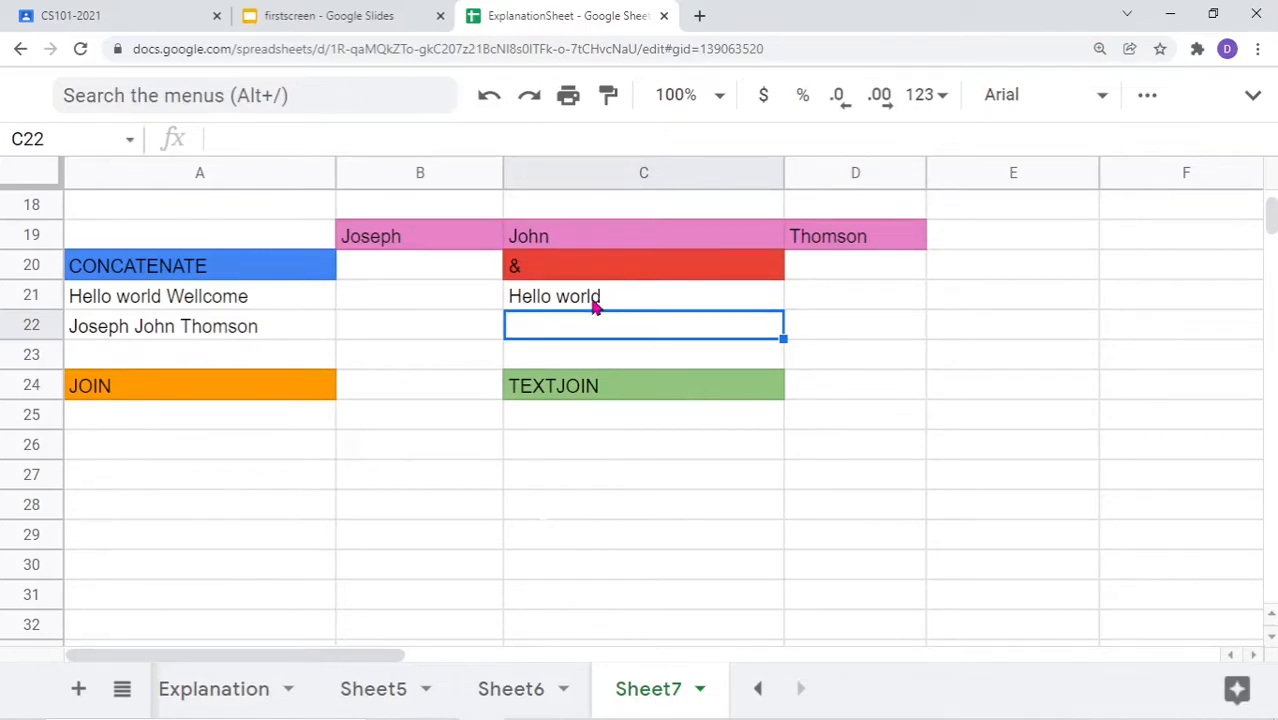
Append &" "&"Welcome" to C21's formula, displaying Hello world Welcome
click(593, 305)
double_click(593, 305)
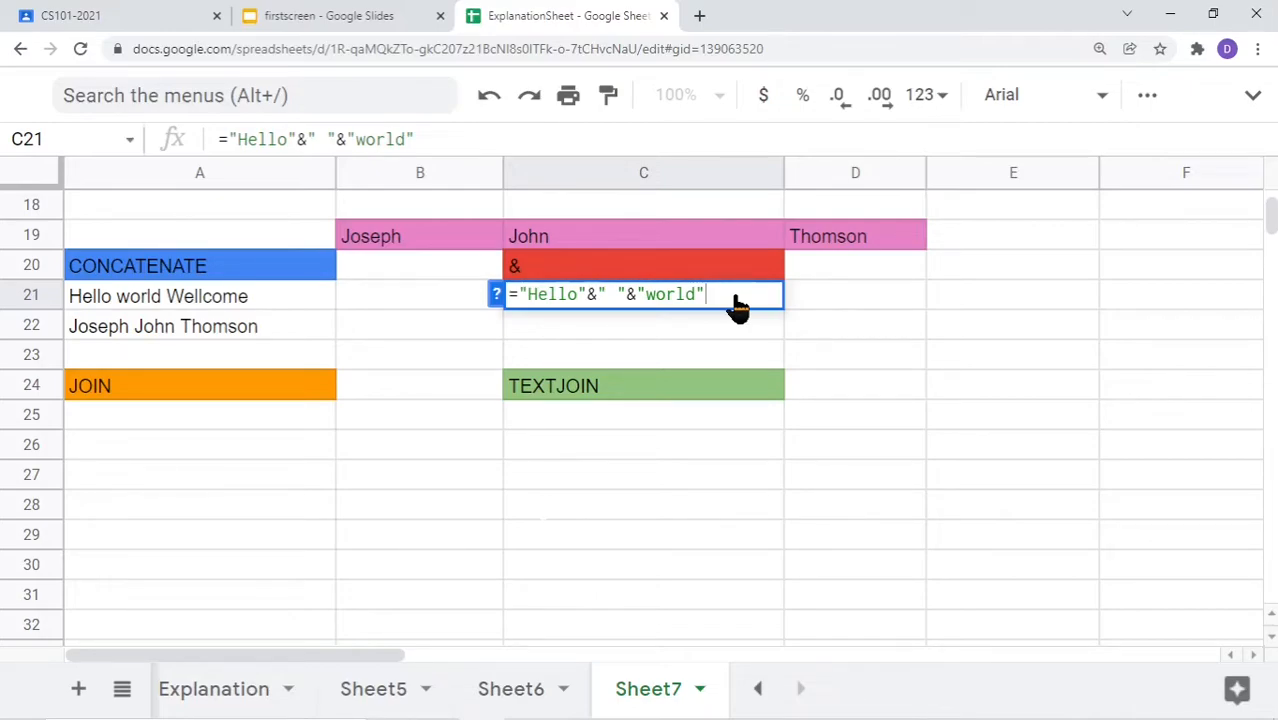
text(&"")
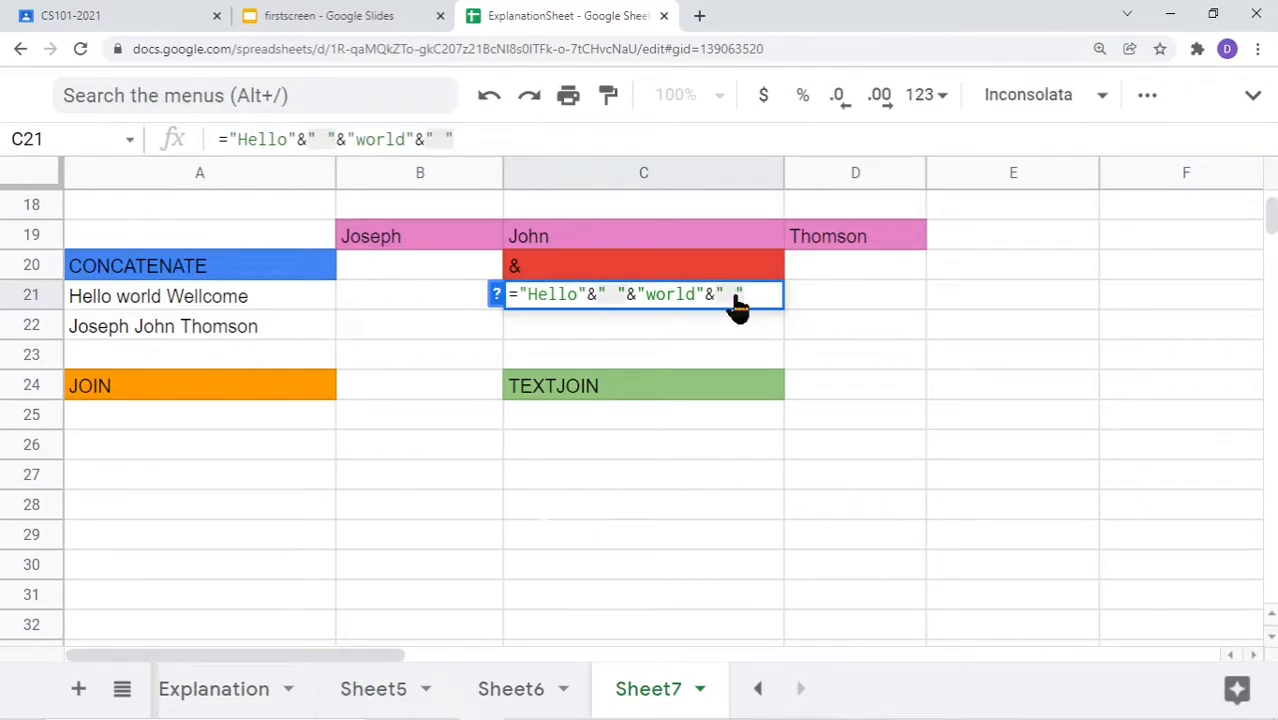
key(Right)
text(&")
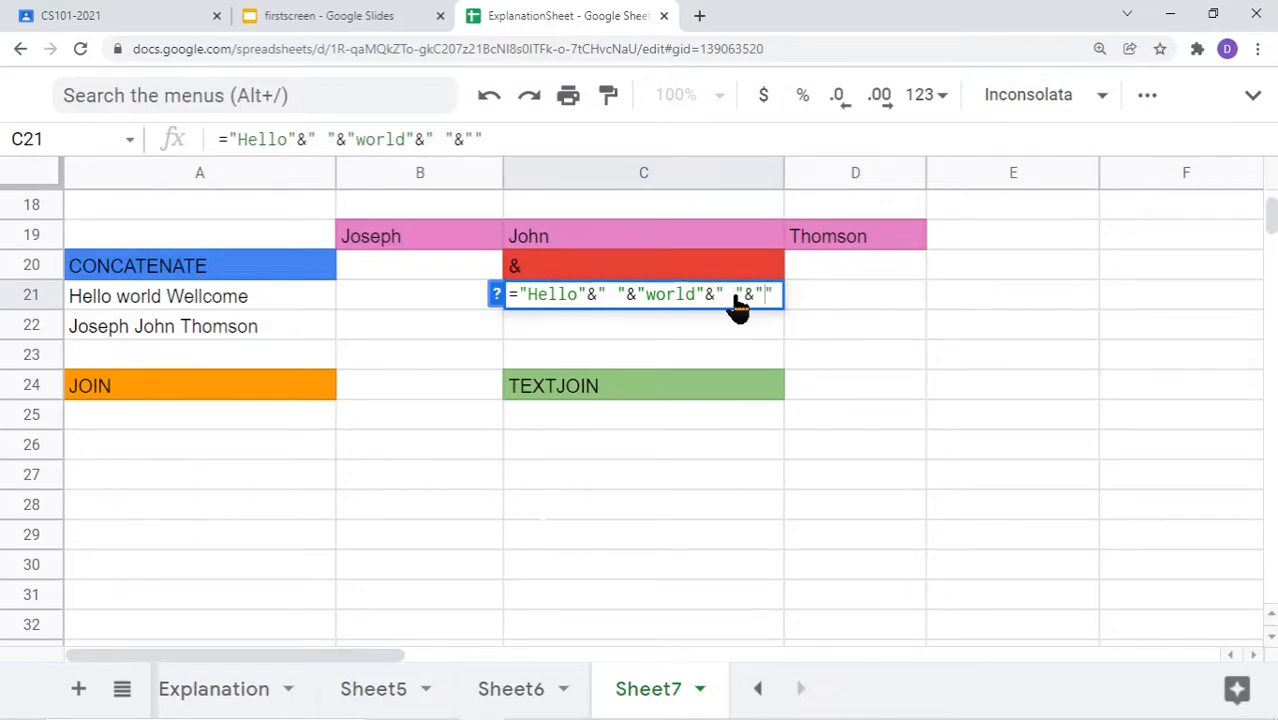
text(Welcome)
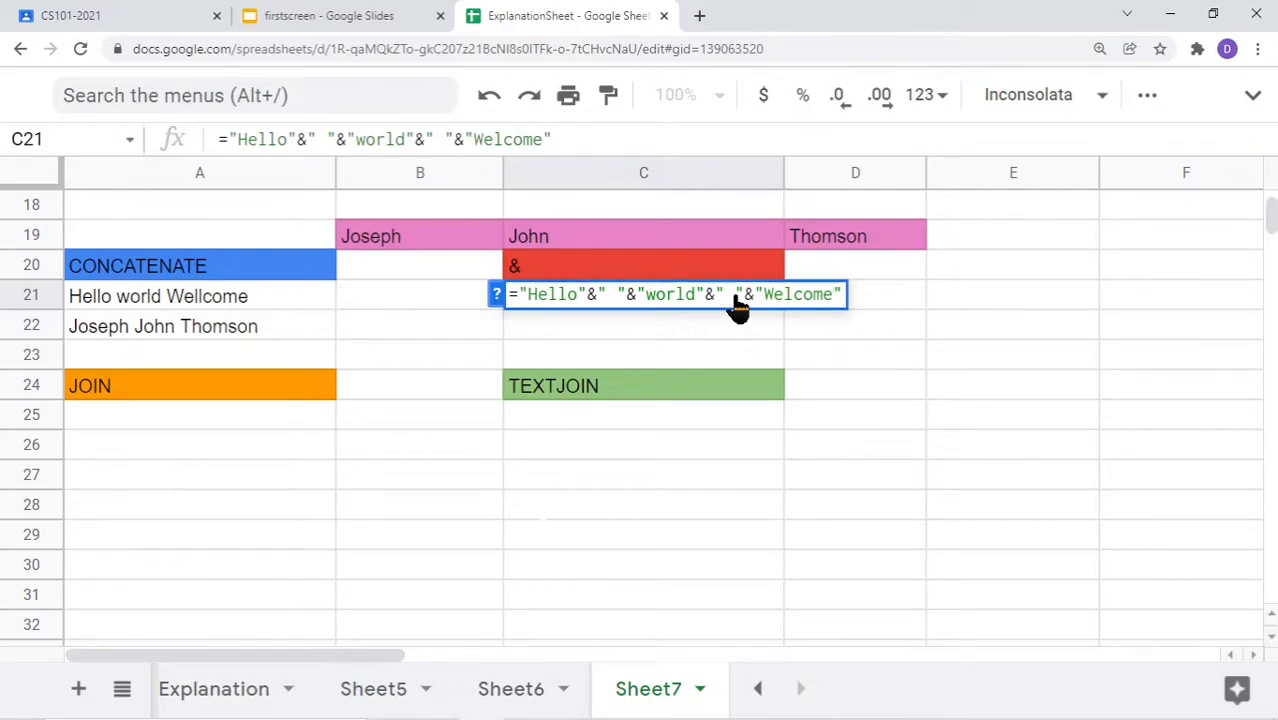
key(Return)
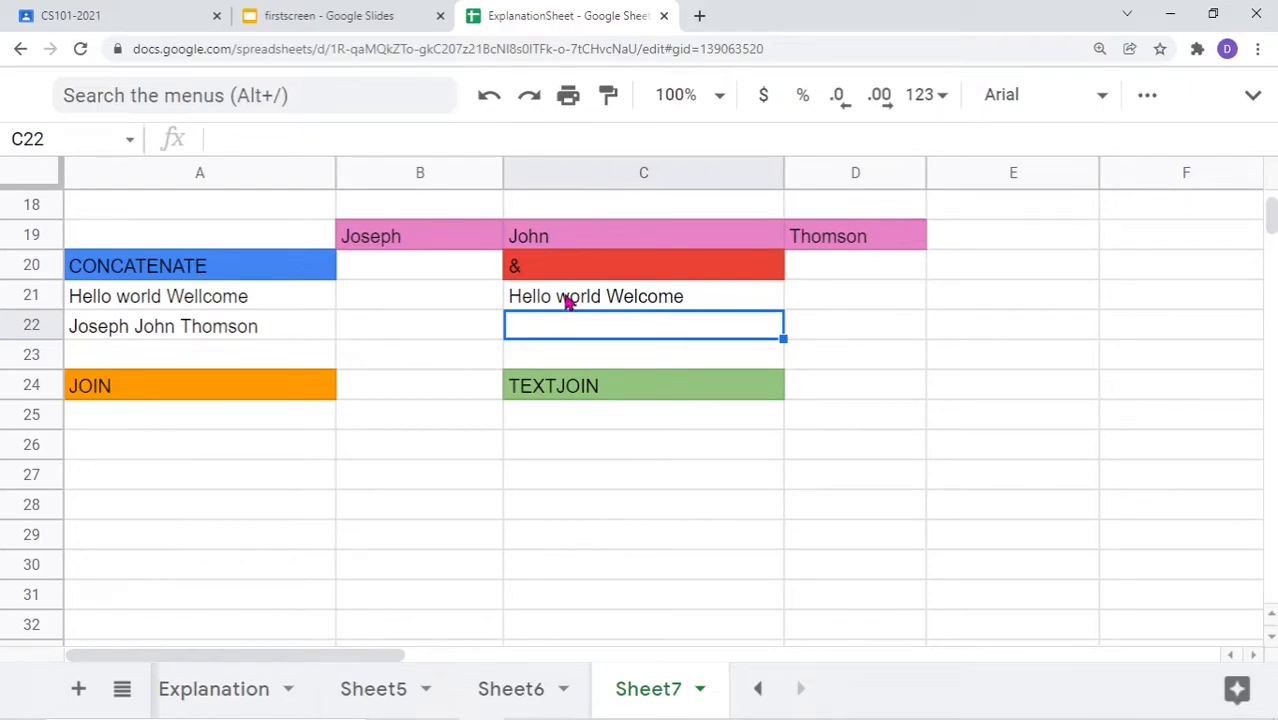
double_click(635, 300)
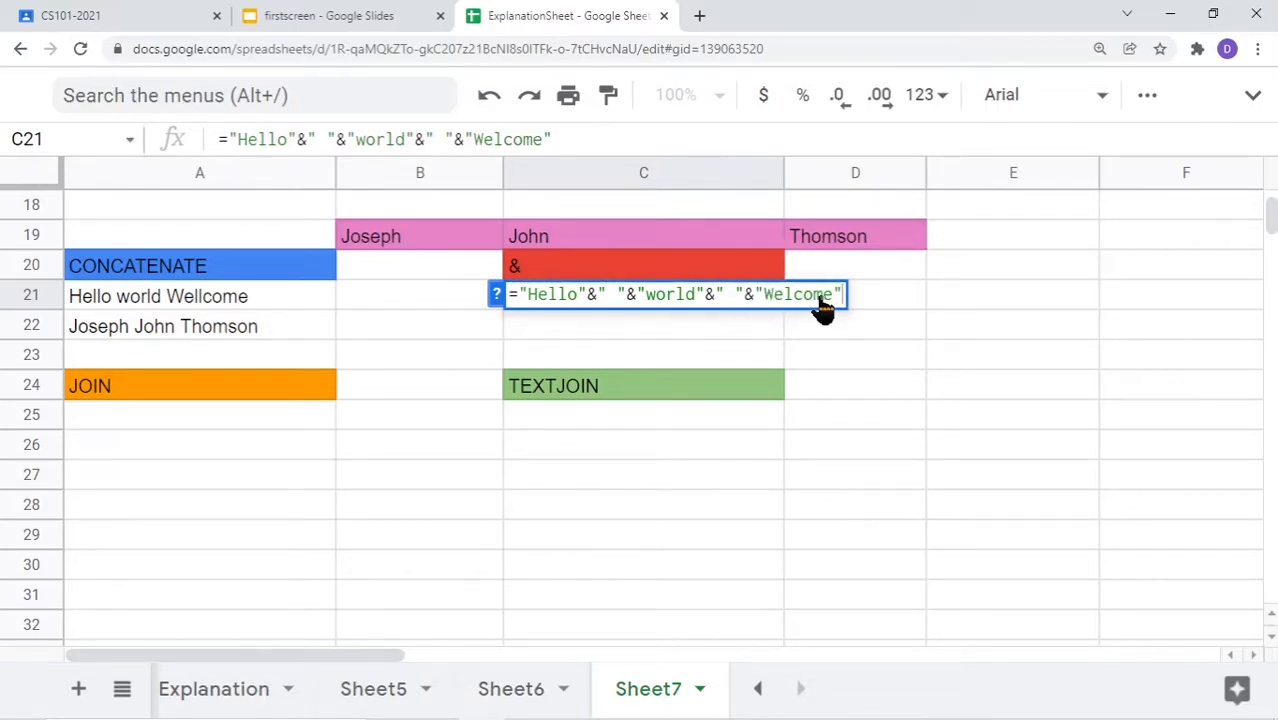
key(Return)
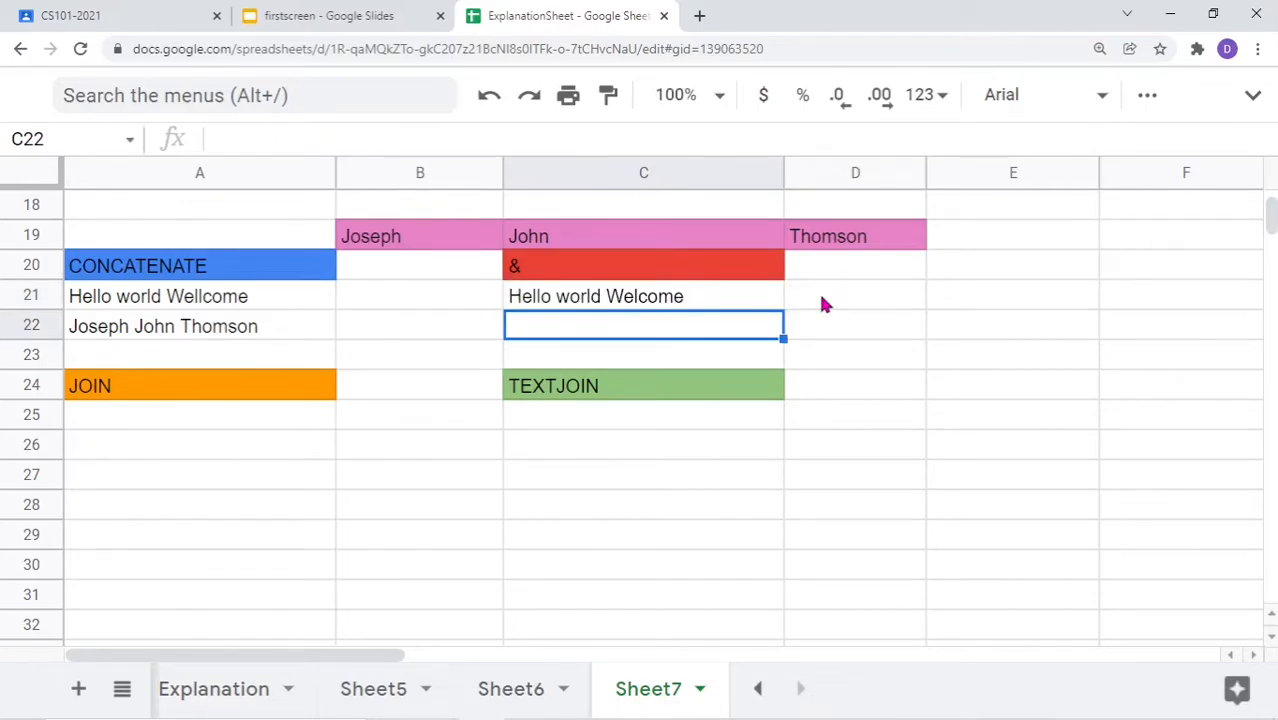
Start C22's formula as =B19&" "& using a B19 reference and a space
double_click(586, 334)
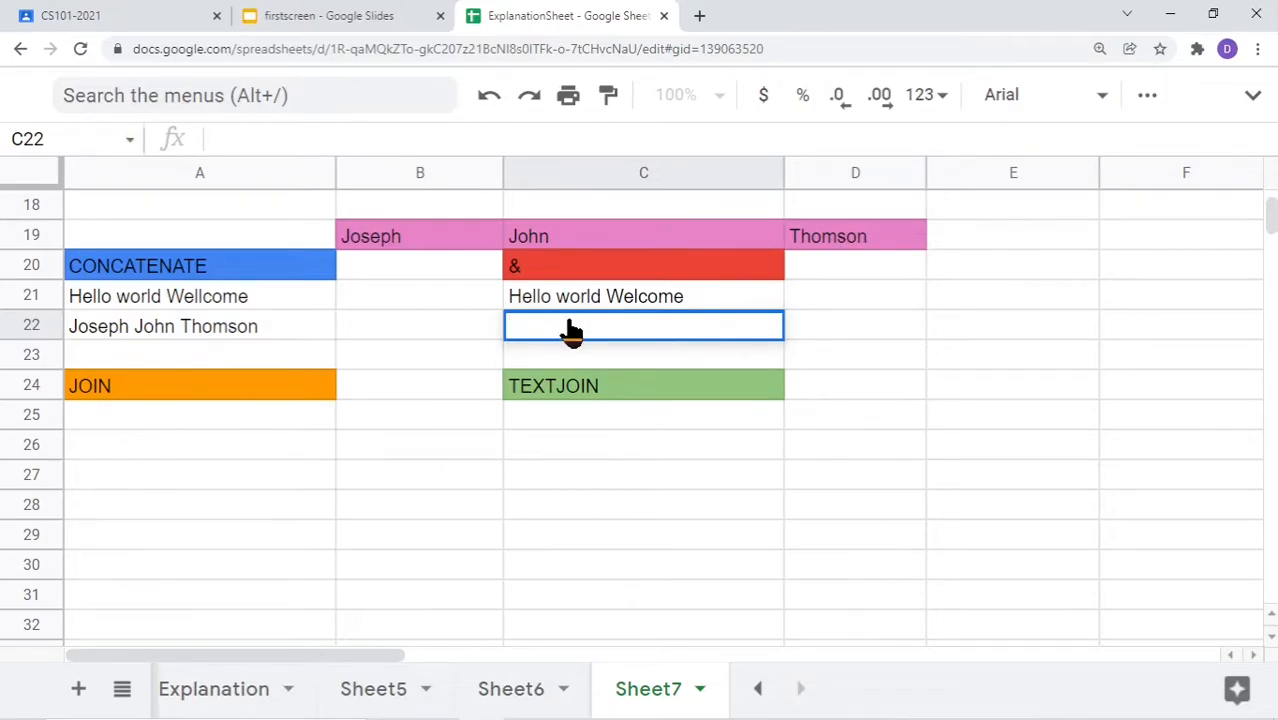
text(=)
click(400, 240)
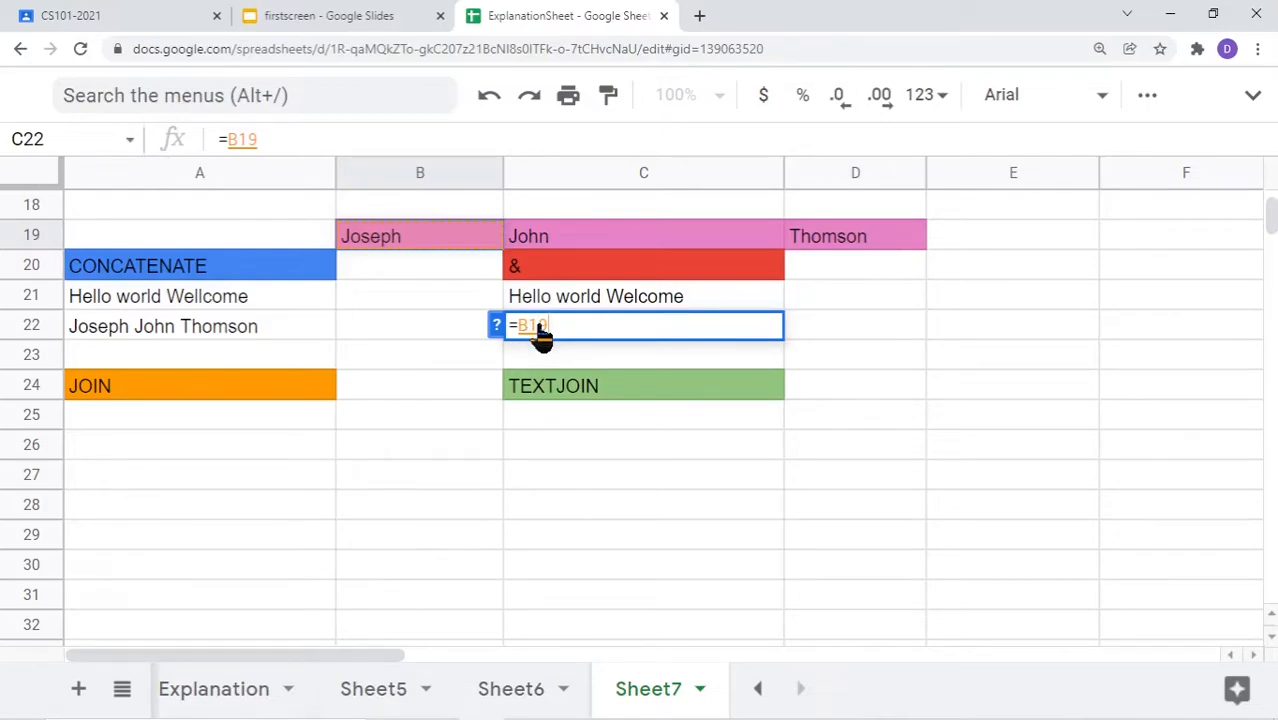
text(&)
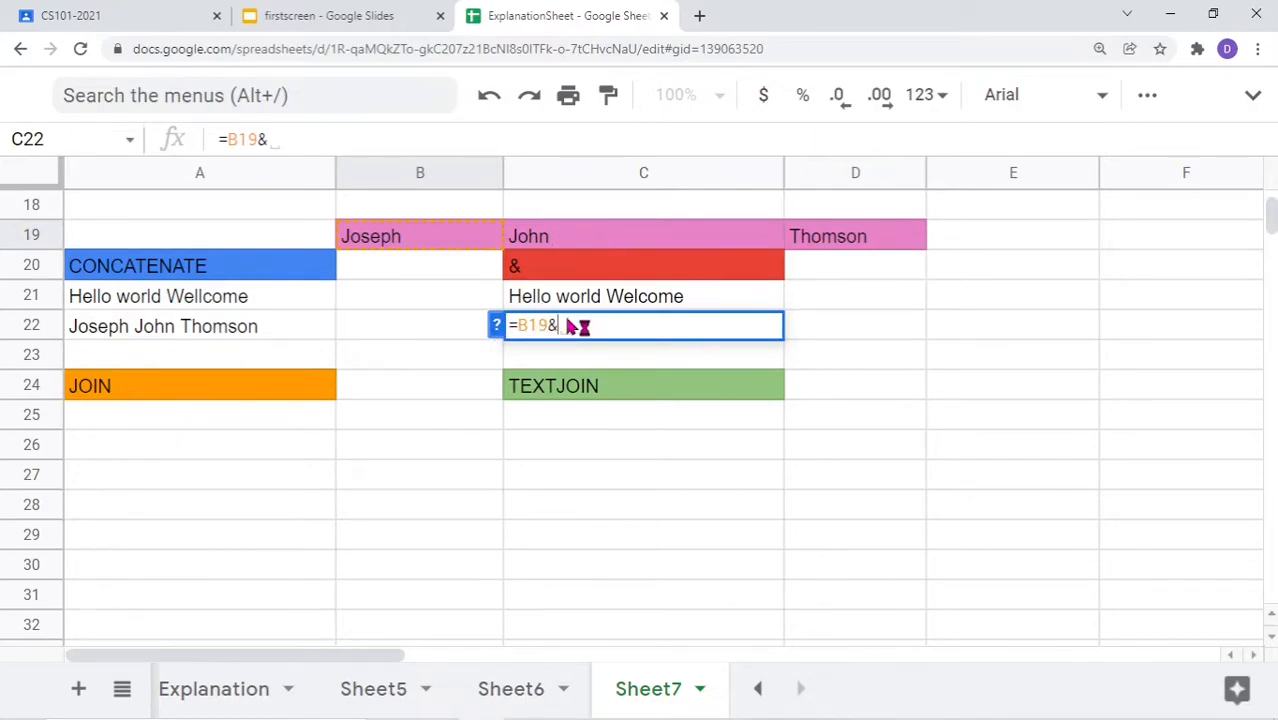
text(" ")
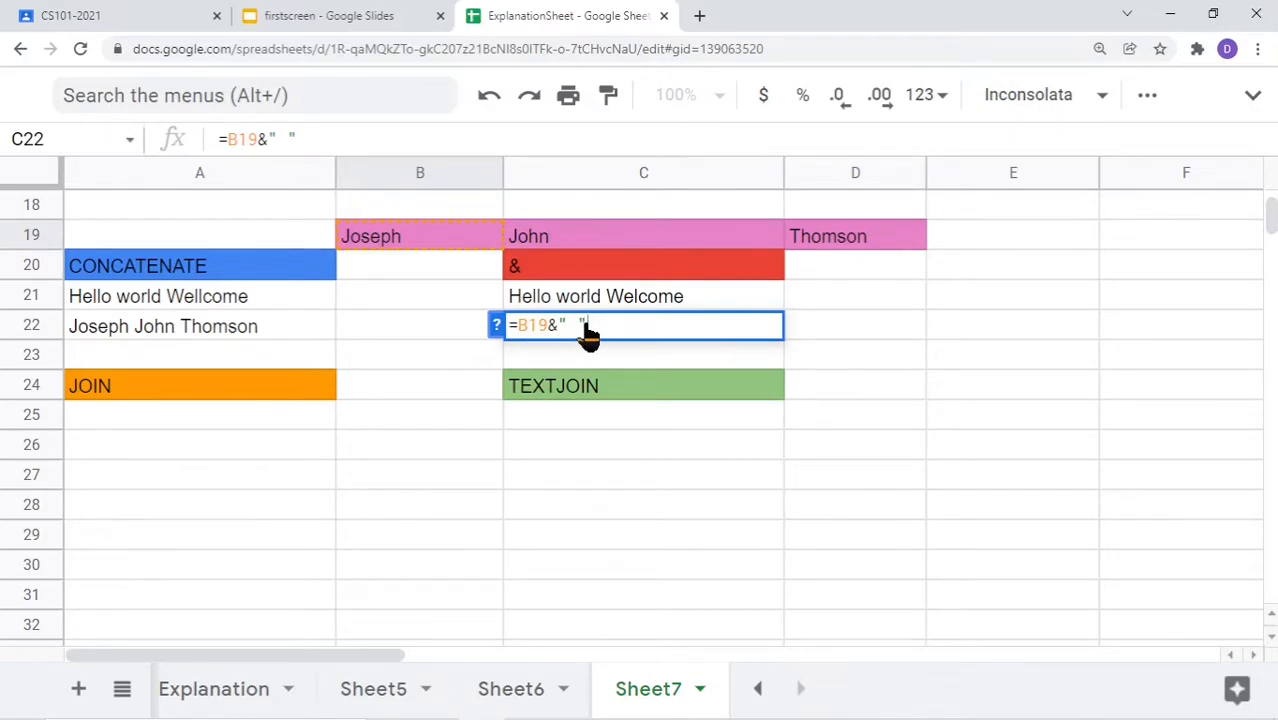
text(&)
Add C19, another space and D19 so C22 shows Joseph John Thomson
click(566, 240)
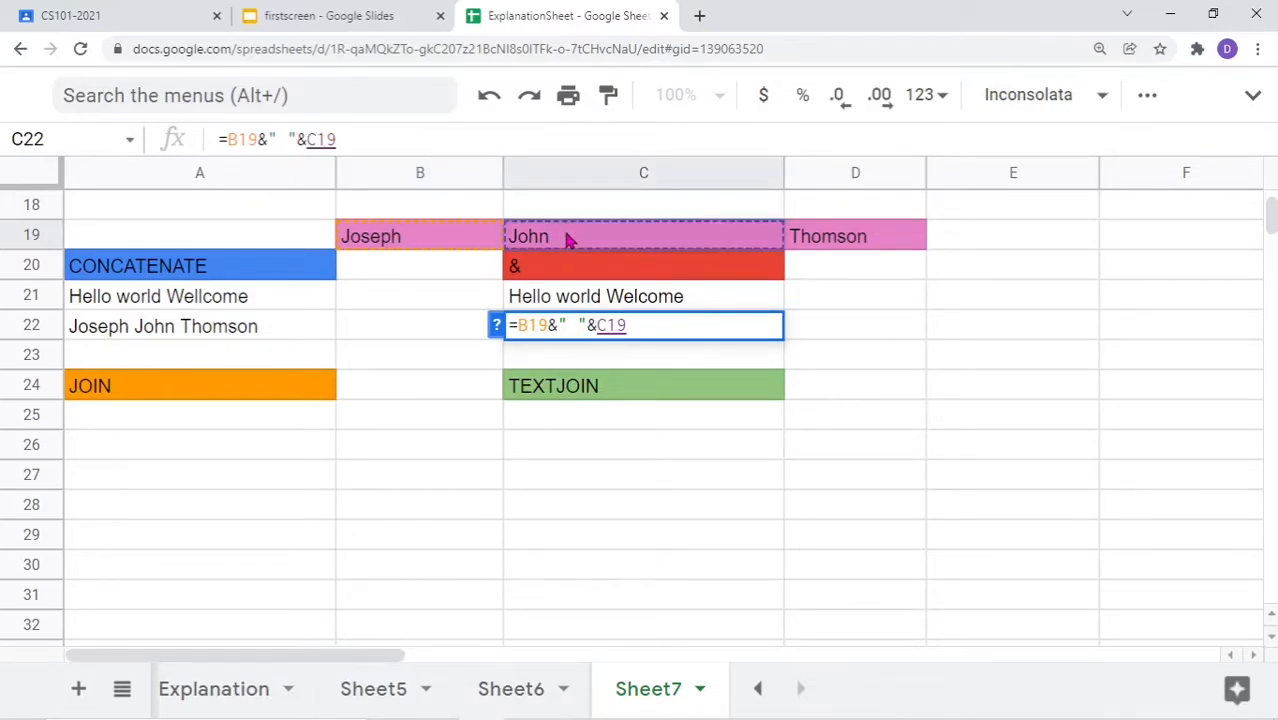
text(&"")
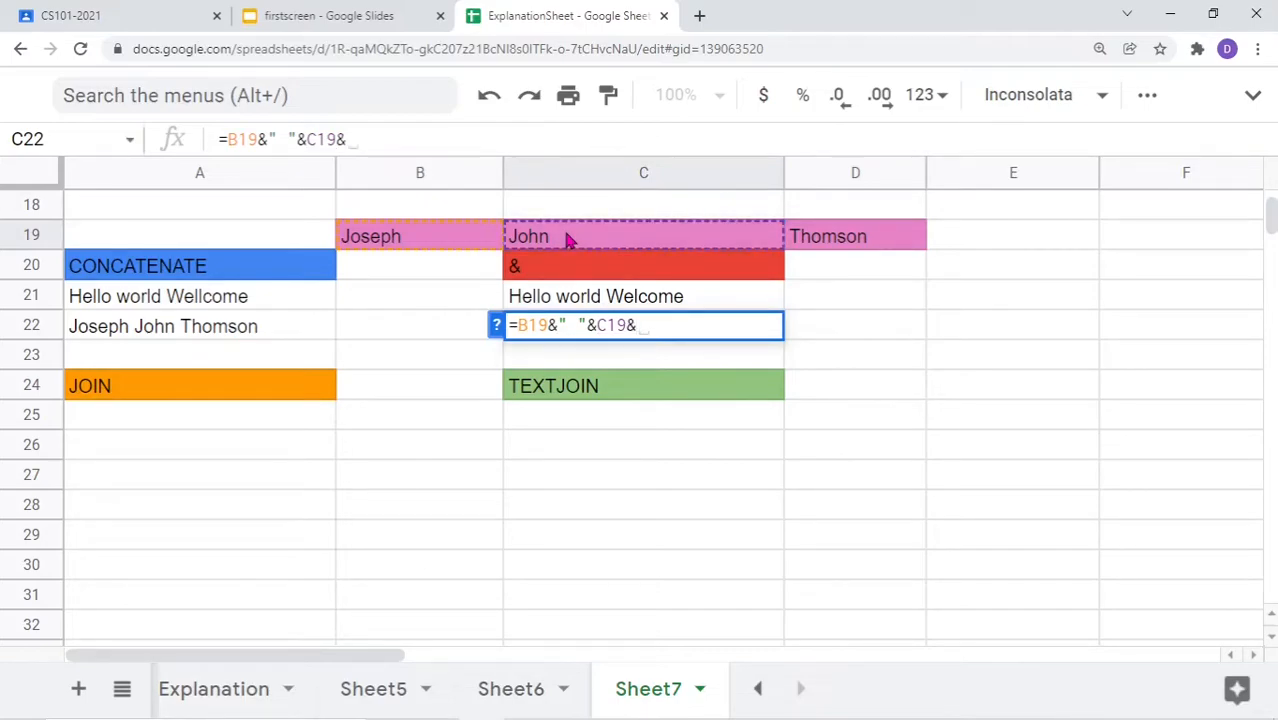
key(Left)
text(v)
key(BackSpace)
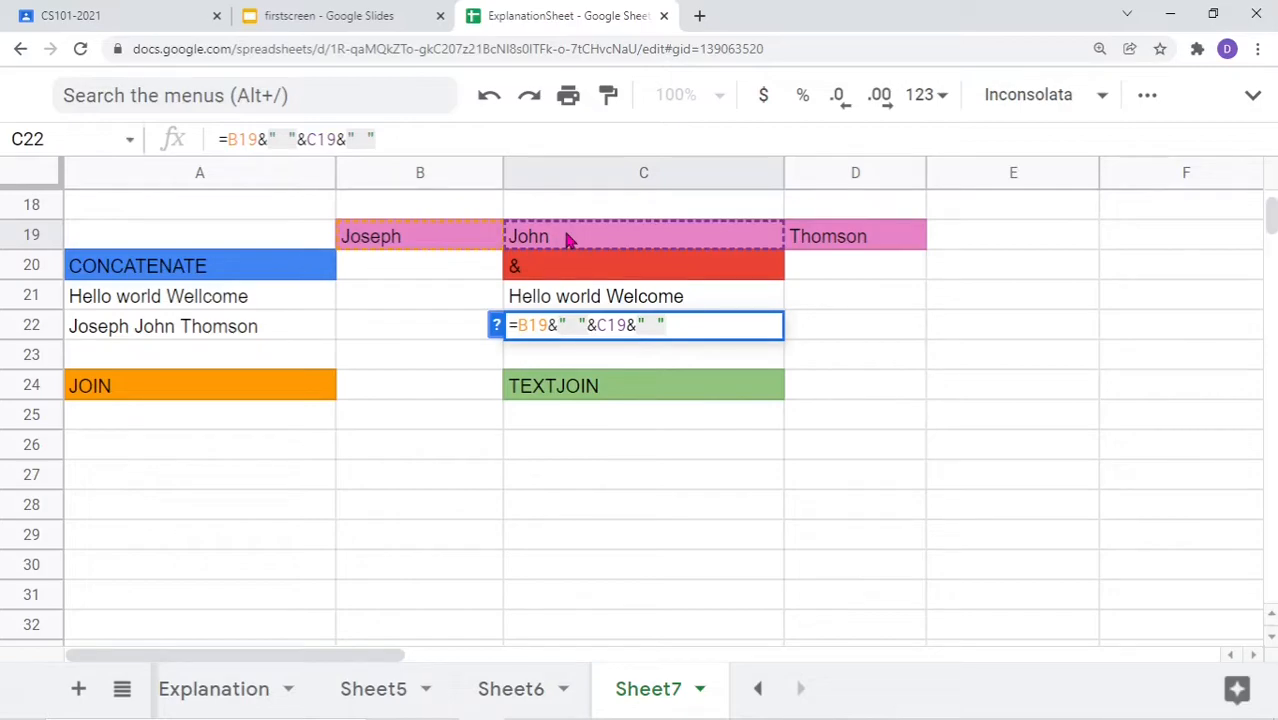
key(Right)
text(&)
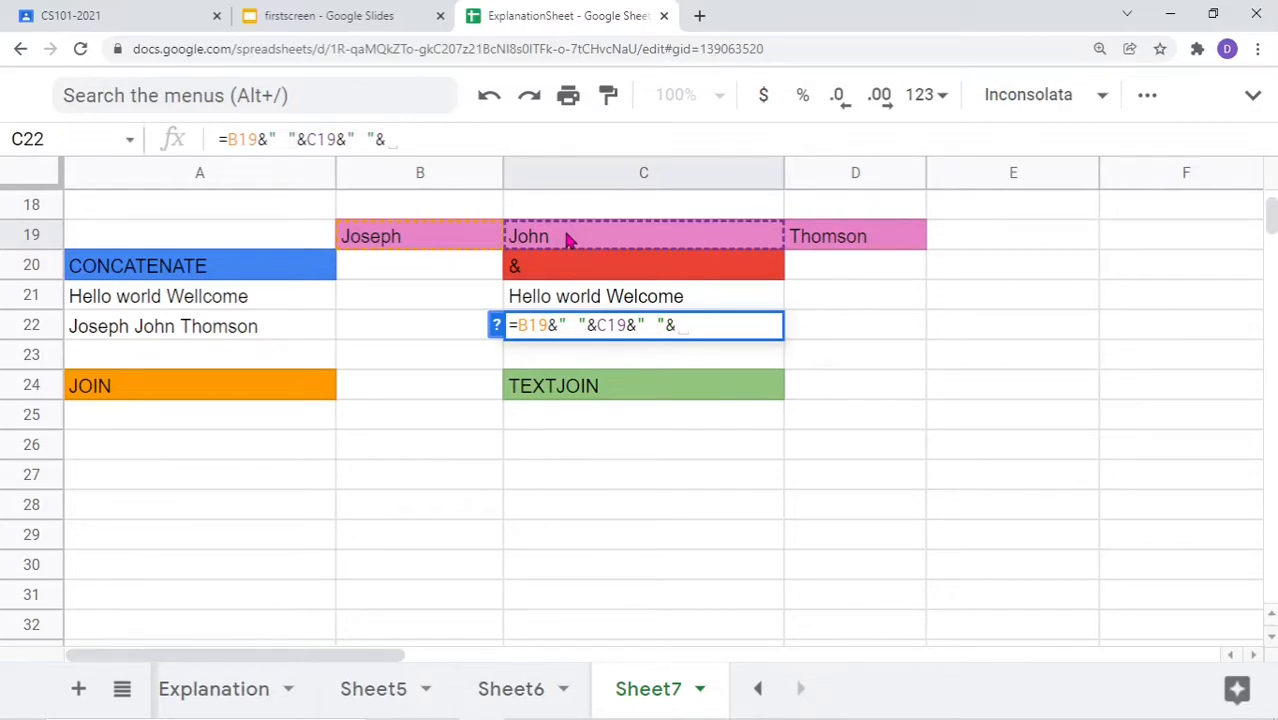
click(834, 245)
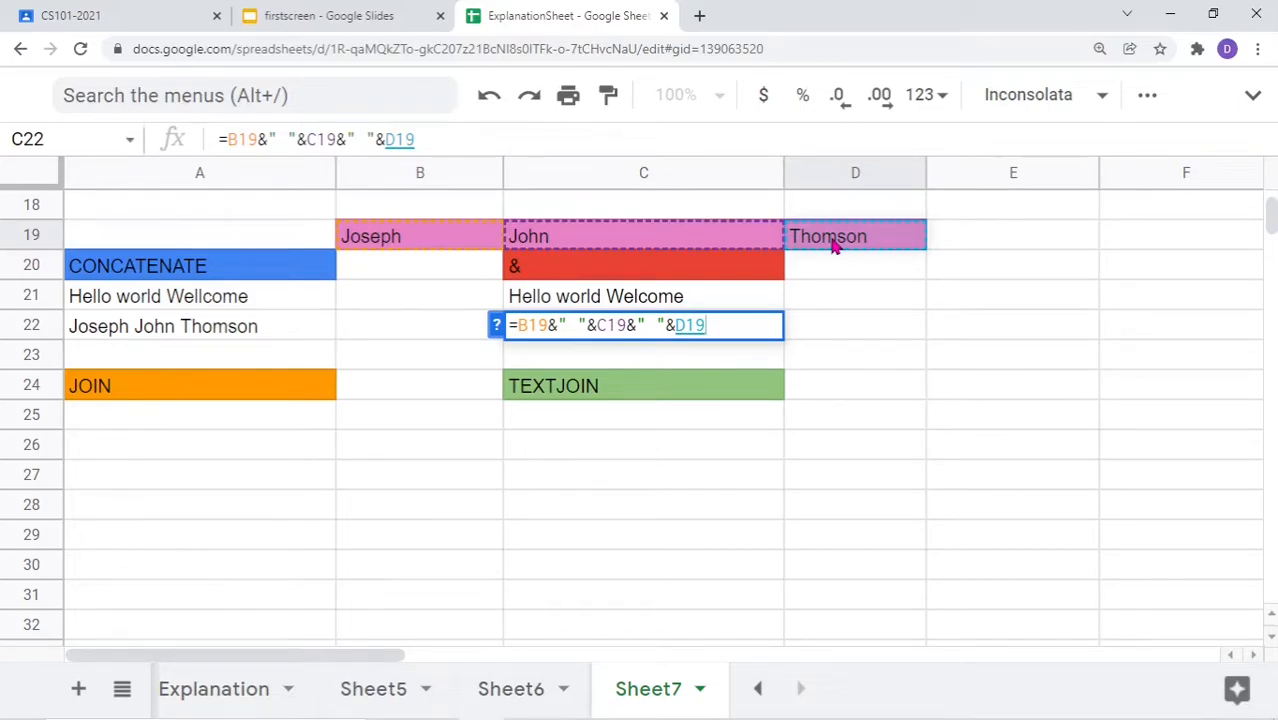
key(Return)
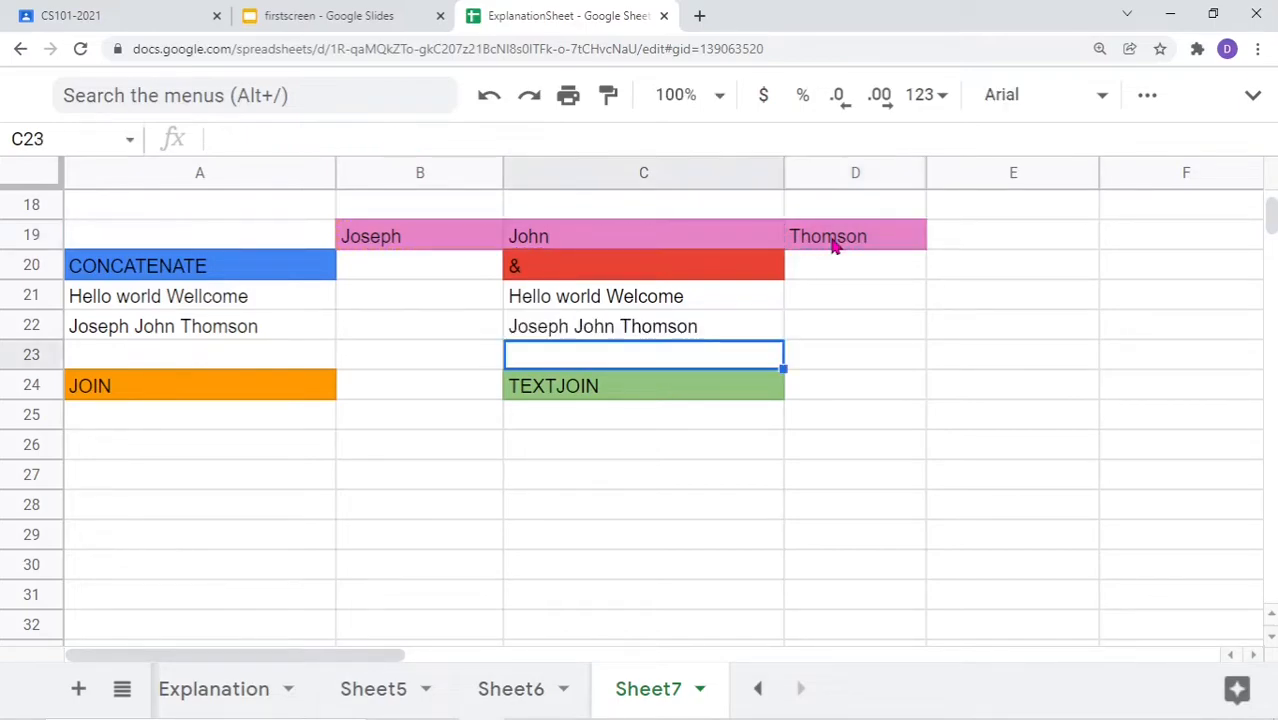
click(636, 334)
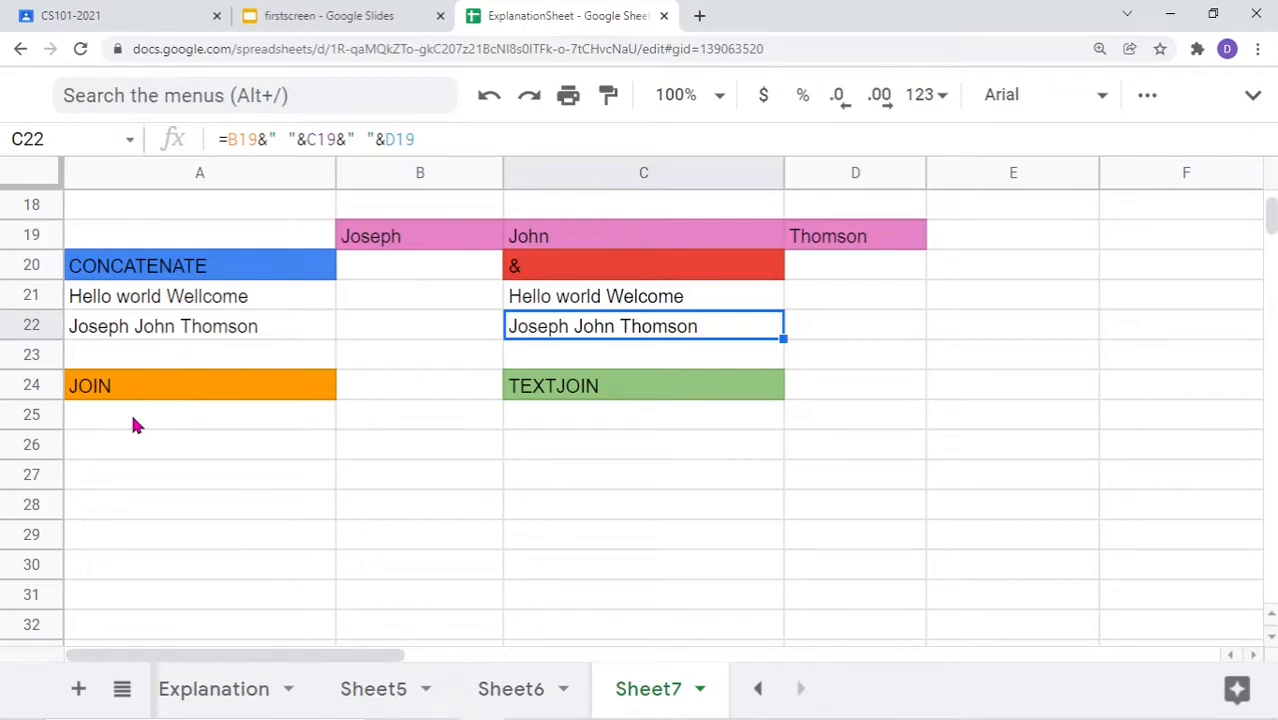
click(107, 424)
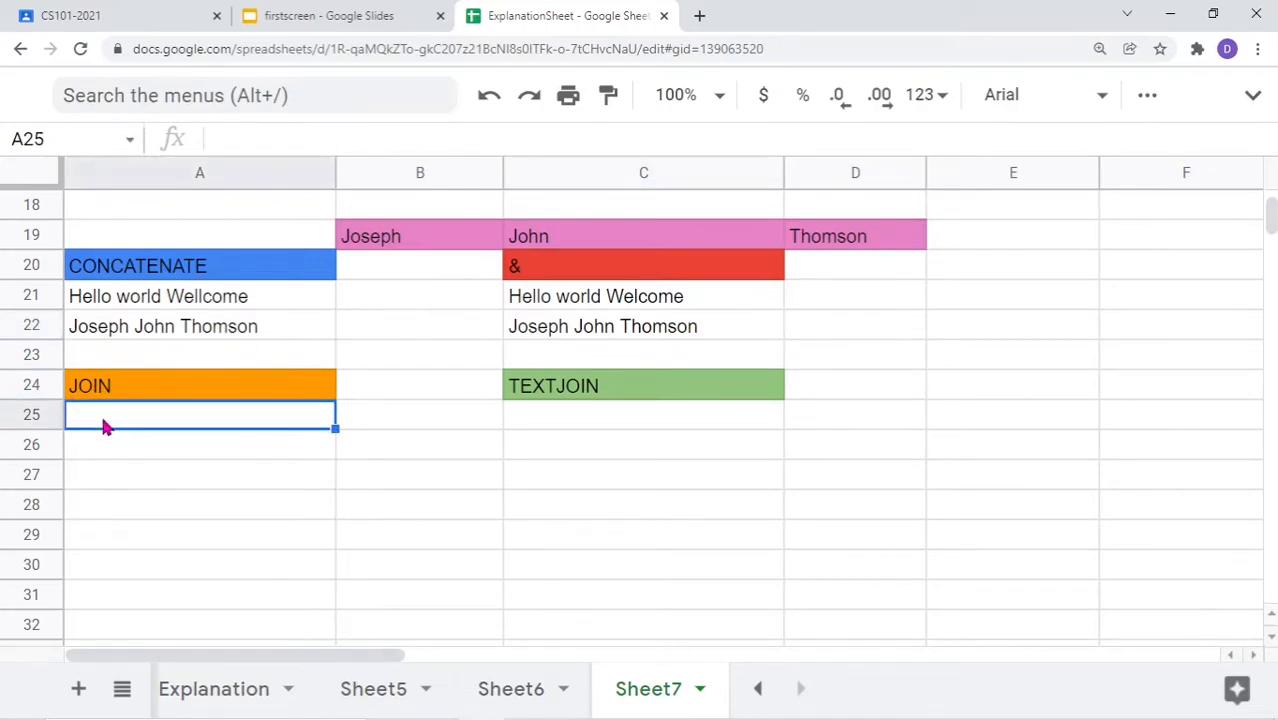
Start =join( in A25 and bring up the JOIN function's help
text(=)
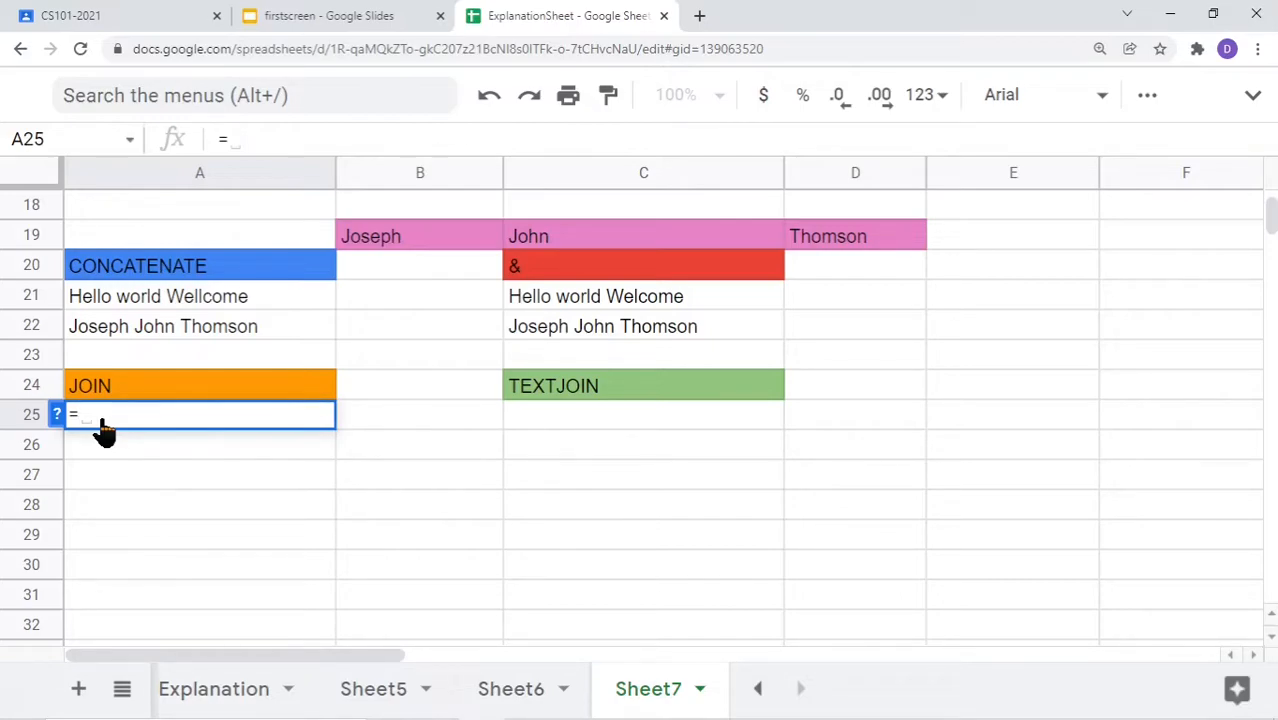
text(join)
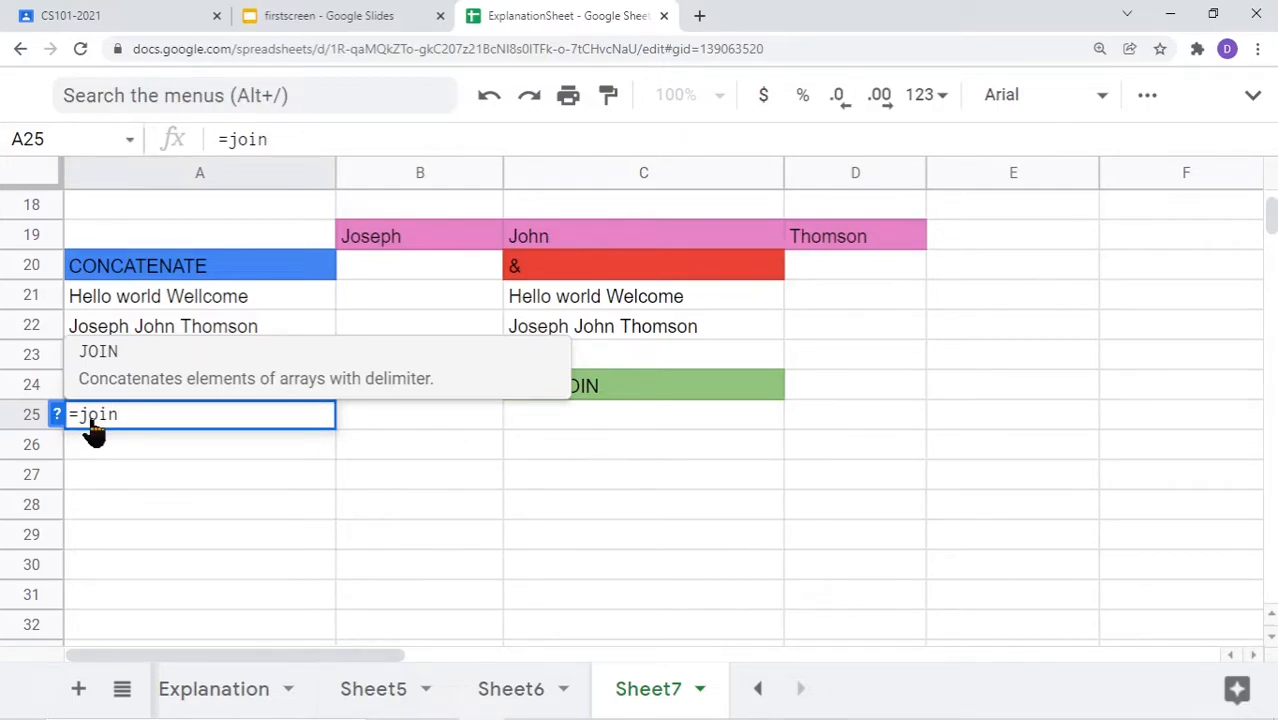
text(()
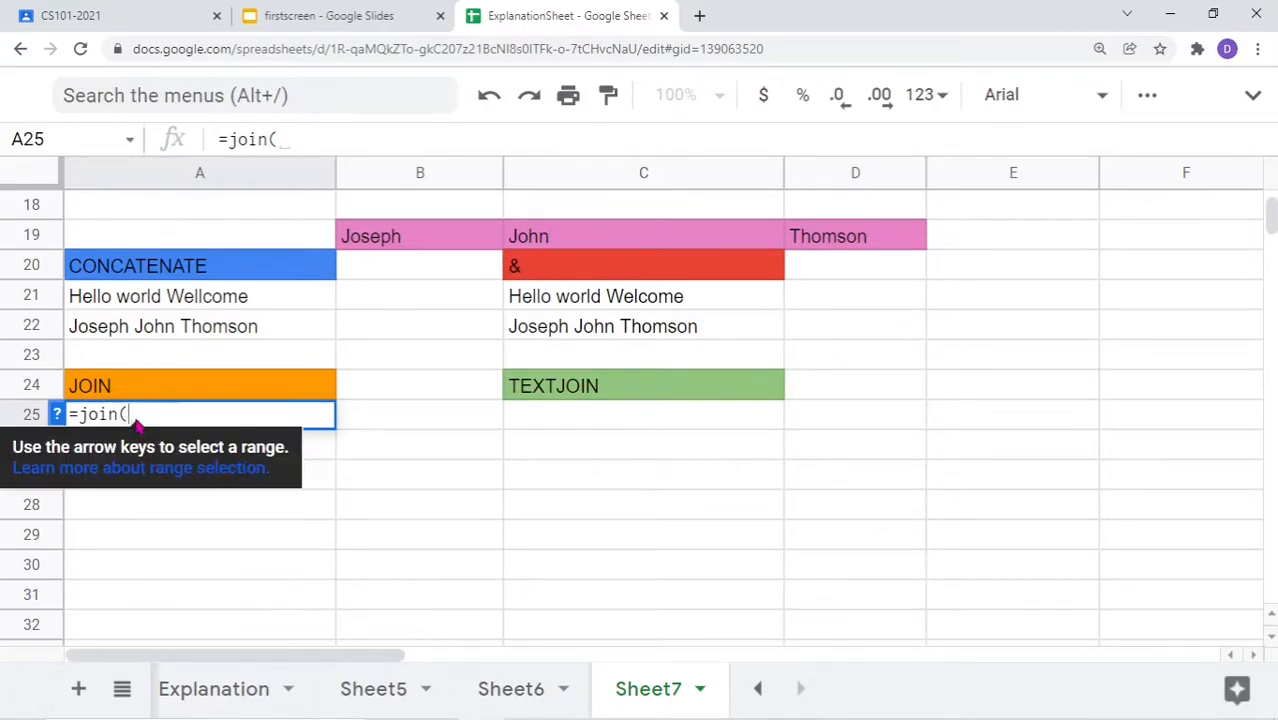
click(57, 415)
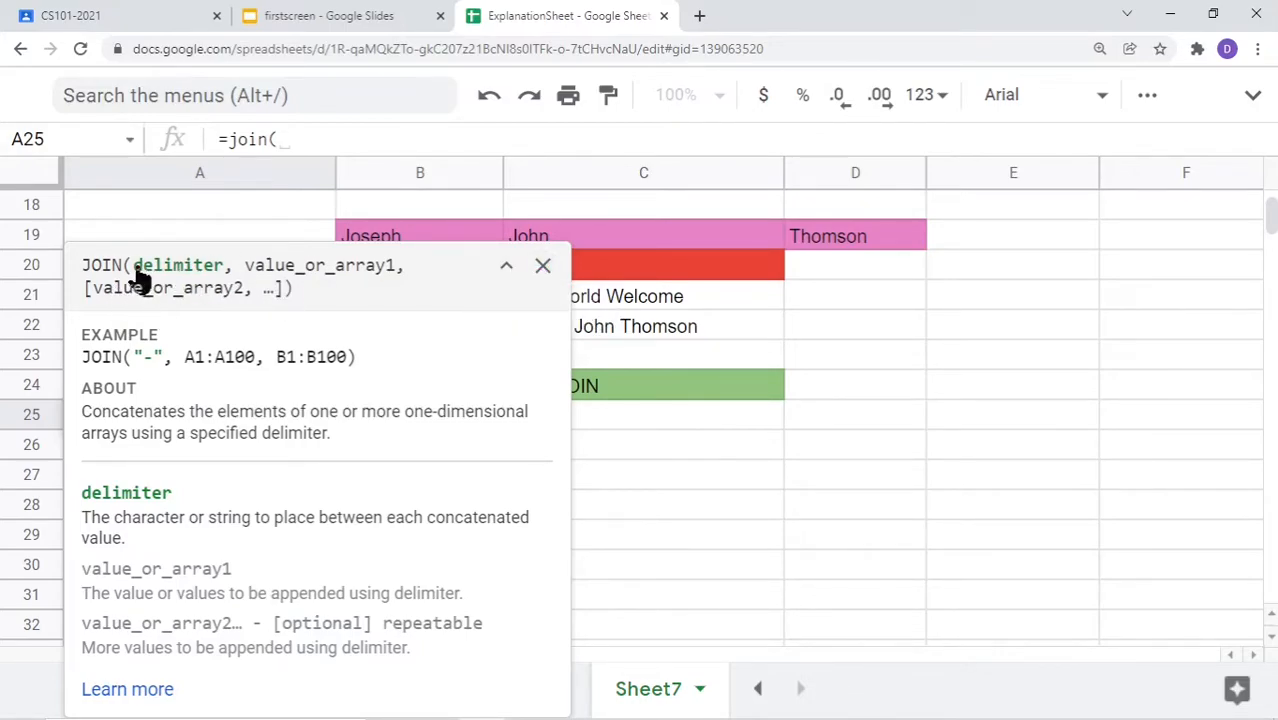
Close the help and complete =join(" ","Hello","world","welcome") in A25
click(542, 268)
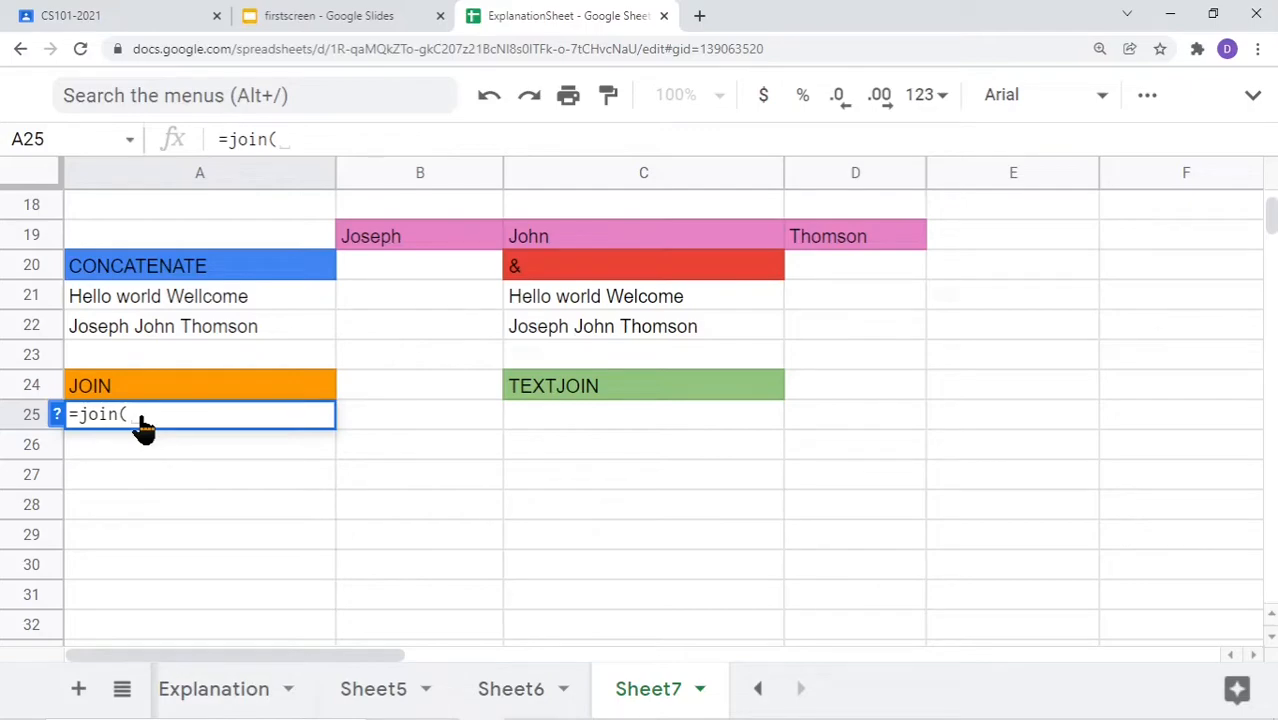
text("")
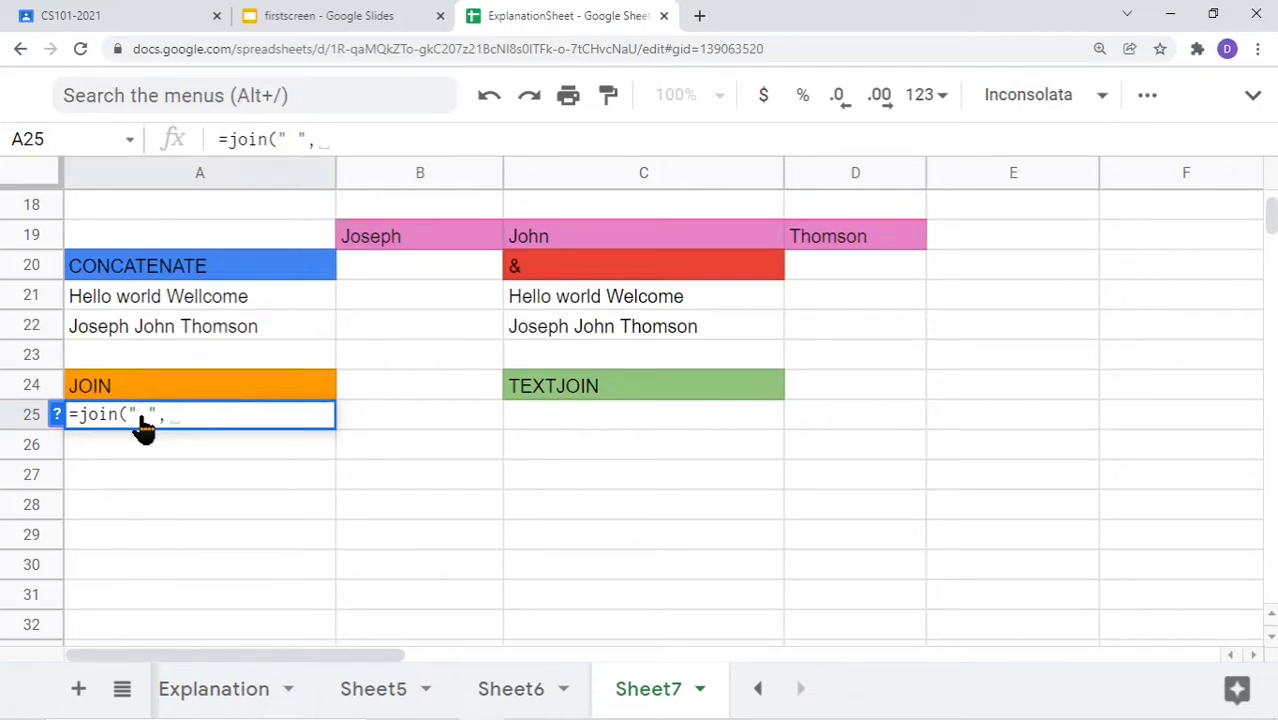
text(","Hello")
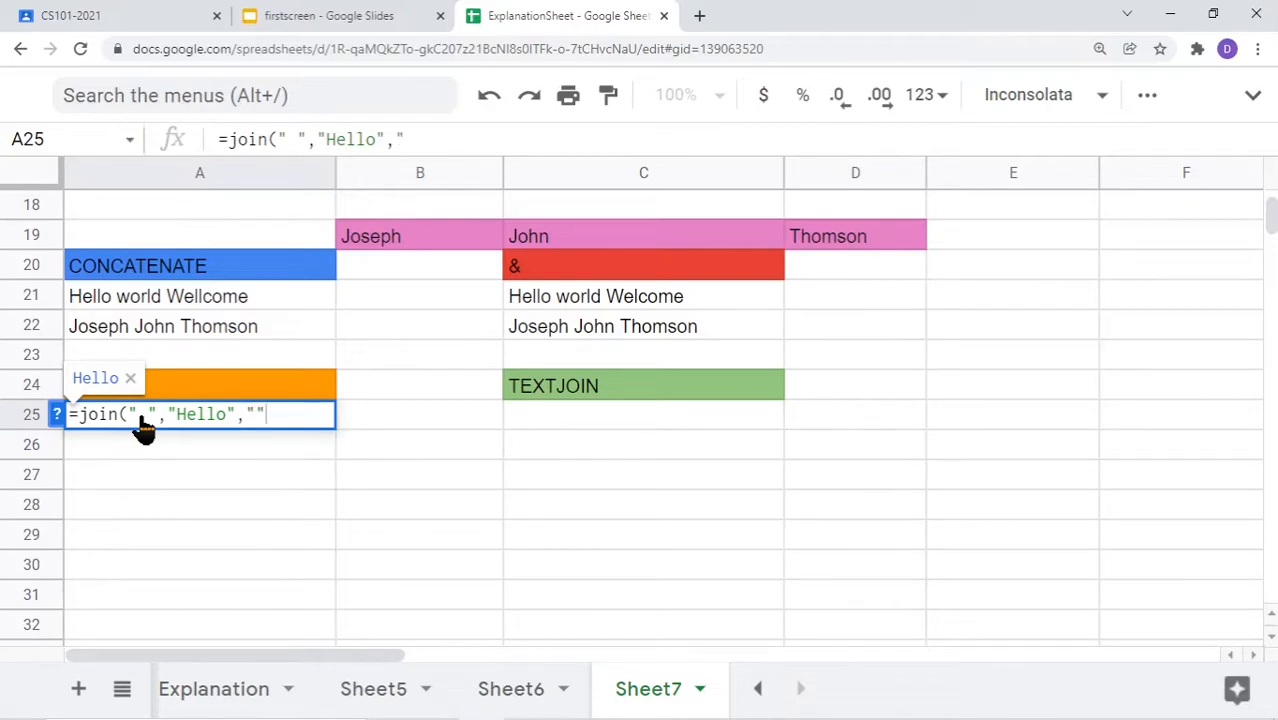
text(,"world")
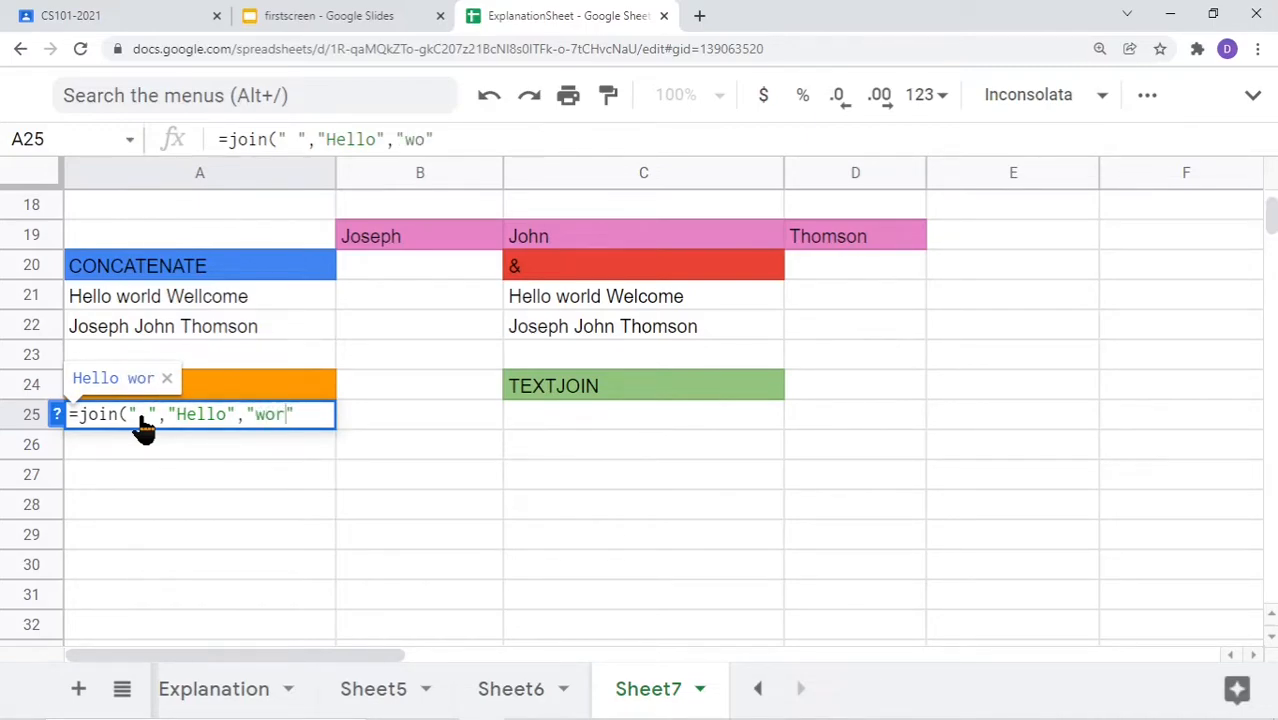
text(,")
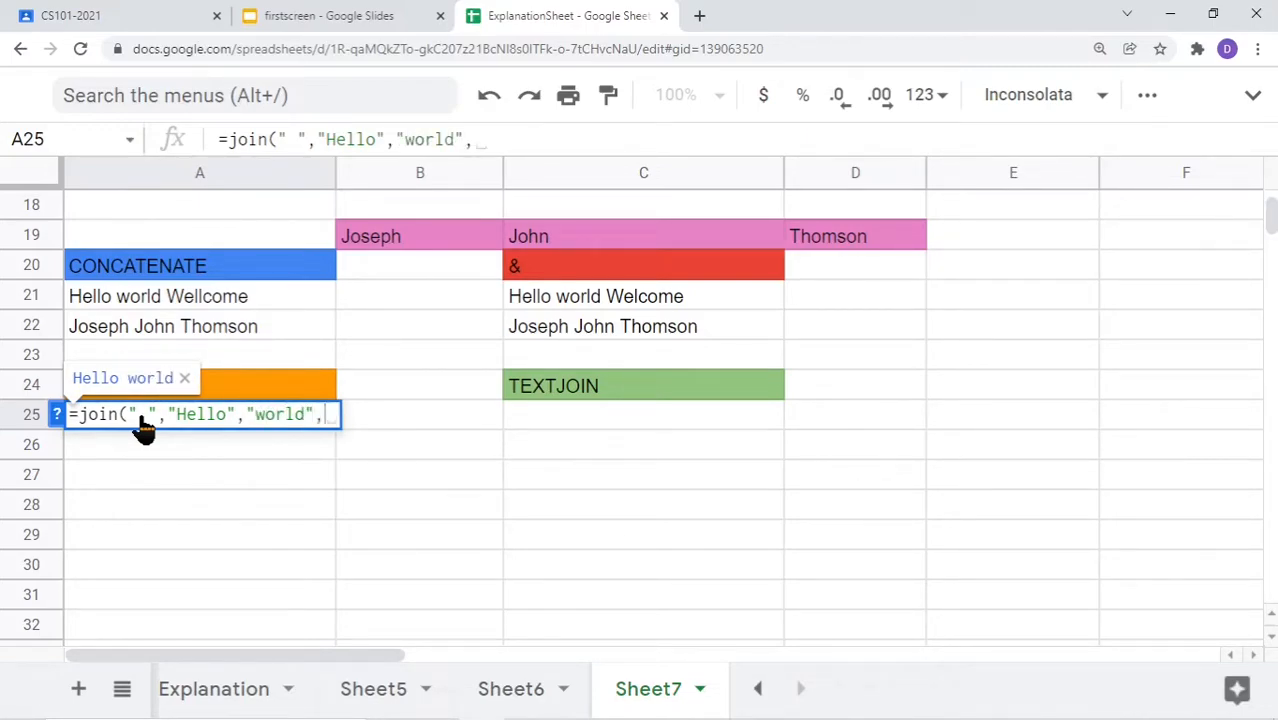
text(welcome")
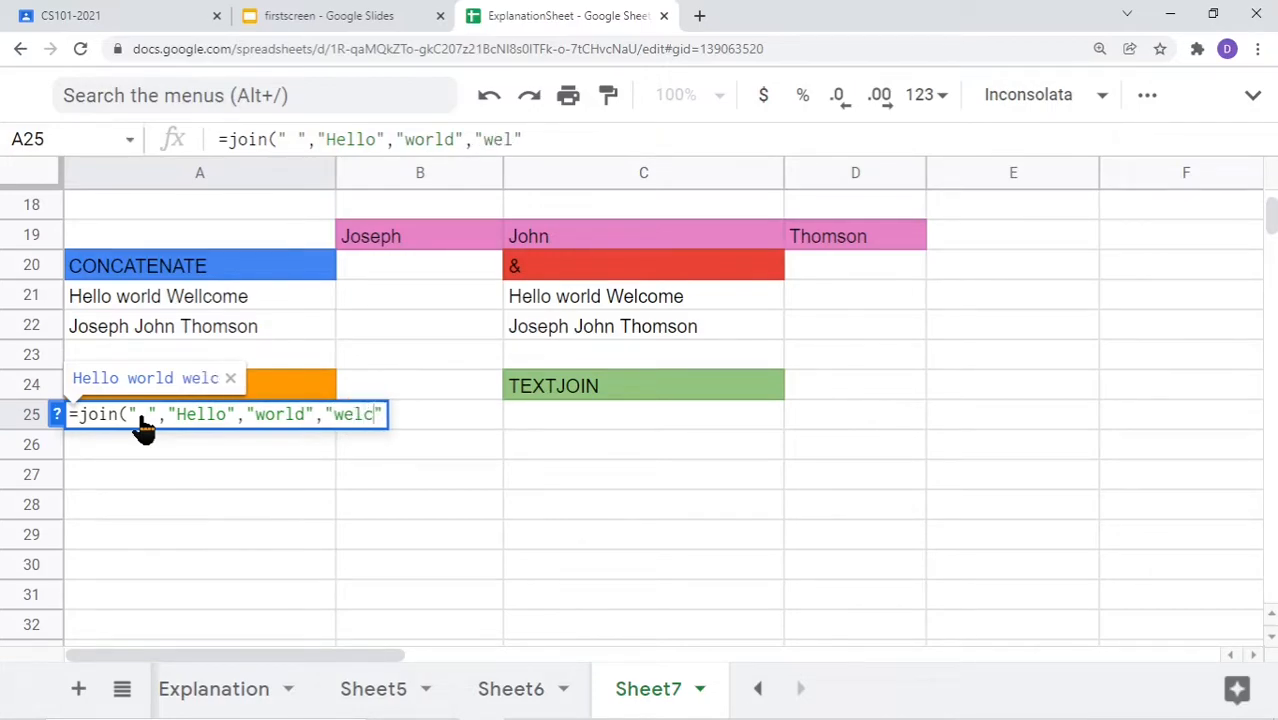
text())
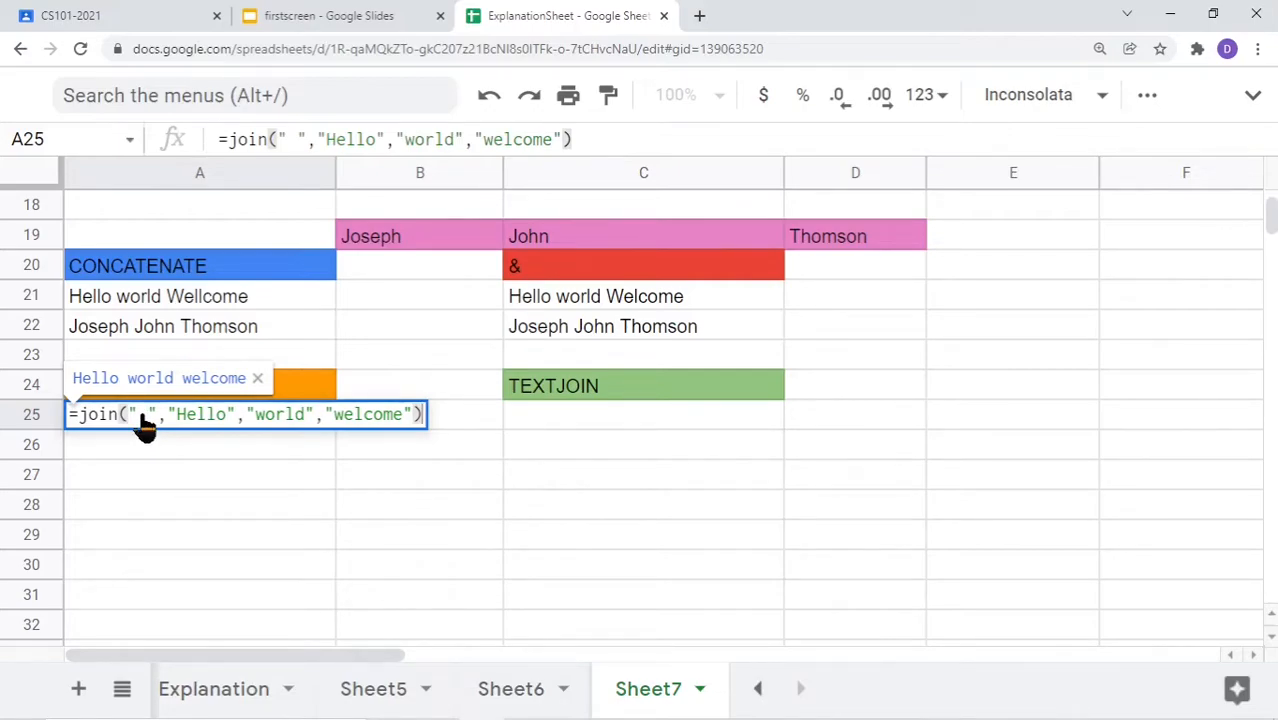
key(Return)
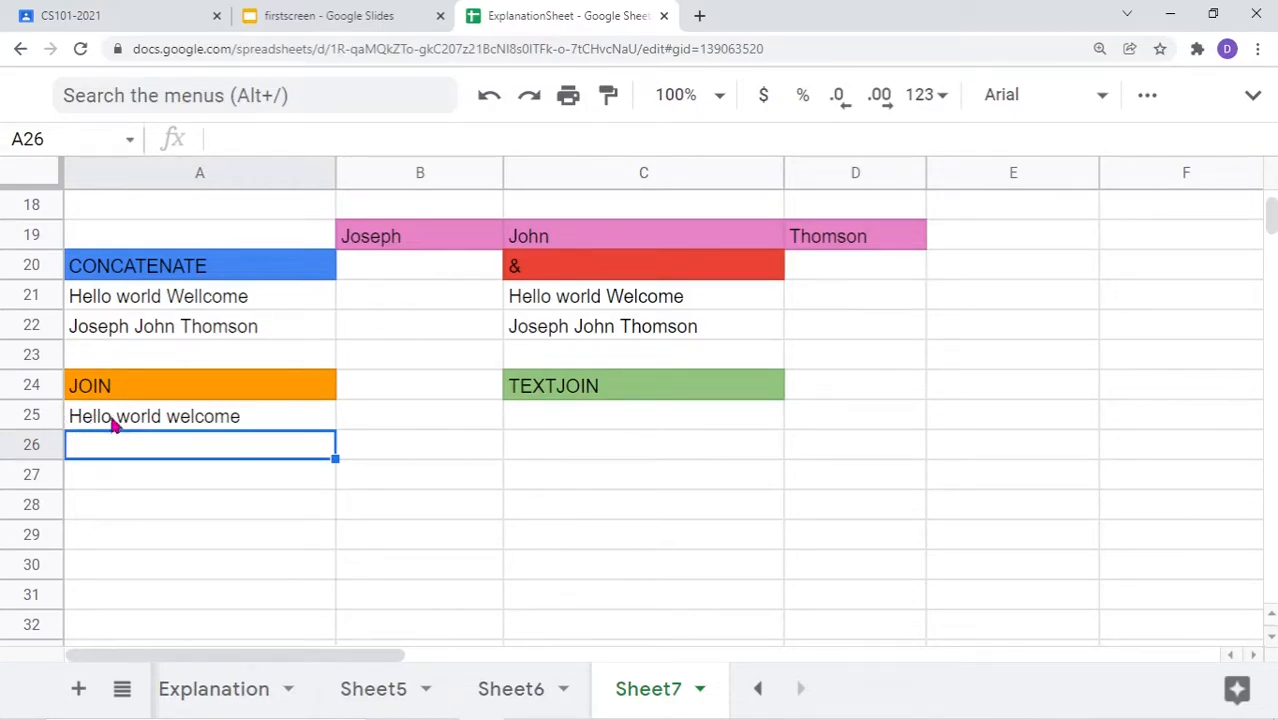
double_click(200, 425)
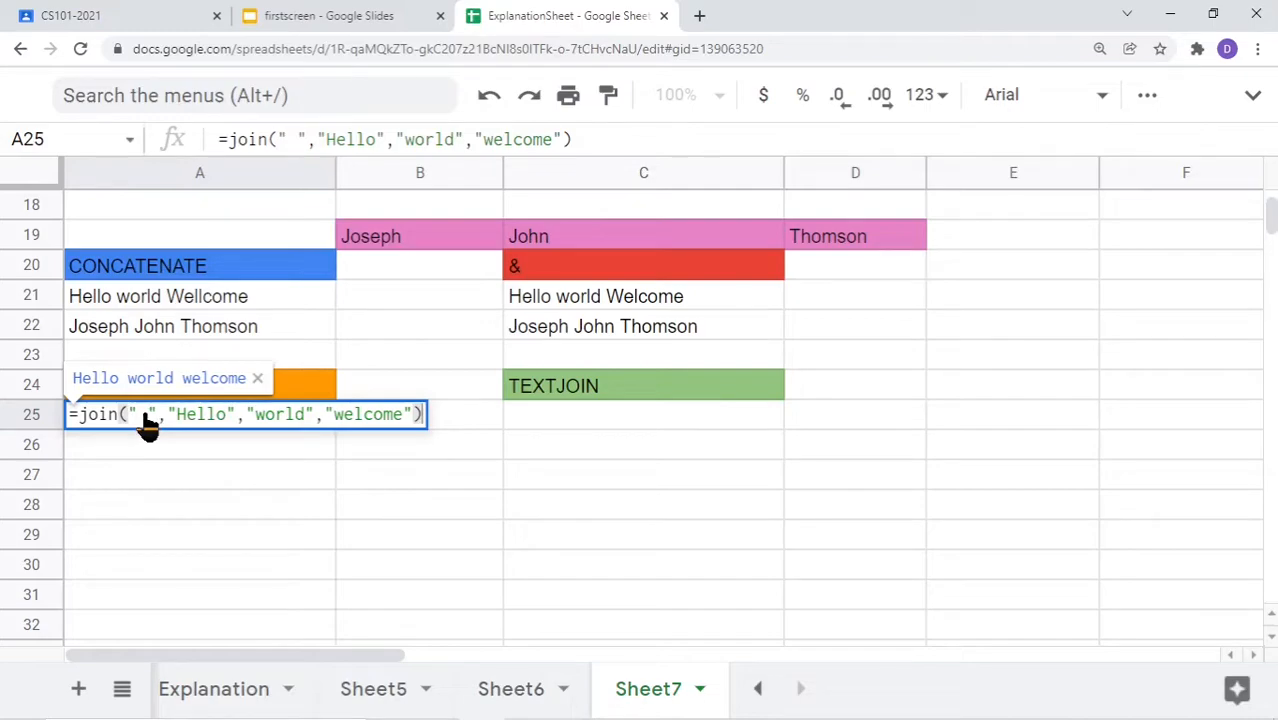
key(ctrl+a)
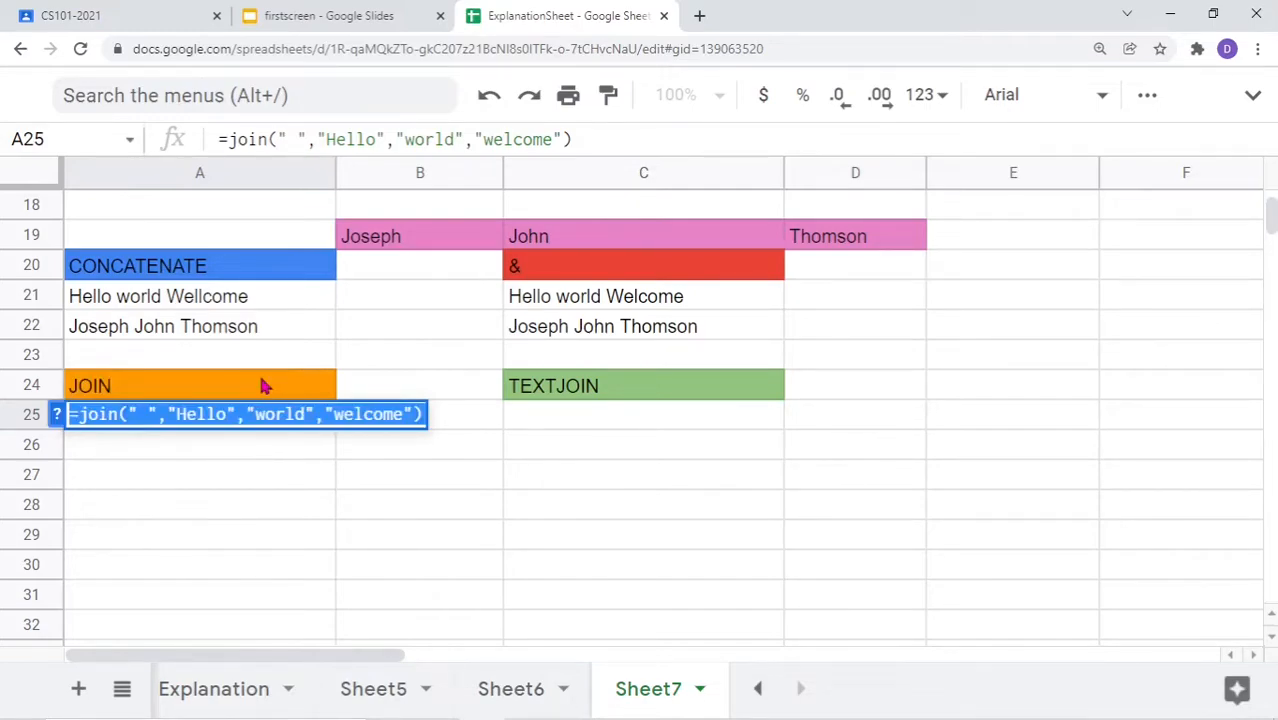
click(151, 302)
double_click(151, 302)
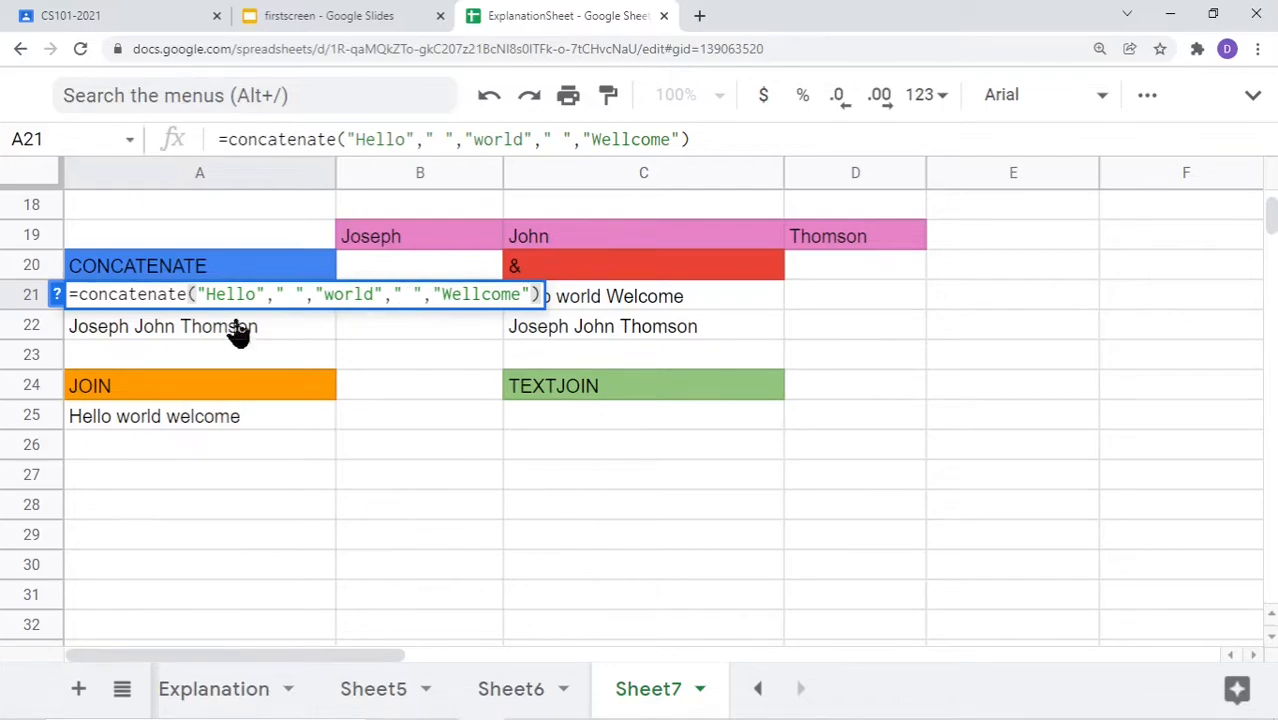
click(143, 425)
double_click(143, 425)
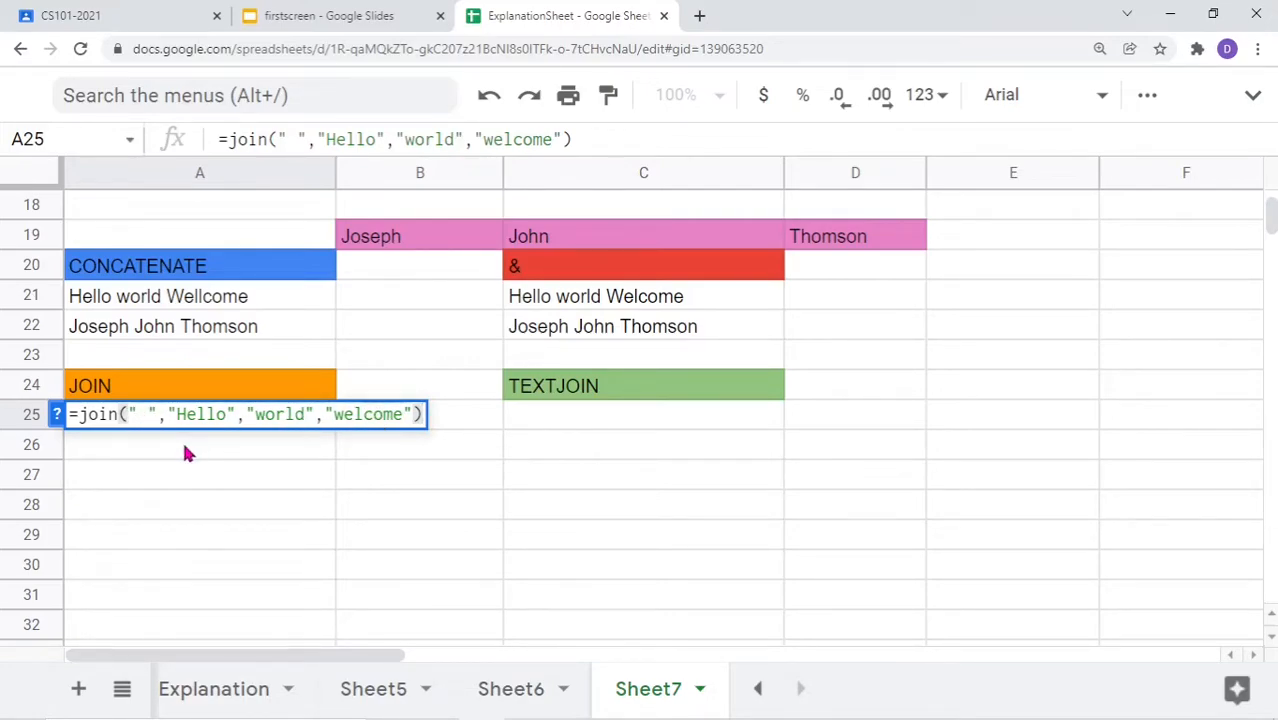
key(Return)
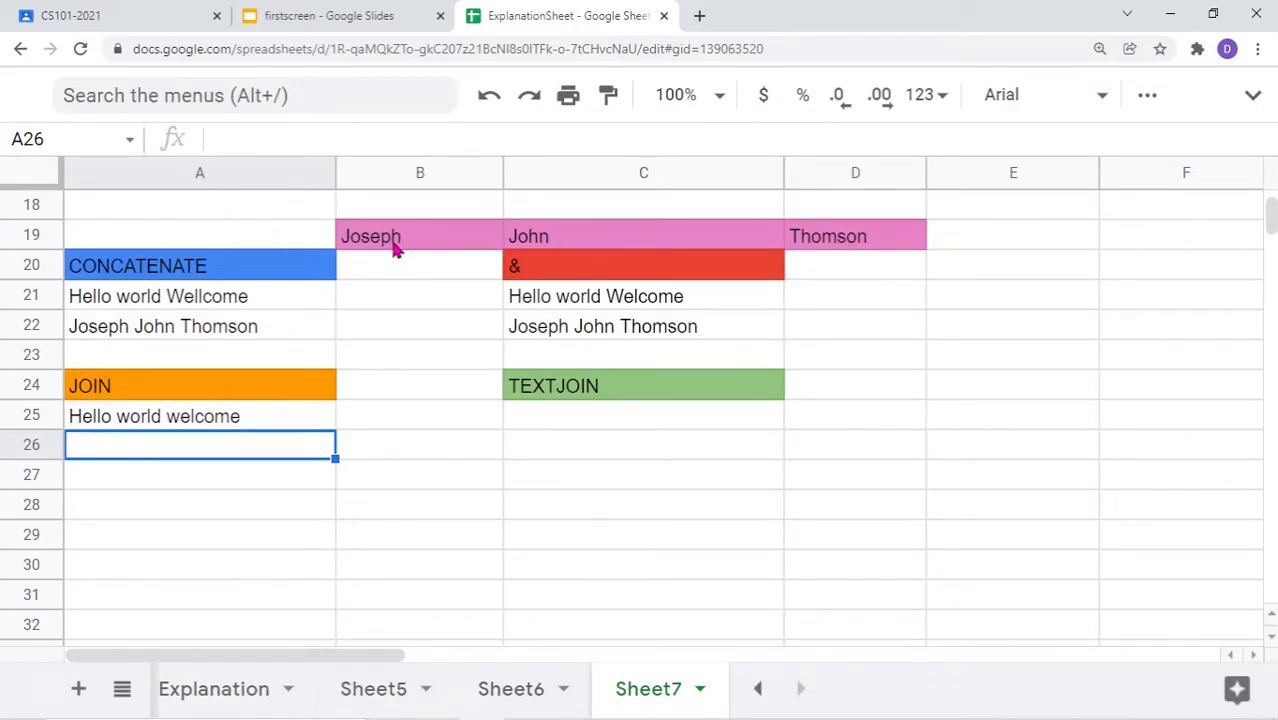
Enter =join(" ",B19,C19,D19) in A26 so it displays Joseph John Thomson
double_click(100, 455)
text(=)
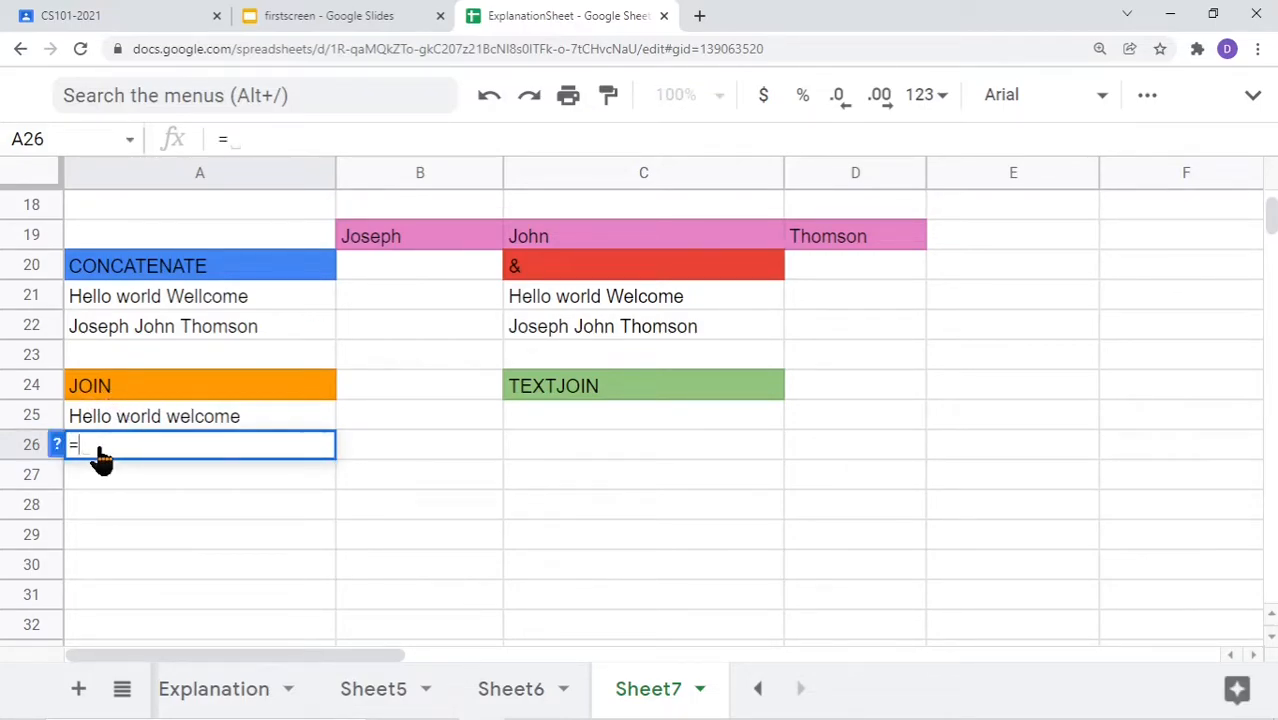
text(join)
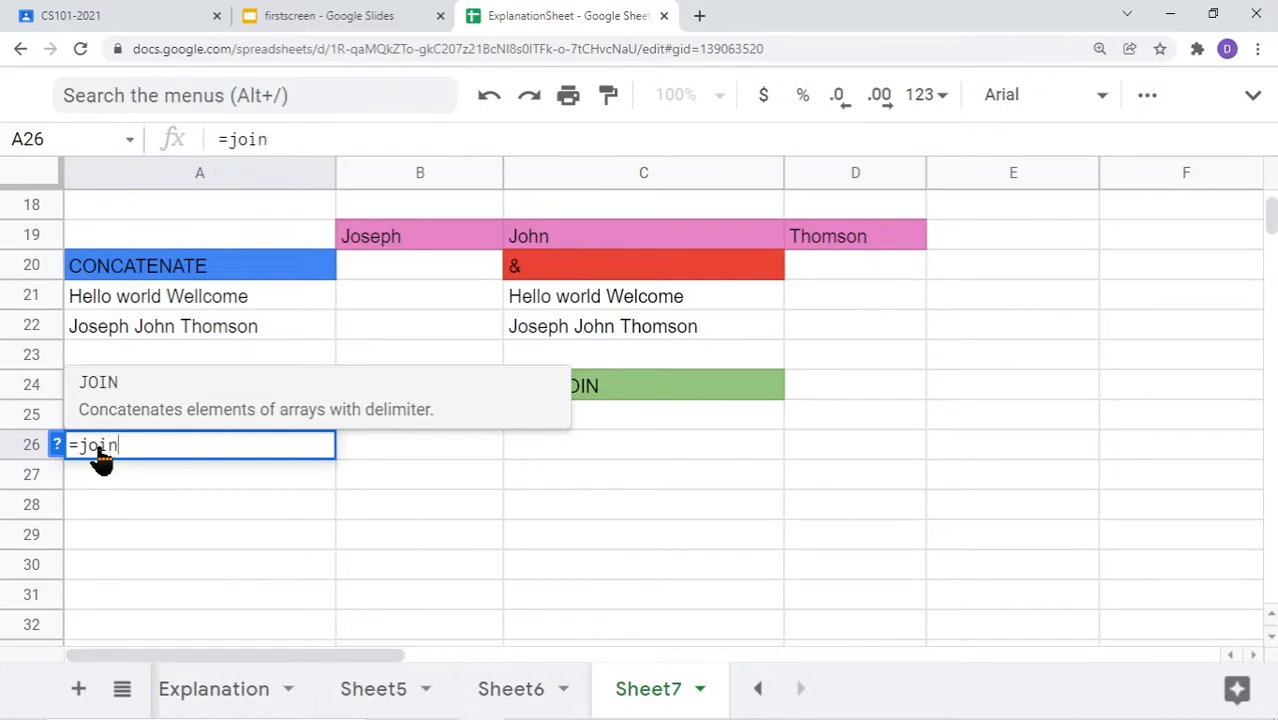
text(()
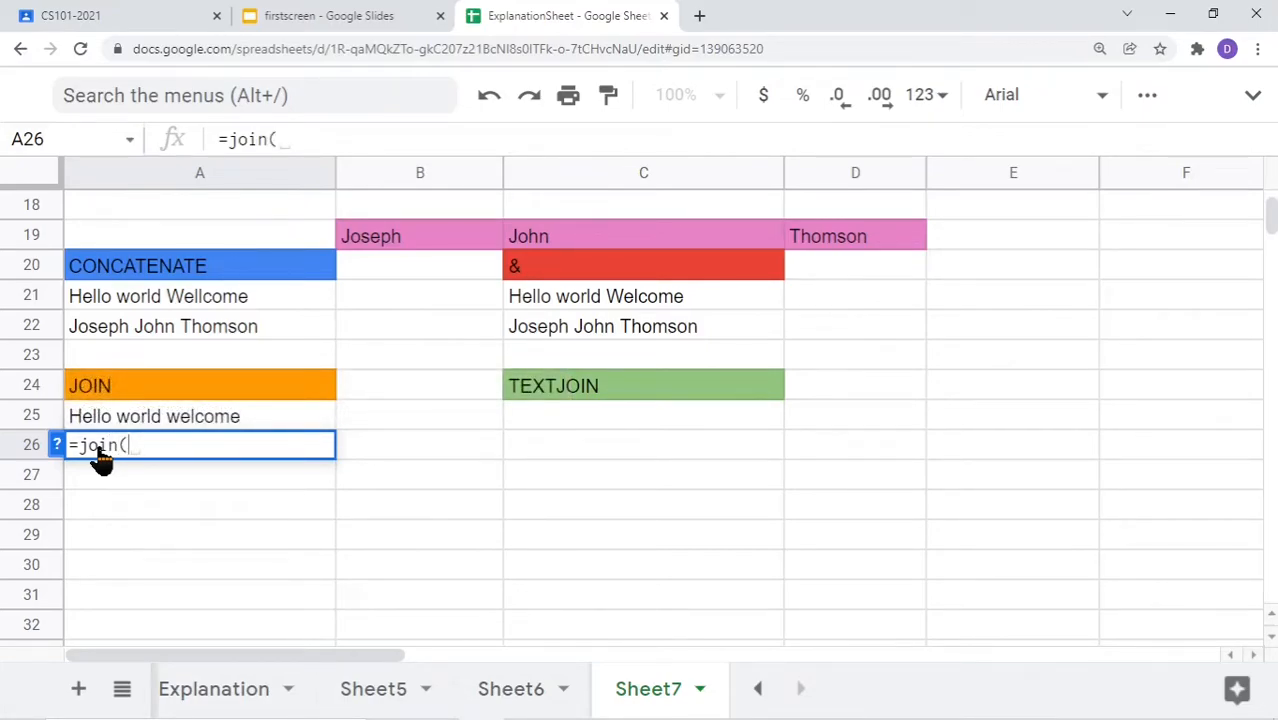
text(" "")
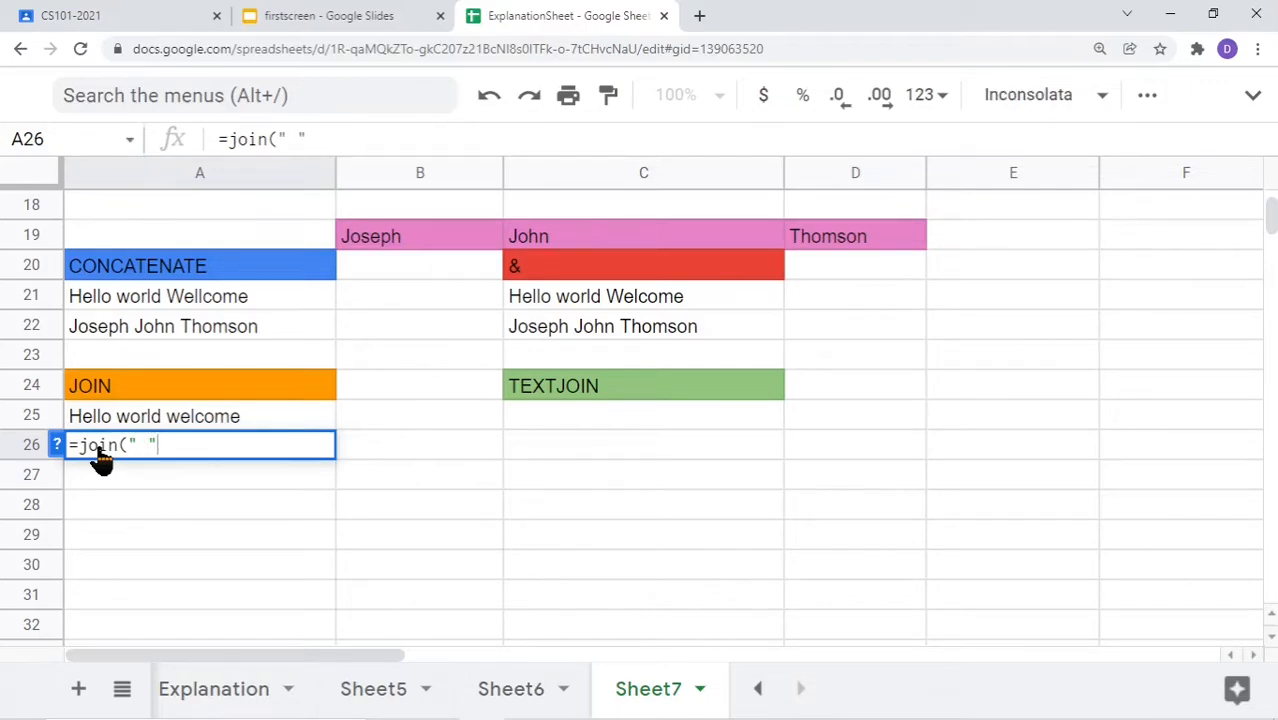
text(,)
click(396, 240)
text(,)
click(567, 233)
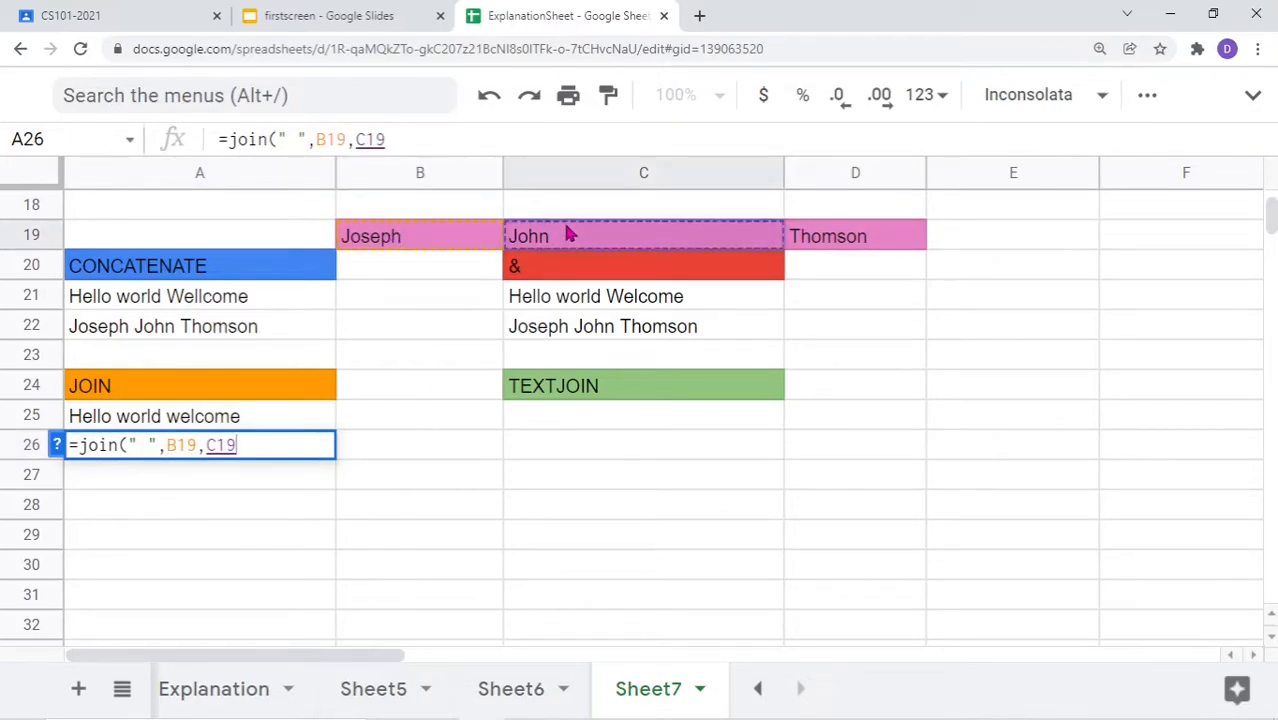
text(,)
click(843, 238)
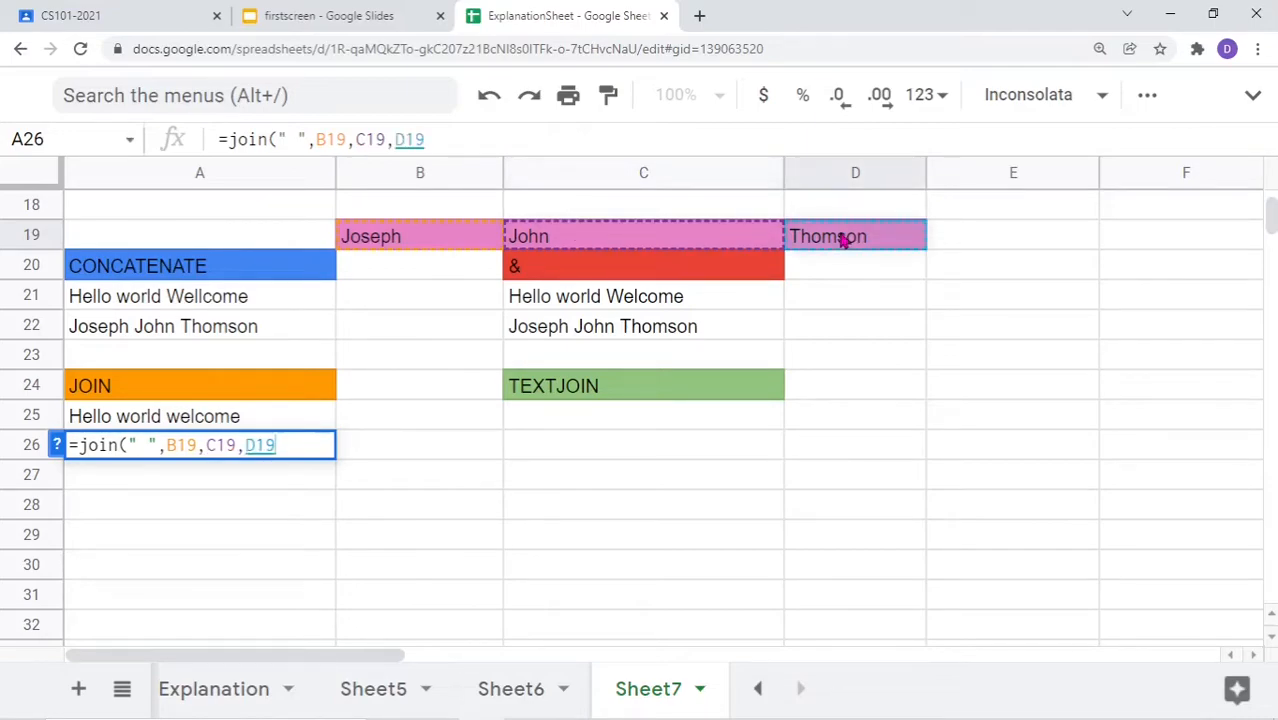
text())
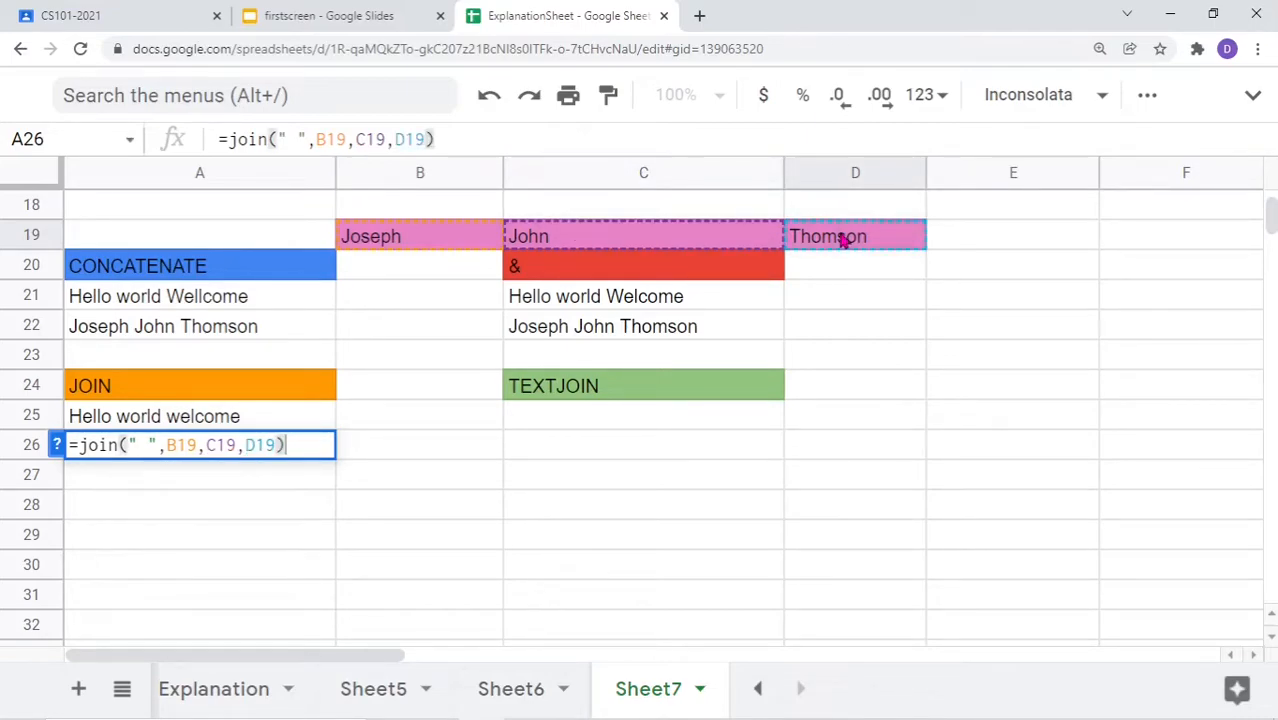
key(Return)
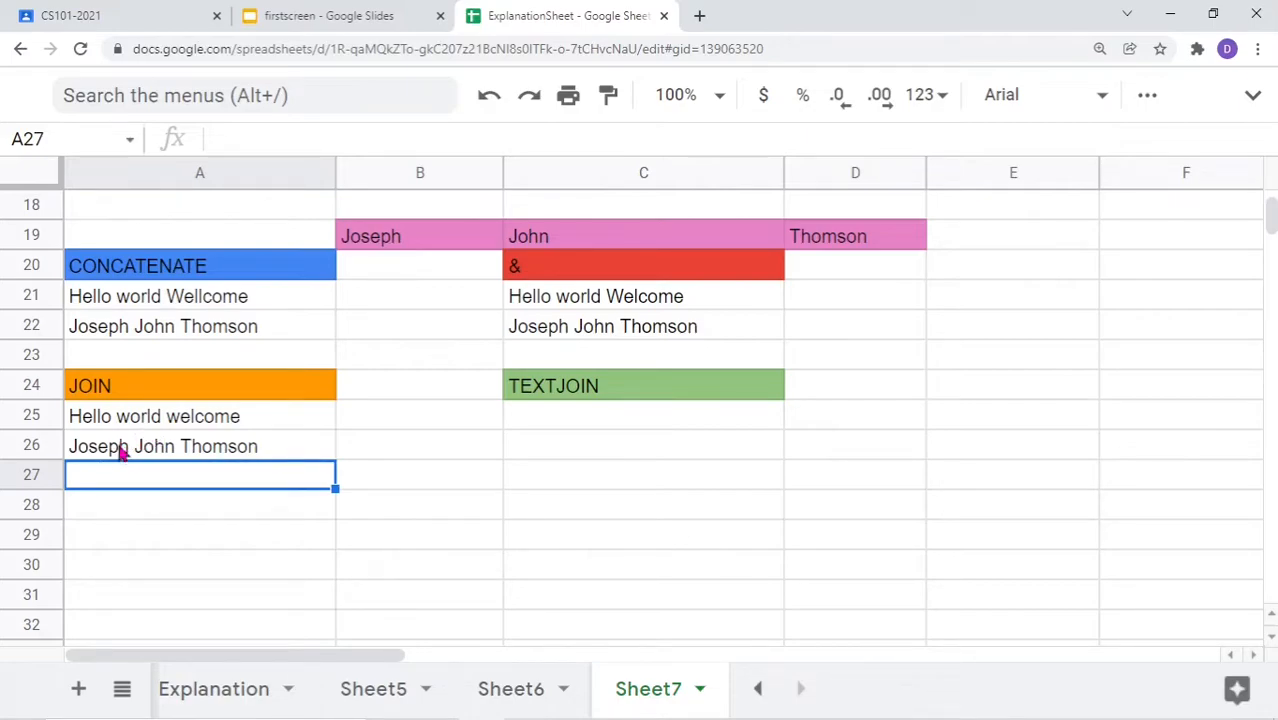
Replace the separate B19, C19, D19 references in A26's JOIN with the range B19:D19
double_click(225, 452)
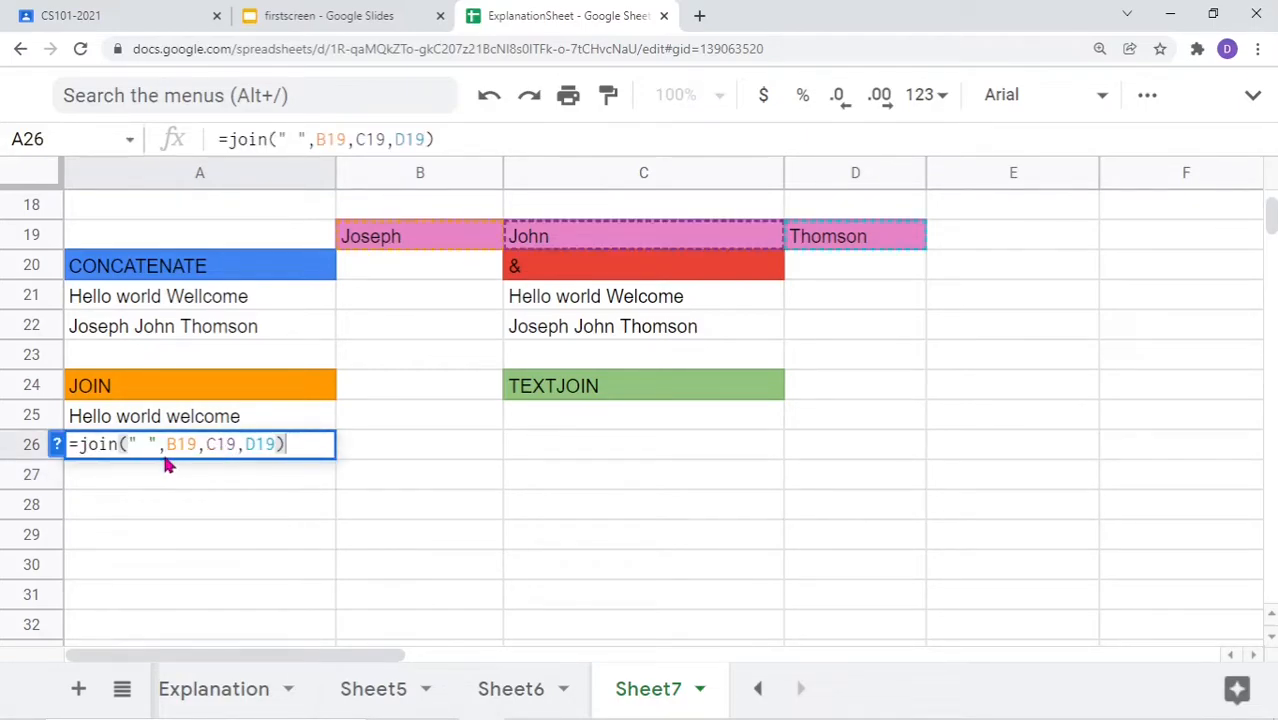
drag(168, 450, 283, 452)
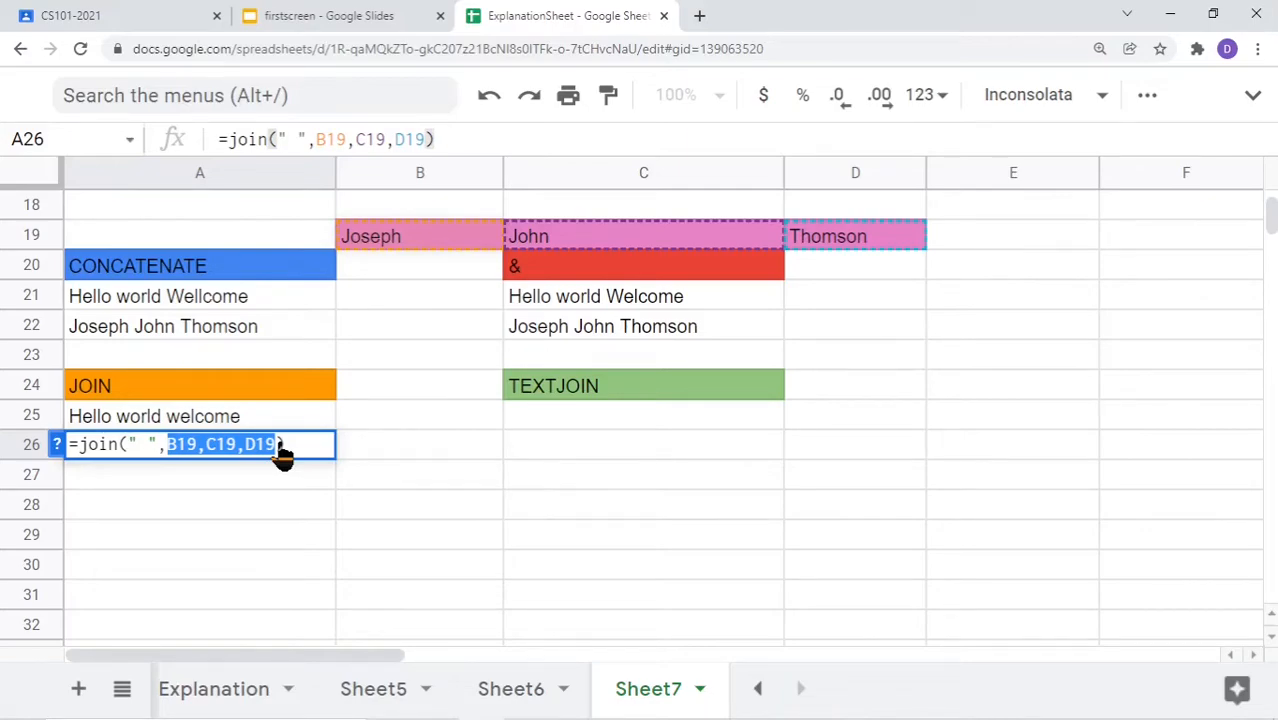
key(BackSpace)
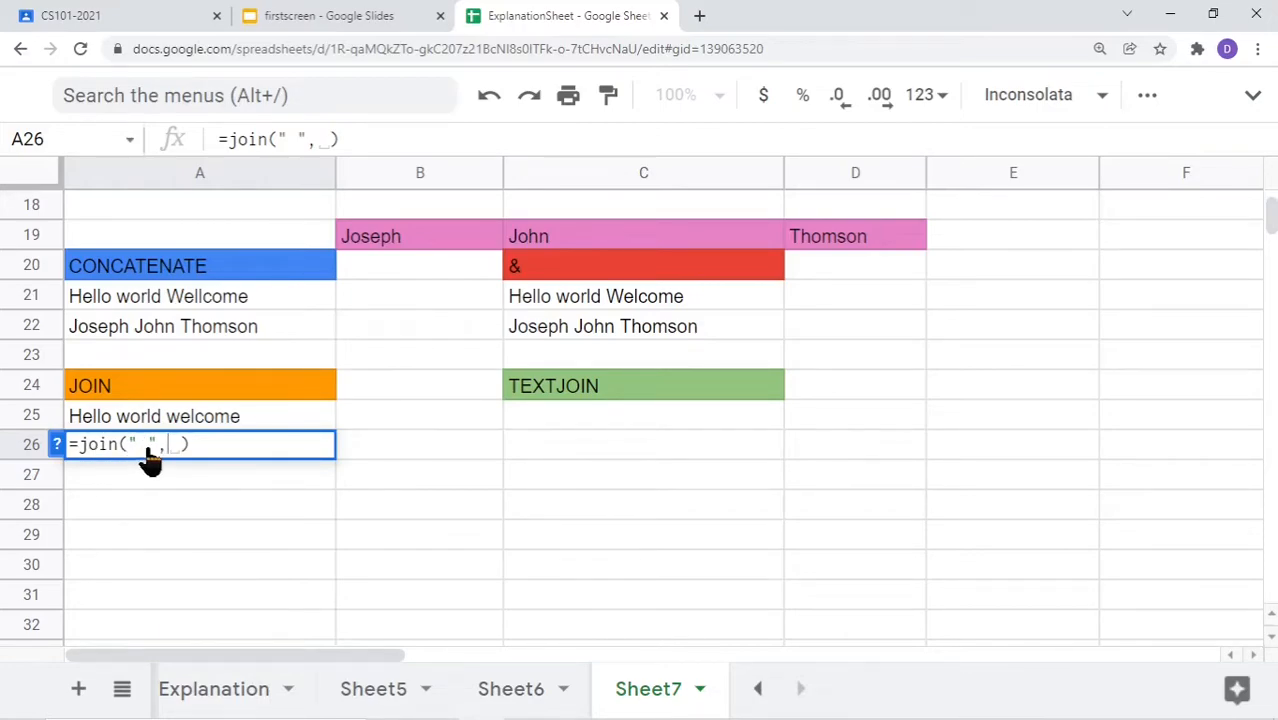
click(345, 238)
drag(452, 240, 862, 239)
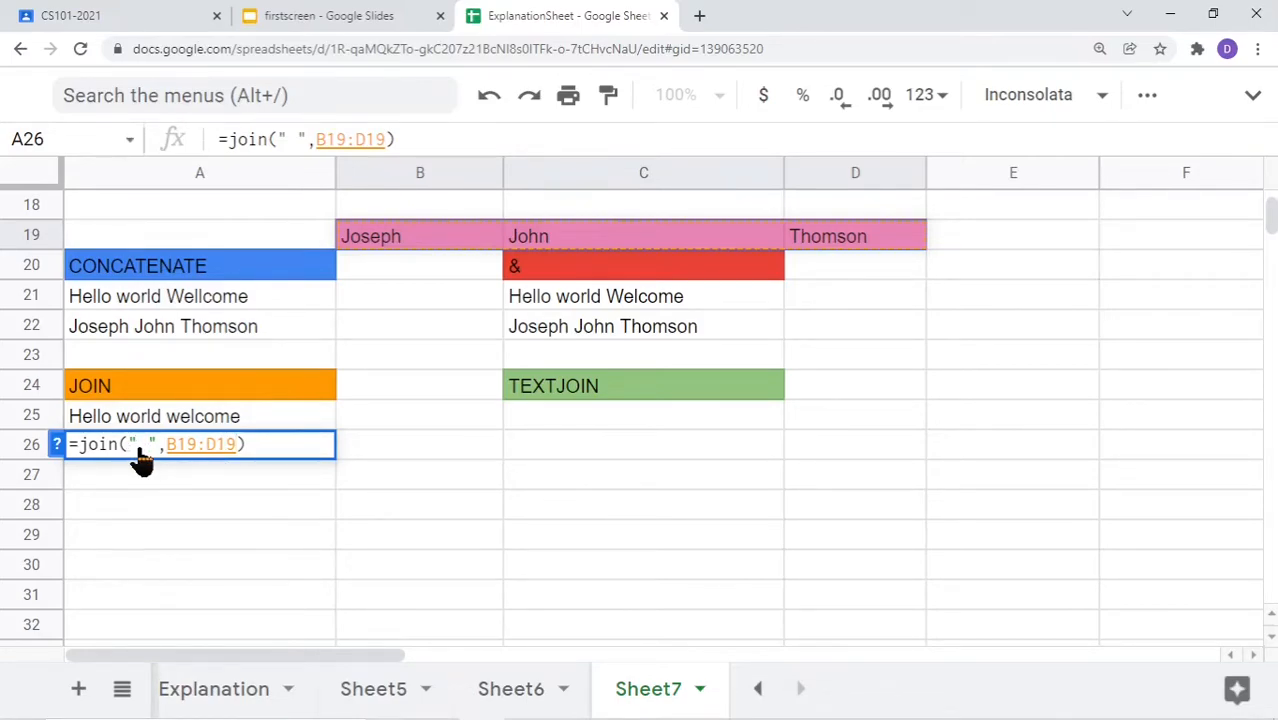
key(Return)
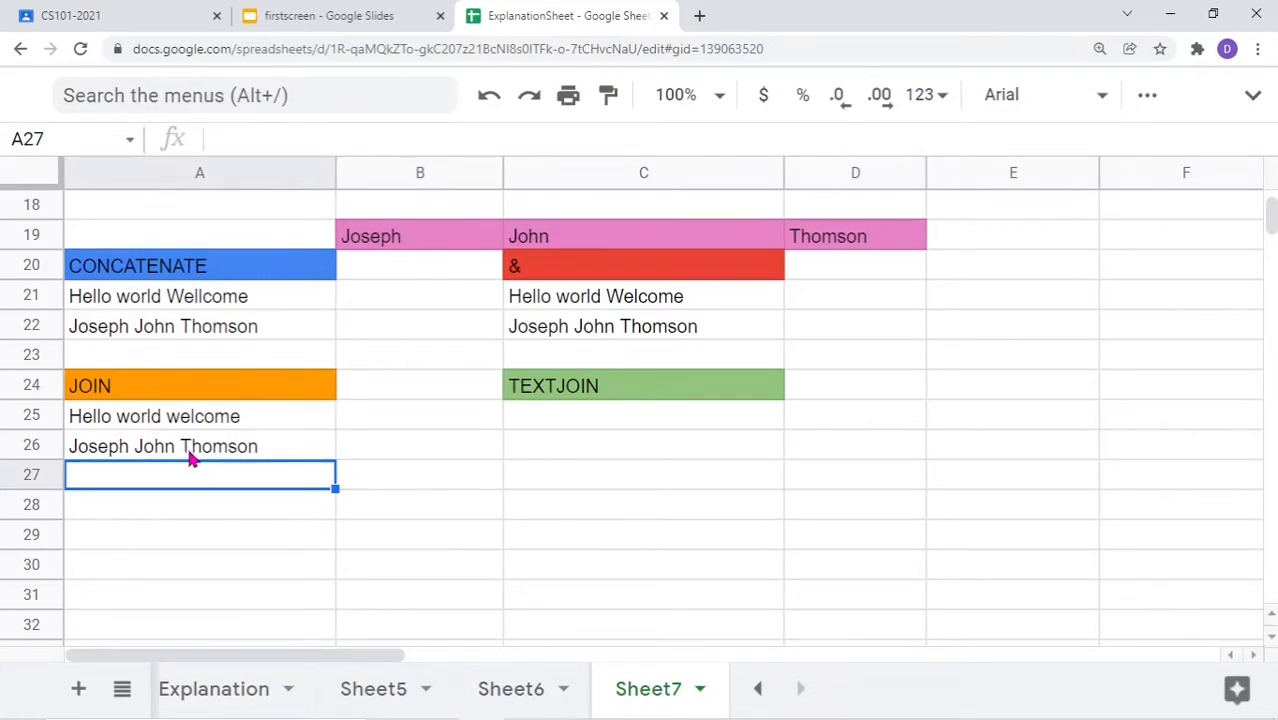
double_click(192, 458)
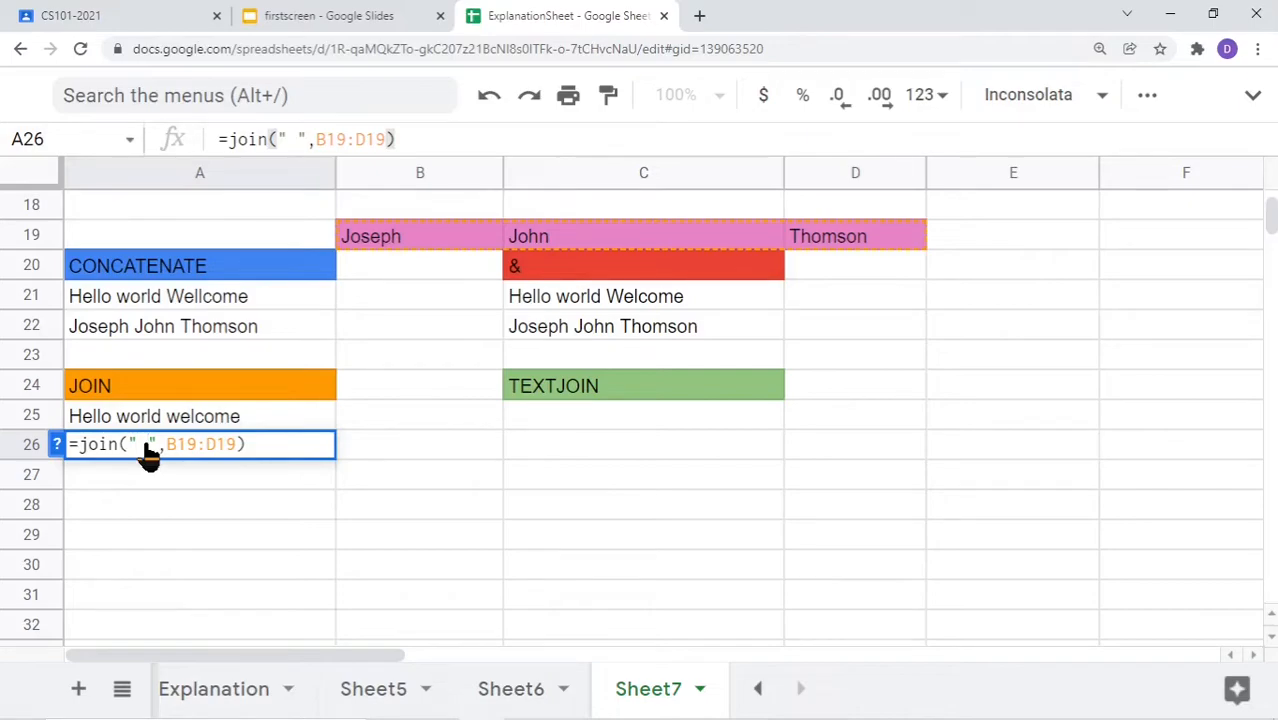
Change A26's JOIN delimiter from a space to a slash, giving Joseph/John/Thomson
key(BackSpace)
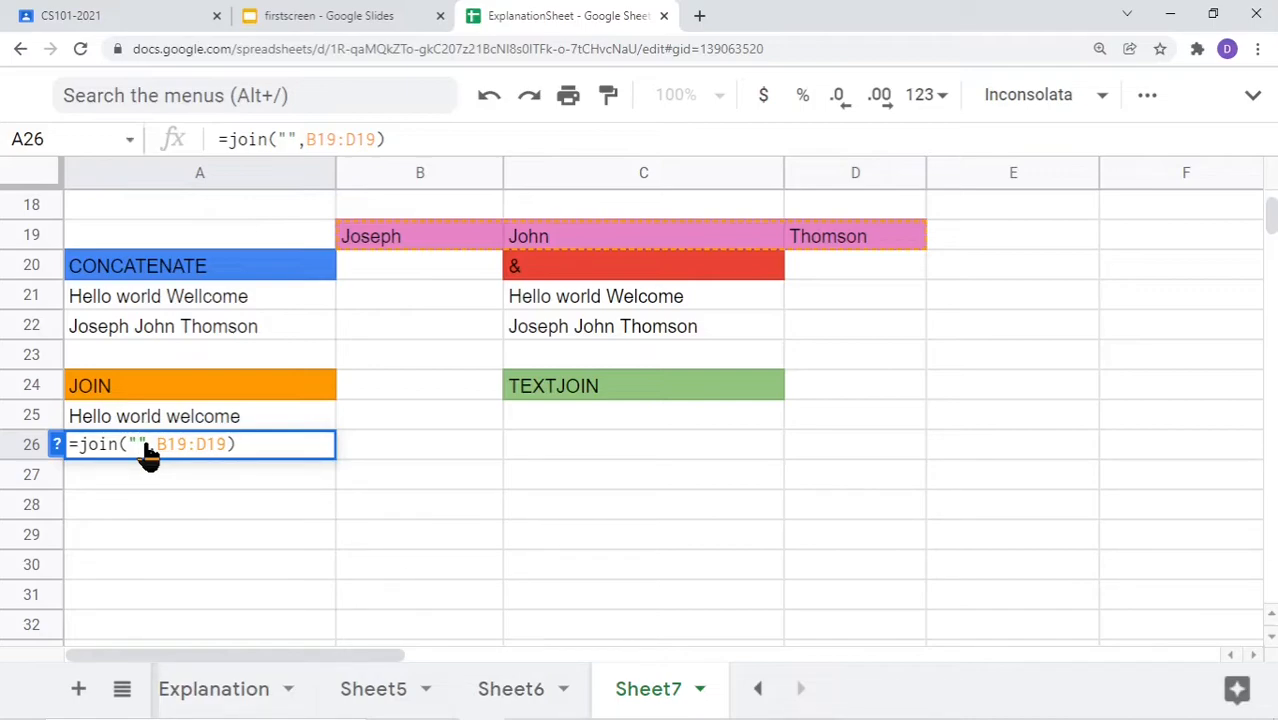
text(/)
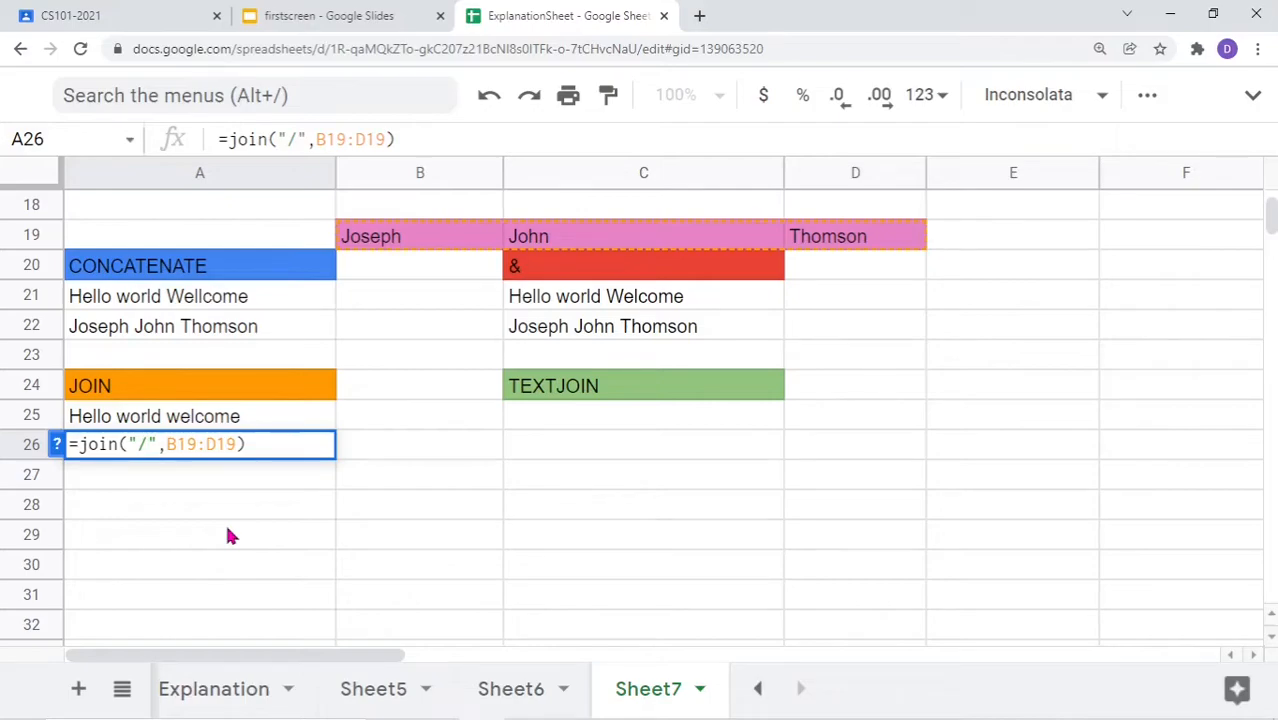
key(Return)
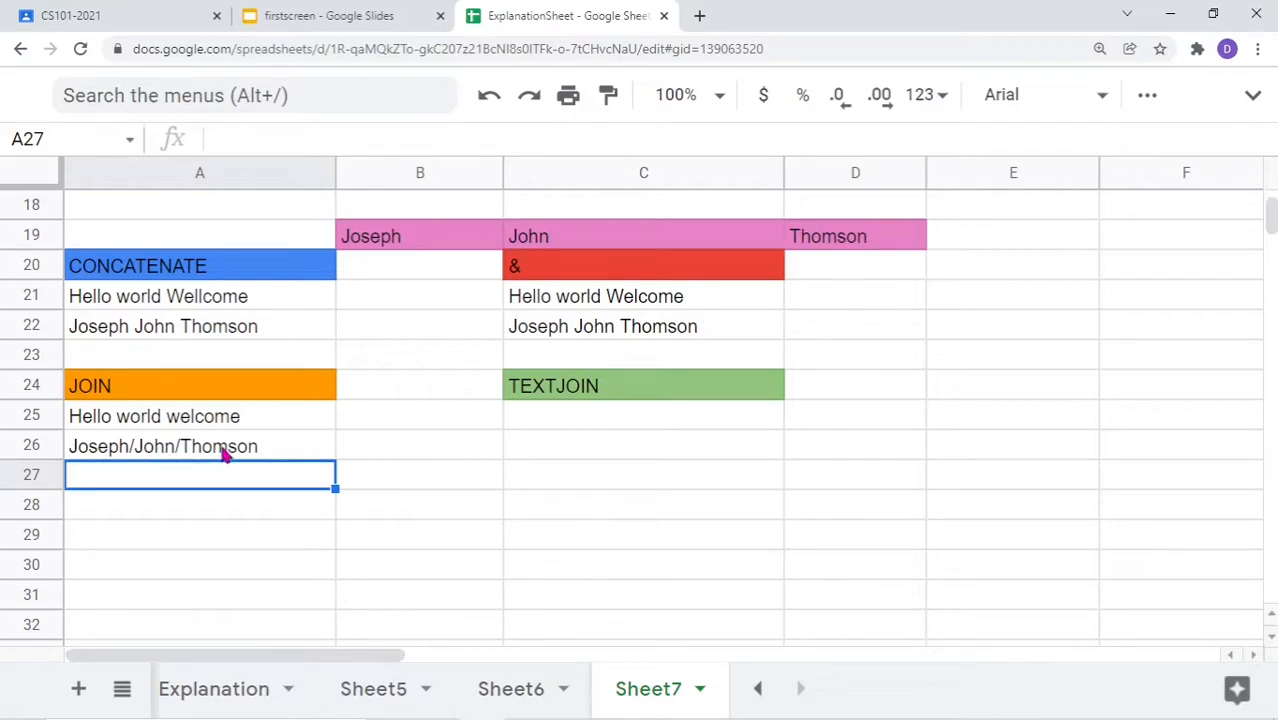
Switch A26's JOIN delimiter from the slash to an asterisk
double_click(181, 455)
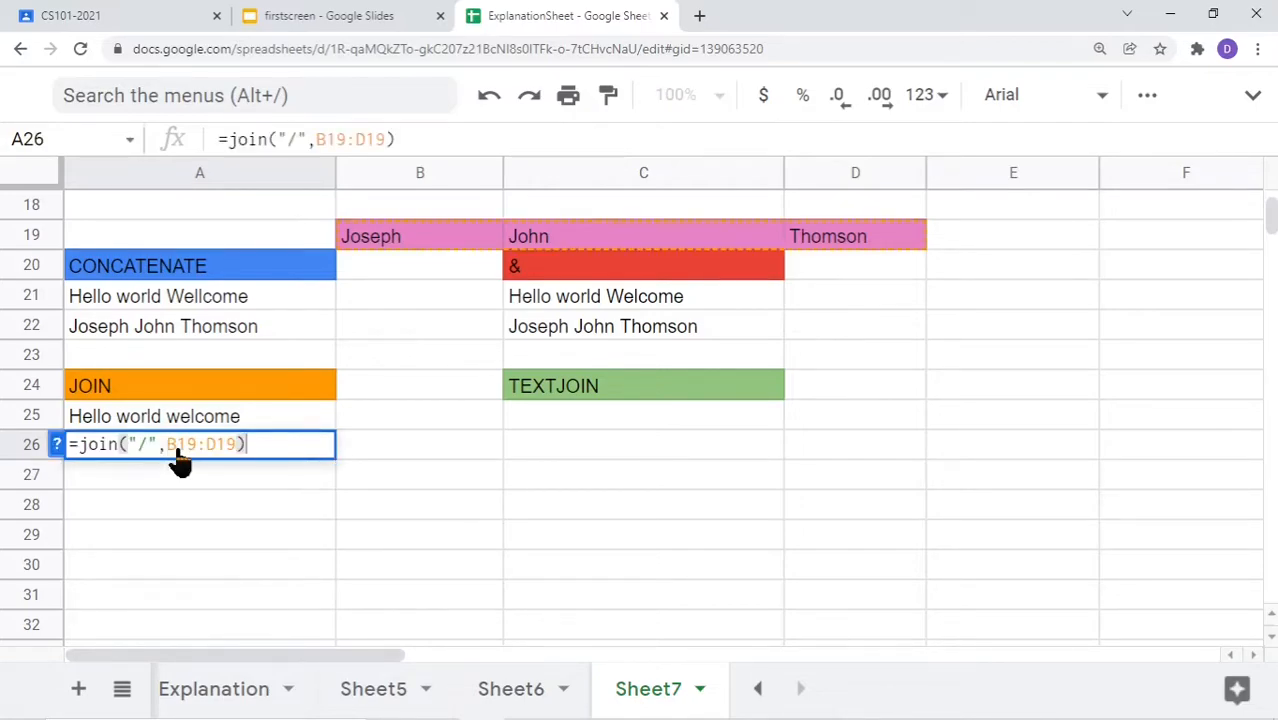
key(BackSpace)
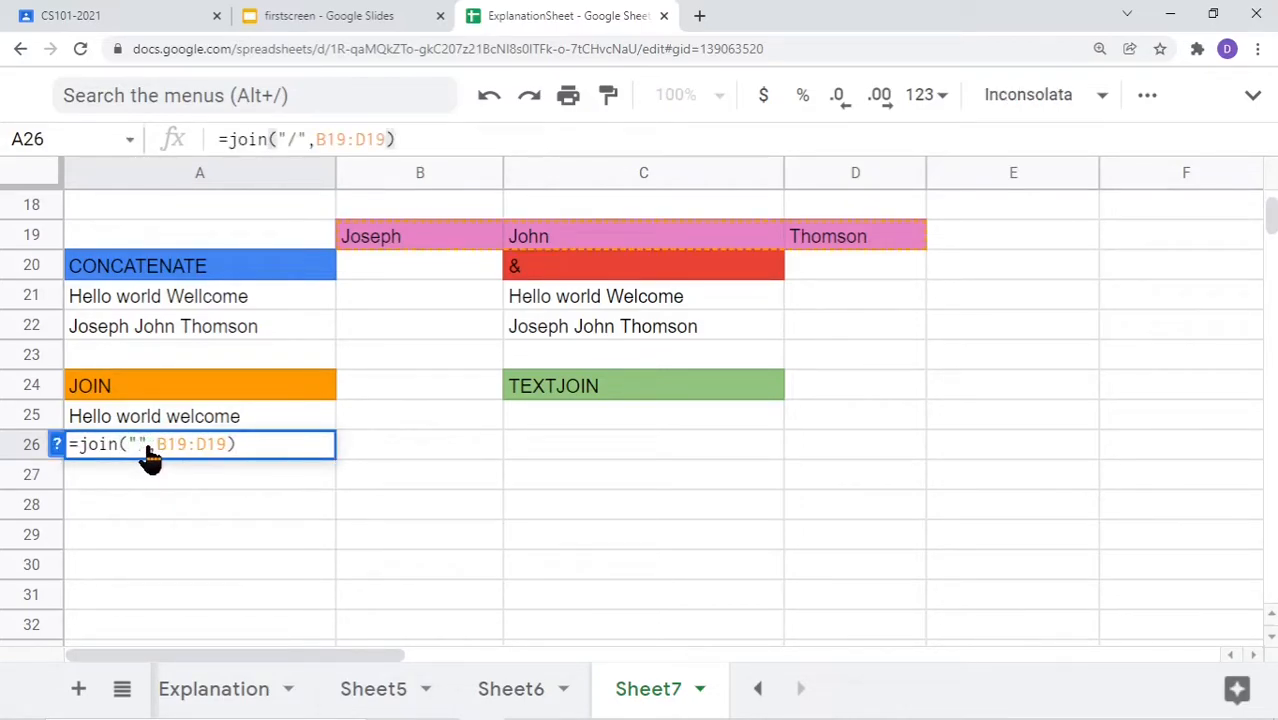
text(*)
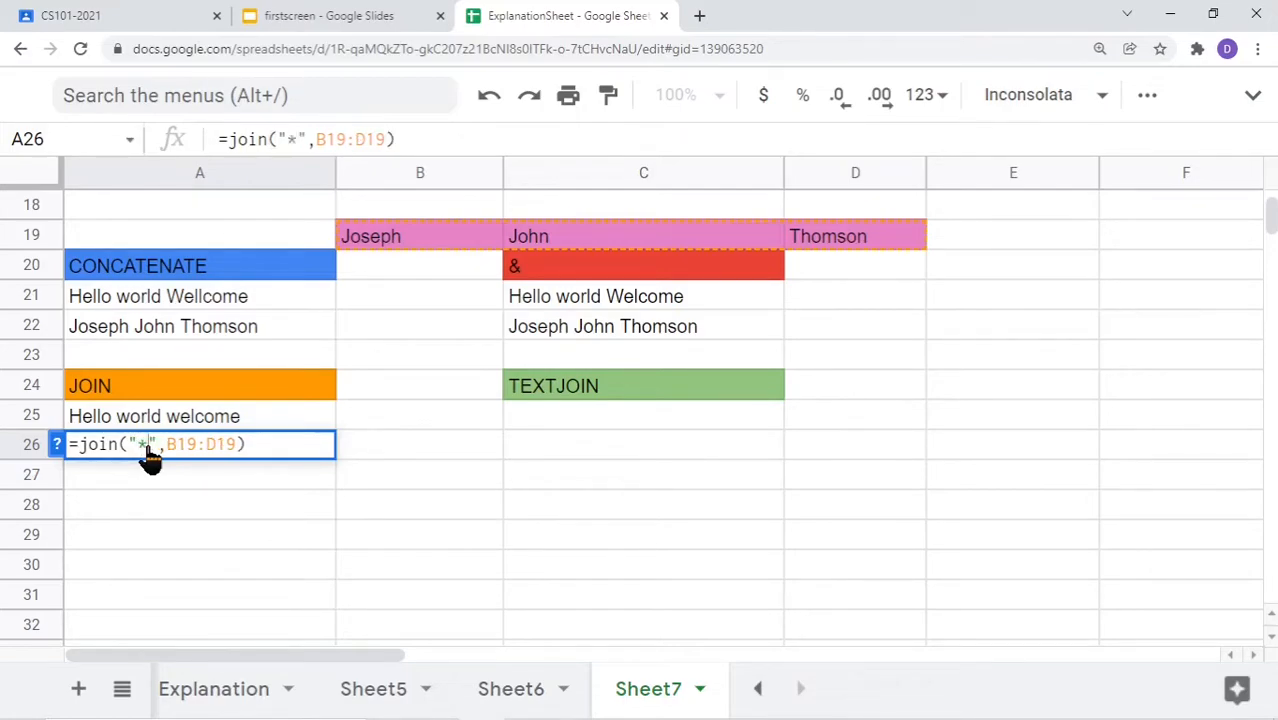
key(Return)
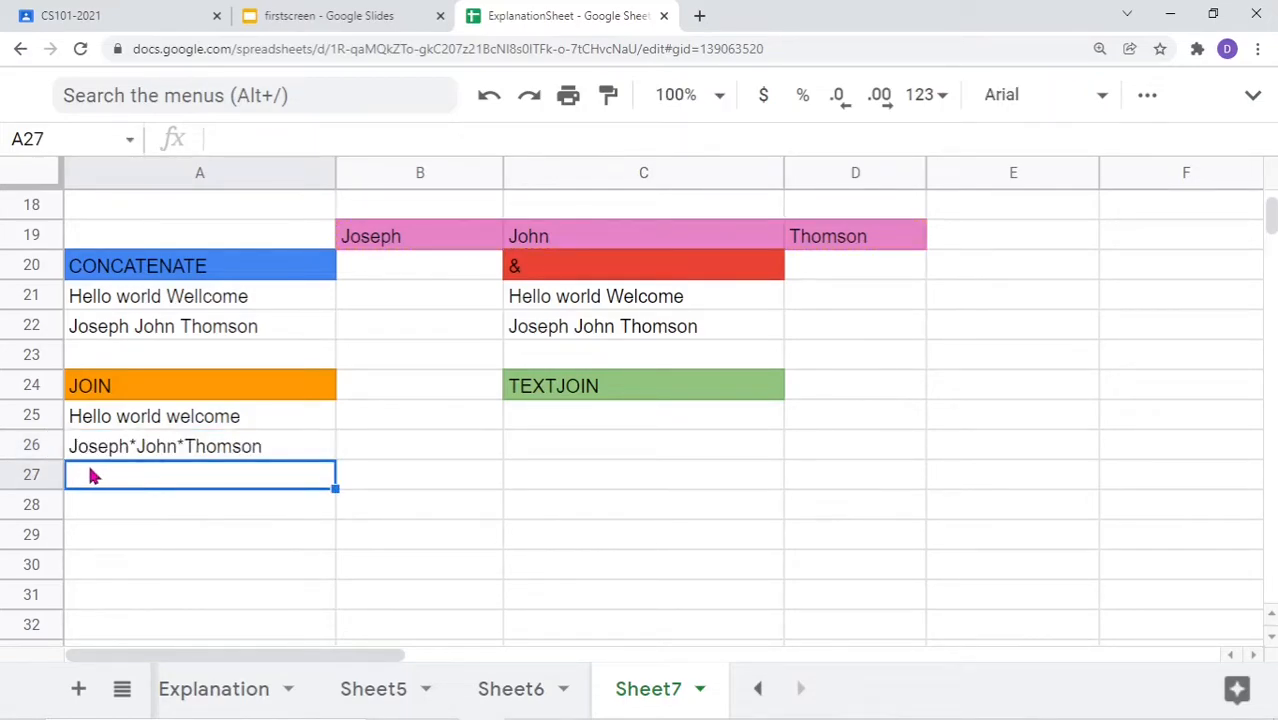
Replace the asterisk with ',_' so A26 reads Joseph,_John,_Thomson
double_click(240, 451)
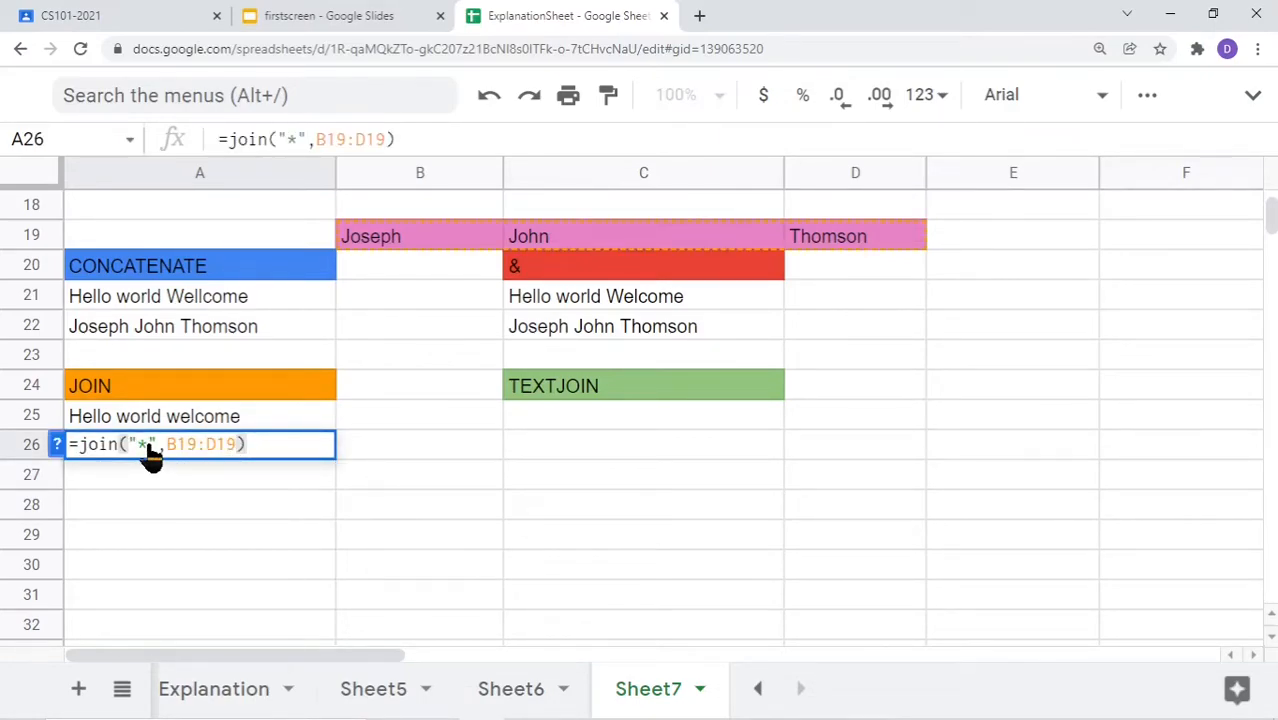
click(147, 447)
key(BackSpace)
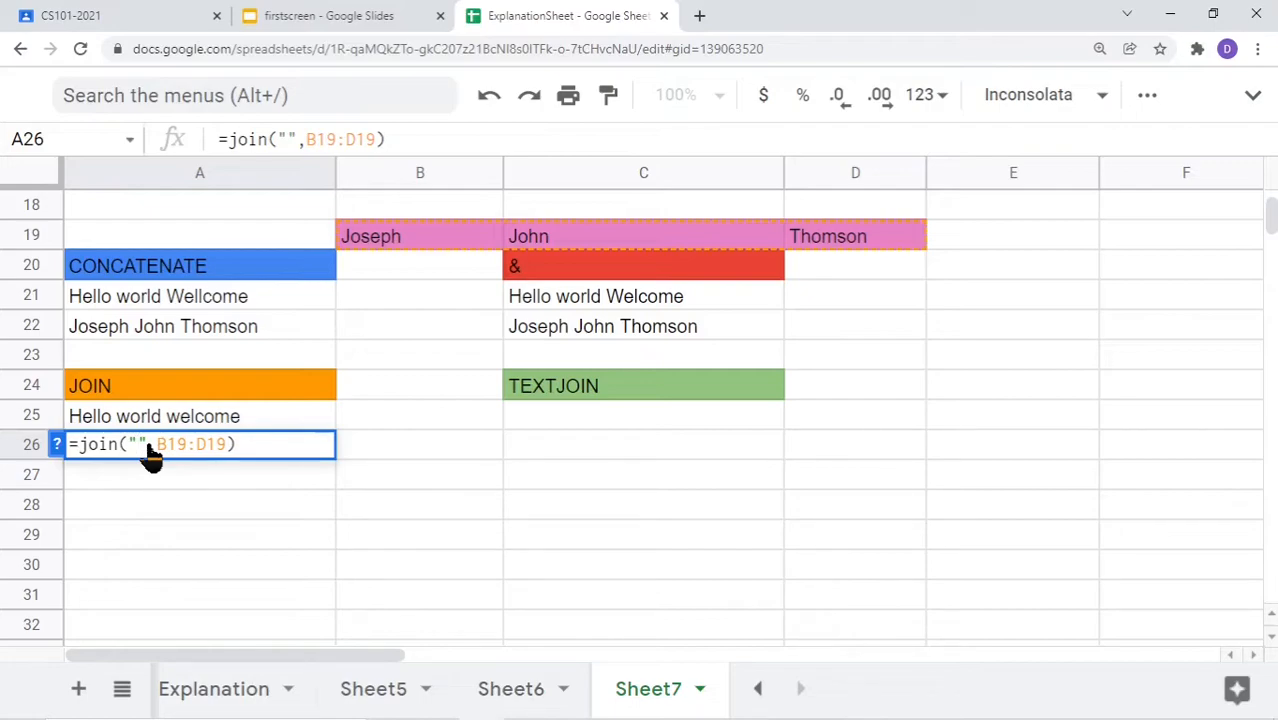
text(,_)
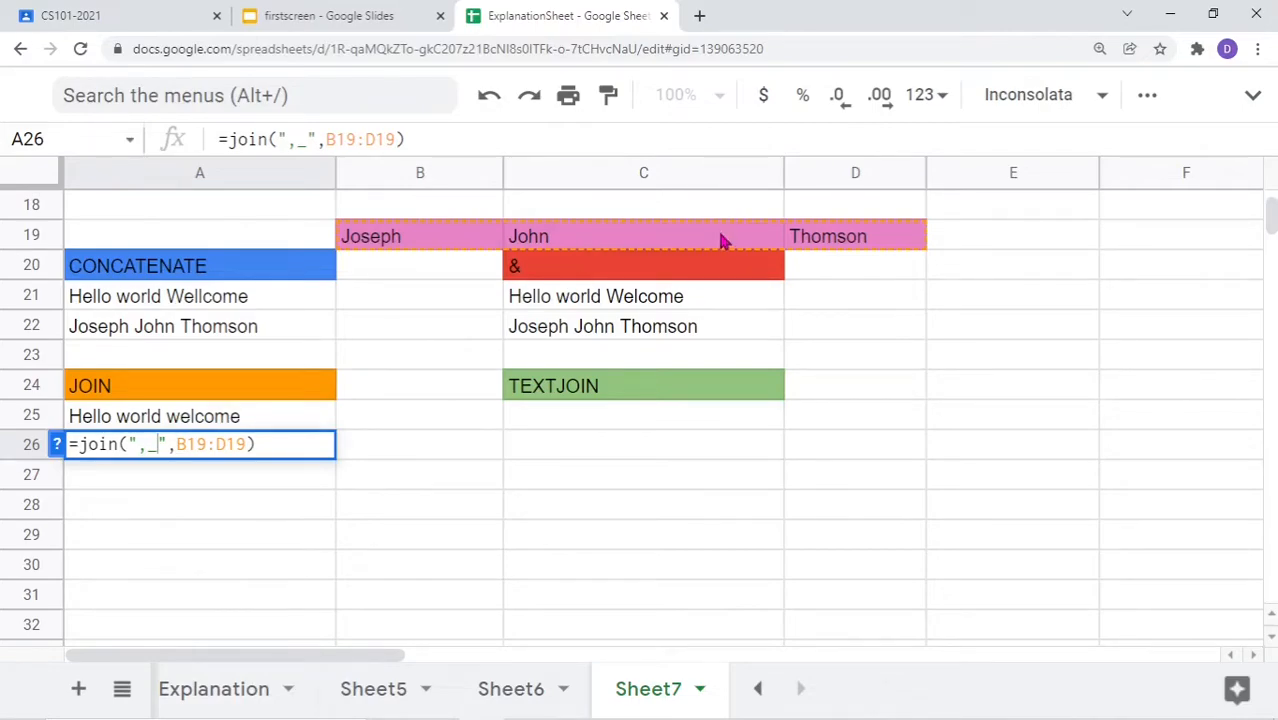
key(Return)
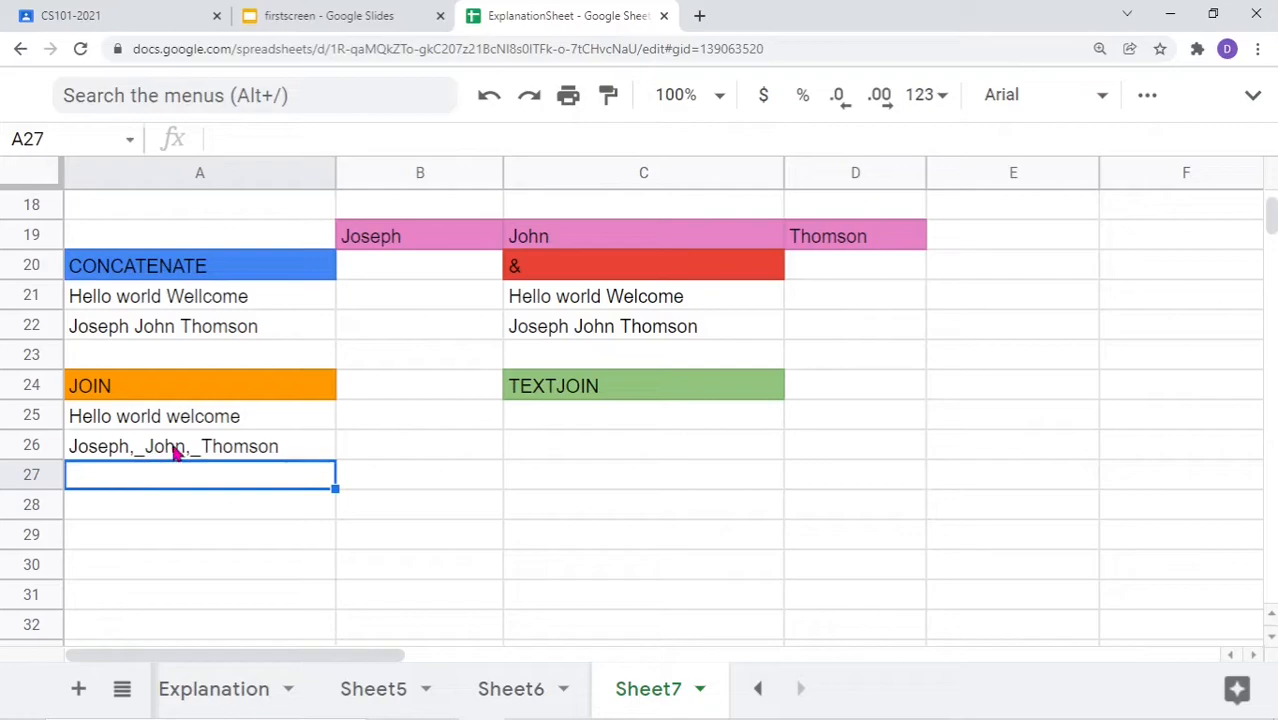
double_click(250, 451)
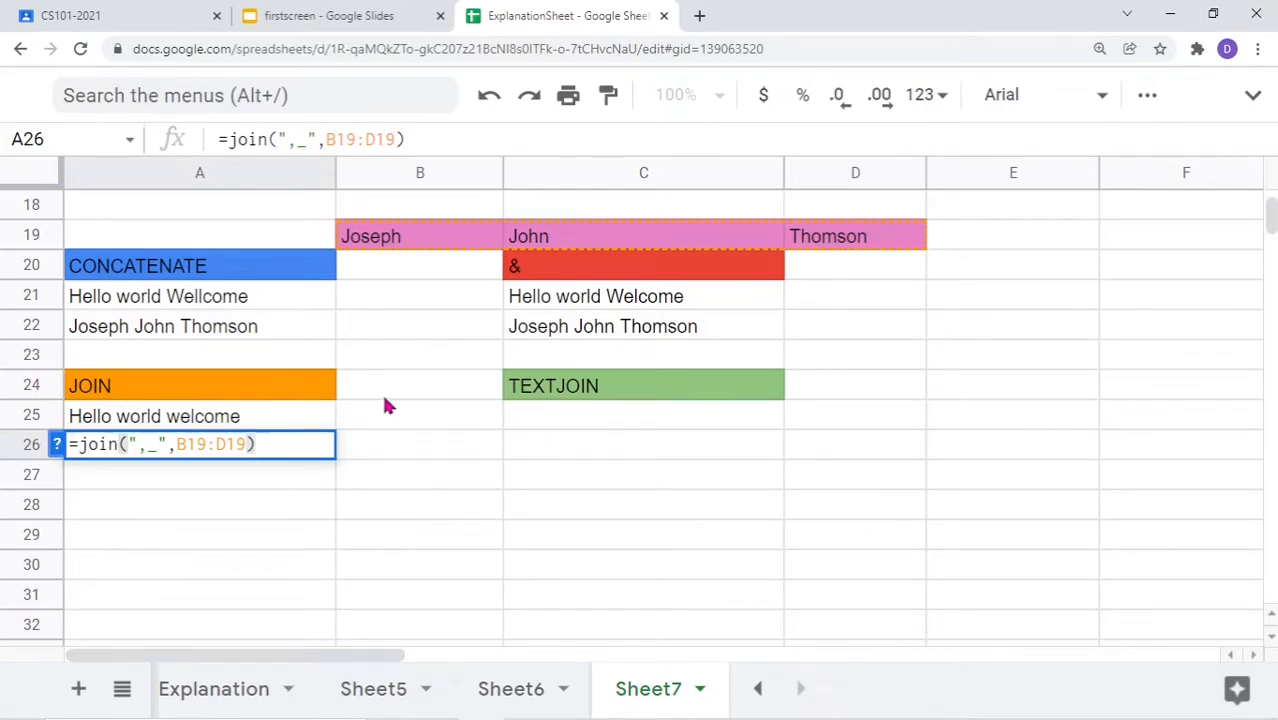
click(545, 425)
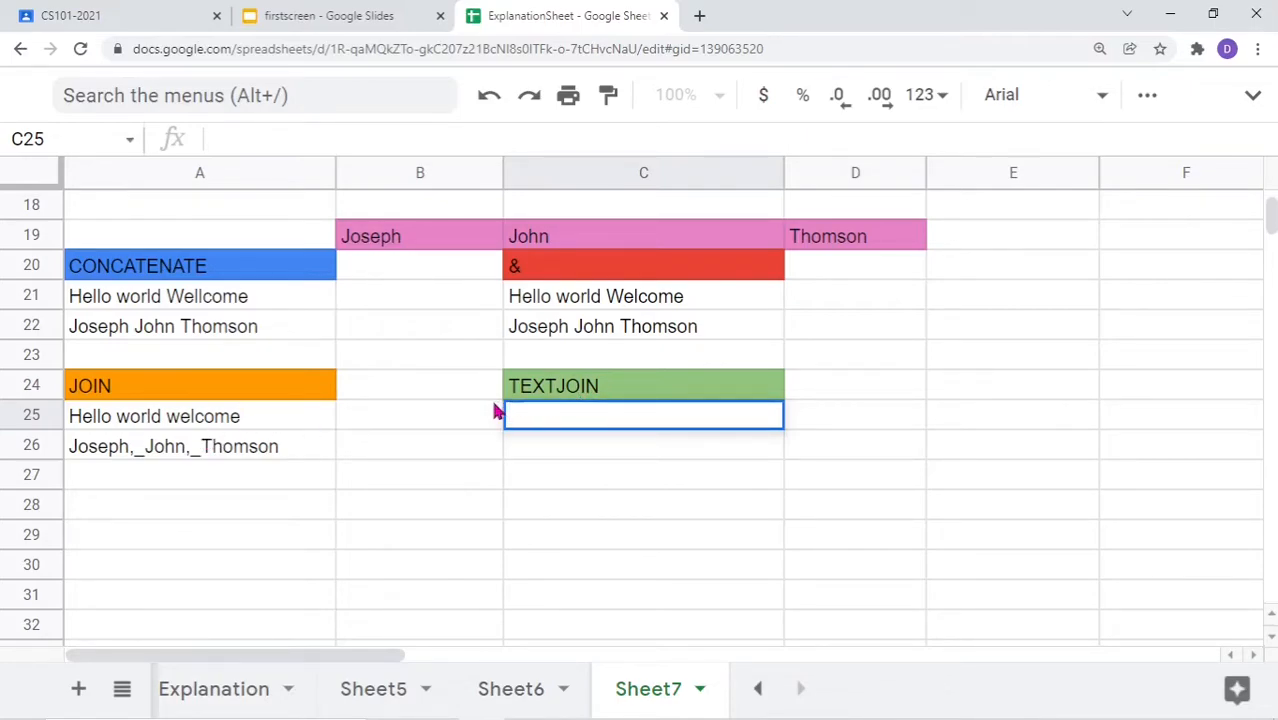
Delete the name John from cell C19, leaving it empty
double_click(585, 242)
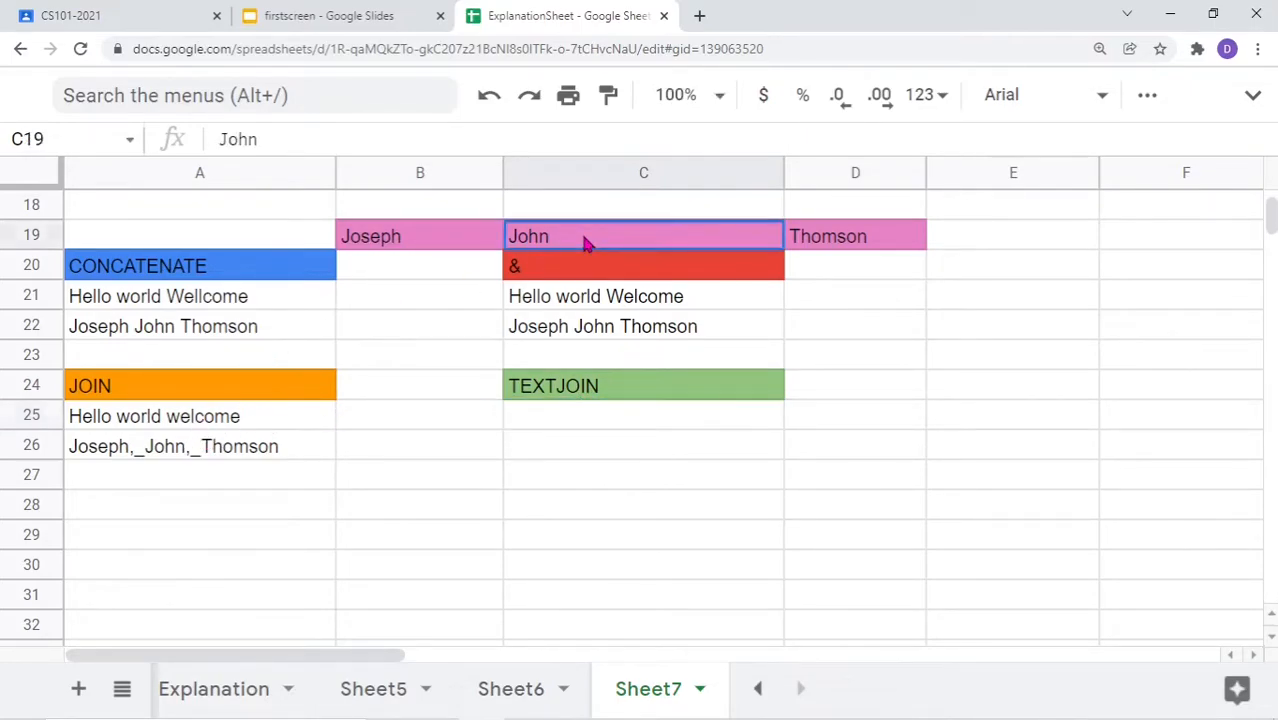
key(BackSpace)
key(BackSpace)
key(BackSpace)
key(BackSpace)
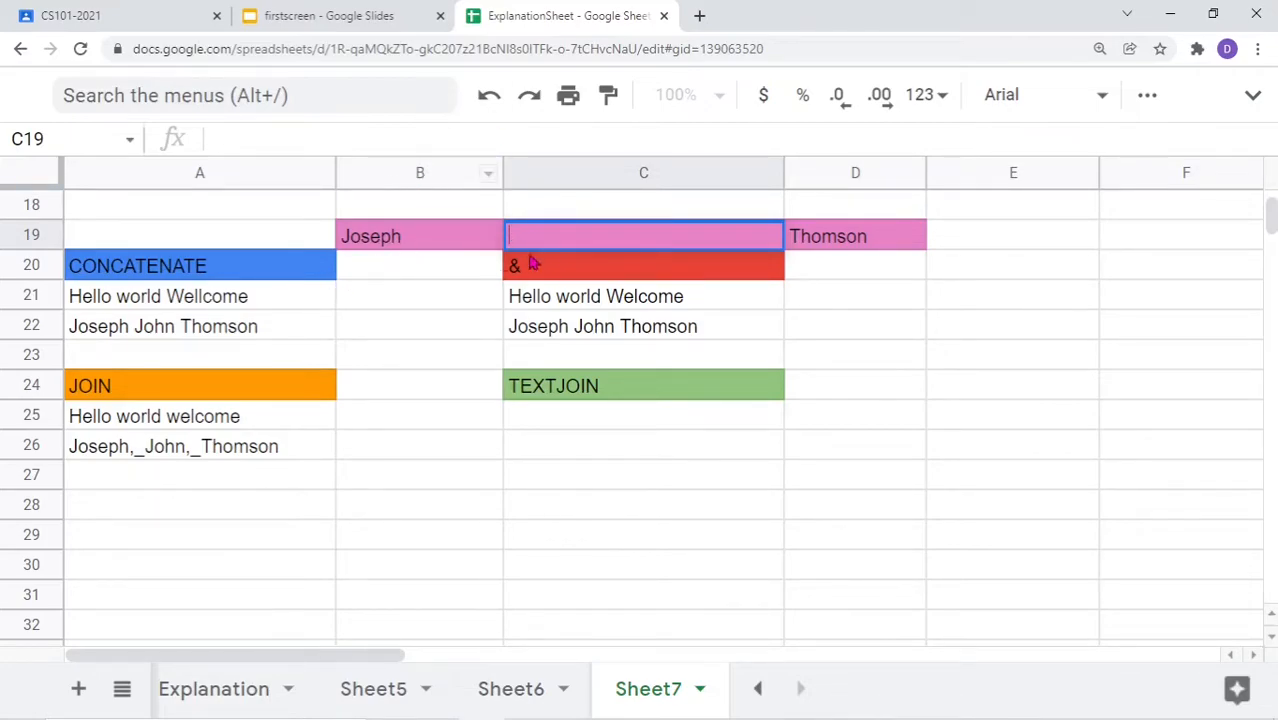
click(869, 241)
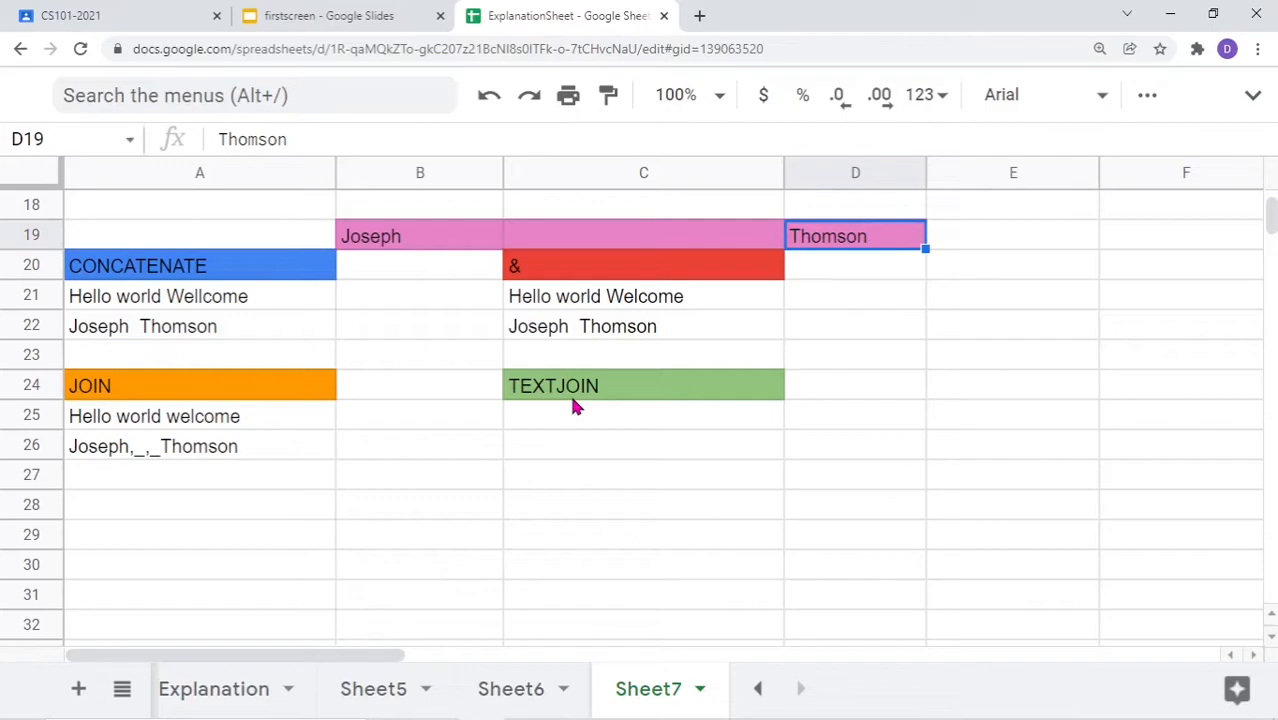
Begin =textjoin( in C25 and show the TEXTJOIN argument help
double_click(560, 424)
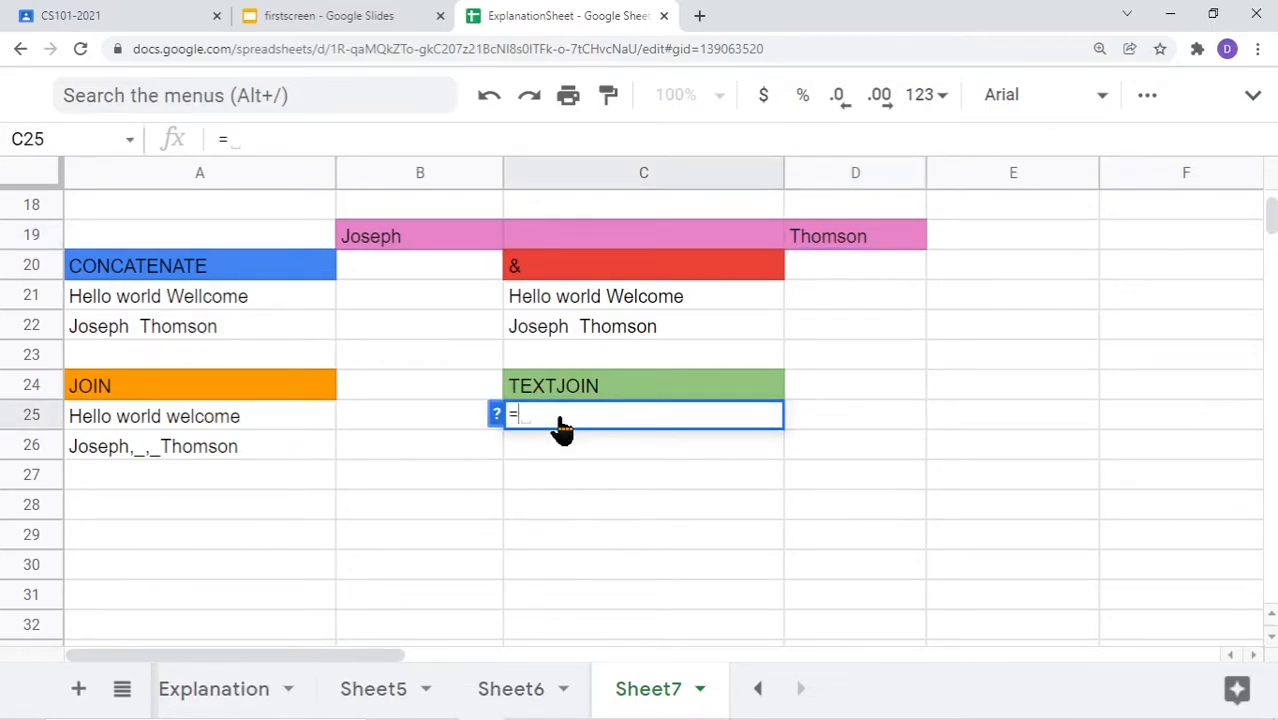
text(text)
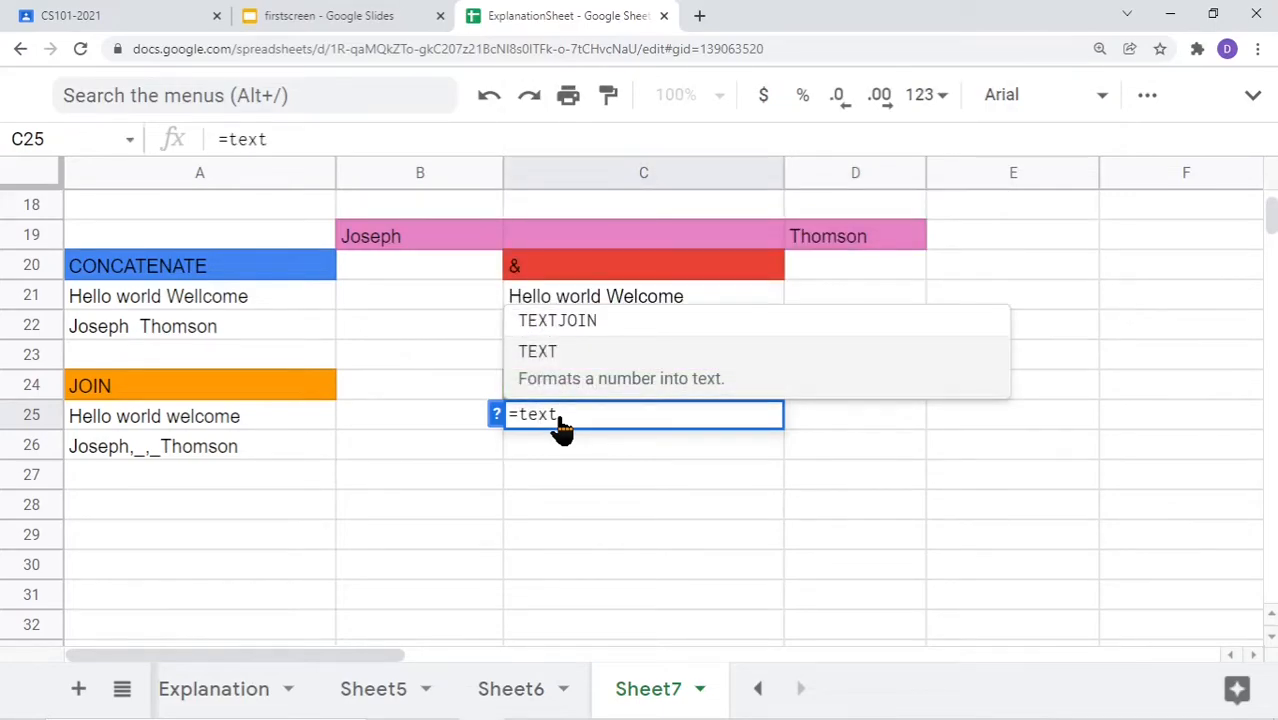
text(join)
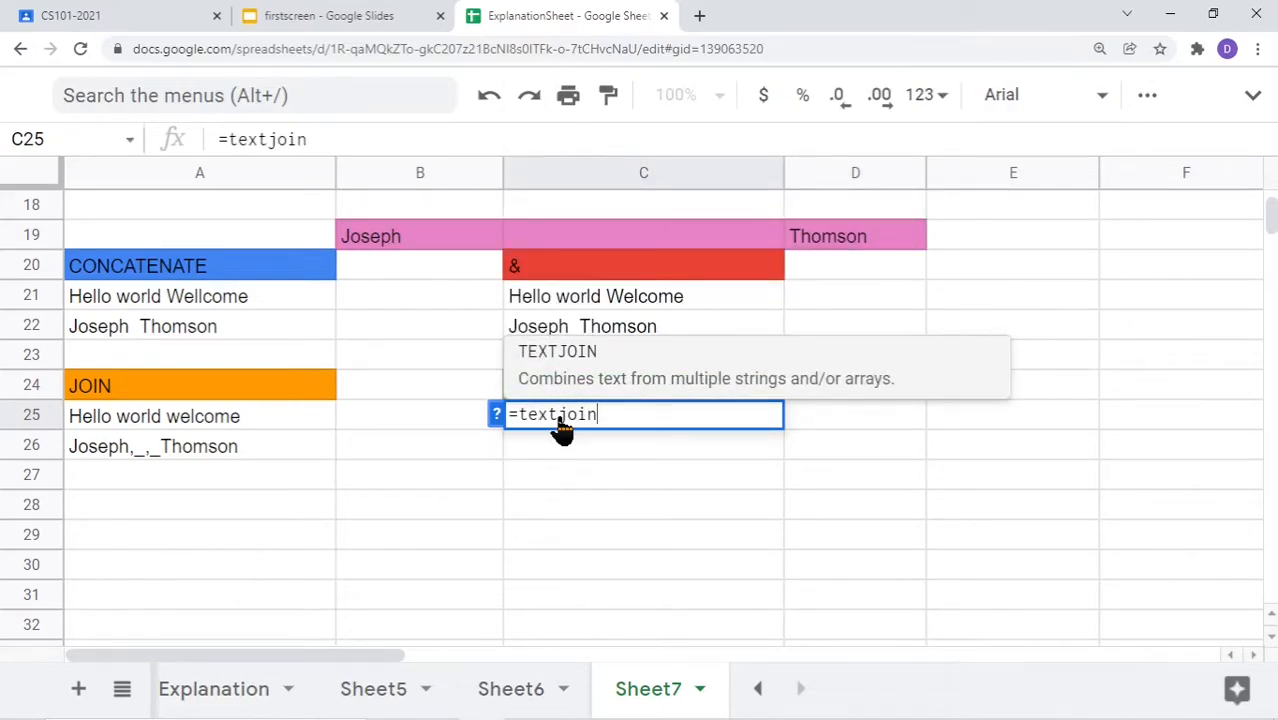
text(()
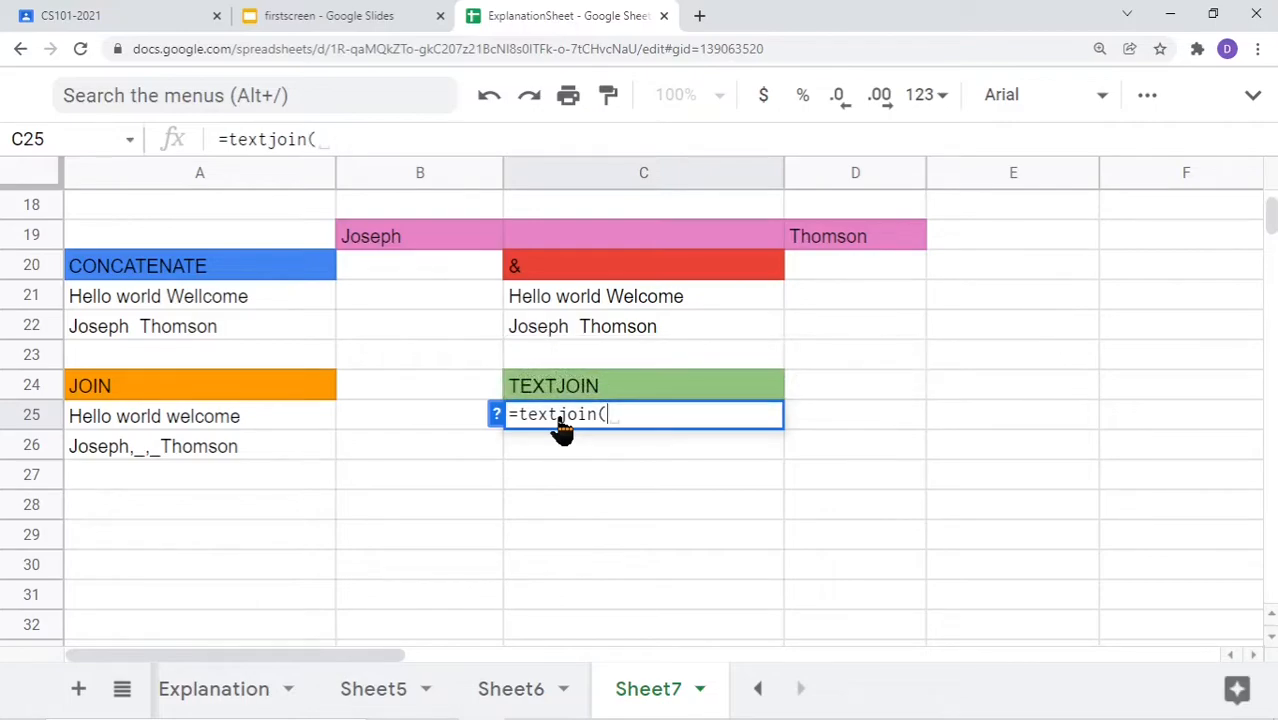
click(496, 414)
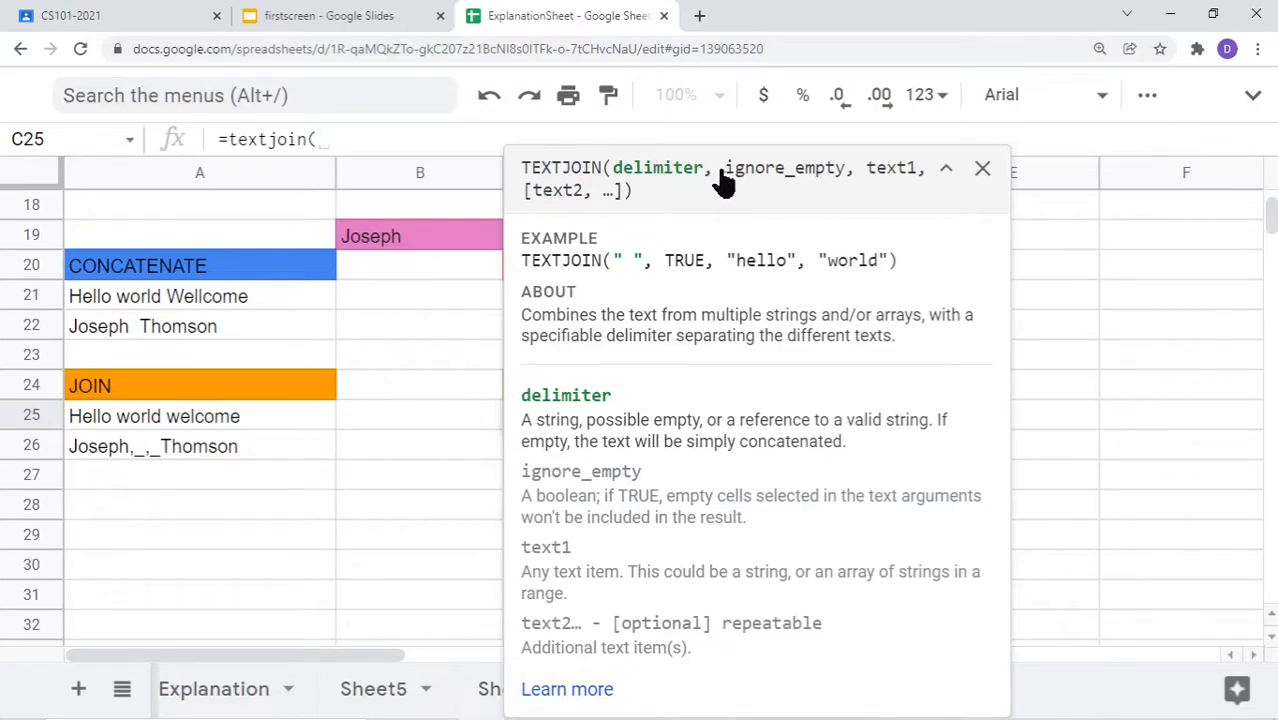
Highlight the ignore_empty argument in the TEXTJOIN help, then close the help card
drag(725, 177, 847, 183)
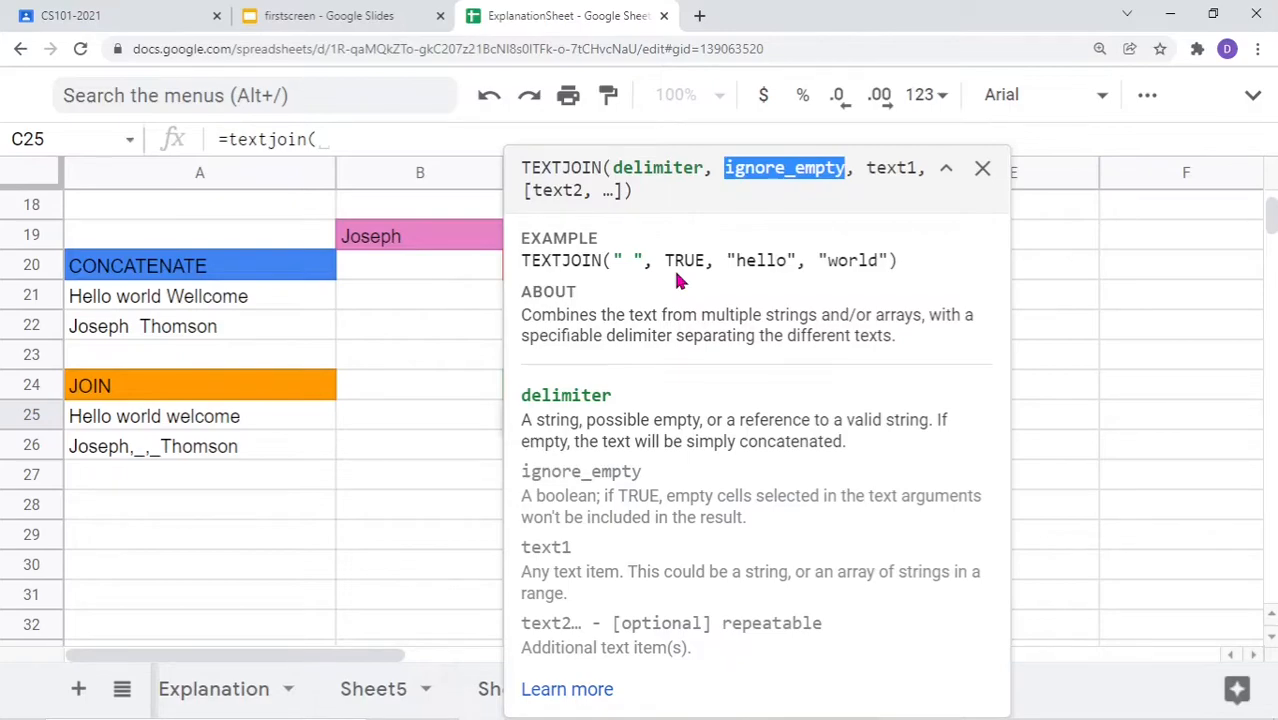
click(980, 169)
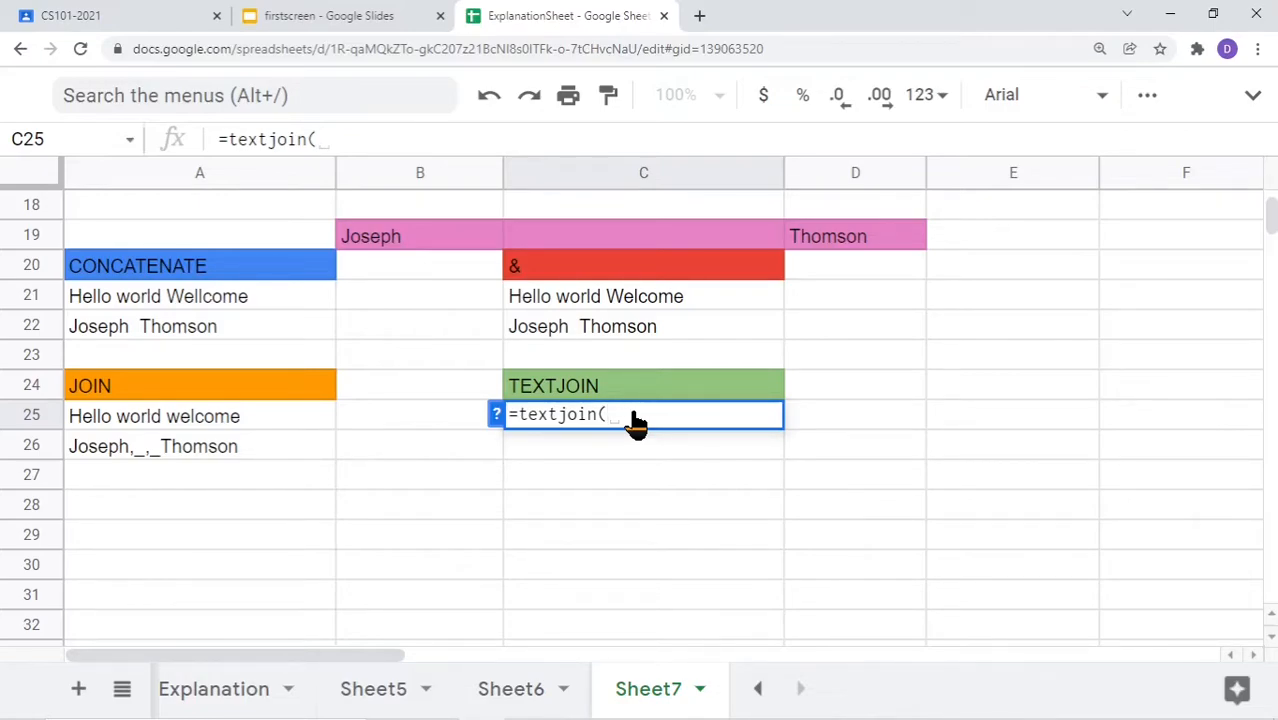
Fill C25's TEXTJOIN with a space delimiter, TRUE, "Hello" and "World" arguments
text("")
key(Left)
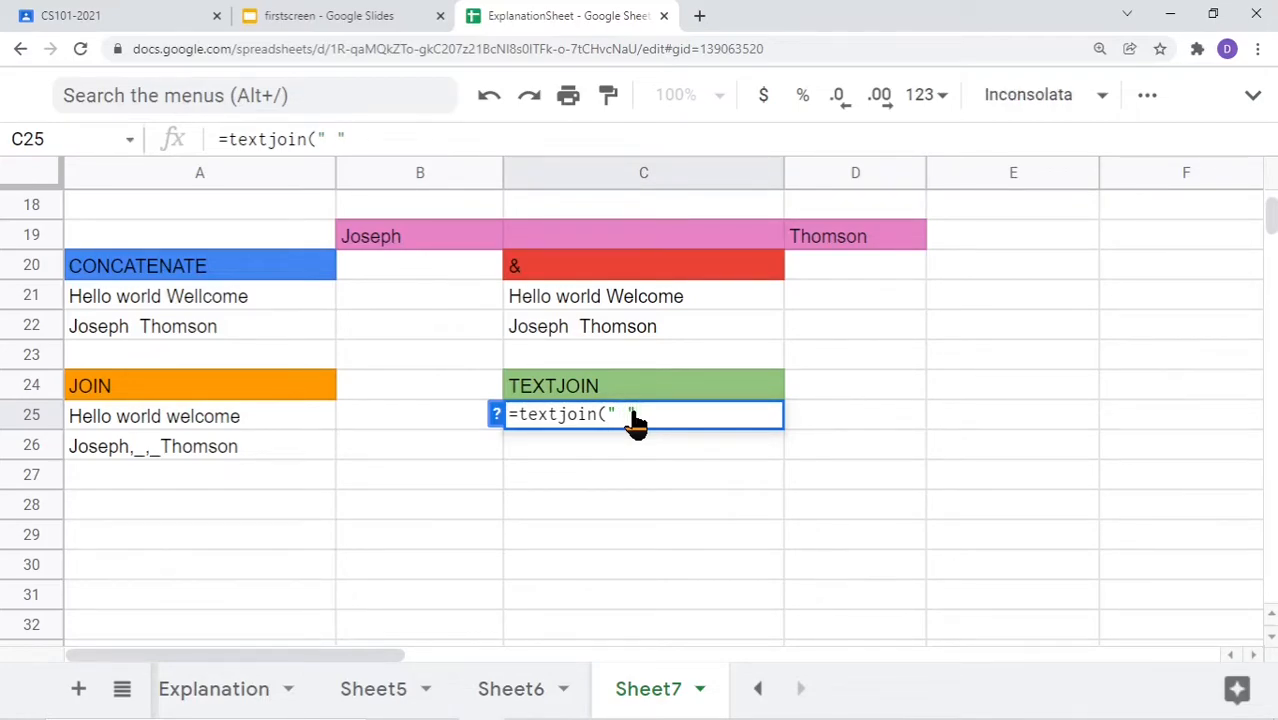
key(Right)
text(,)
text(TRUE,)
text("")
key(Left)
text(Hello)
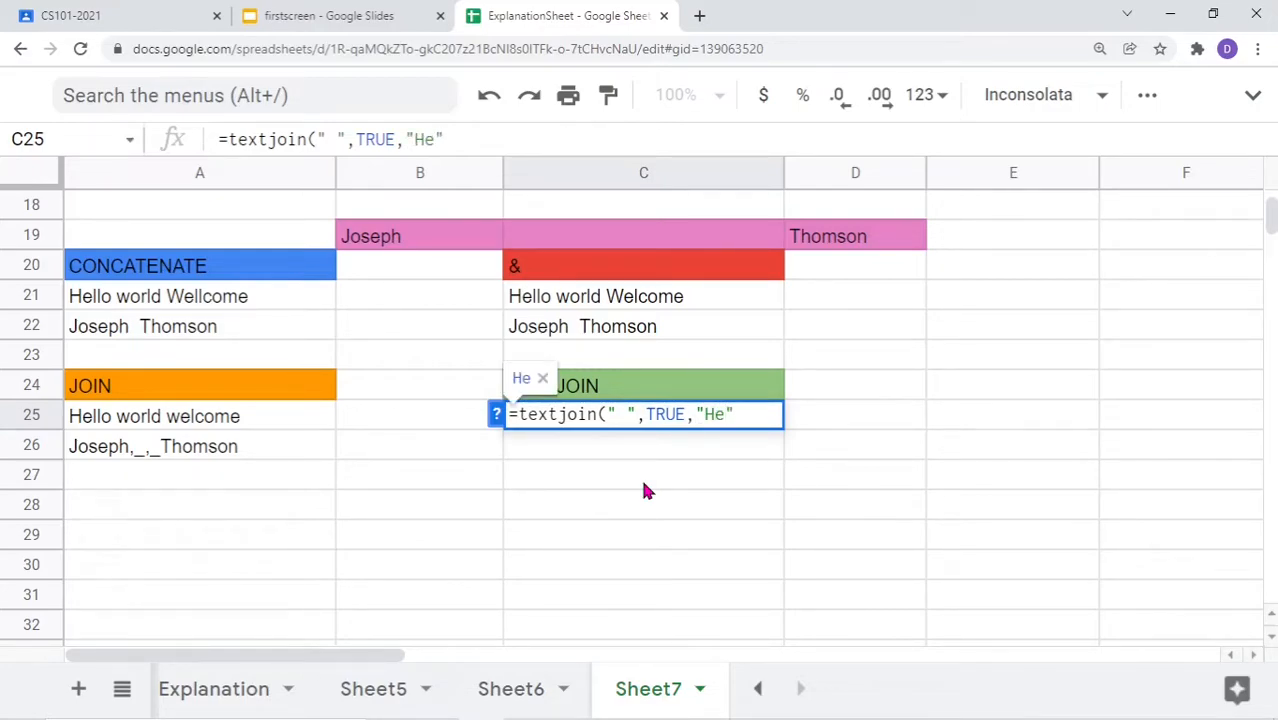
key(Right)
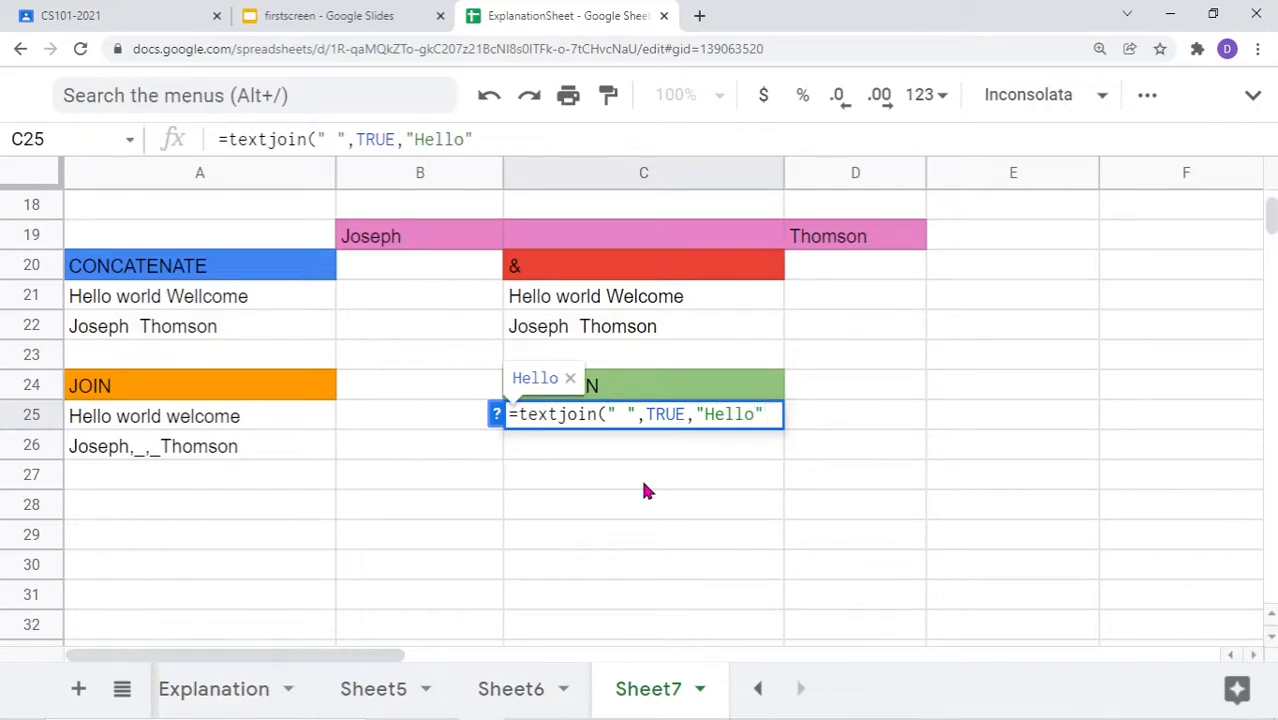
text(,"E)
key(BackSpace)
text(World)
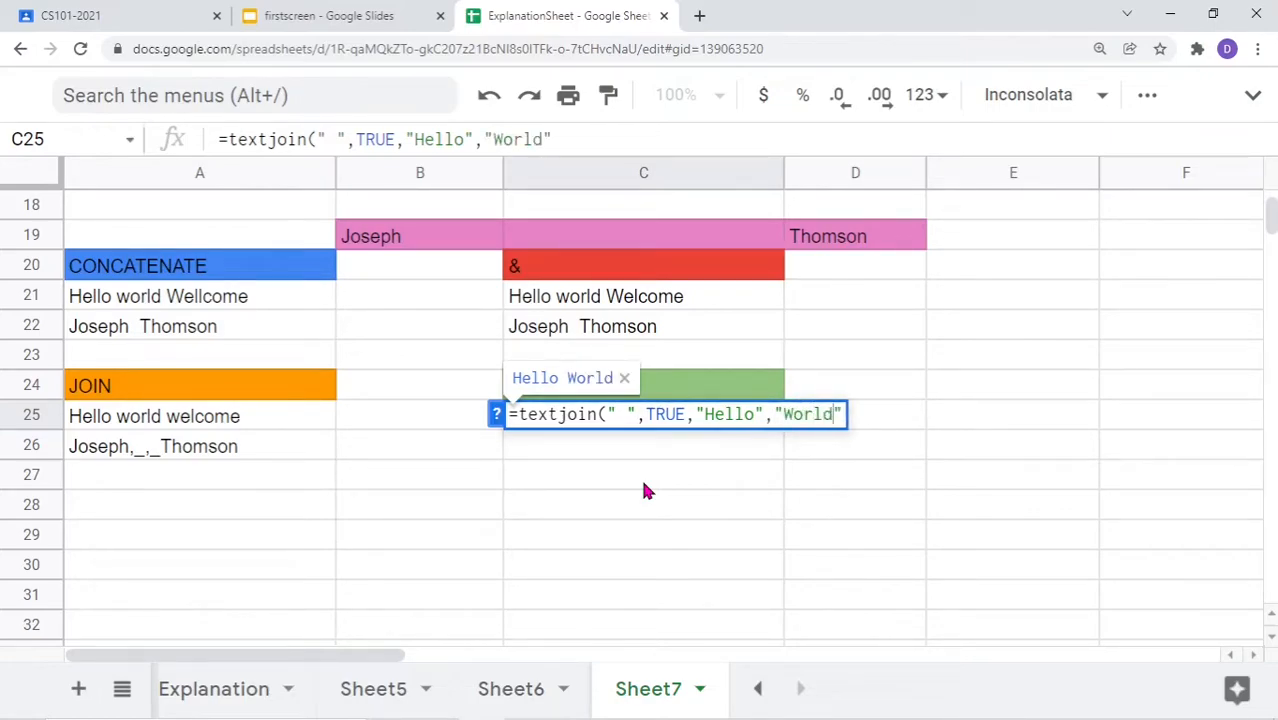
text(",)
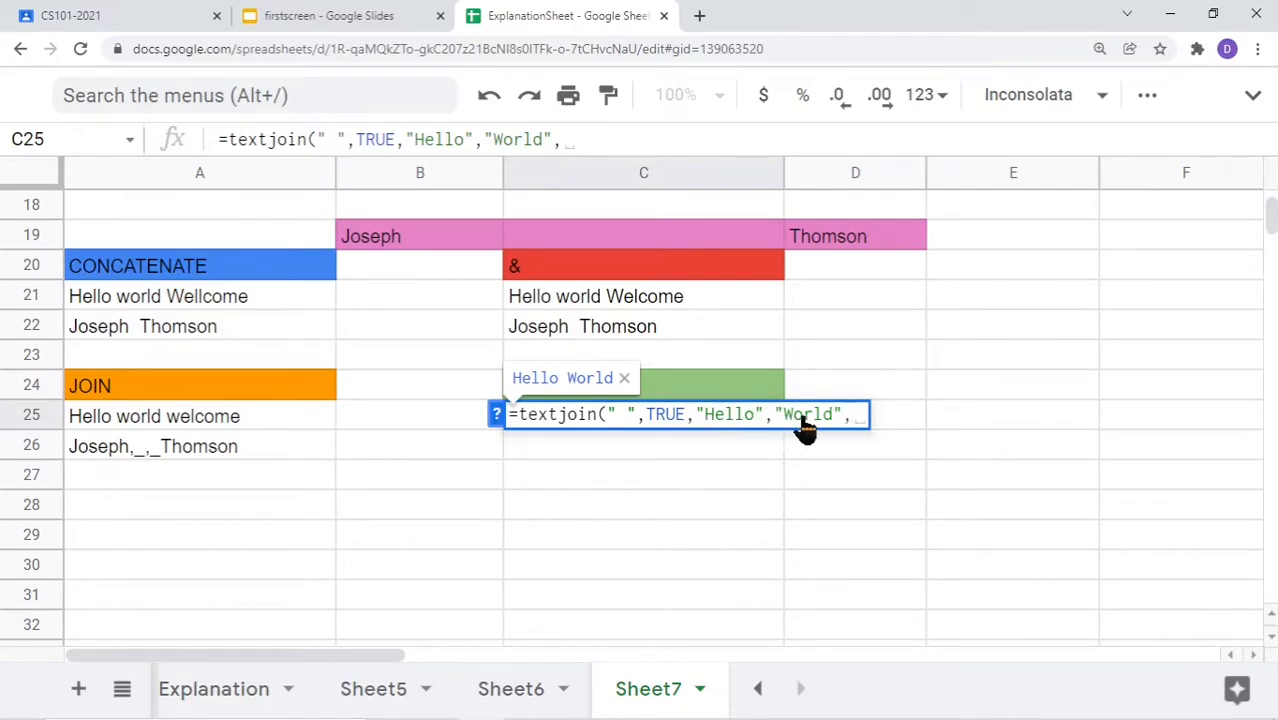
Add "Welcome" as the last argument so C25 displays Hello World Welcome
click(624, 379)
click(856, 422)
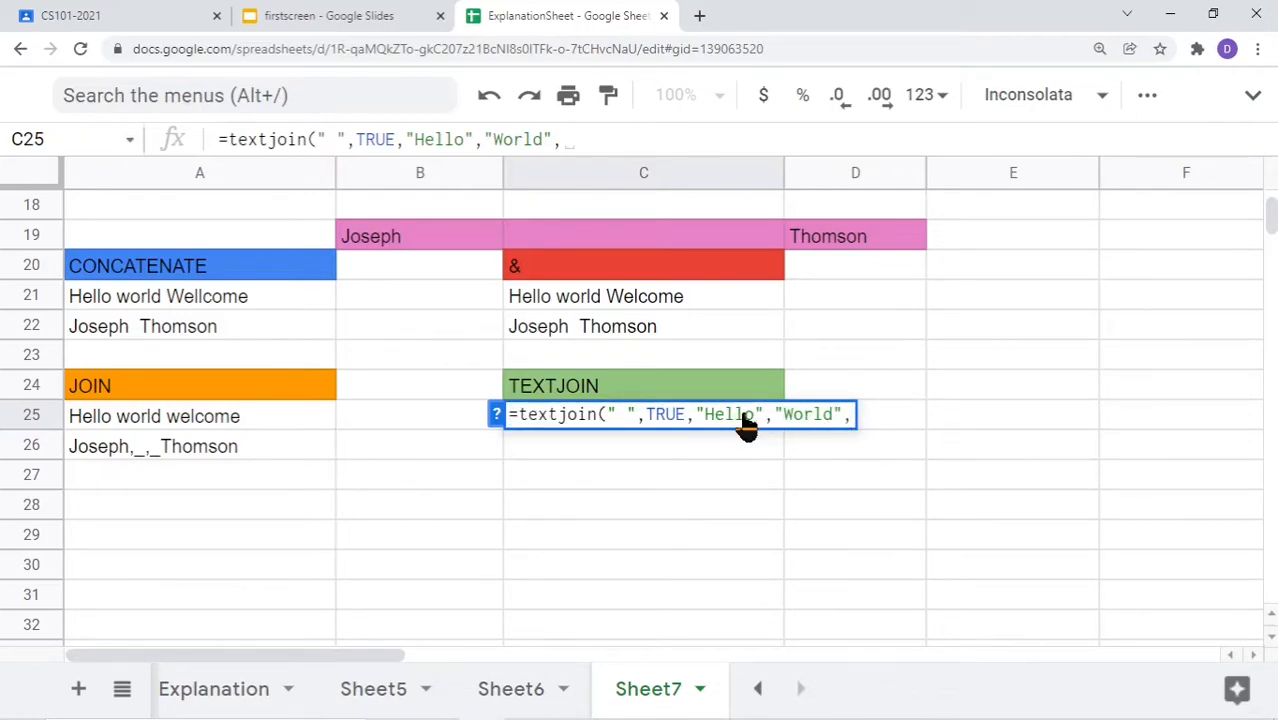
text("")
key(Left)
text(Welcome)
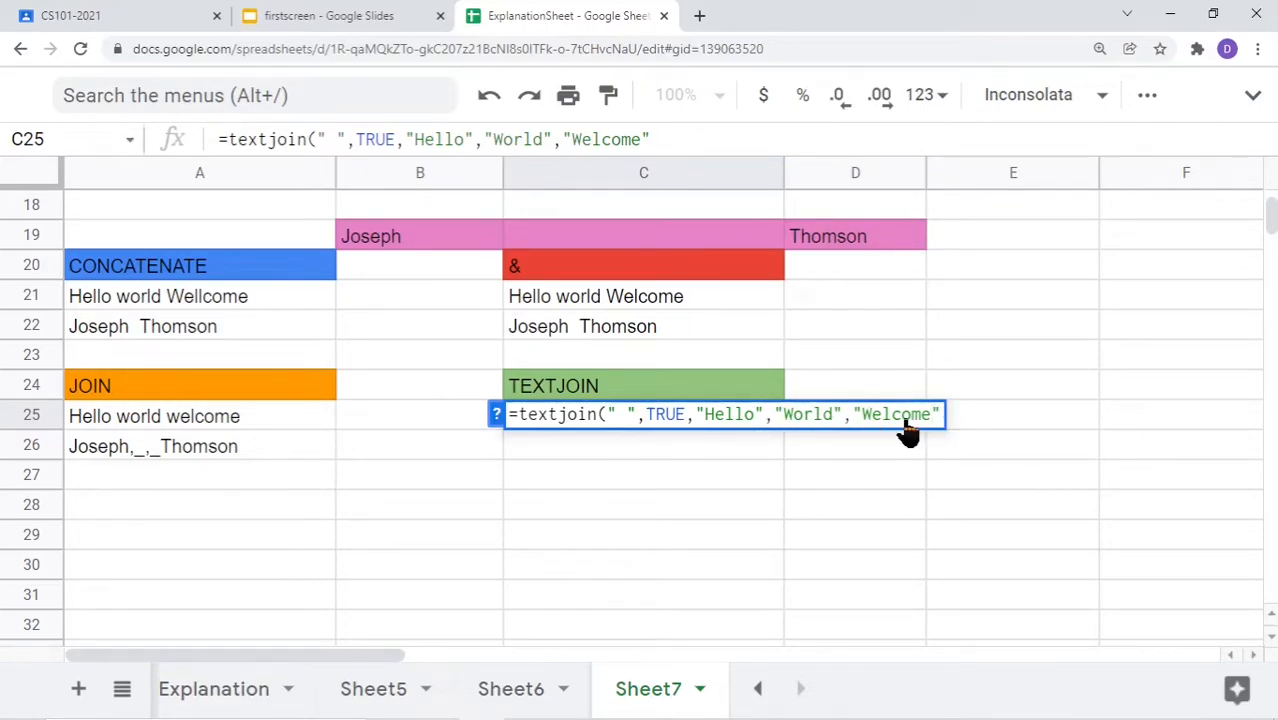
key(Return)
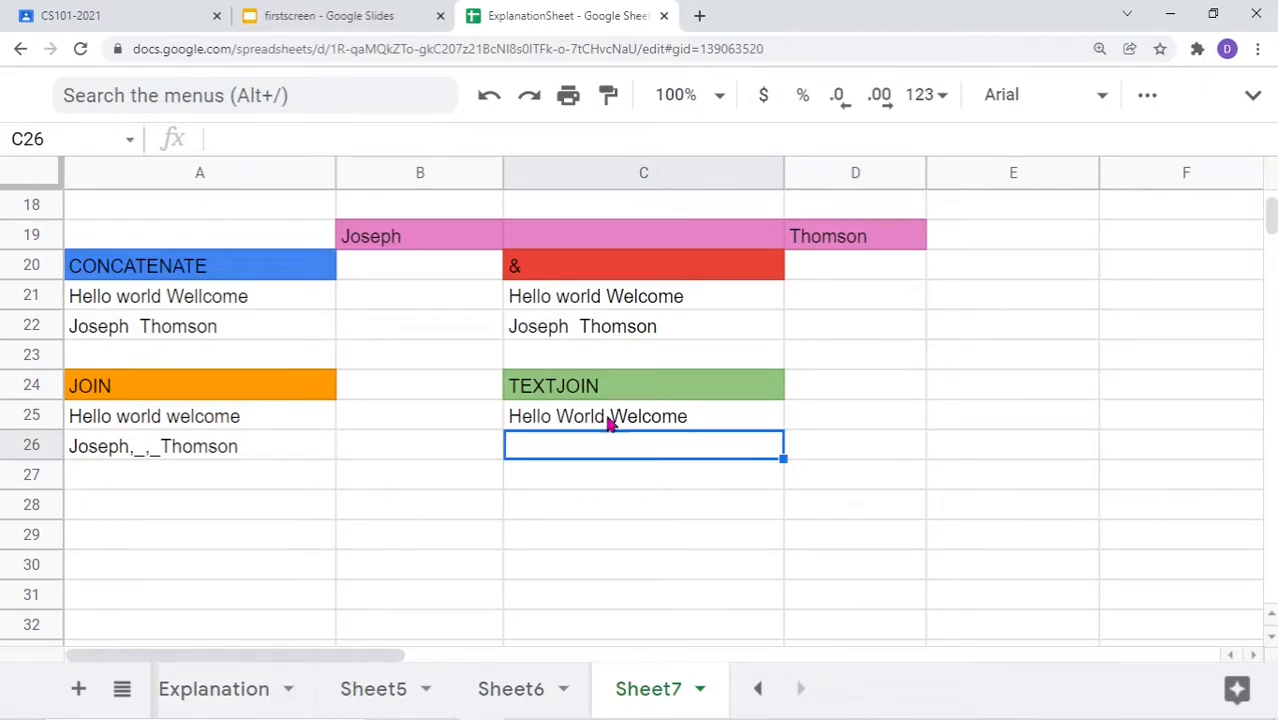
double_click(684, 426)
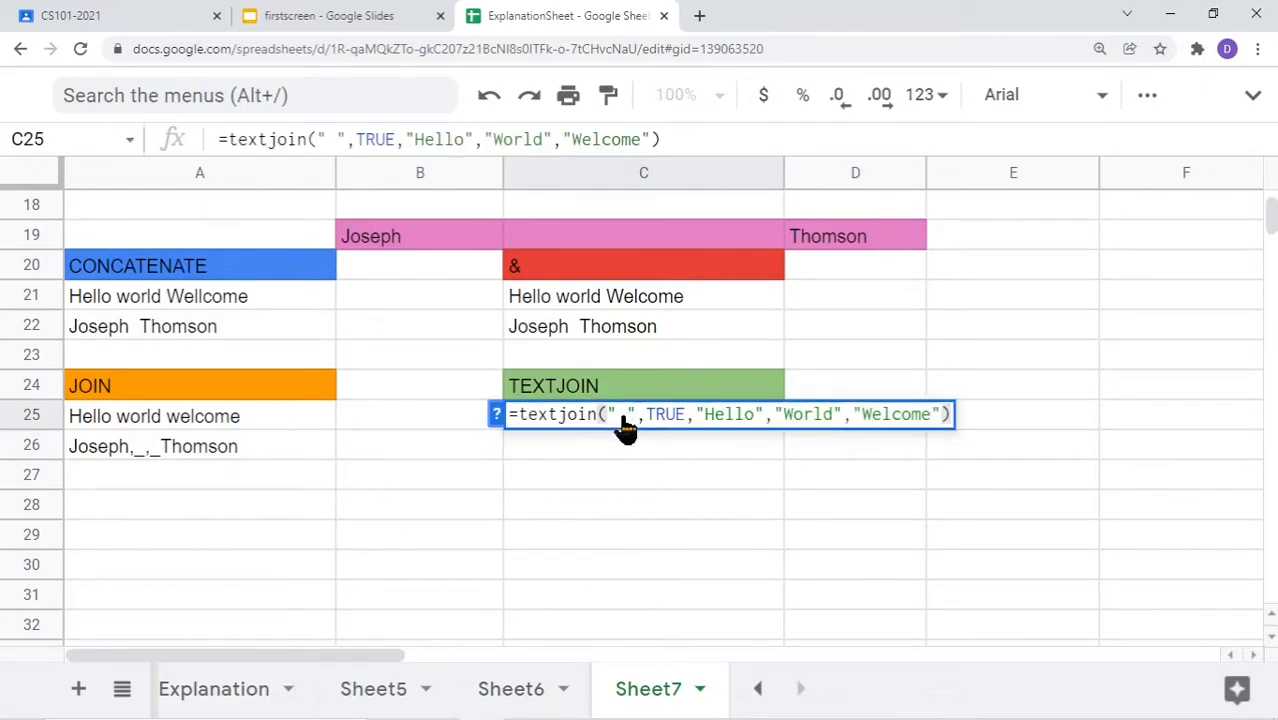
Change C25's TEXTJOIN delimiter from a space to "/"
click(627, 418)
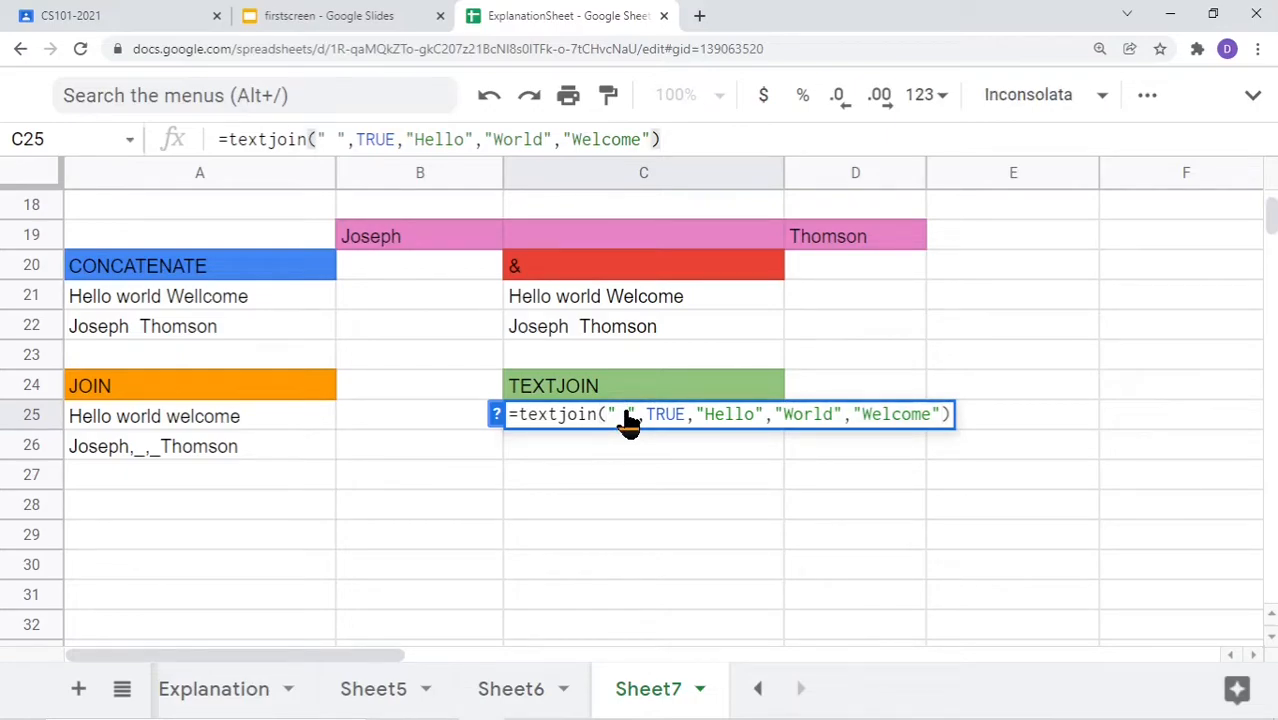
key(BackSpace)
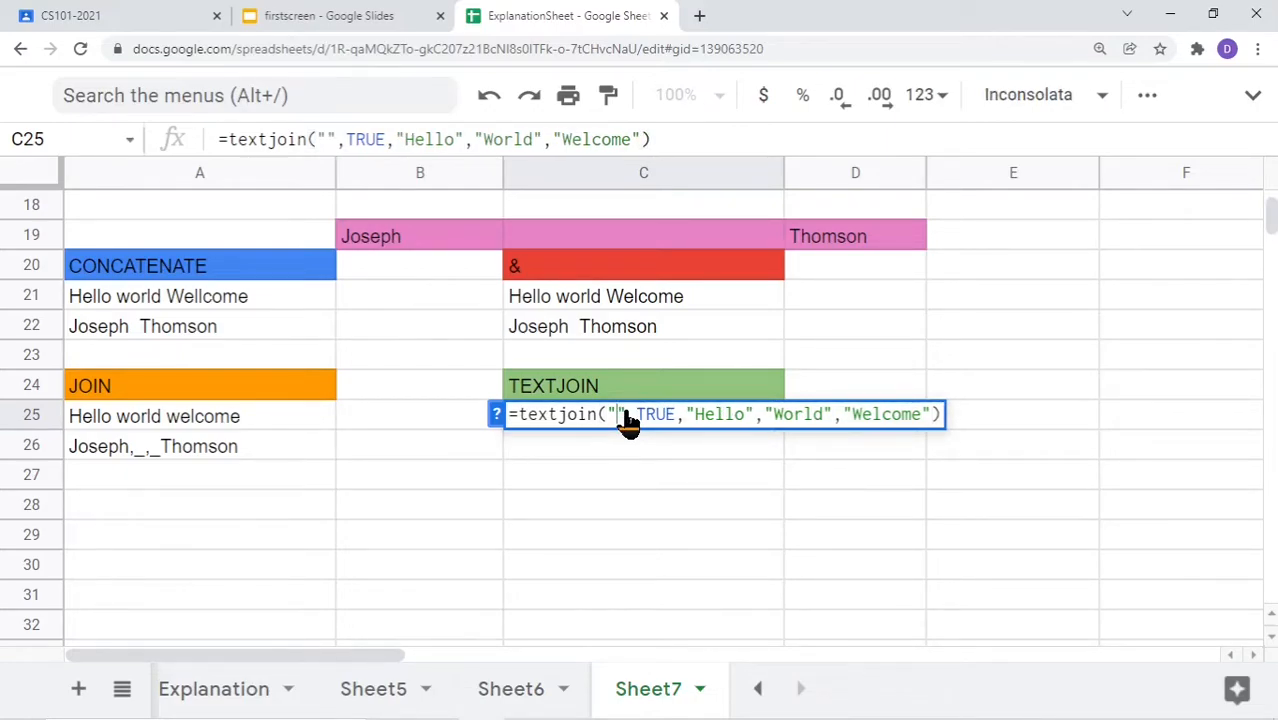
text(/)
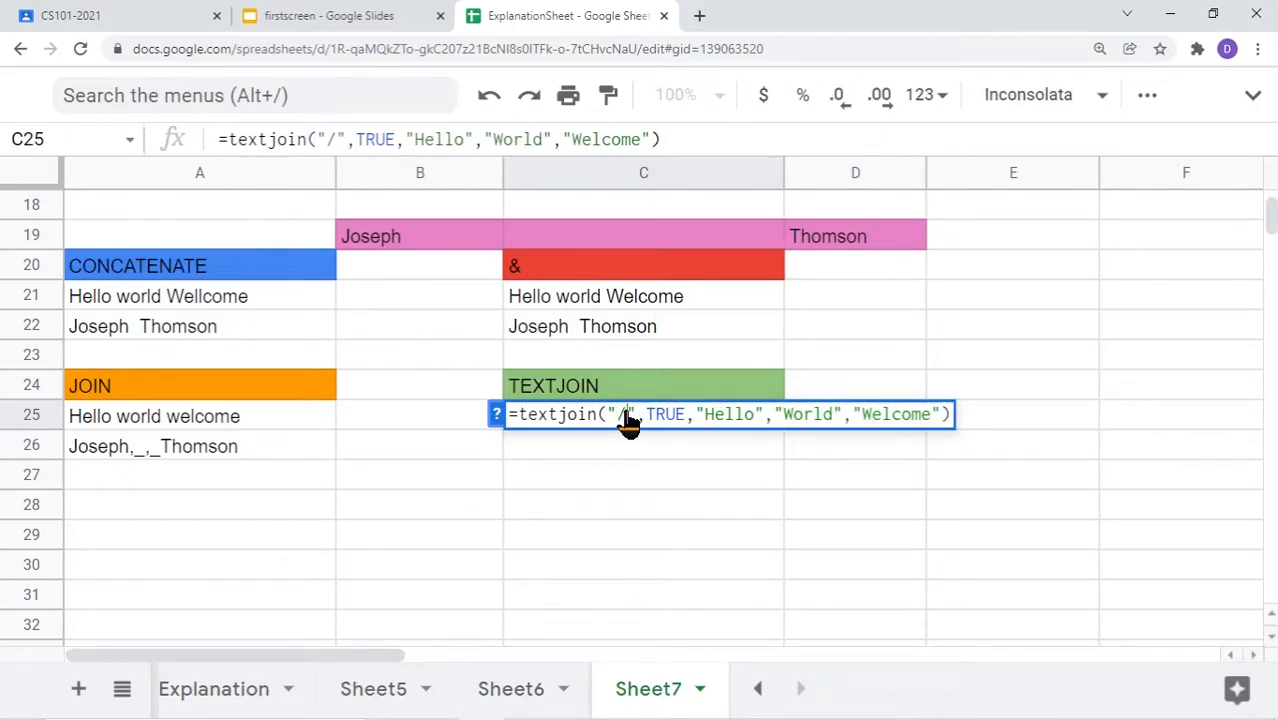
key(Return)
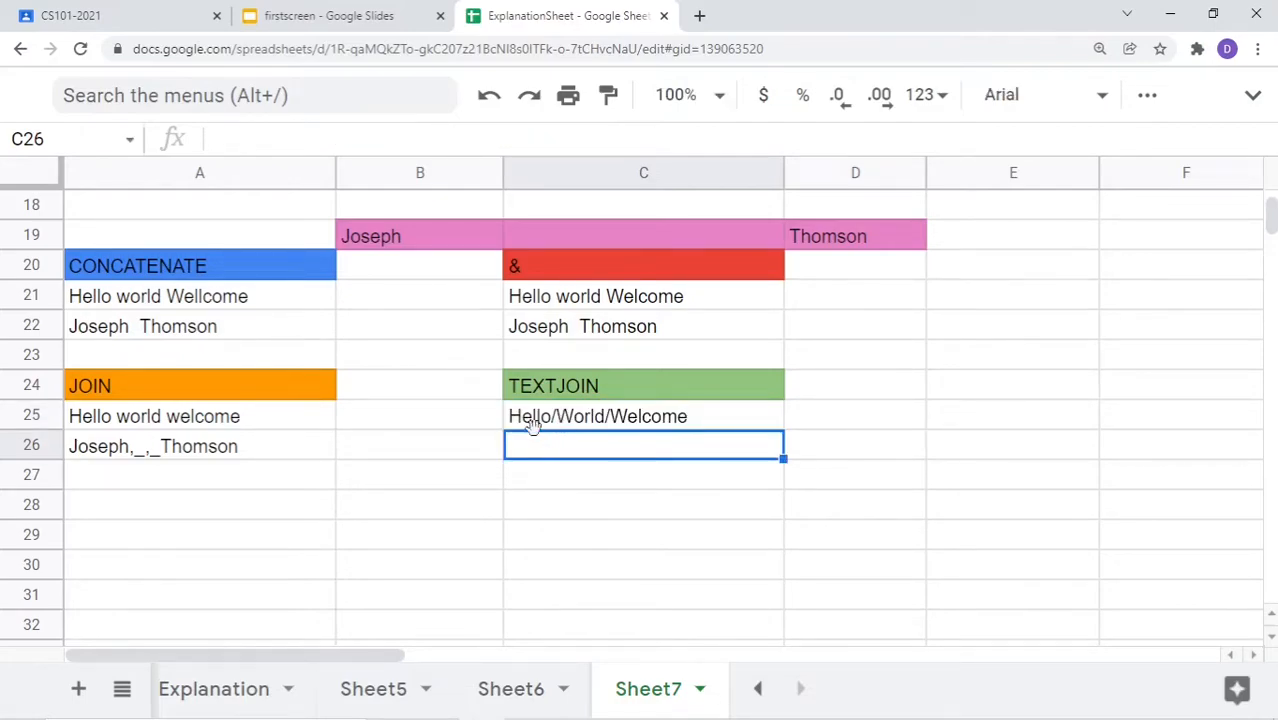
Empty the "World" argument so C25 shows Hello/Welcome, skipping the blank
click(624, 425)
double_click(624, 425)
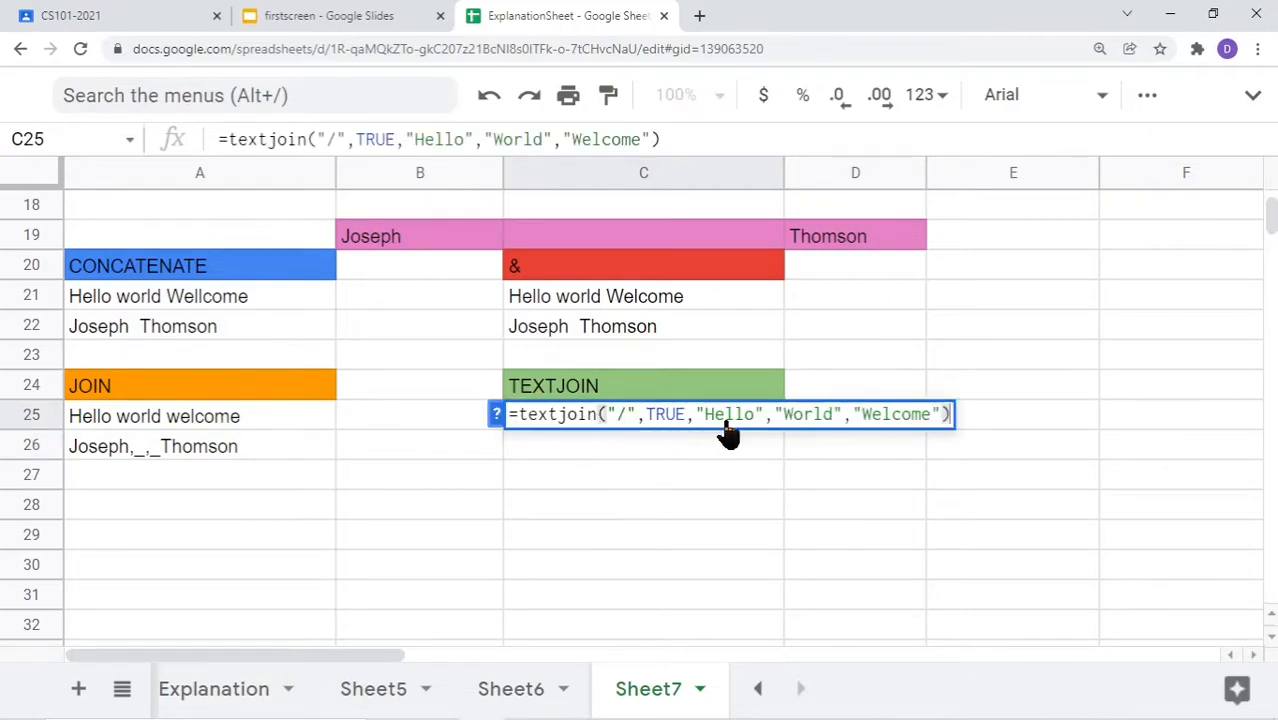
click(835, 420)
key(BackSpace)
key(BackSpace)
key(BackSpace)
key(BackSpace)
key(BackSpace)
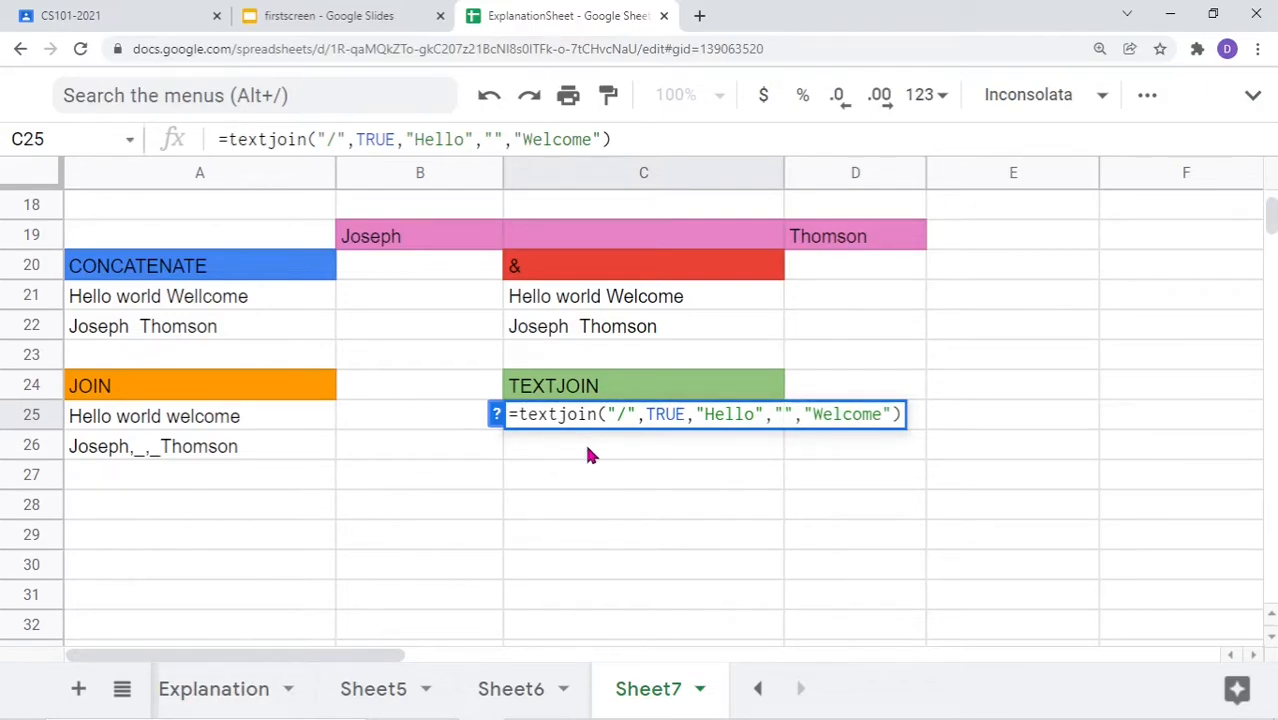
key(Return)
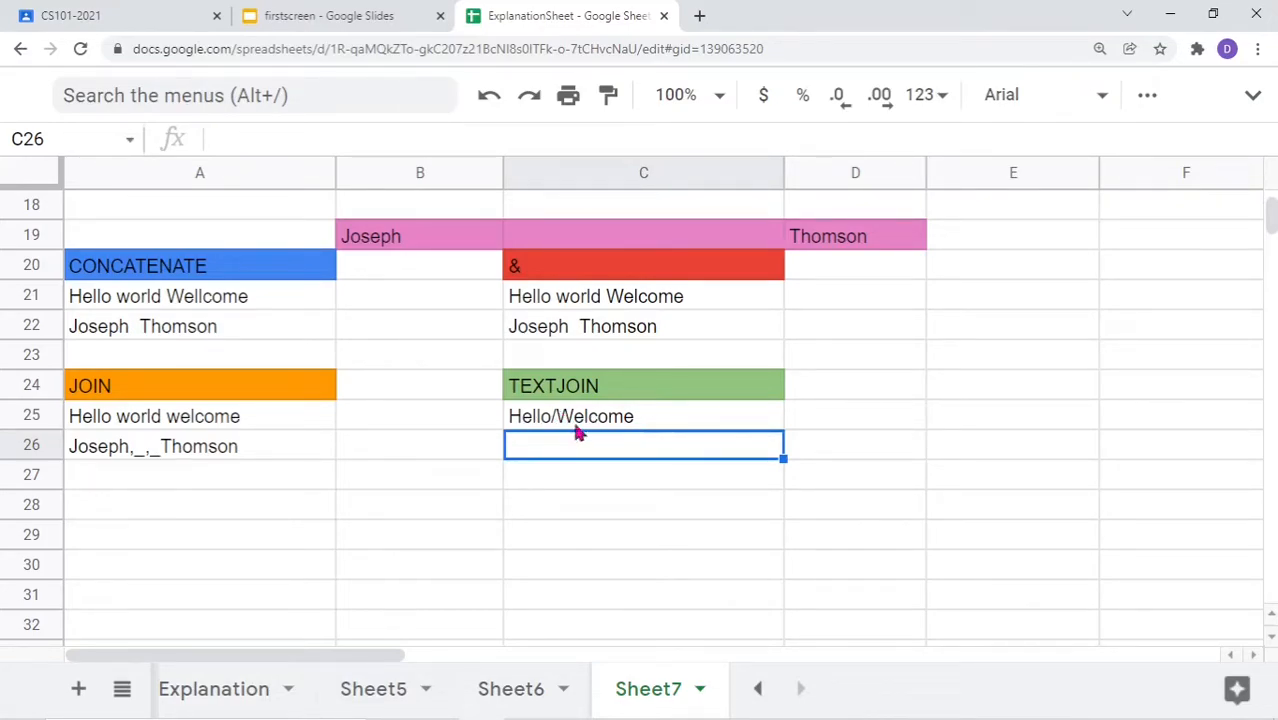
click(163, 434)
Empty A25's world argument and set a "/" delimiter, producing Hello//welcome
double_click(163, 434)
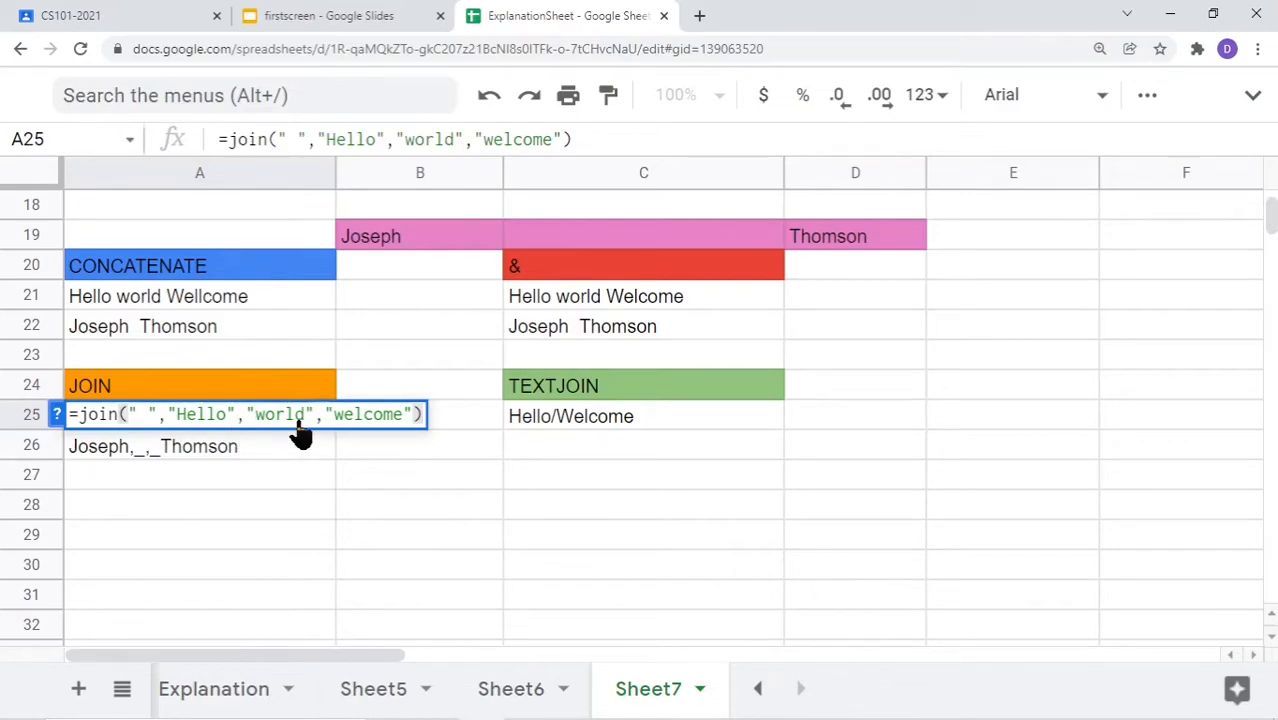
double_click(291, 424)
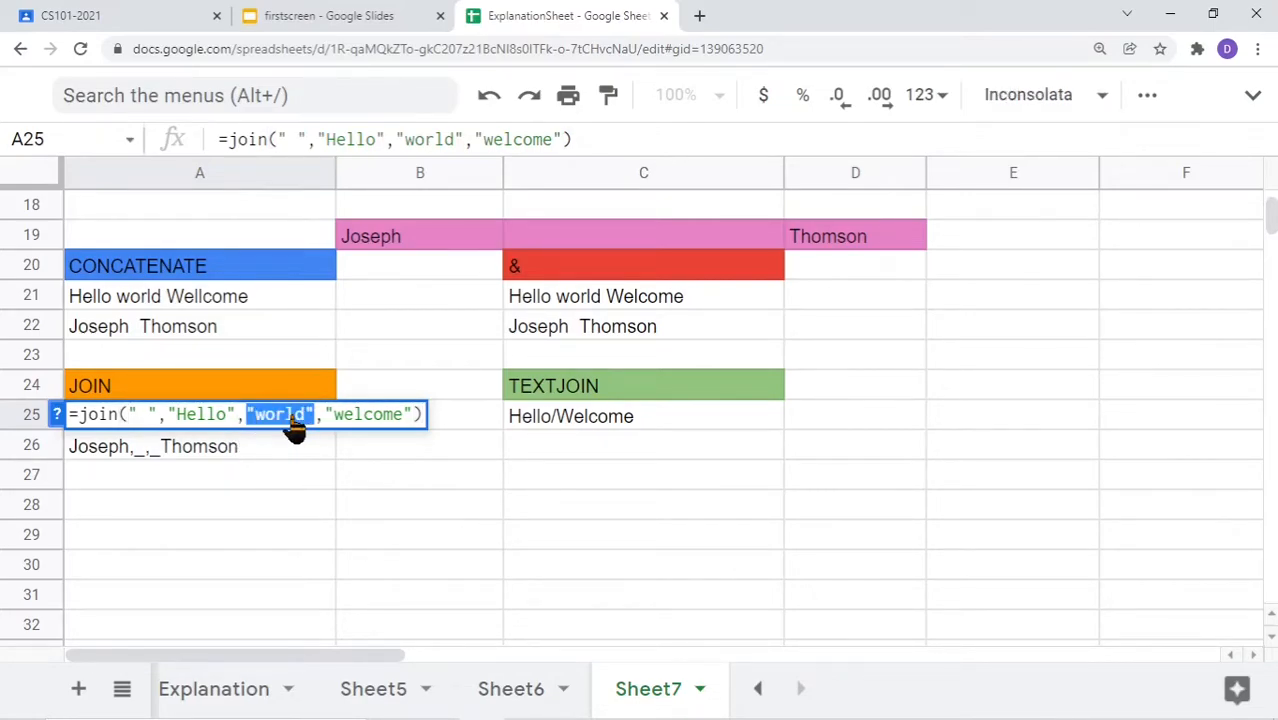
click(293, 424)
key(BackSpace)
key(BackSpace)
key(BackSpace)
key(BackSpace)
key(BackSpace)
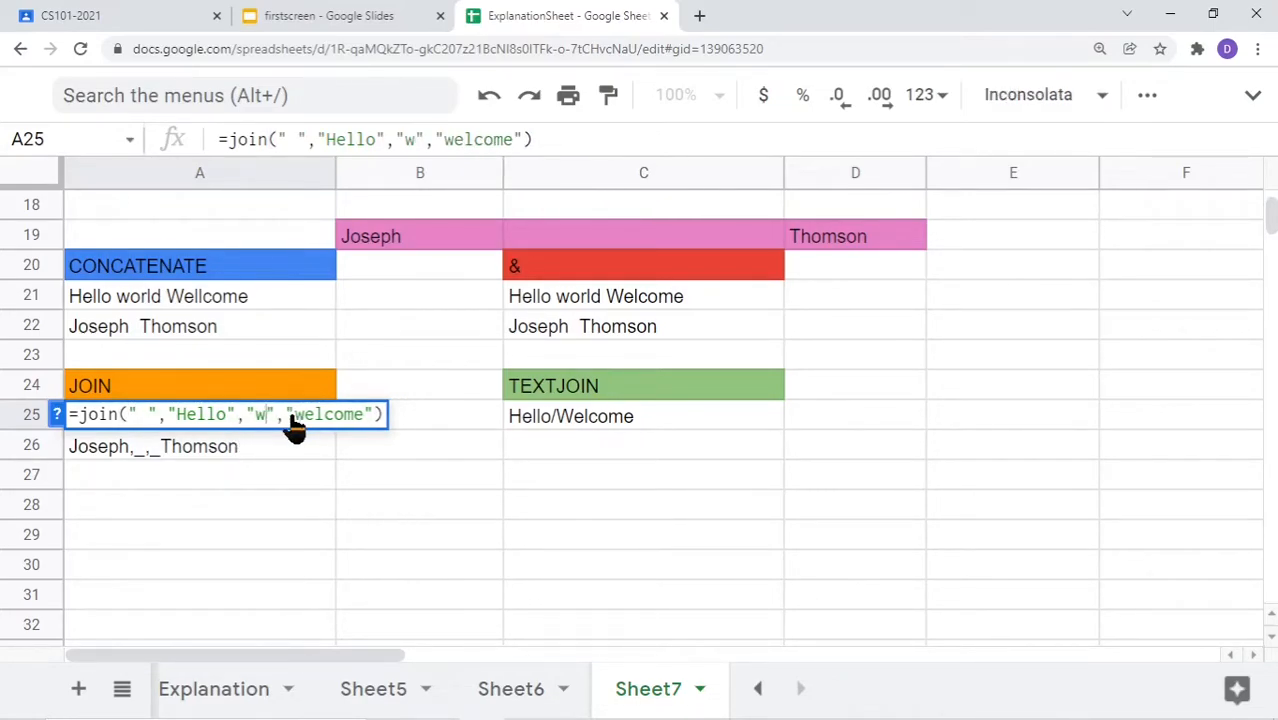
click(147, 418)
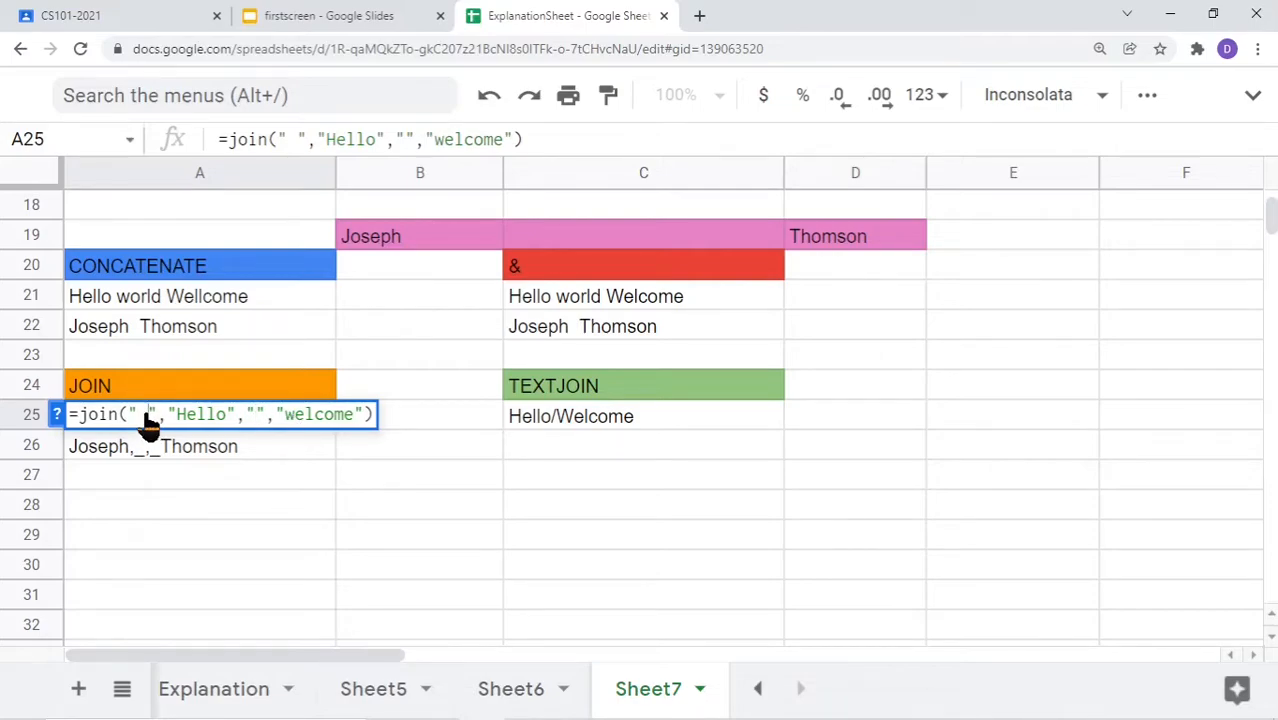
key(BackSpace)
text(/)
click(190, 502)
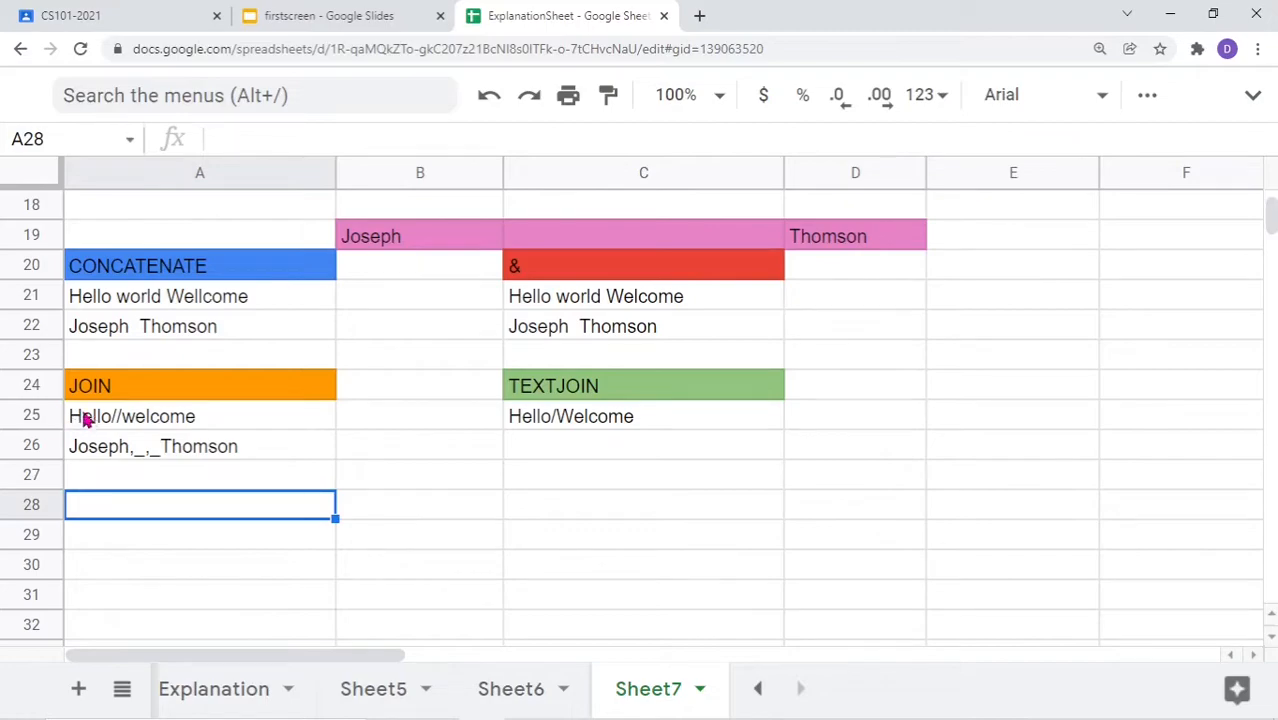
Reopen A25's JOIN and then C25's TEXTJOIN to compare how blanks are handled
double_click(120, 420)
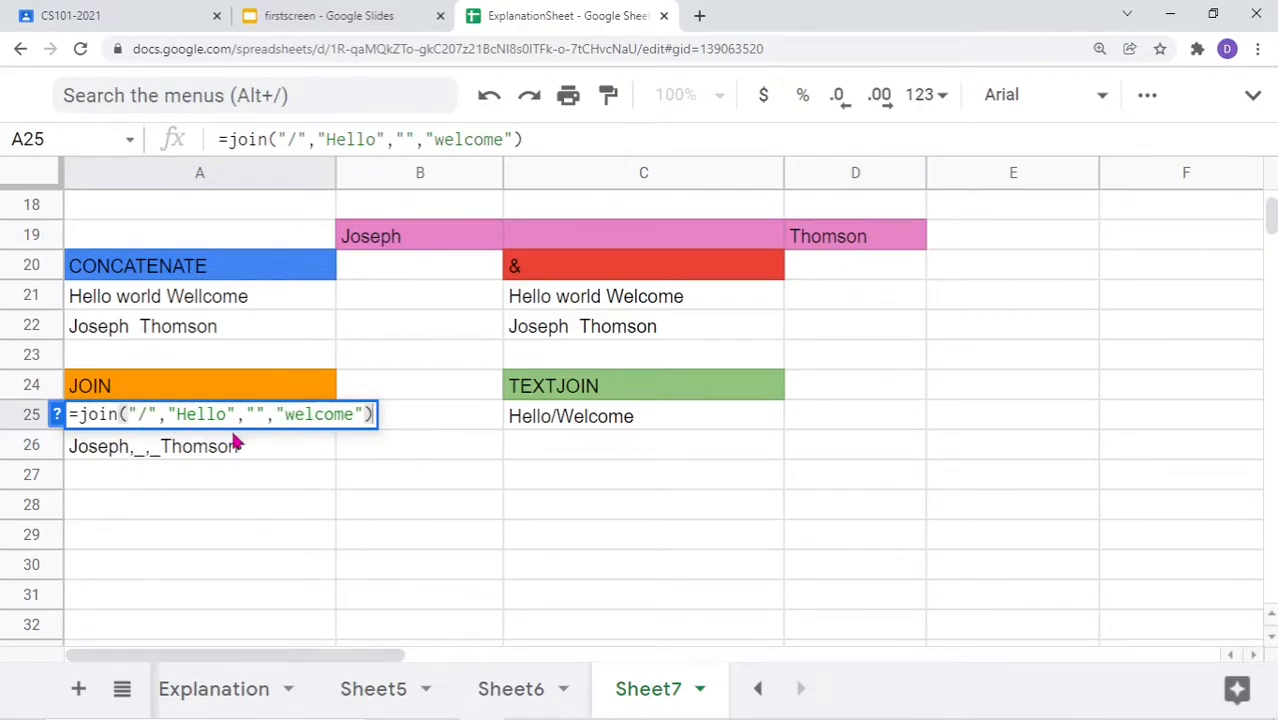
click(251, 447)
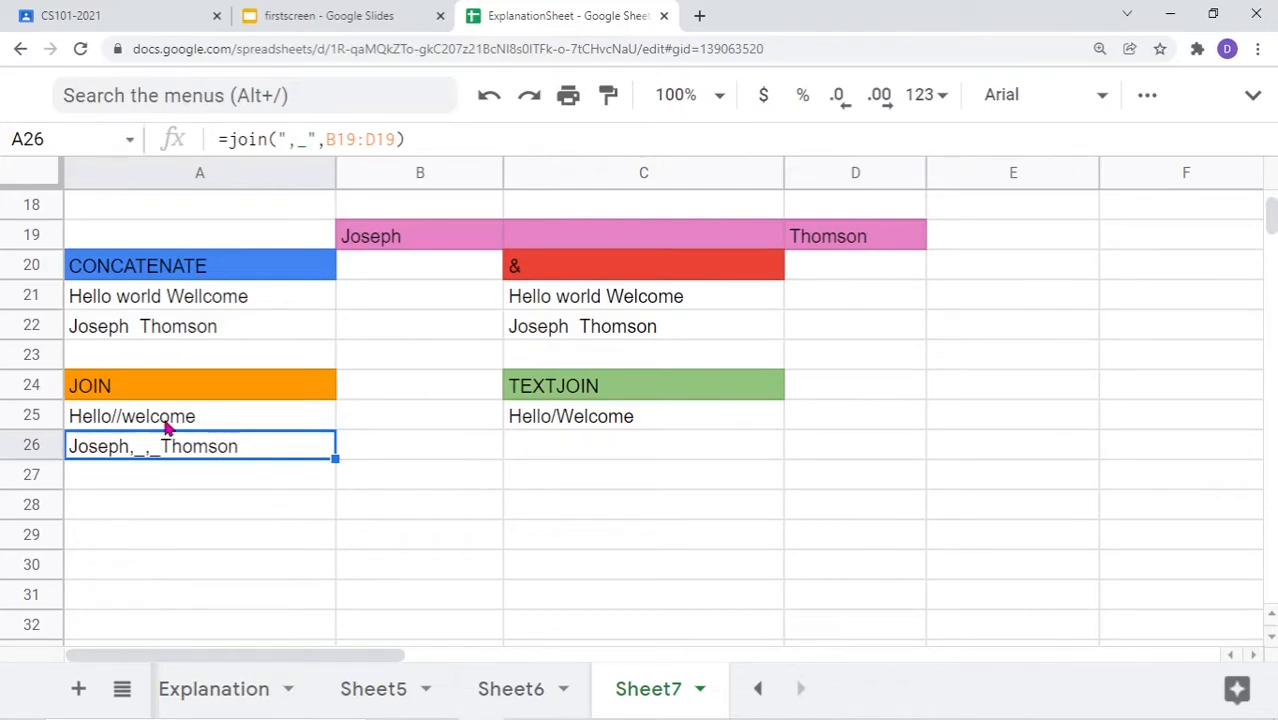
double_click(560, 420)
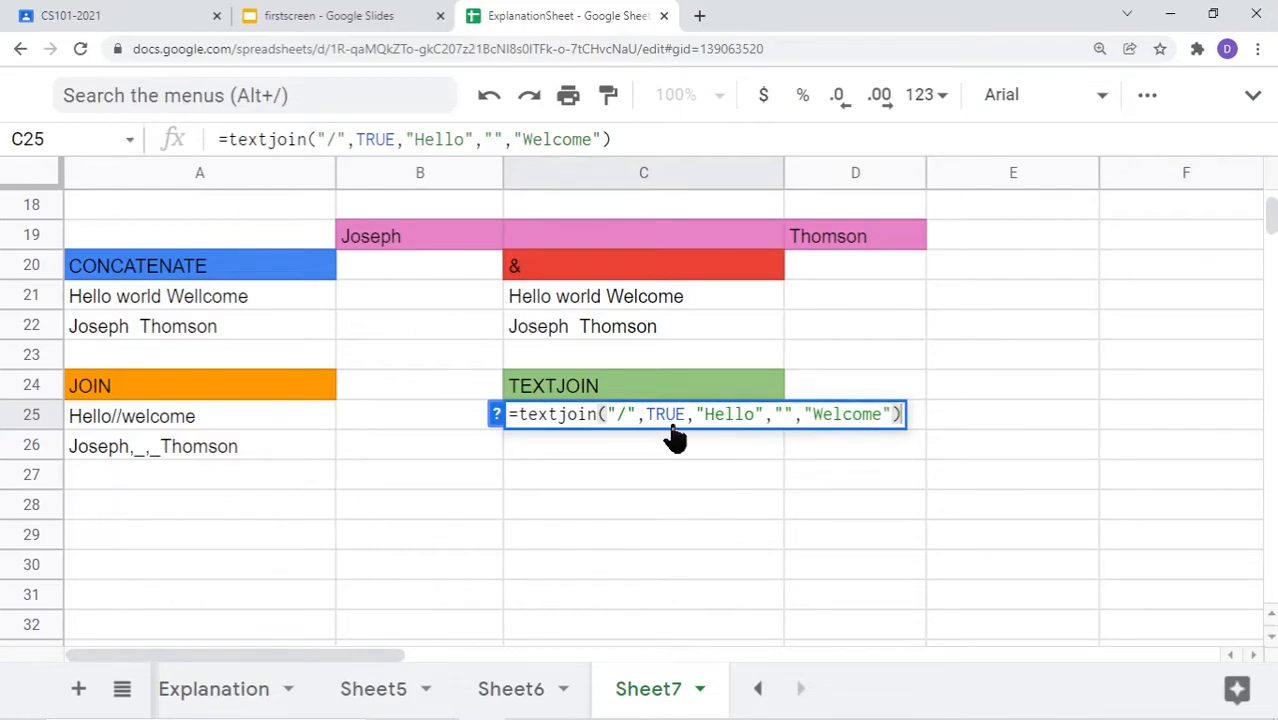
Commit C25's TEXTJOIN and set its ignore-empty argument to False, so it shows Hello//Welcome
key(Return)
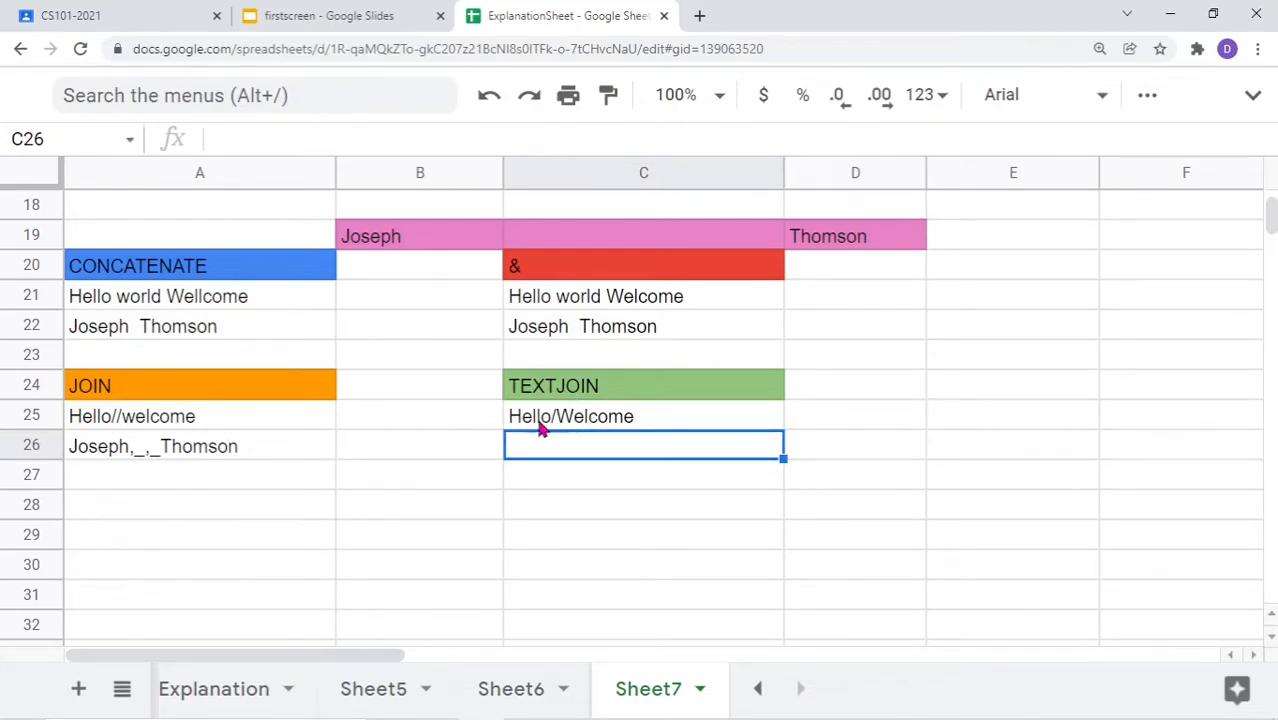
double_click(600, 420)
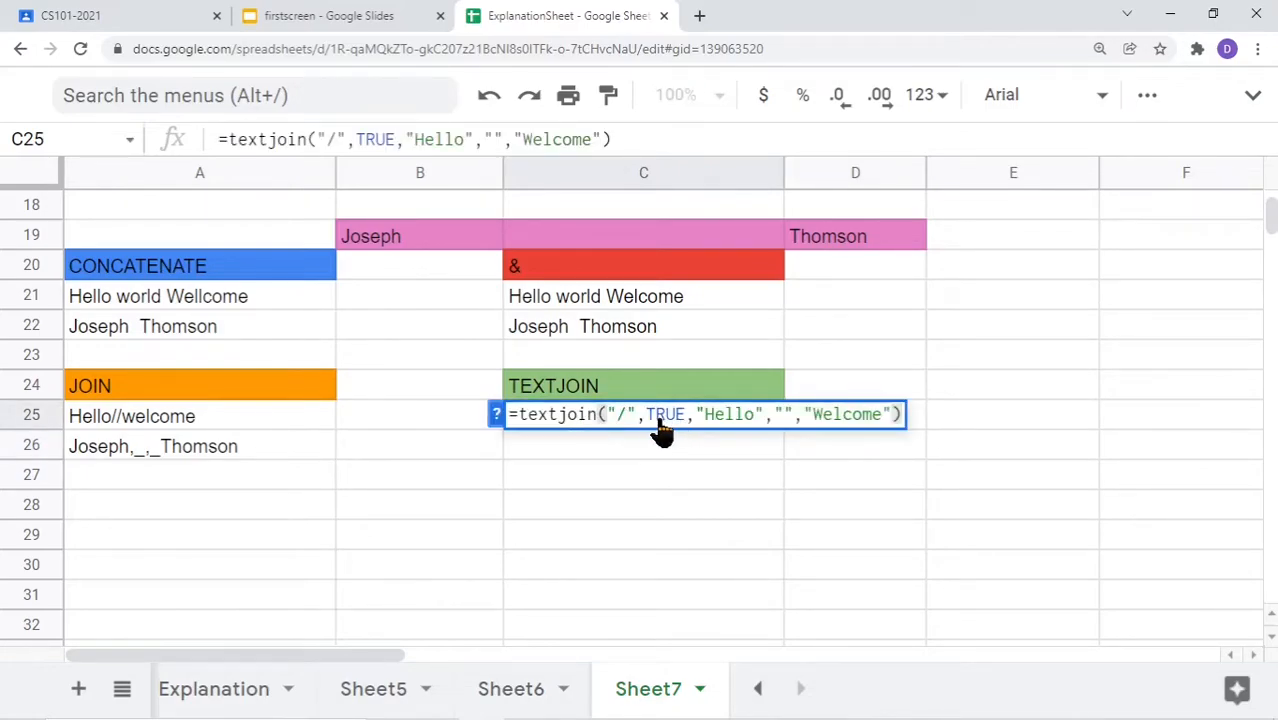
double_click(662, 420)
text(False)
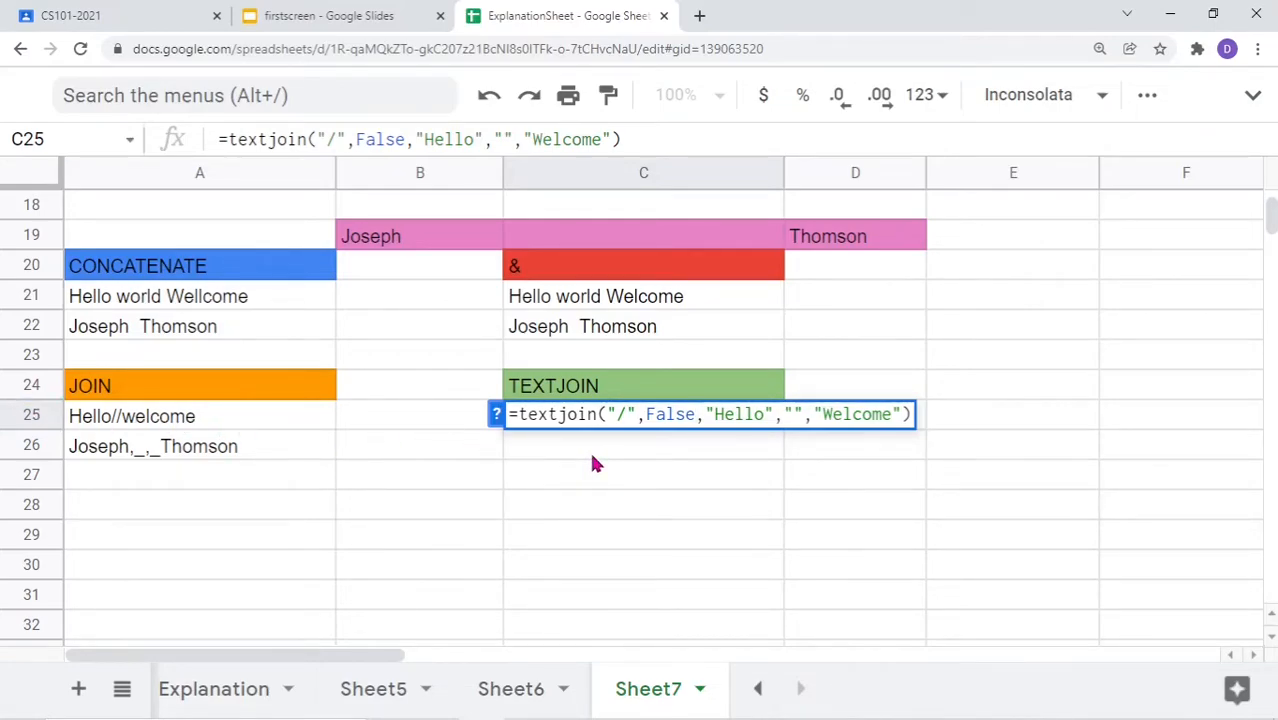
key(Return)
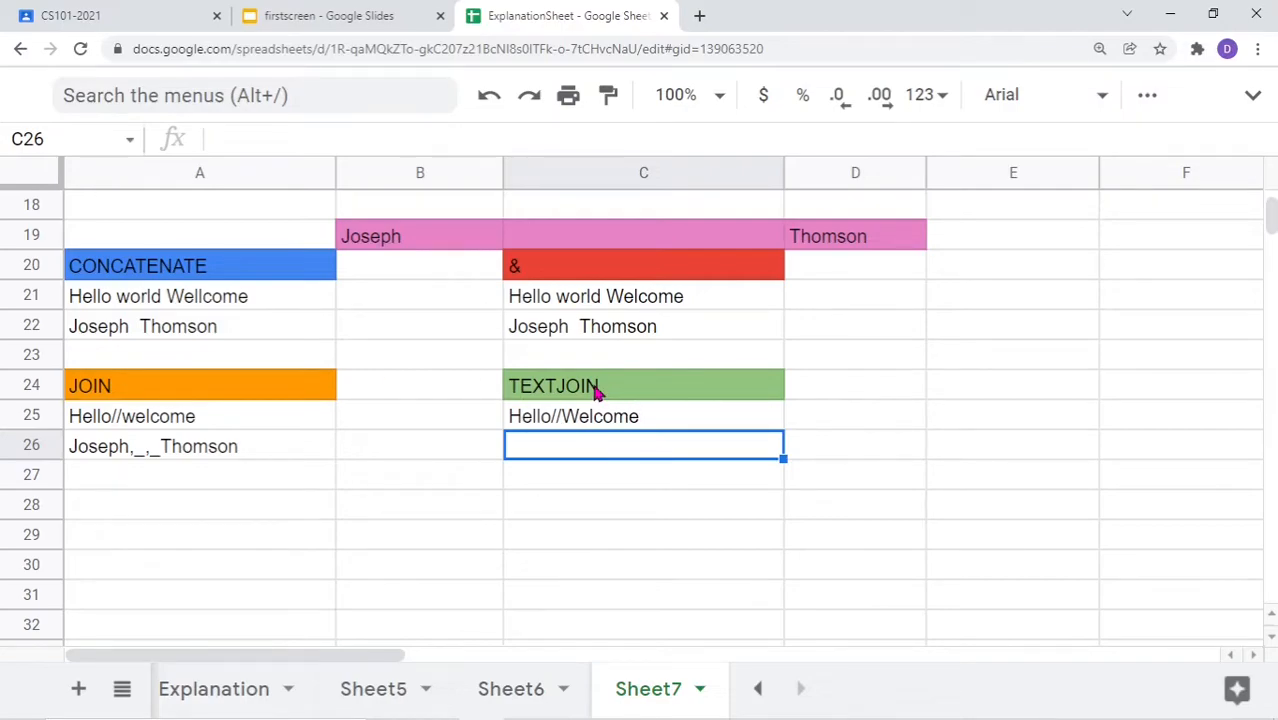
Enter John in the empty middle-name cell C19
double_click(565, 452)
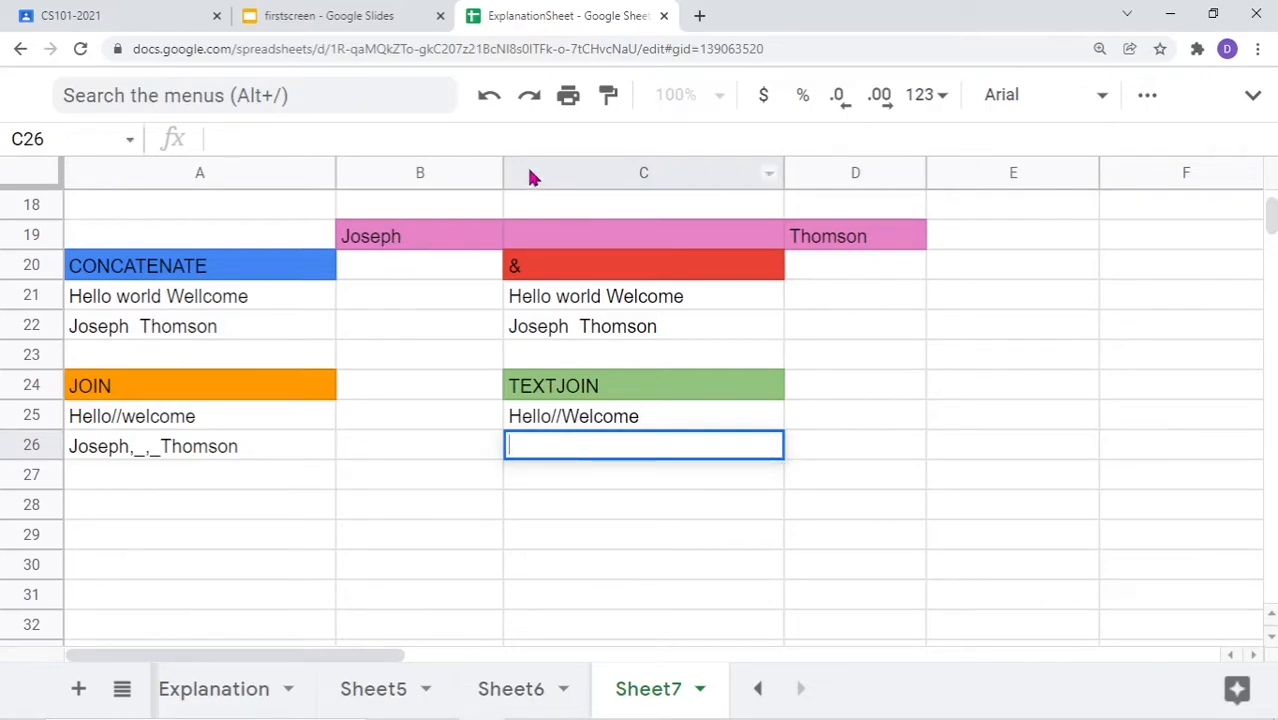
double_click(567, 245)
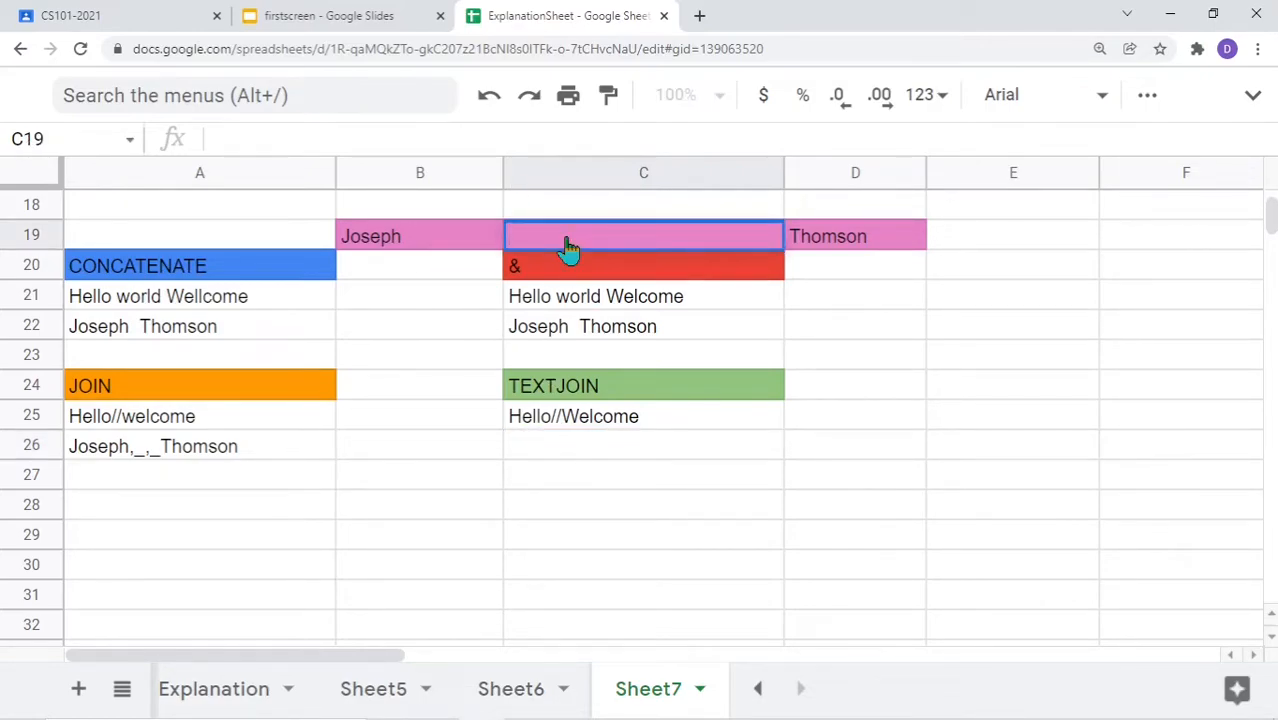
text(John)
In C26, enter =textjoin(" ",TRUE,B19:D19) to join the name cells into Joseph John Thomson
double_click(533, 446)
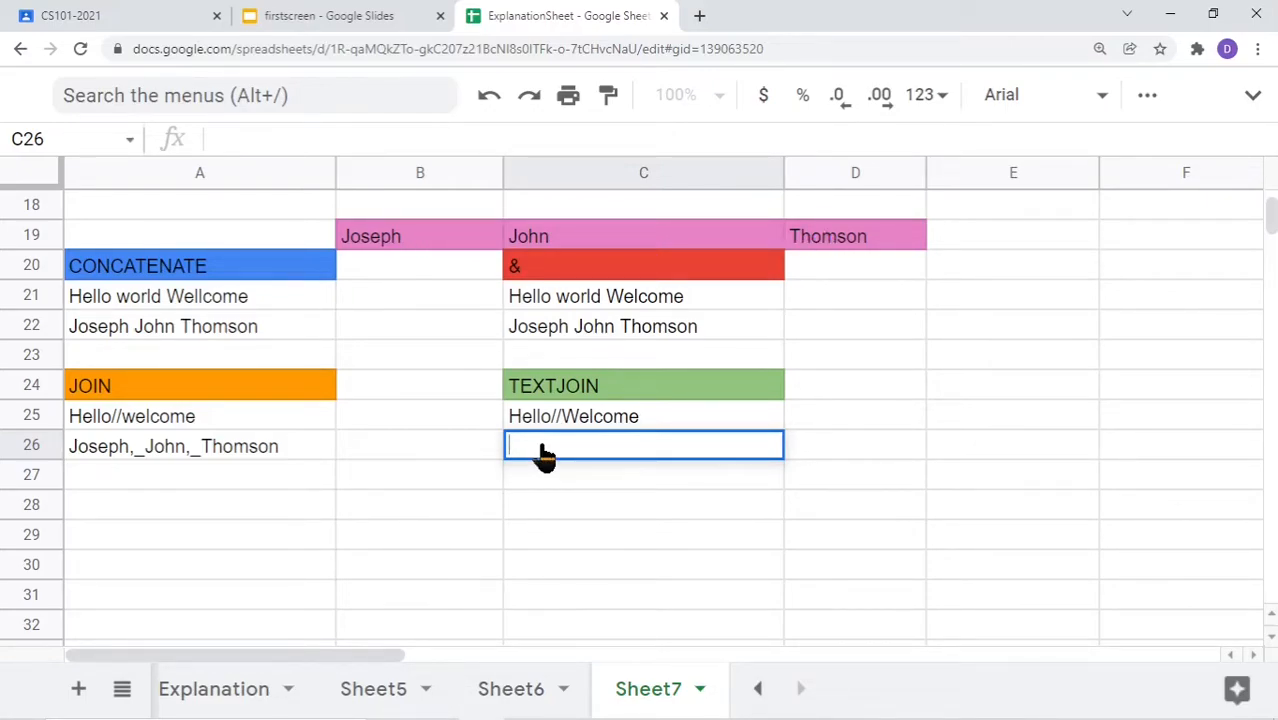
text(=text)
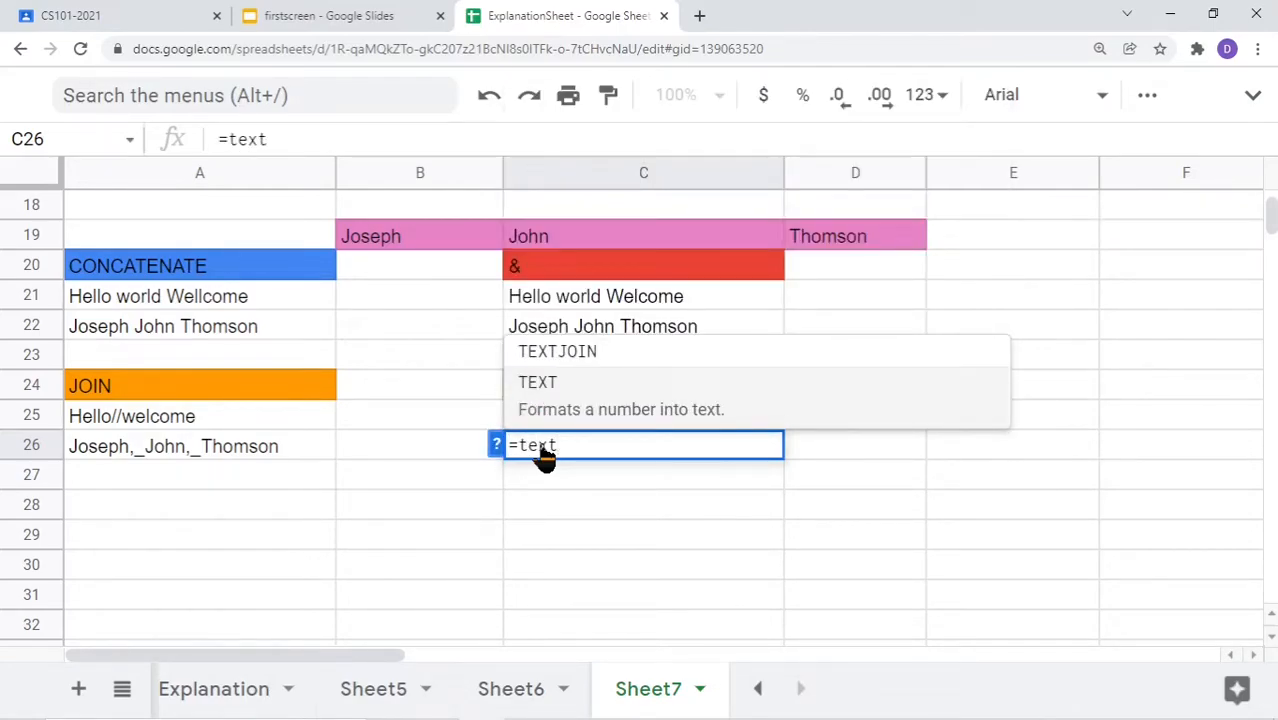
text(join()
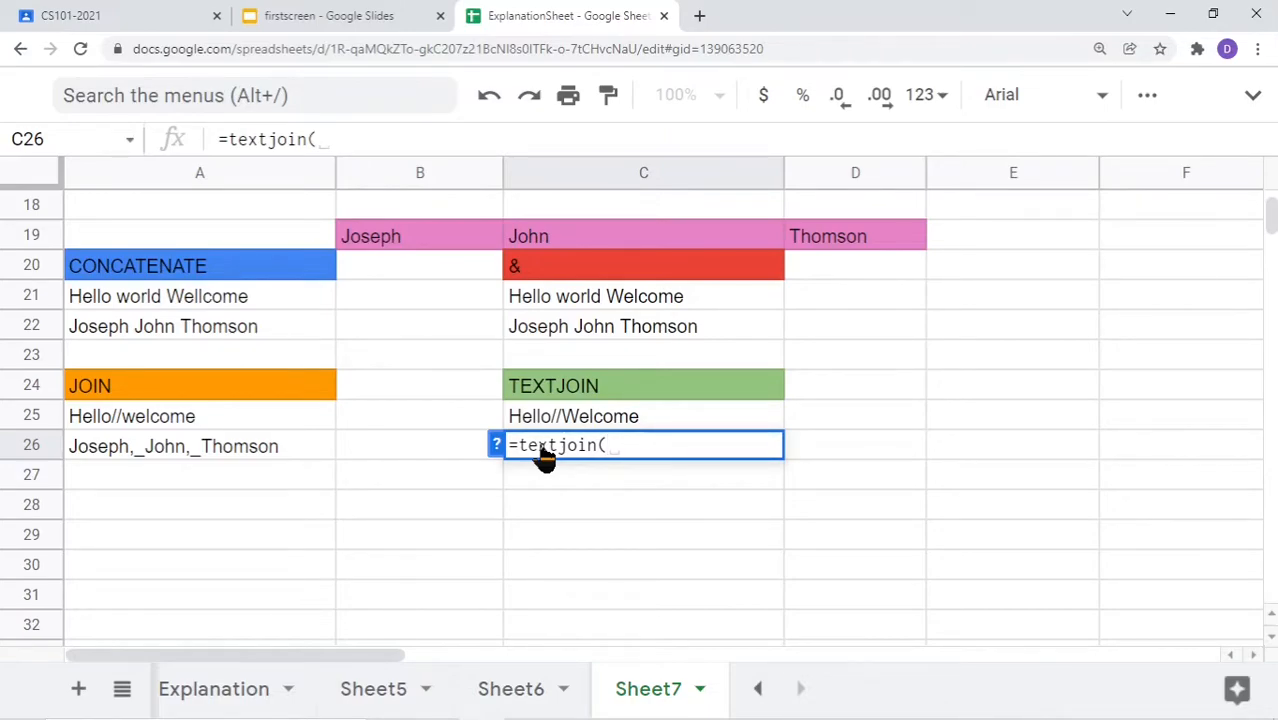
text("")
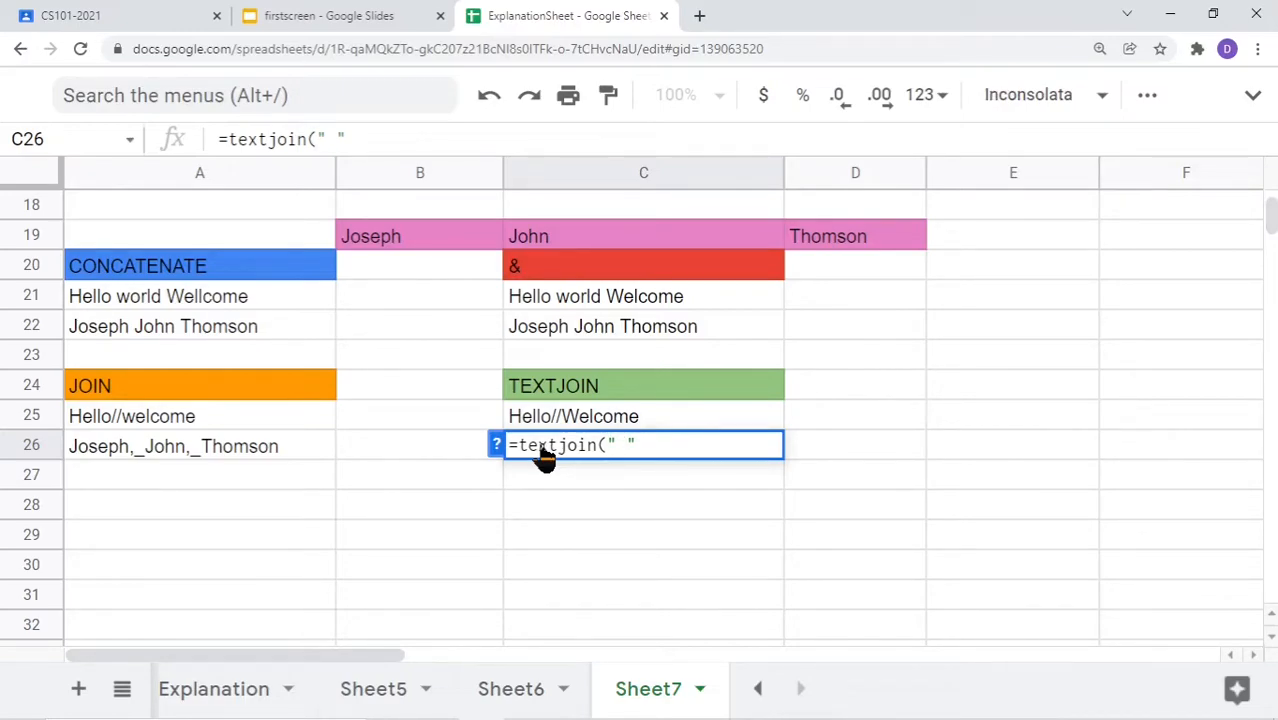
key(Right)
text(,TRUE)
text(,)
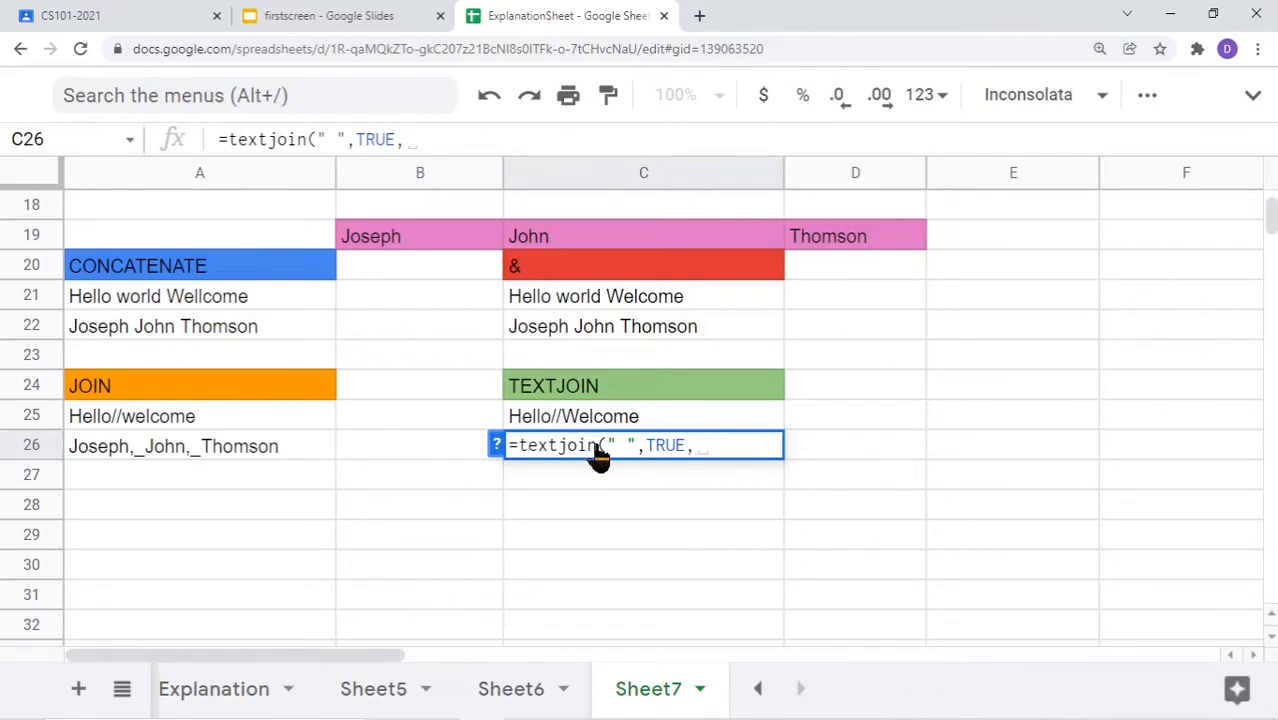
drag(345, 246, 868, 247)
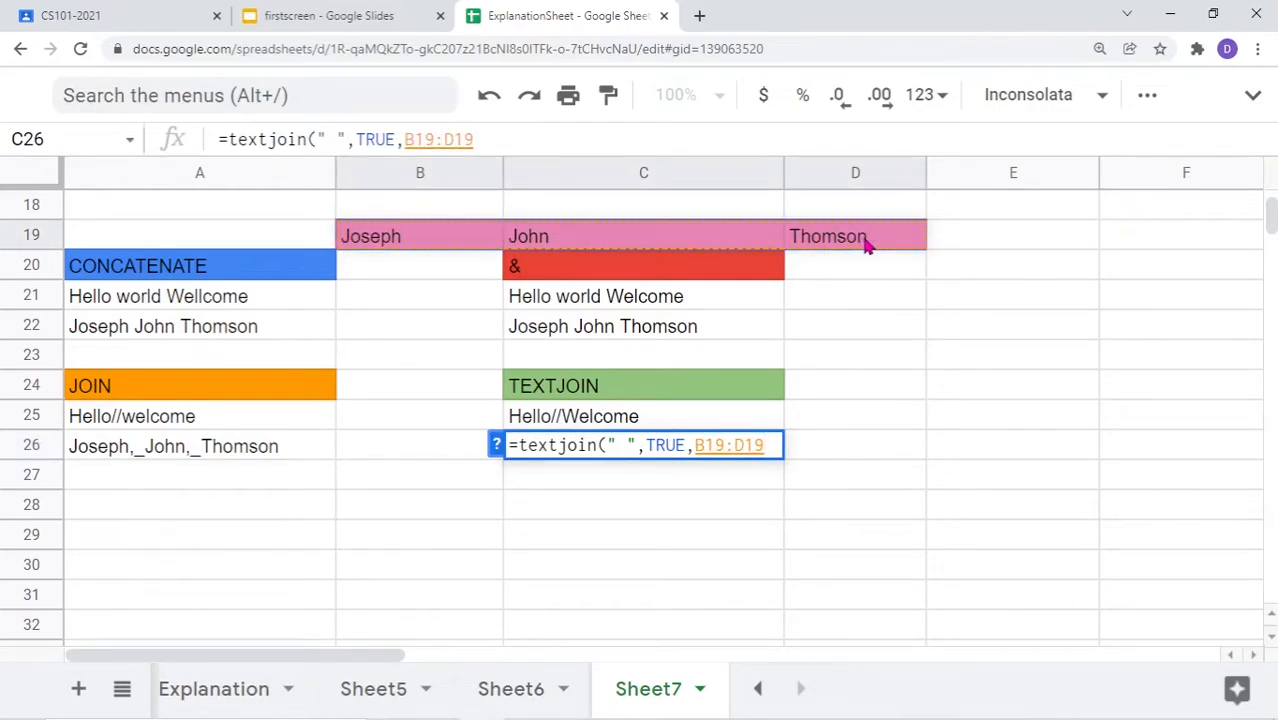
text())
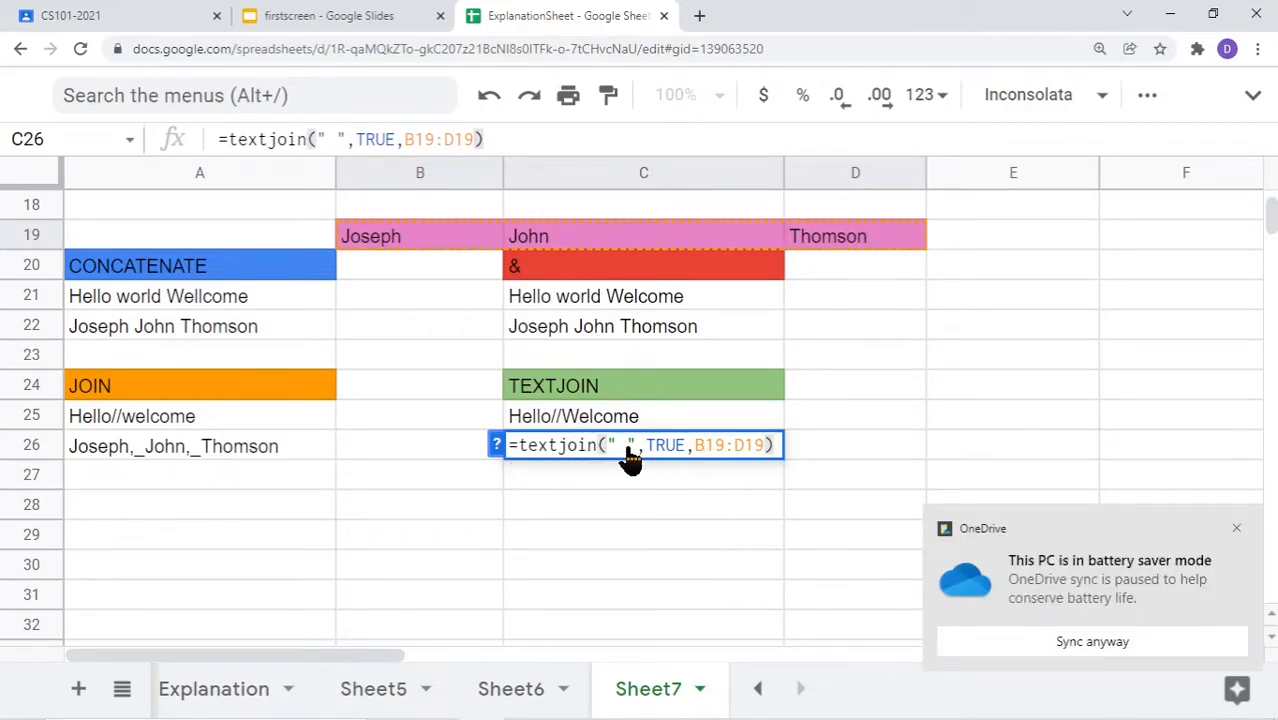
click(1237, 528)
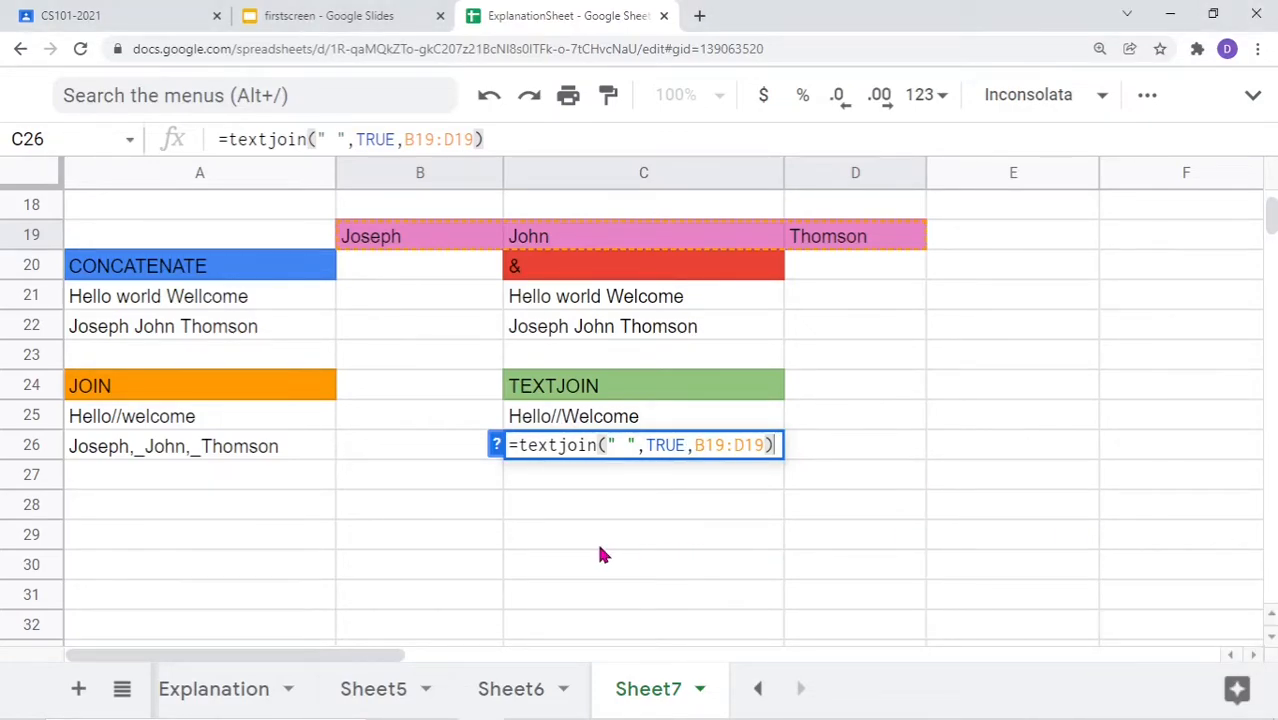
key(Return)
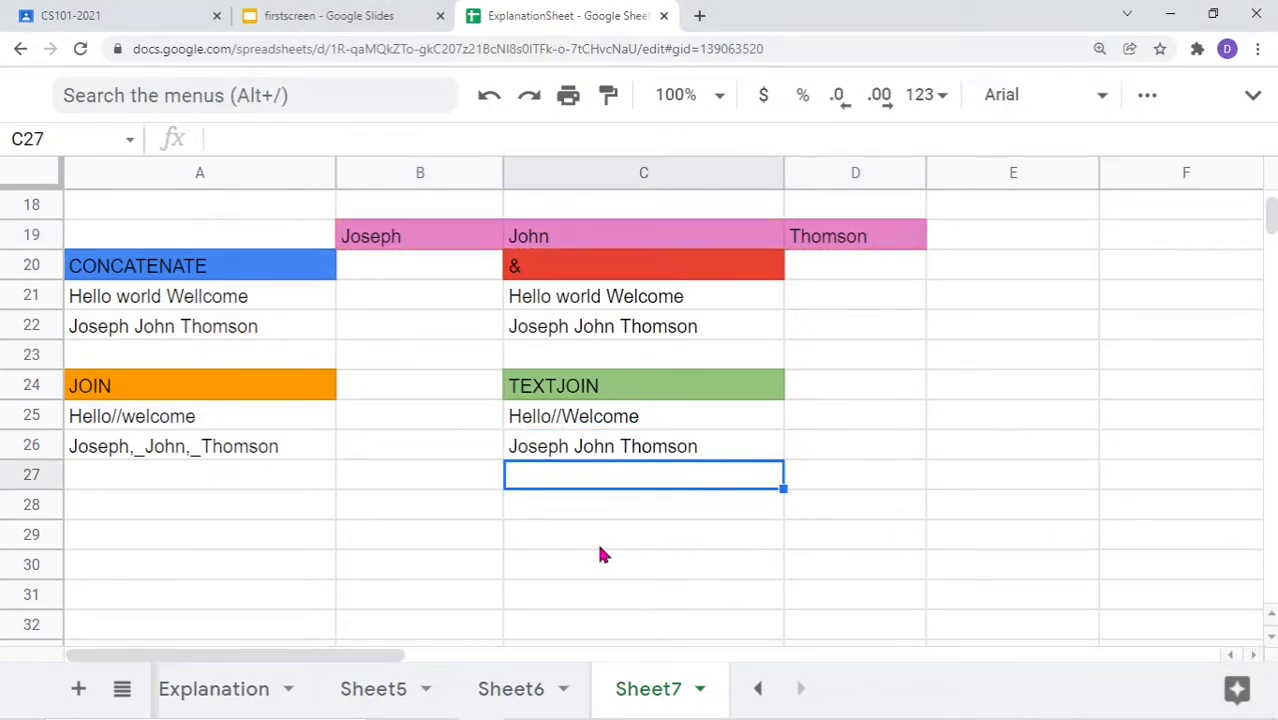
Change C26's TEXTJOIN delimiter from a space to ",_", giving Joseph,_John,_Thomson
double_click(695, 452)
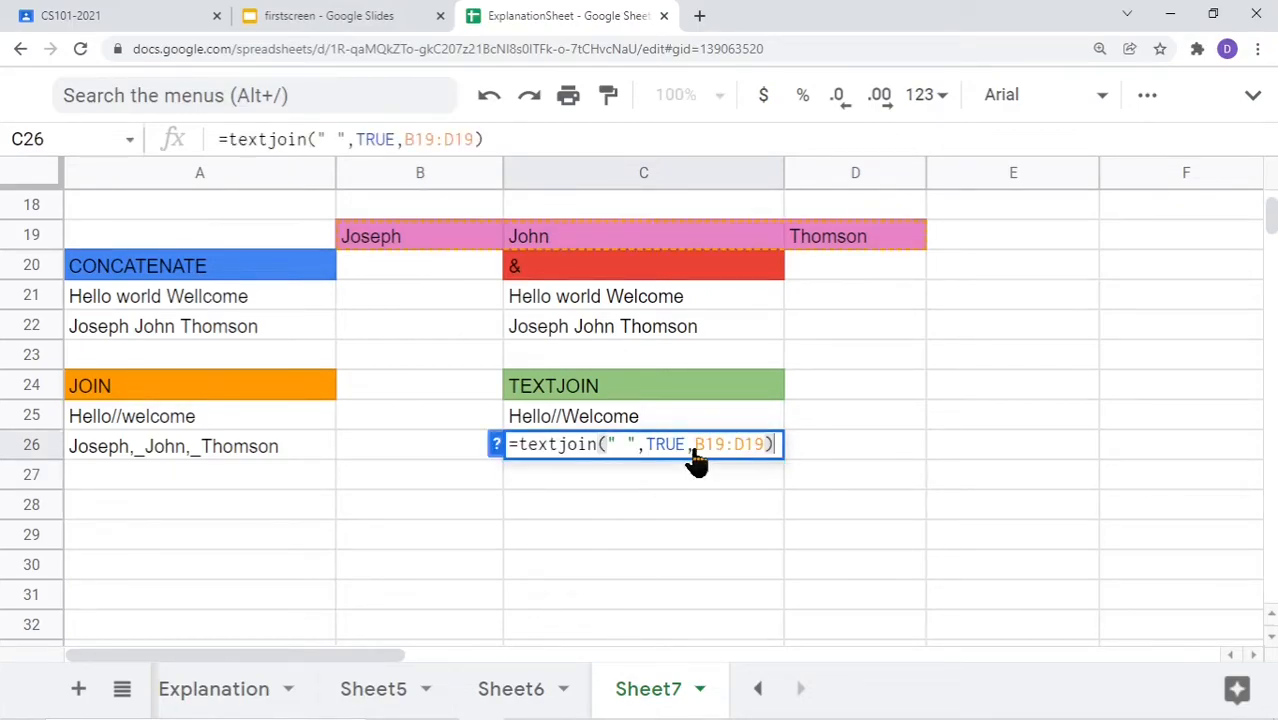
click(597, 468)
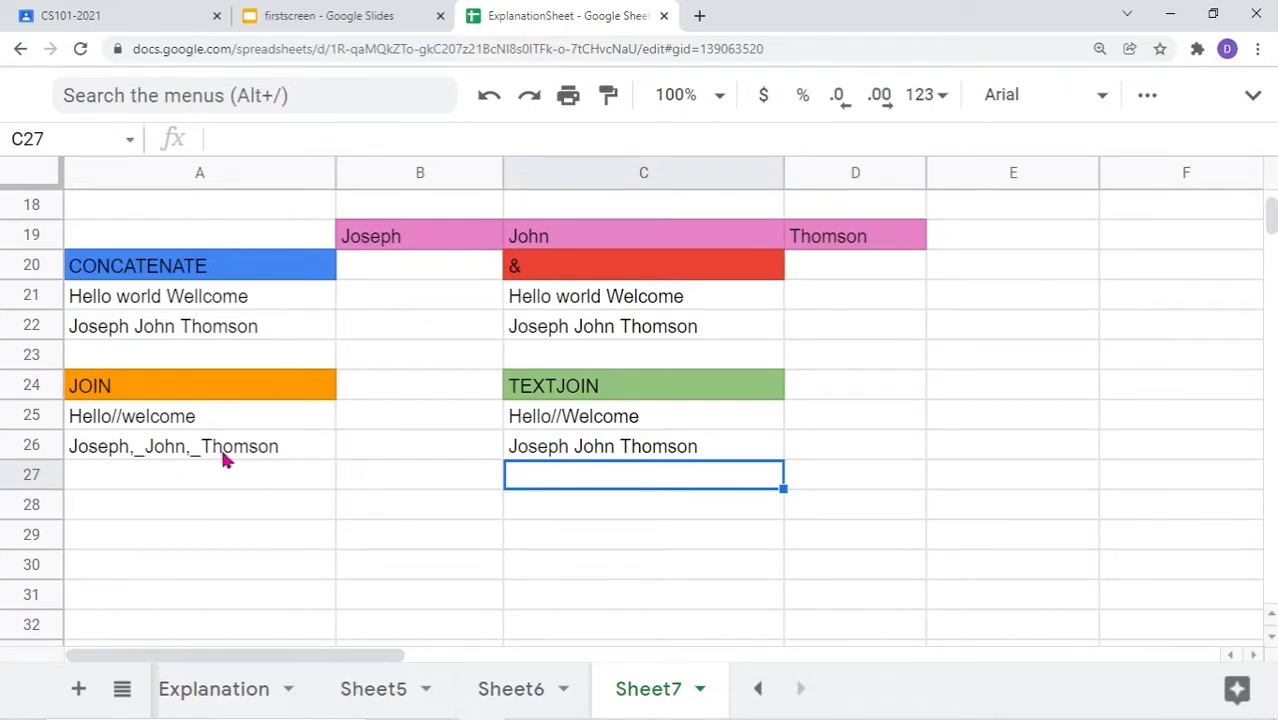
double_click(577, 450)
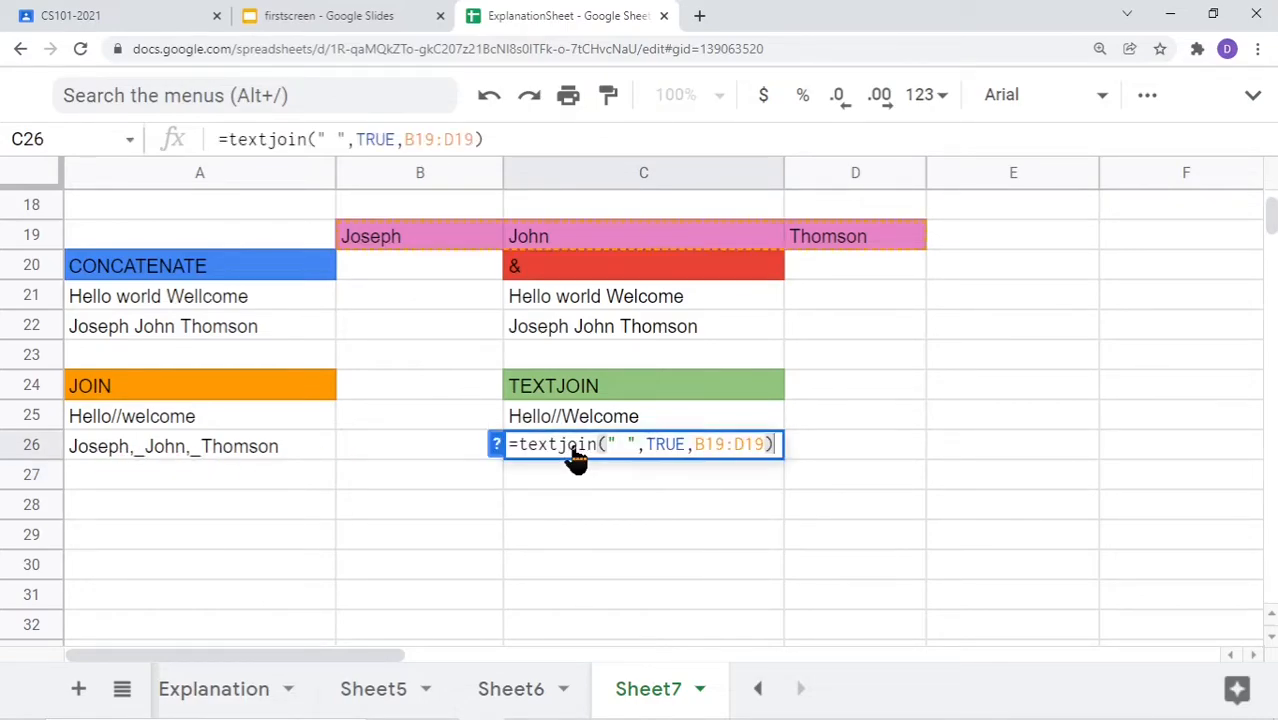
click(628, 455)
key(BackSpace)
text(,)
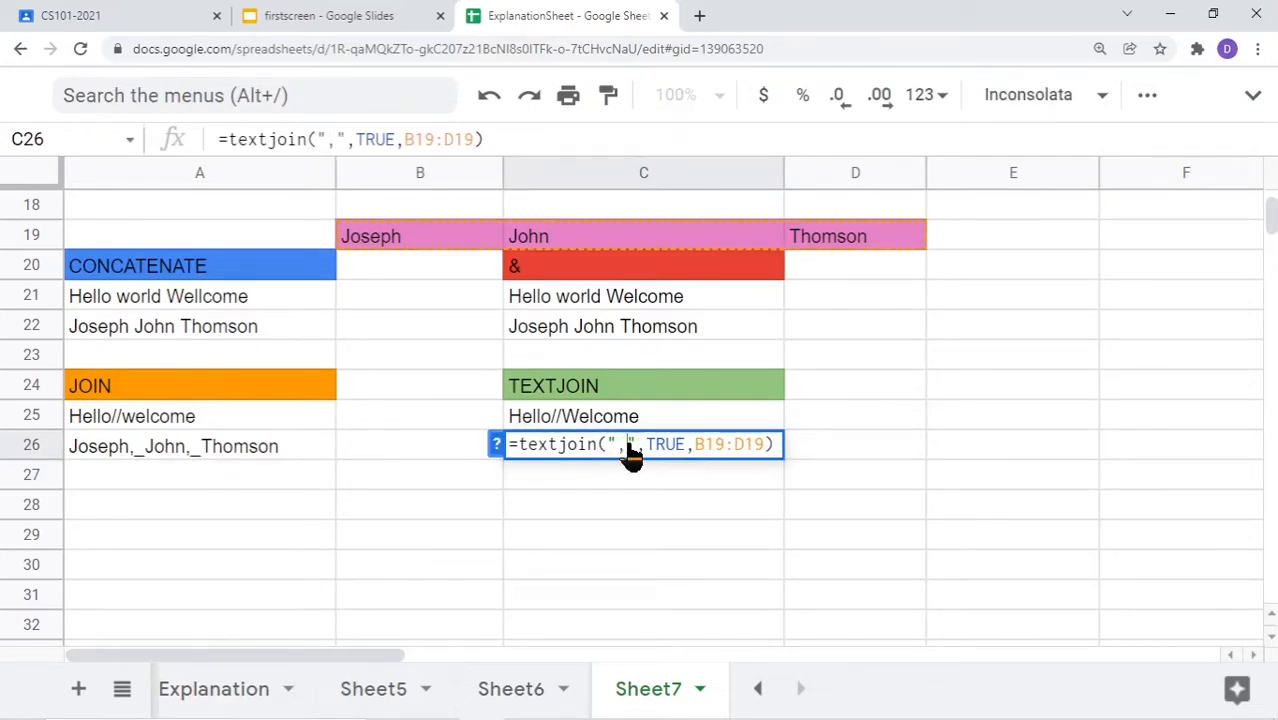
text(_)
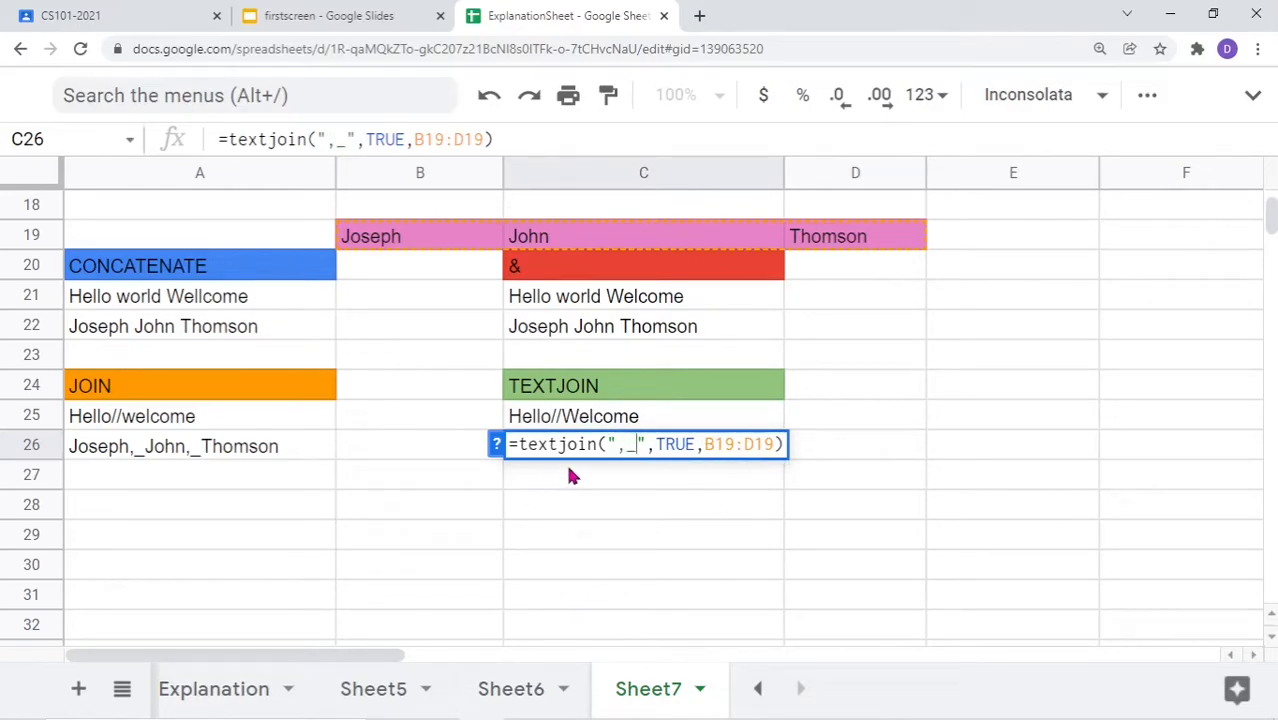
key(Return)
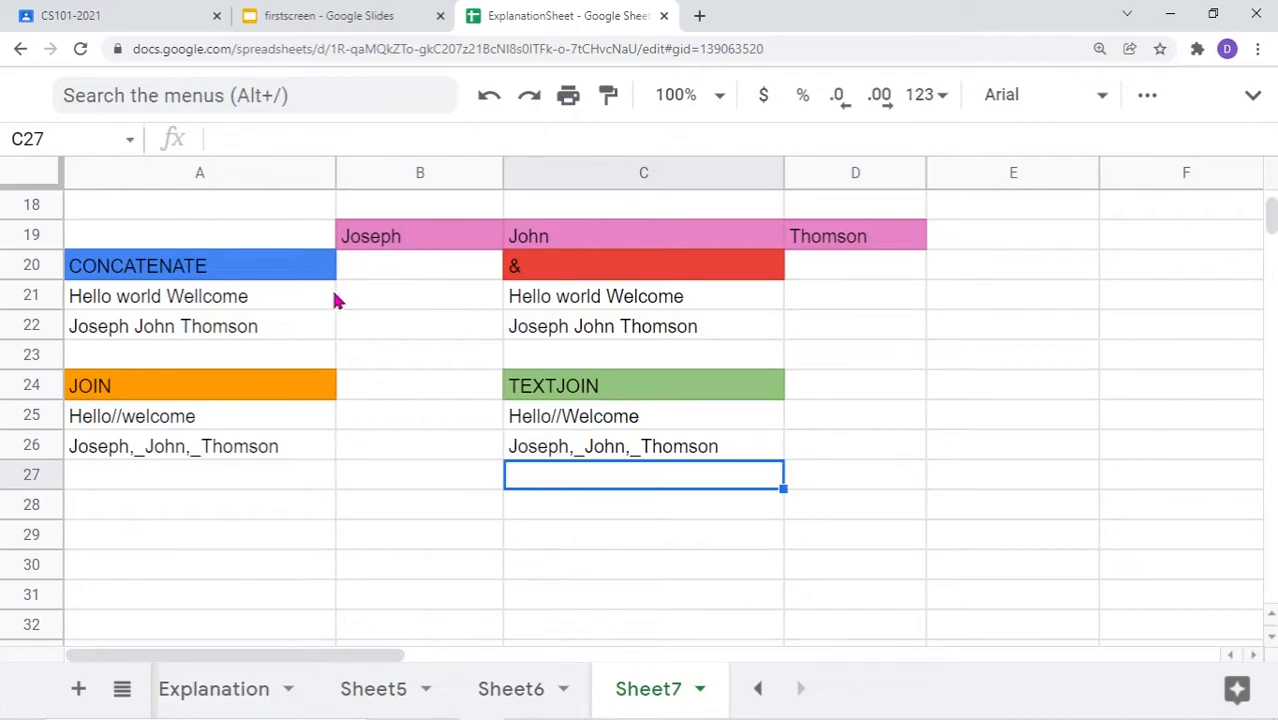
click(228, 275)
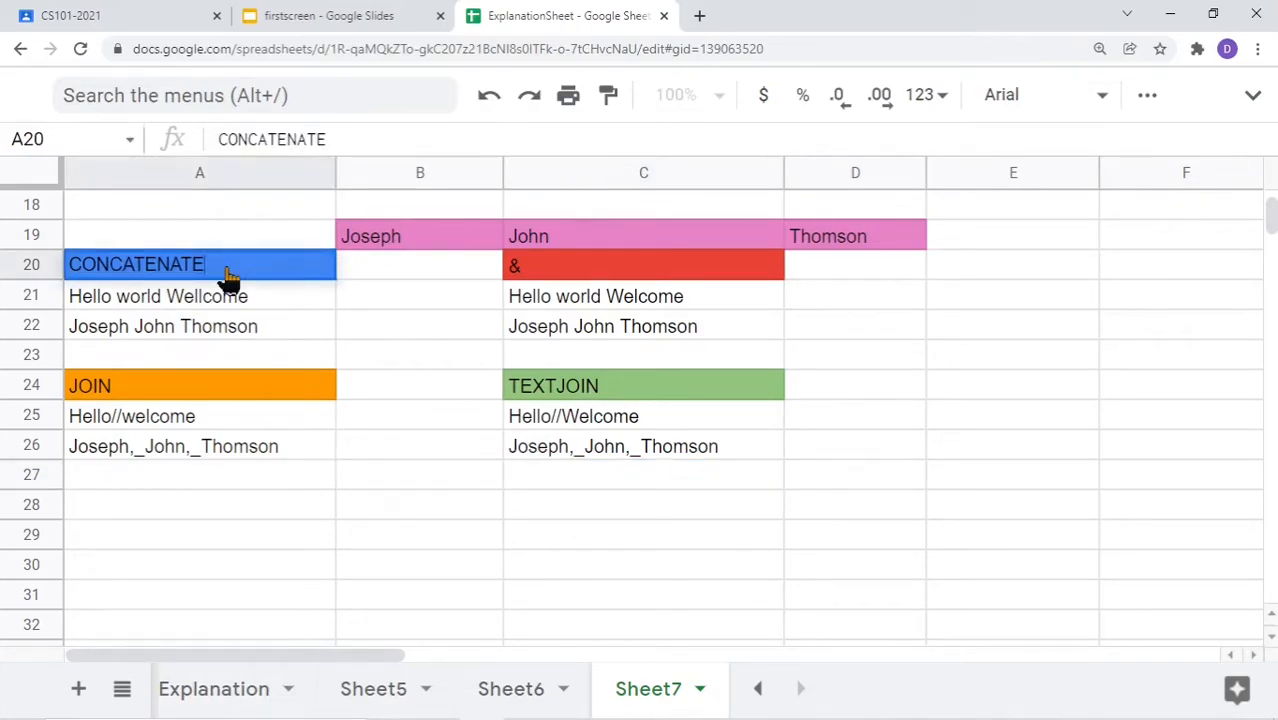
click(557, 270)
double_click(558, 272)
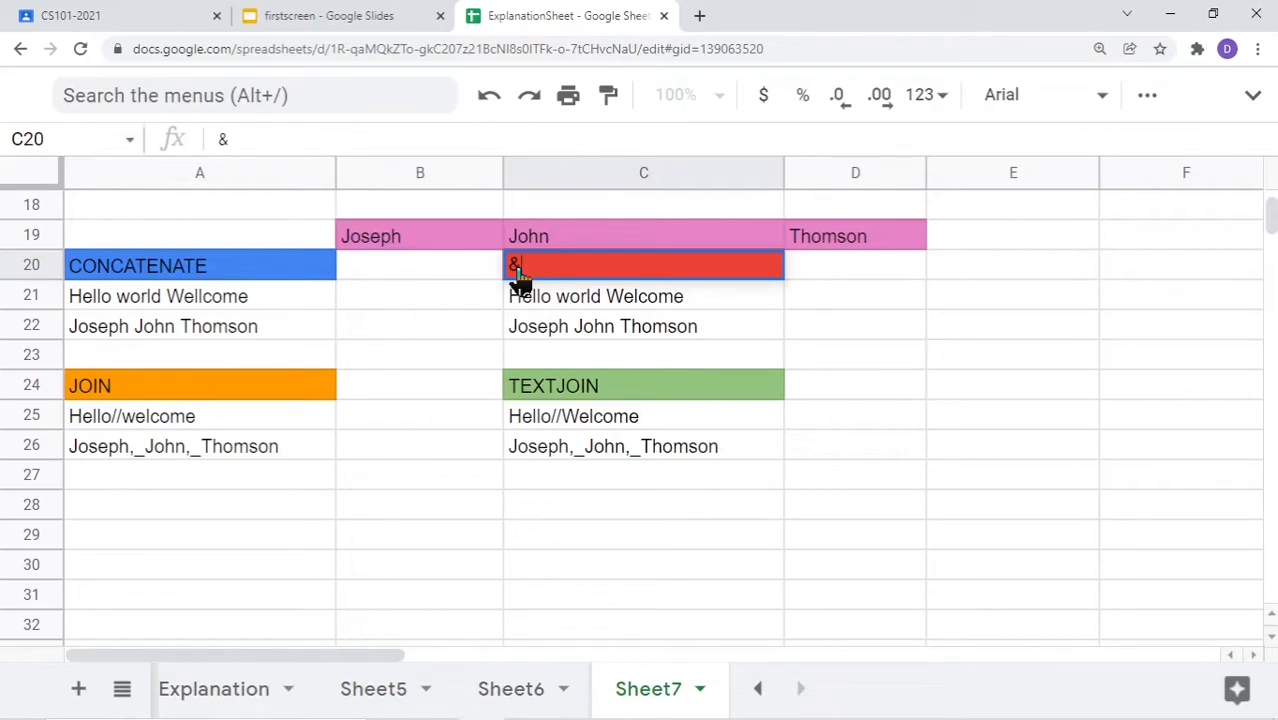
click(203, 279)
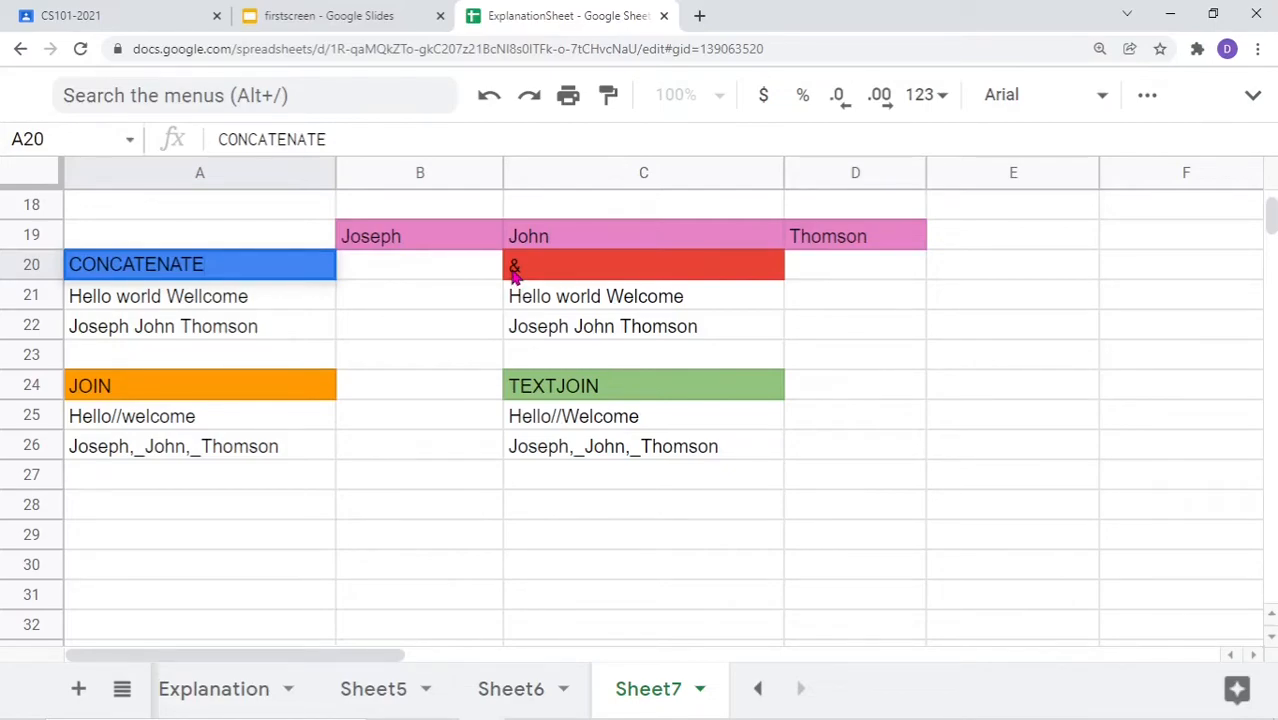
double_click(216, 514)
Enter =5+6 in A28 and =add(5,6) in B28, both returning 11
text(=5)
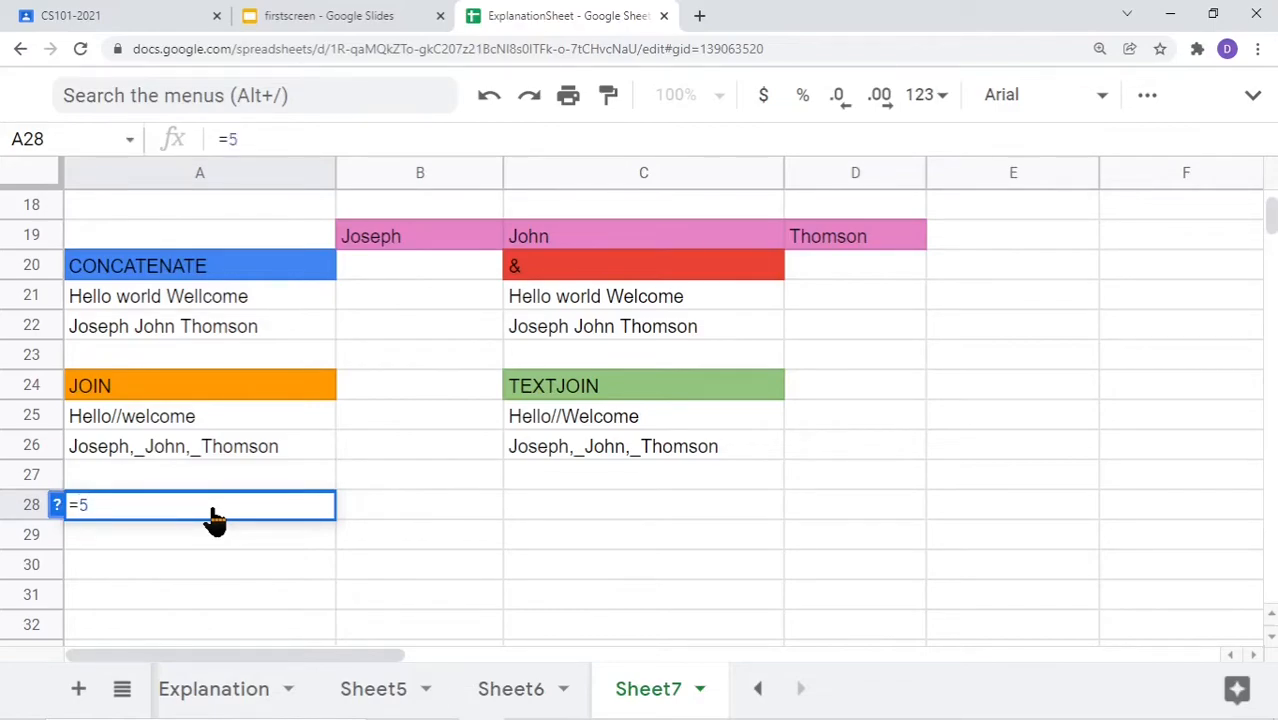
text(+6)
key(Return)
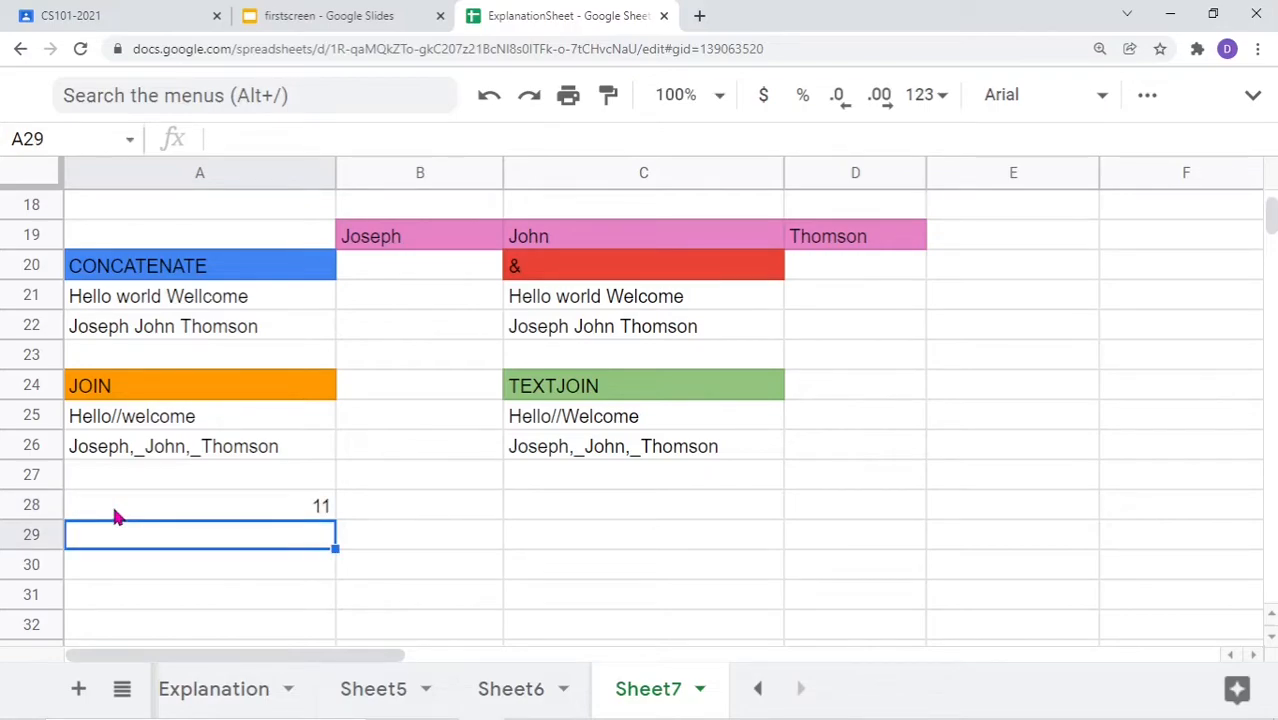
double_click(182, 507)
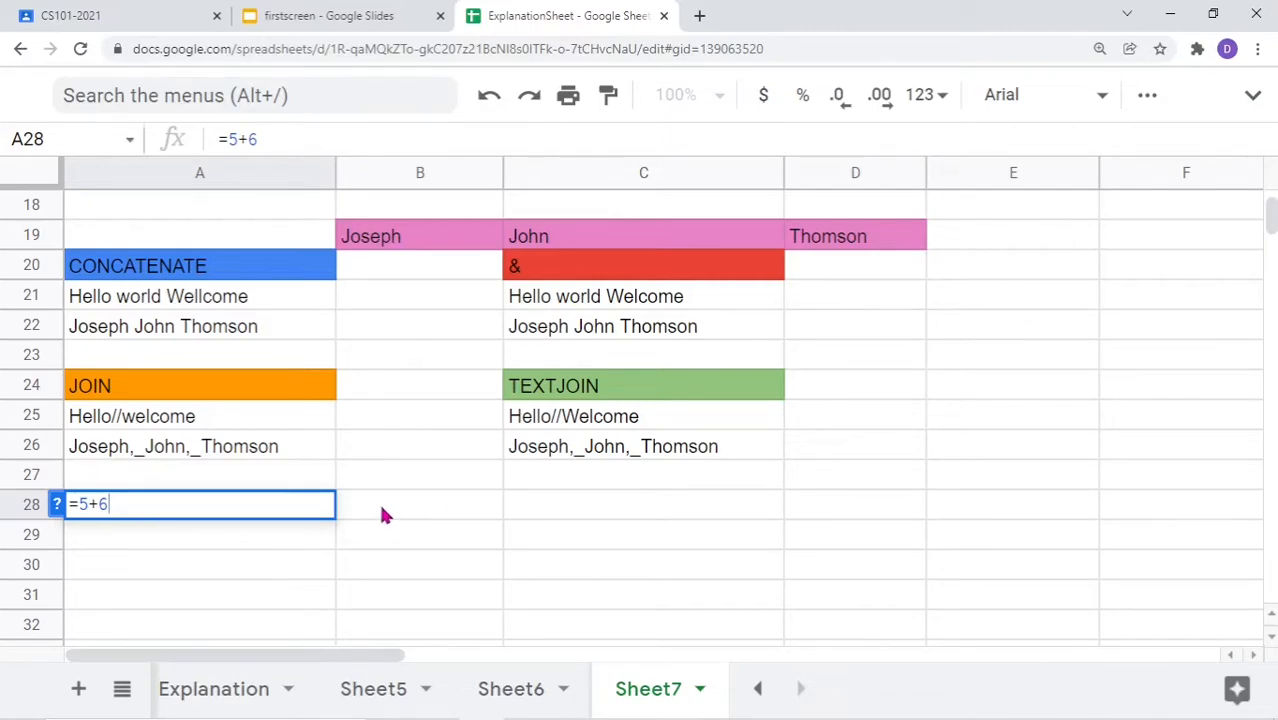
double_click(88, 512)
double_click(365, 512)
text(=ad)
text(d)
text((5,)
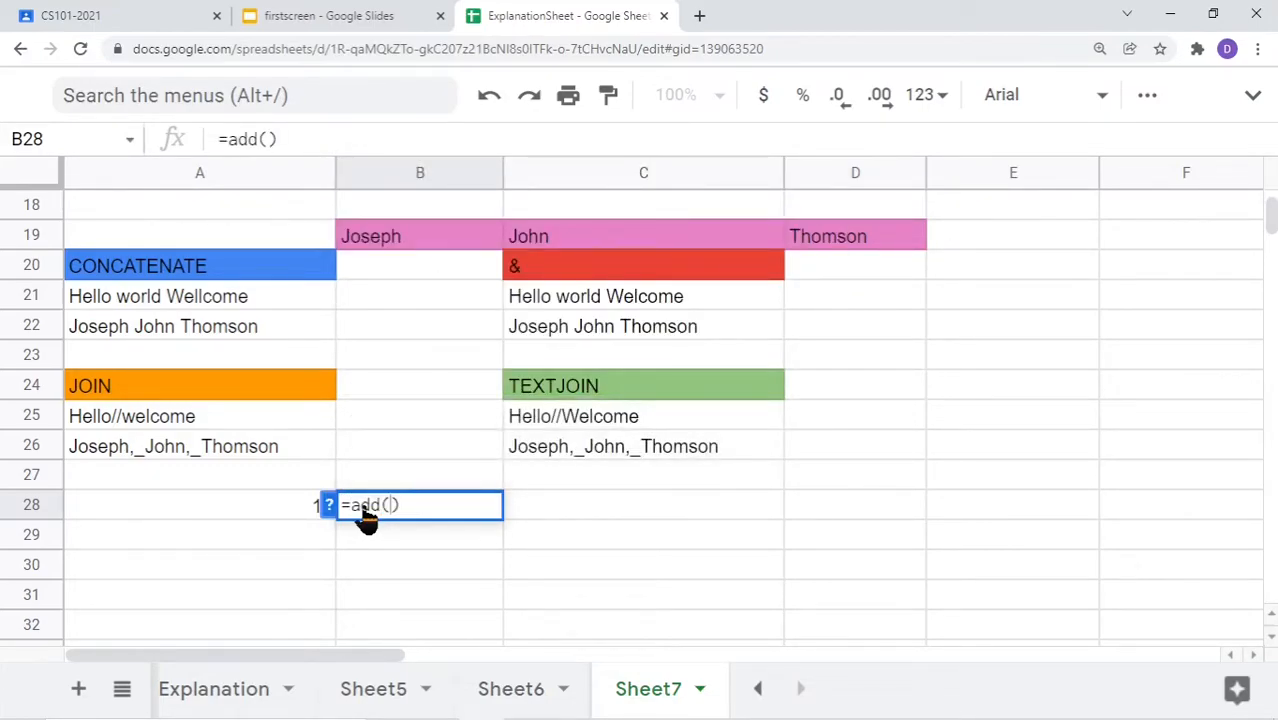
text(6)
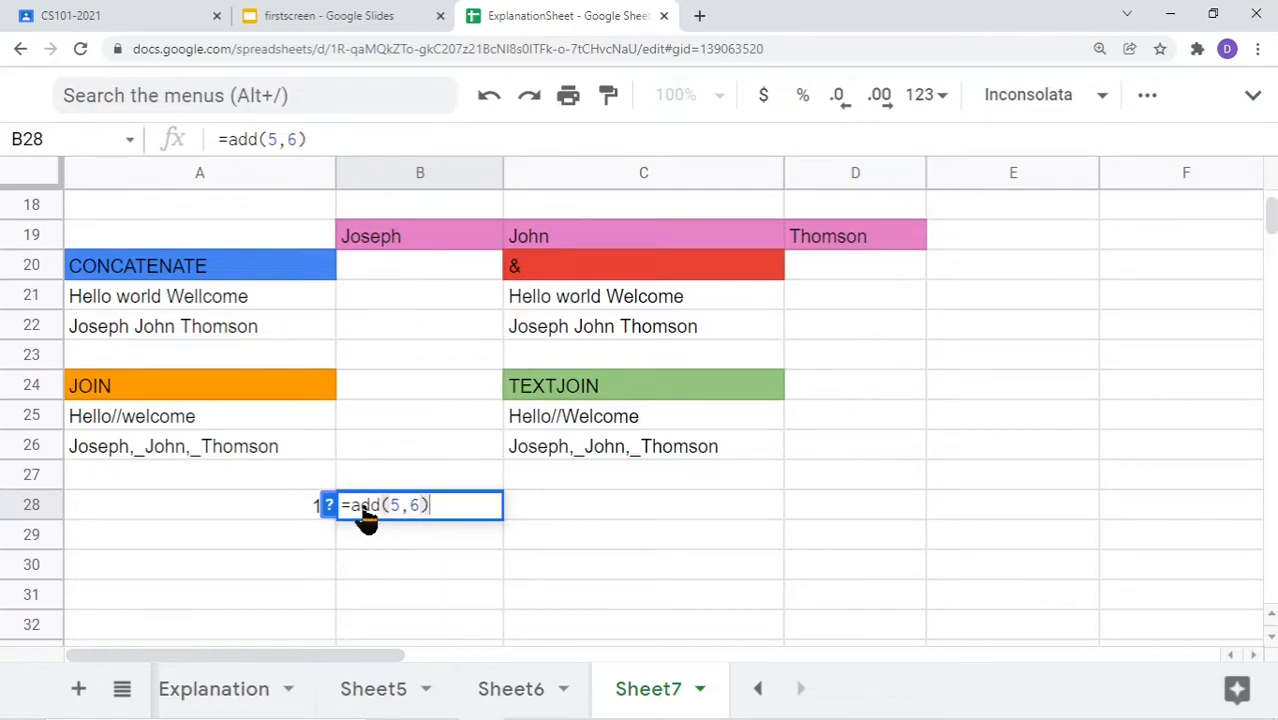
key(Return)
Compare B28's =add(5,6) with A28's =5+6 side by side, both yielding 11
click(366, 512)
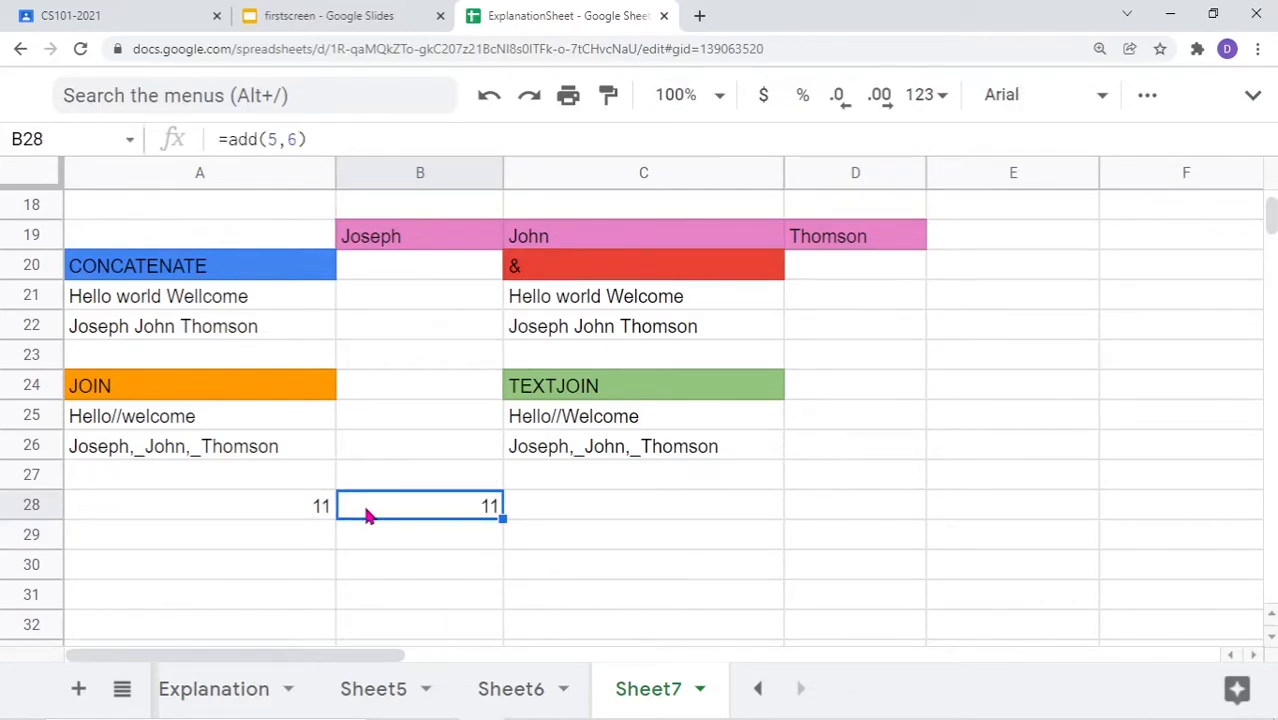
click(405, 531)
double_click(416, 513)
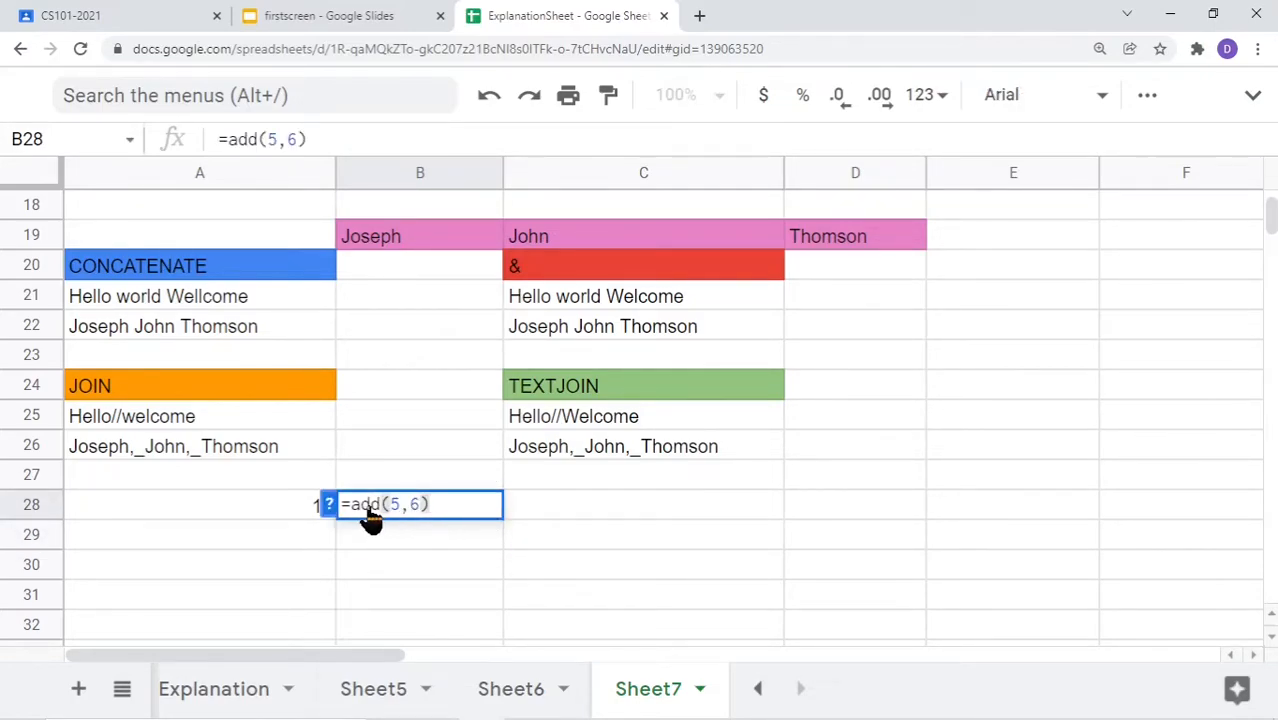
click(205, 513)
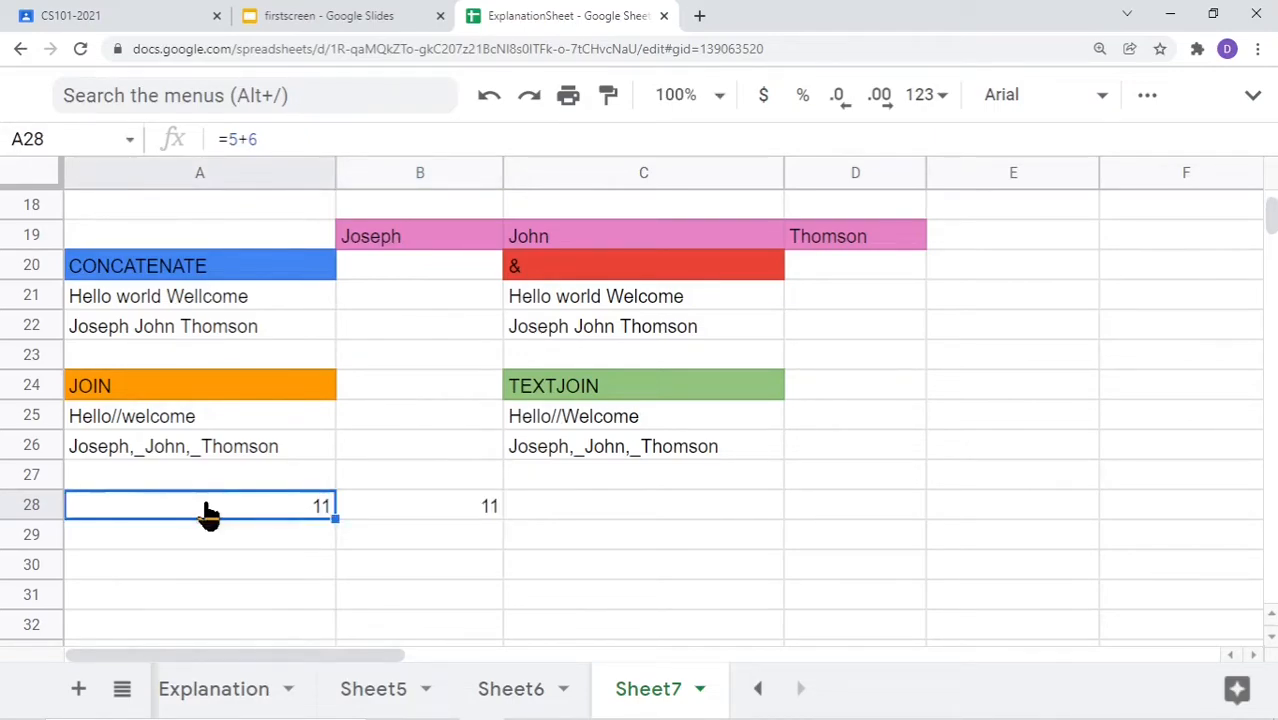
double_click(100, 510)
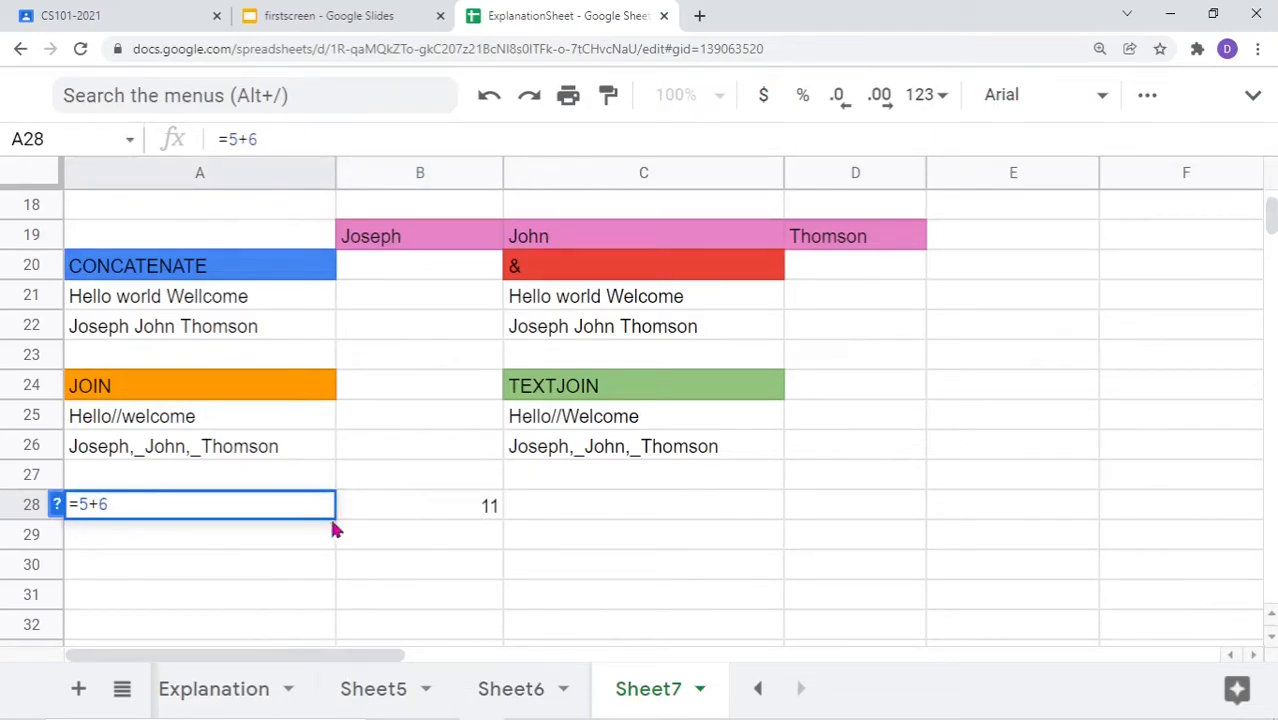
click(418, 516)
double_click(399, 515)
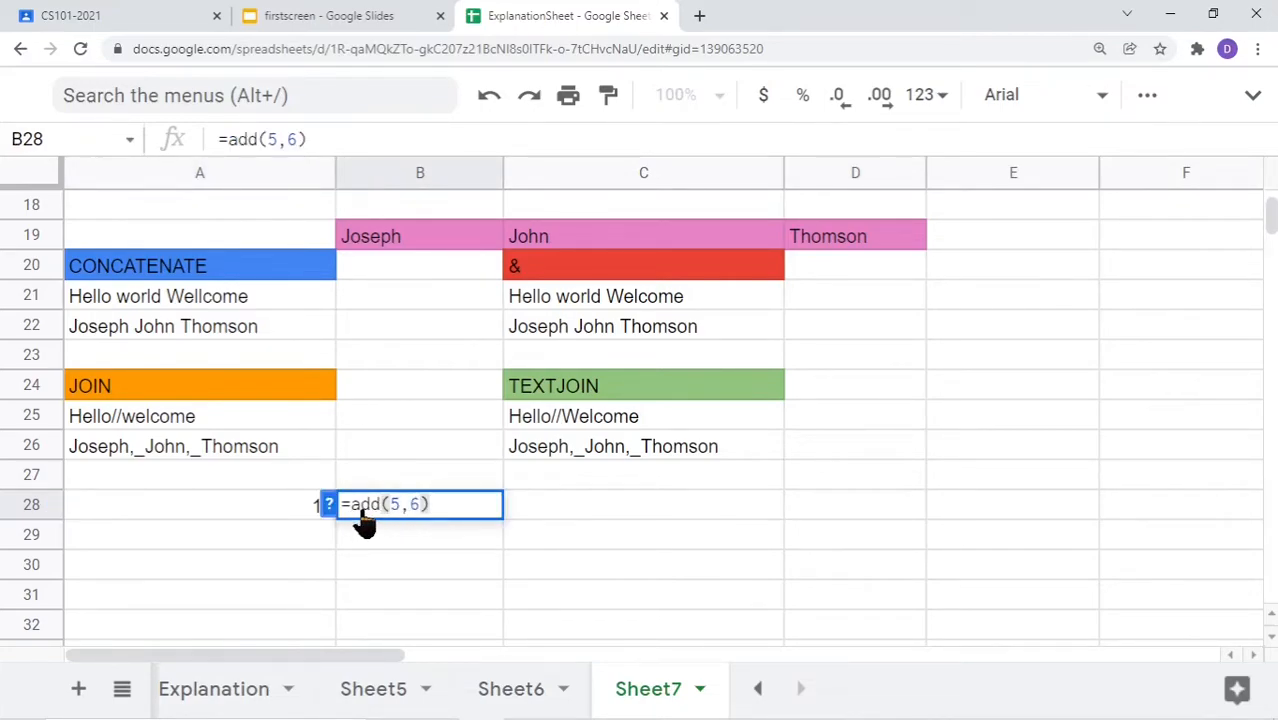
click(226, 531)
double_click(137, 514)
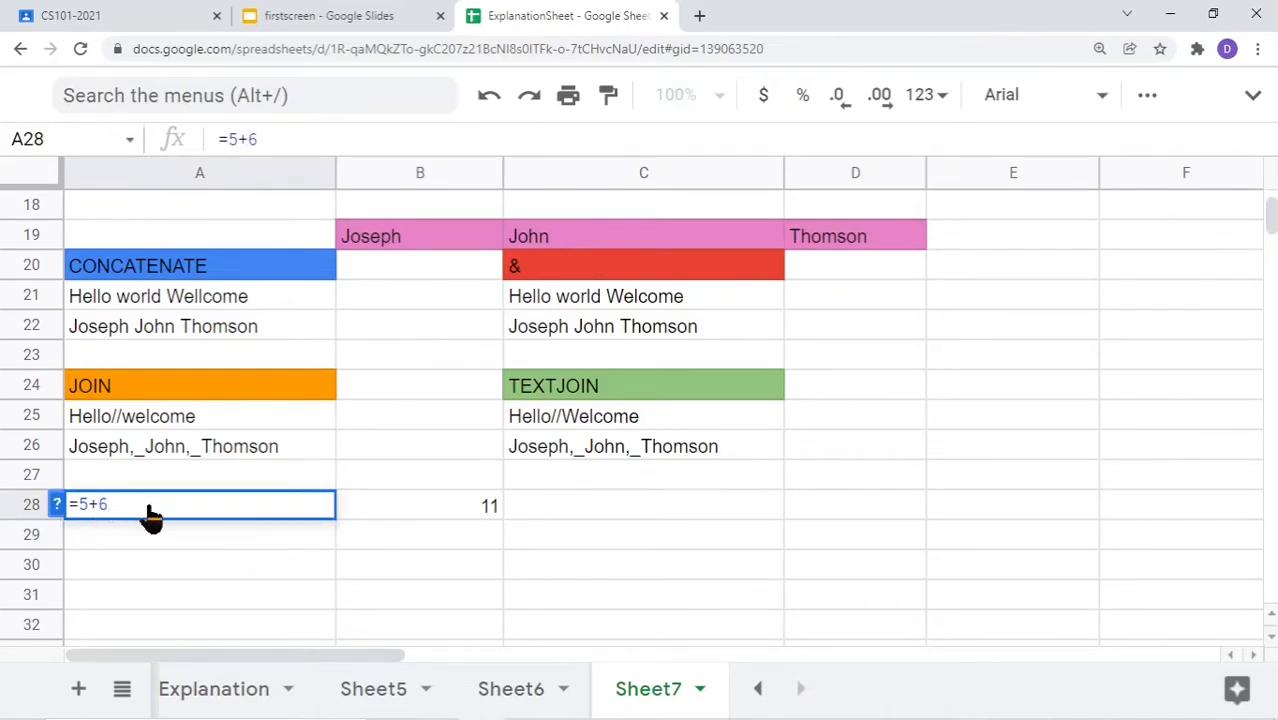
click(136, 547)
double_click(135, 546)
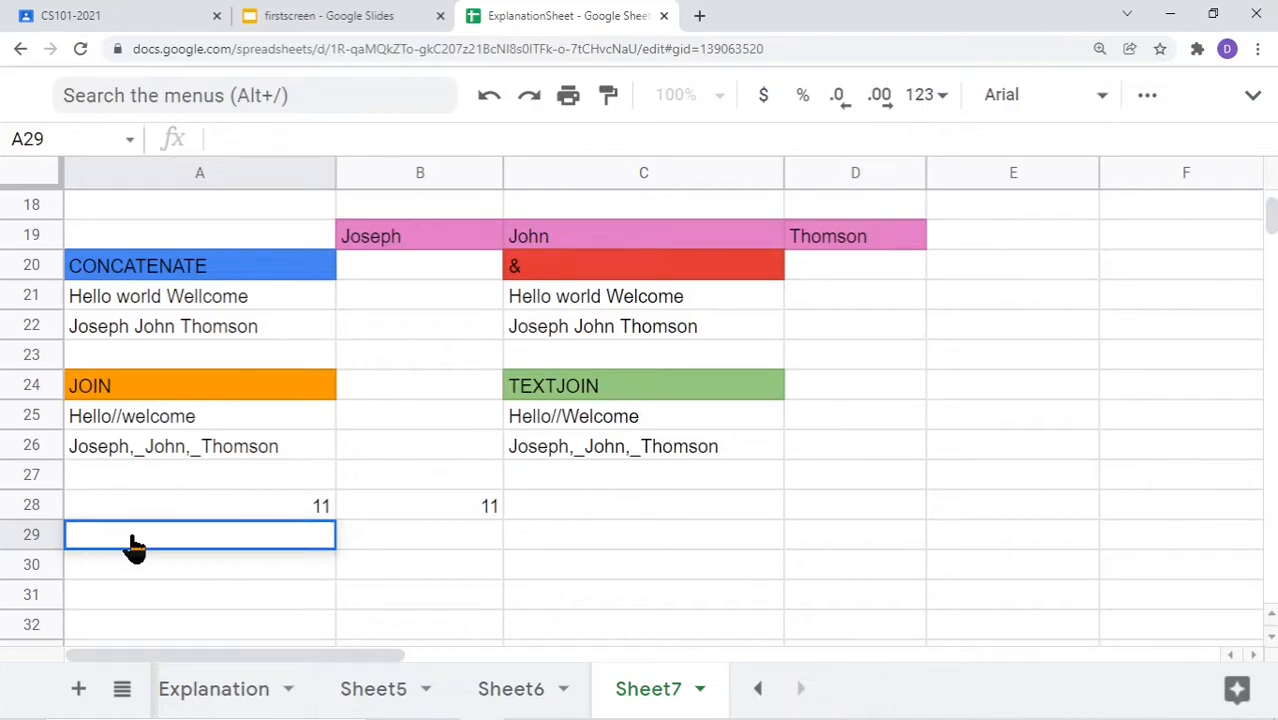
Enter =67>89 in A29, which returns FALSE
text(=6)
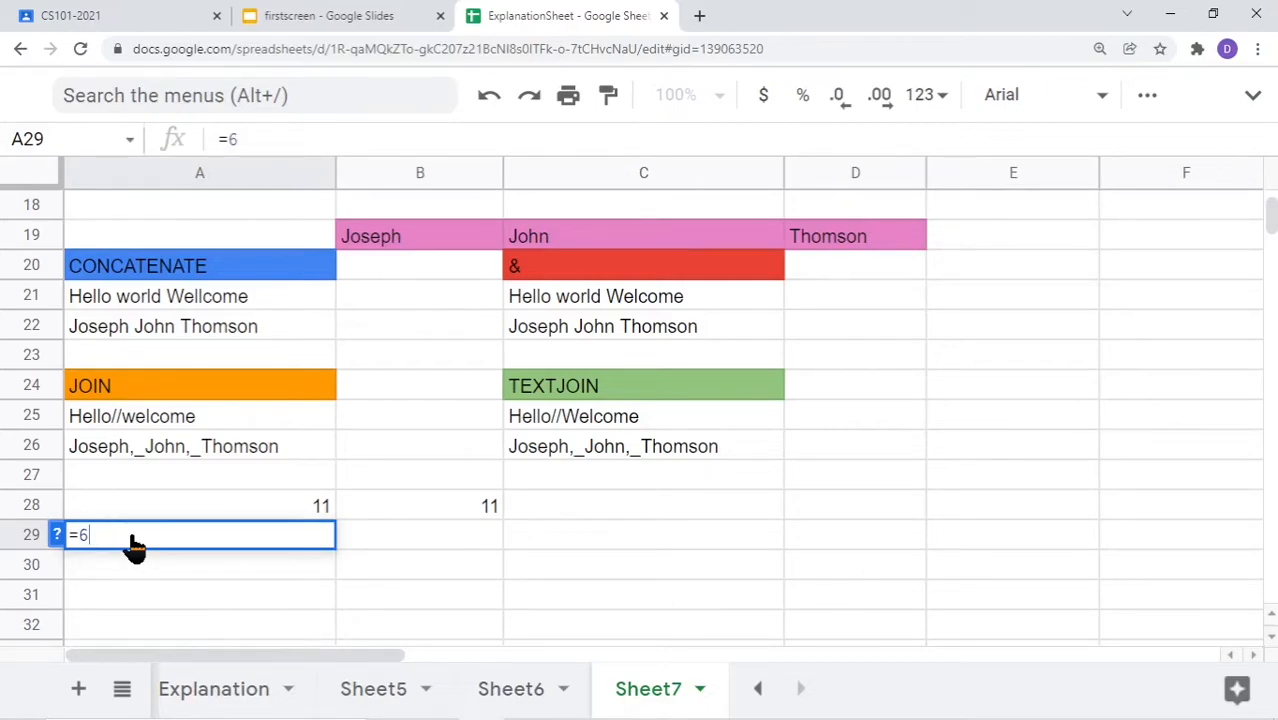
text(7>89)
key(Return)
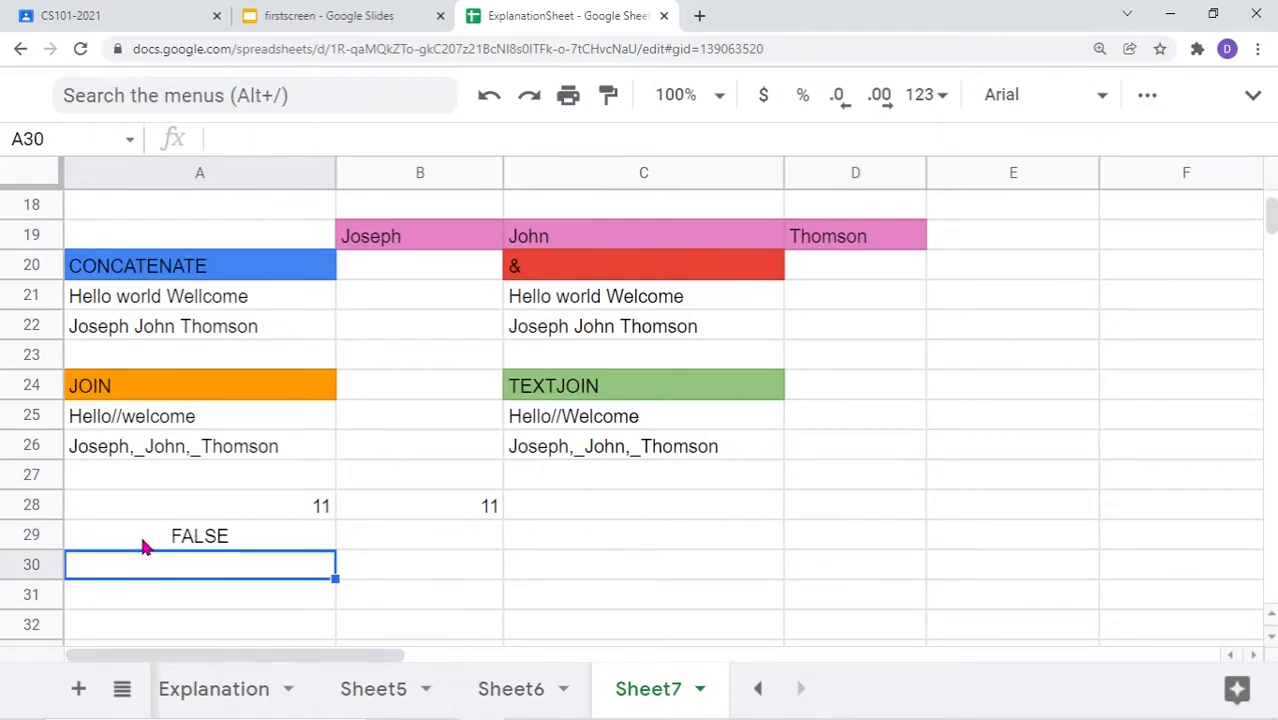
click(238, 538)
double_click(86, 545)
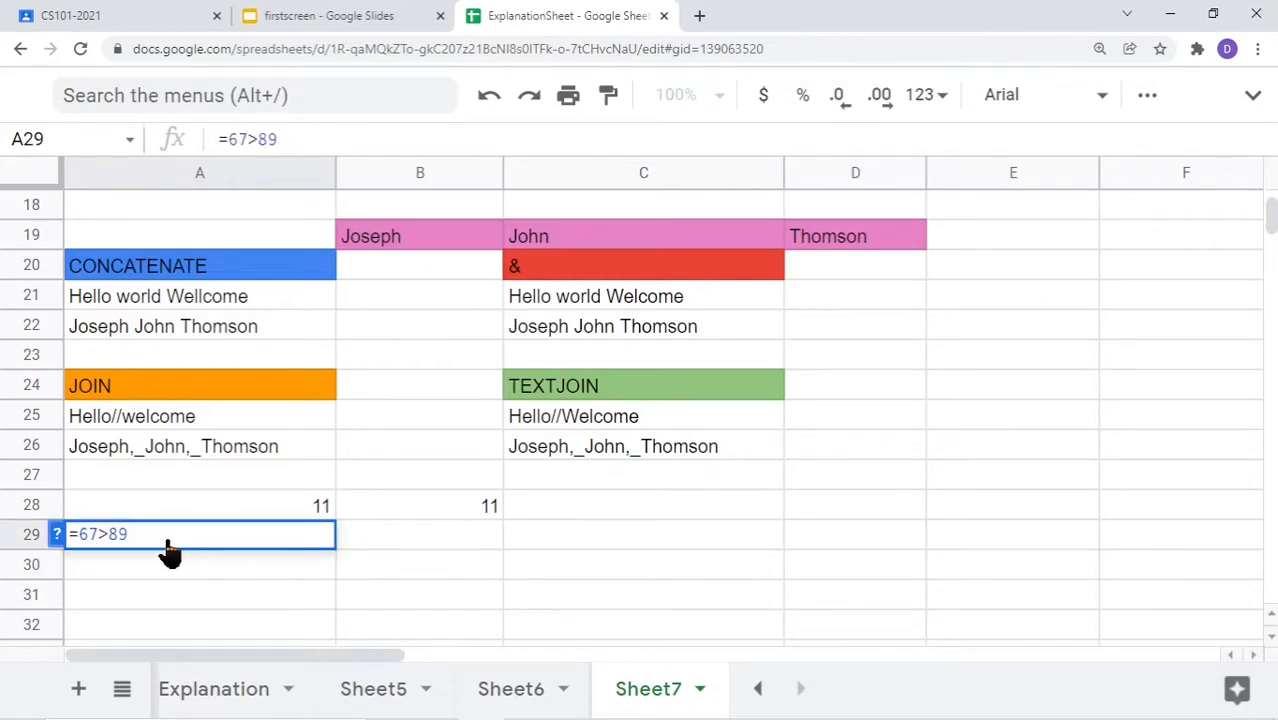
Enter =gt(67,87) in B29, then correct it to =gt(67,89)
click(388, 542)
double_click(388, 542)
text(=)
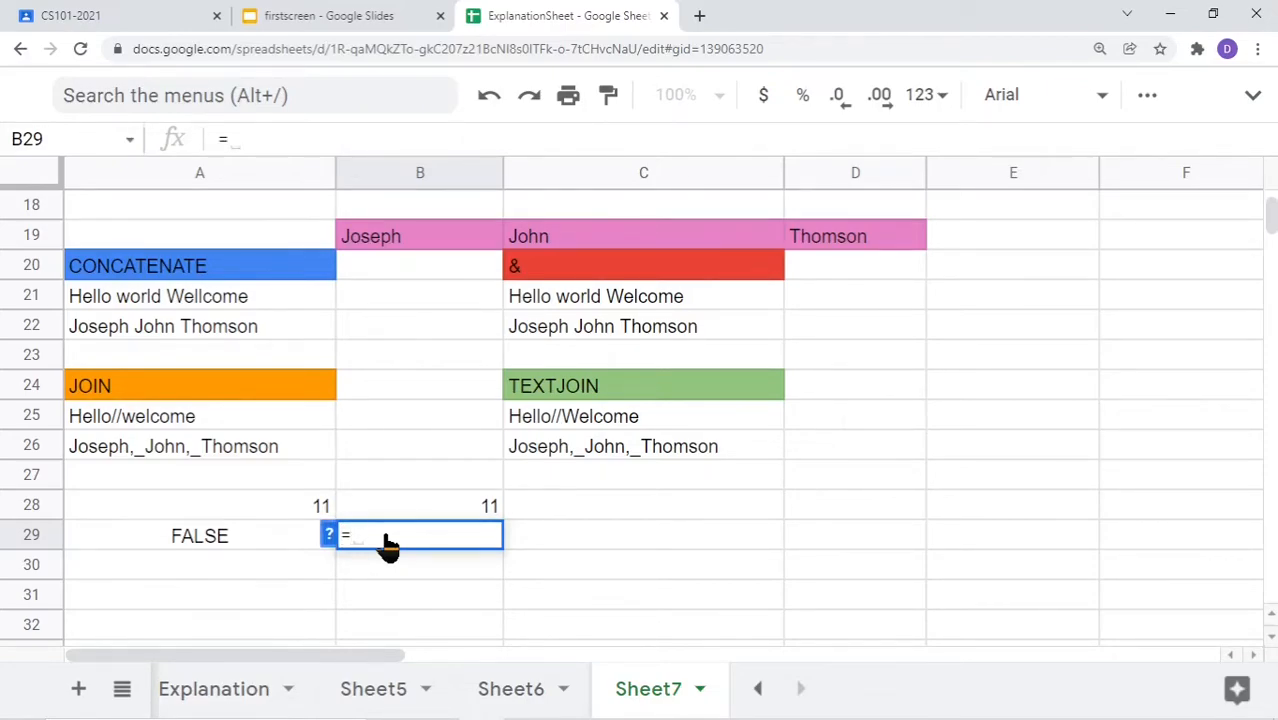
text(gt)
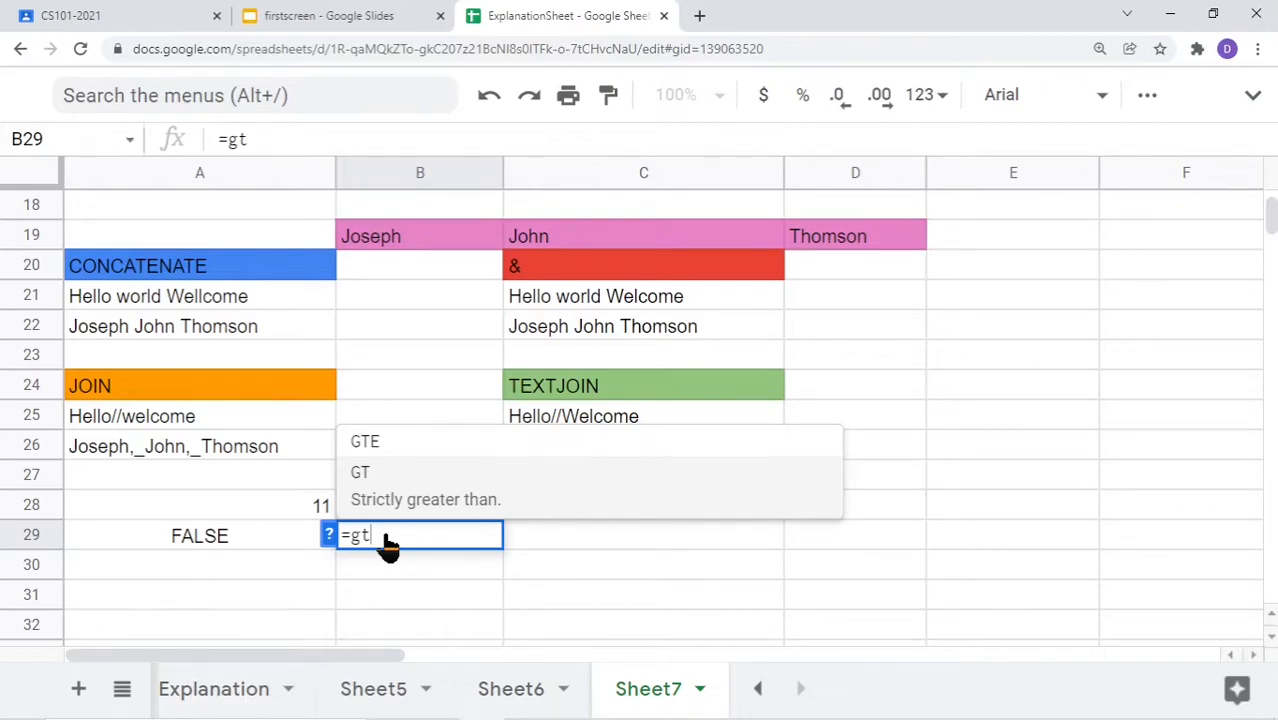
text(()
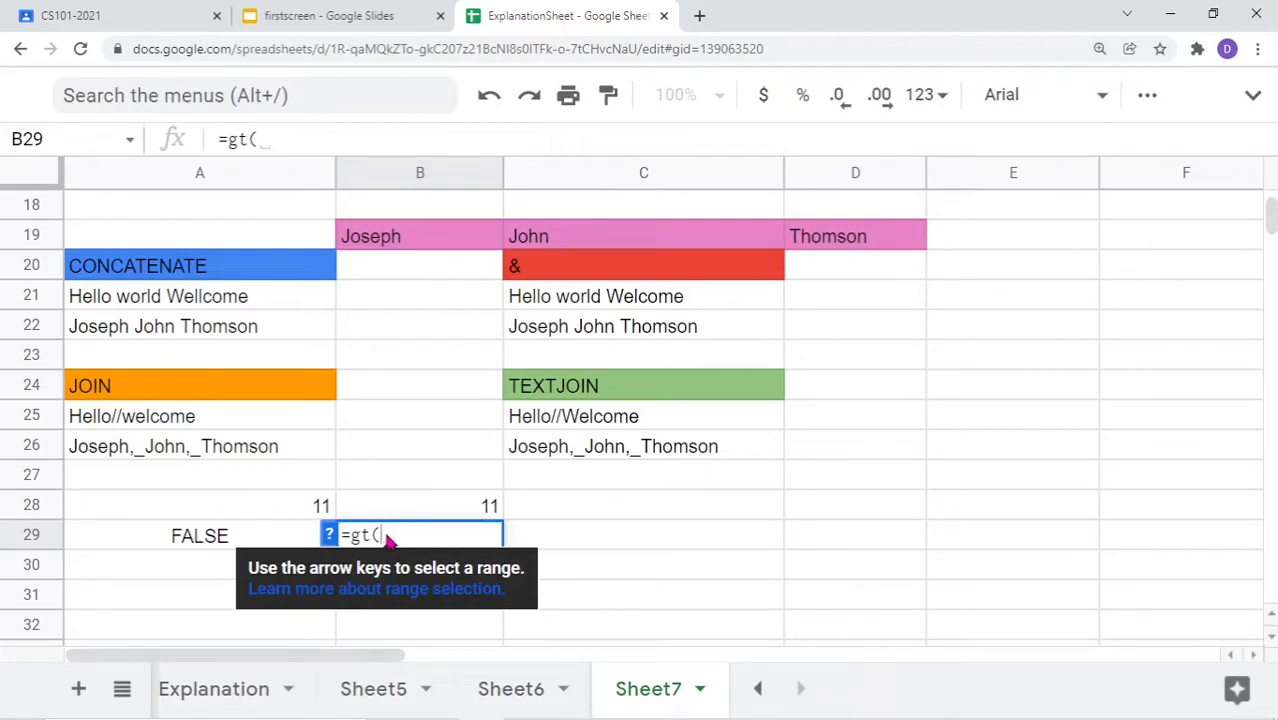
text(67)
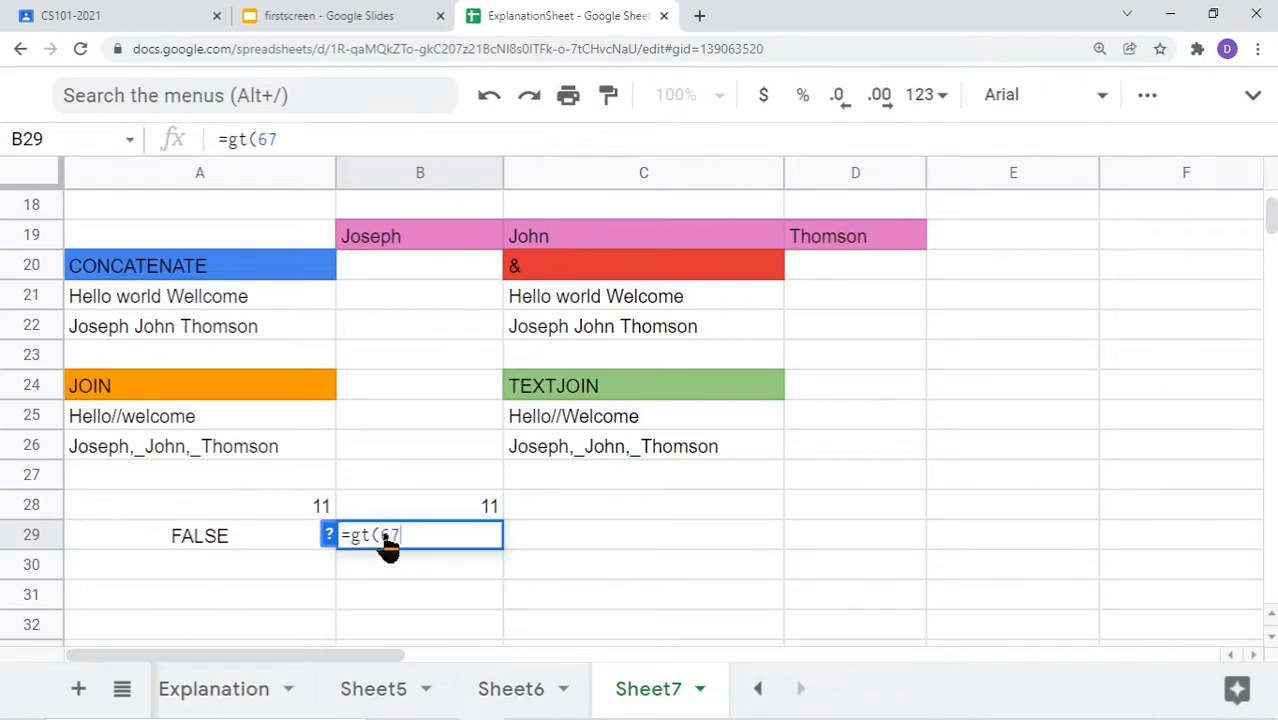
text(,87))
key(Return)
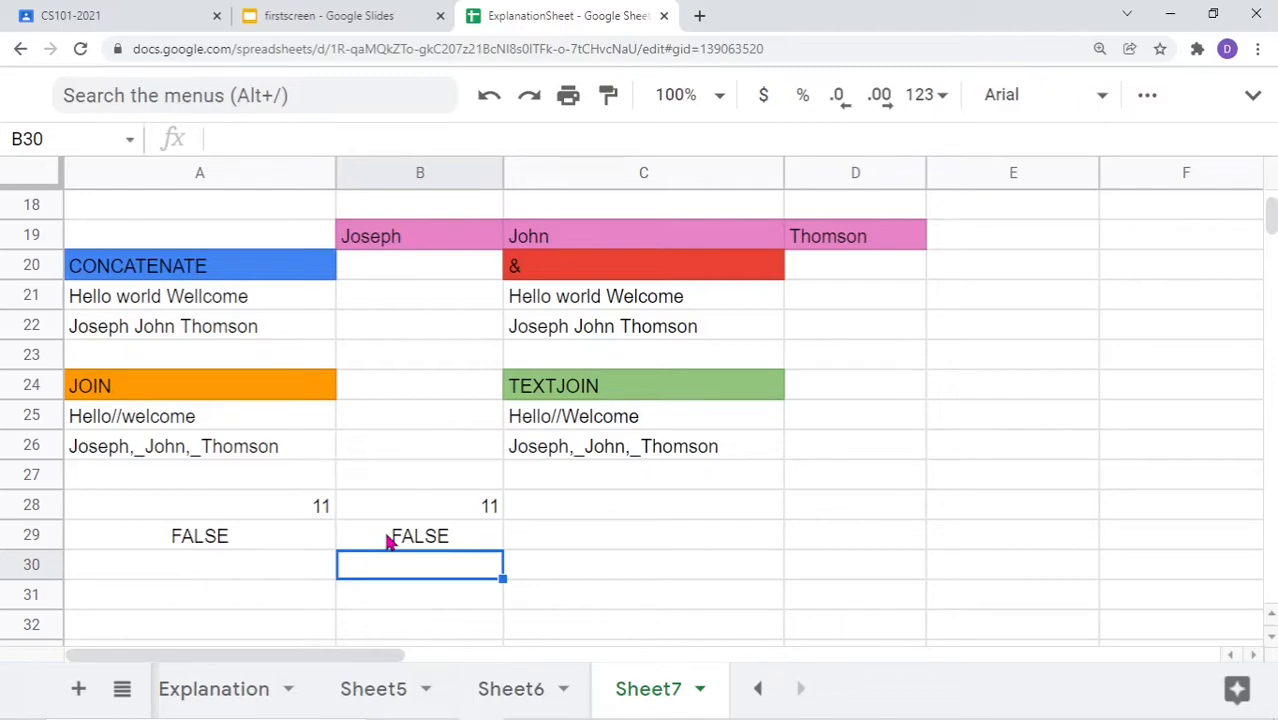
click(222, 540)
double_click(222, 542)
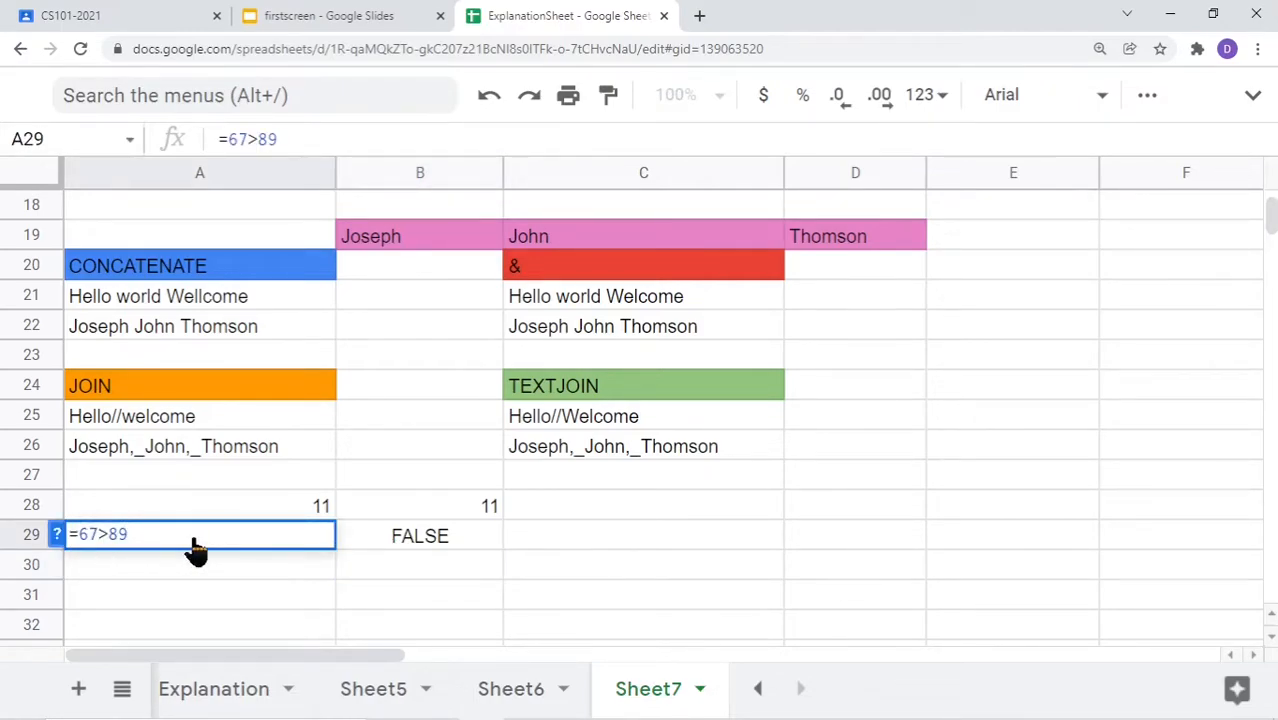
double_click(428, 540)
key(BackSpace)
text(9)
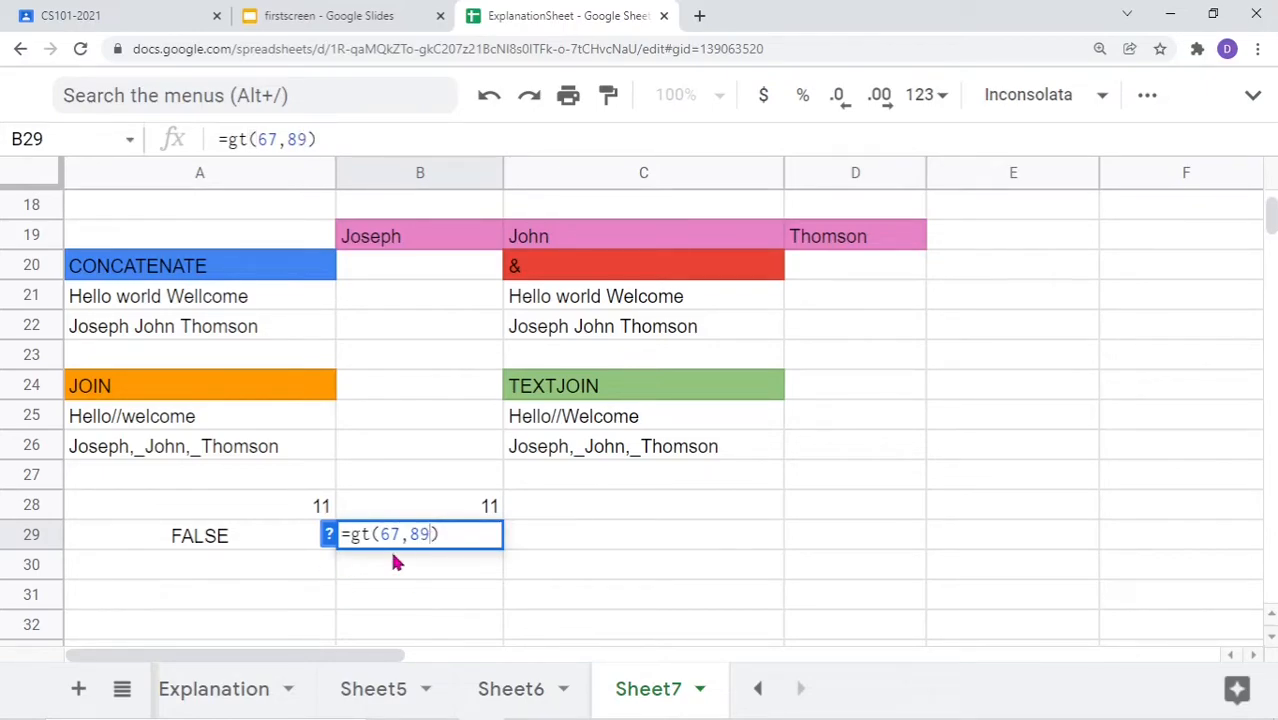
key(Return)
Compare A29's =67>89 with B29's =gt(67,89), both showing FALSE
click(232, 516)
double_click(230, 518)
double_click(222, 545)
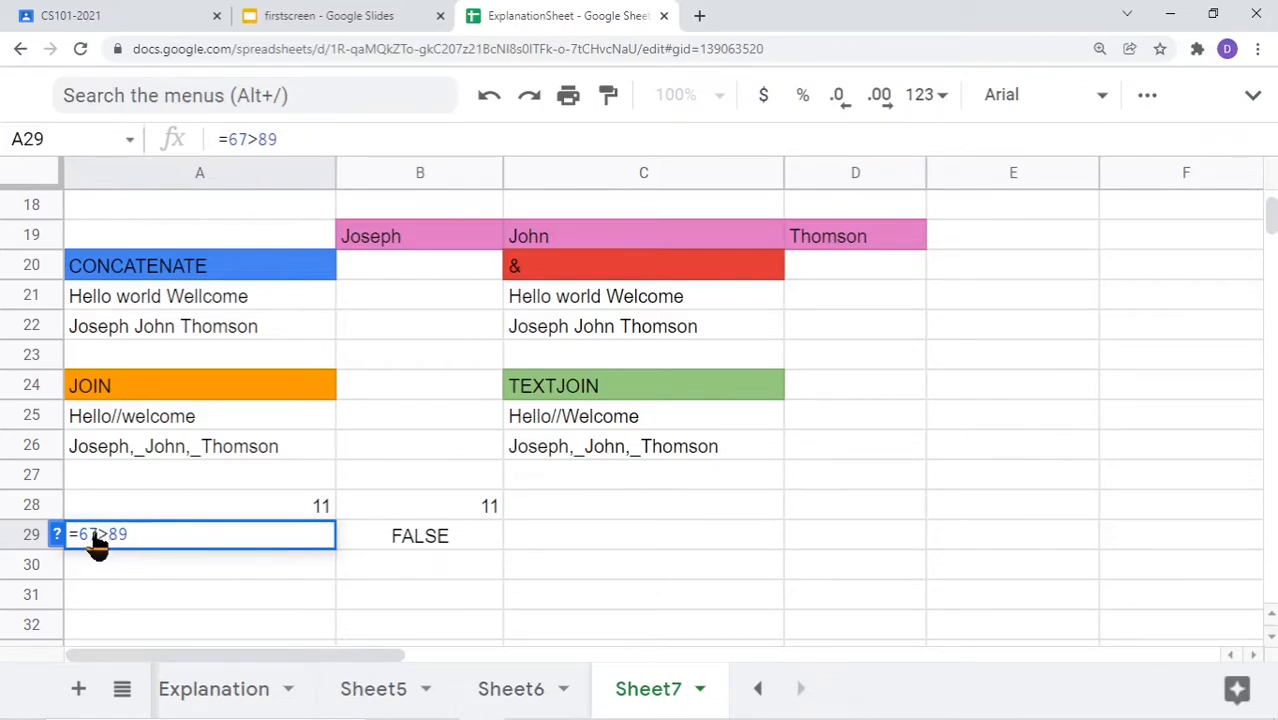
click(377, 540)
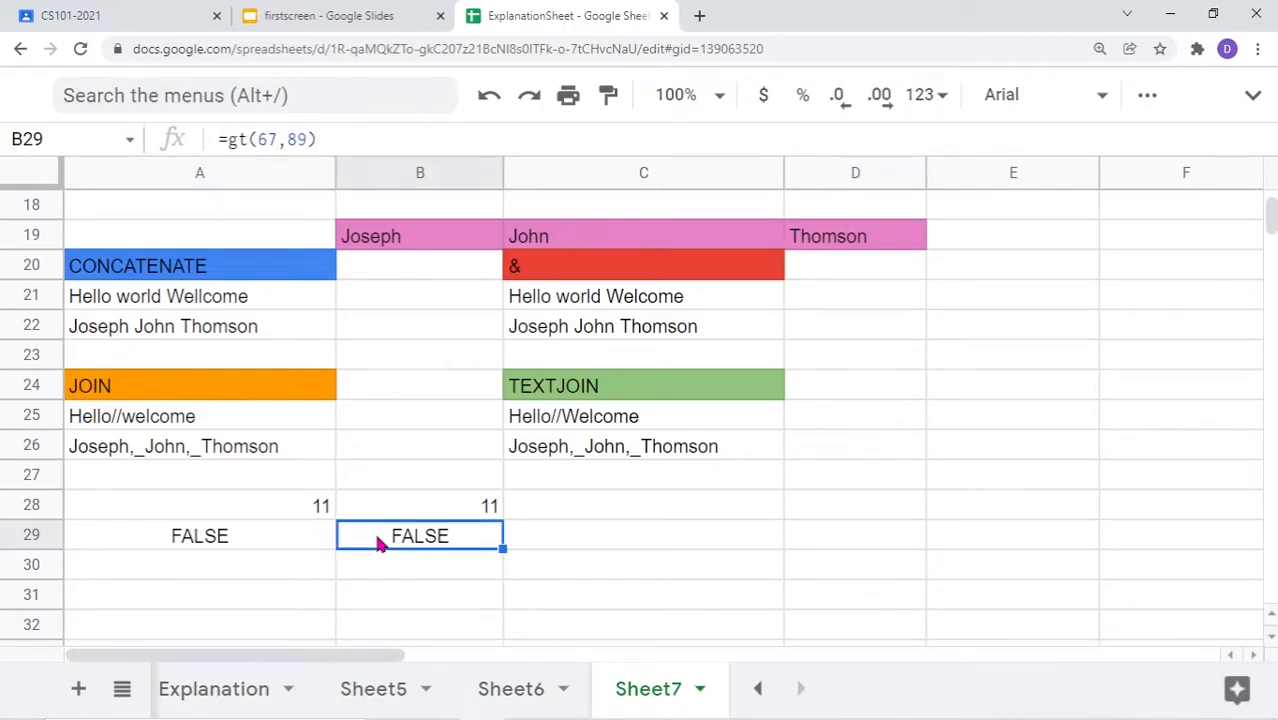
double_click(377, 540)
click(366, 546)
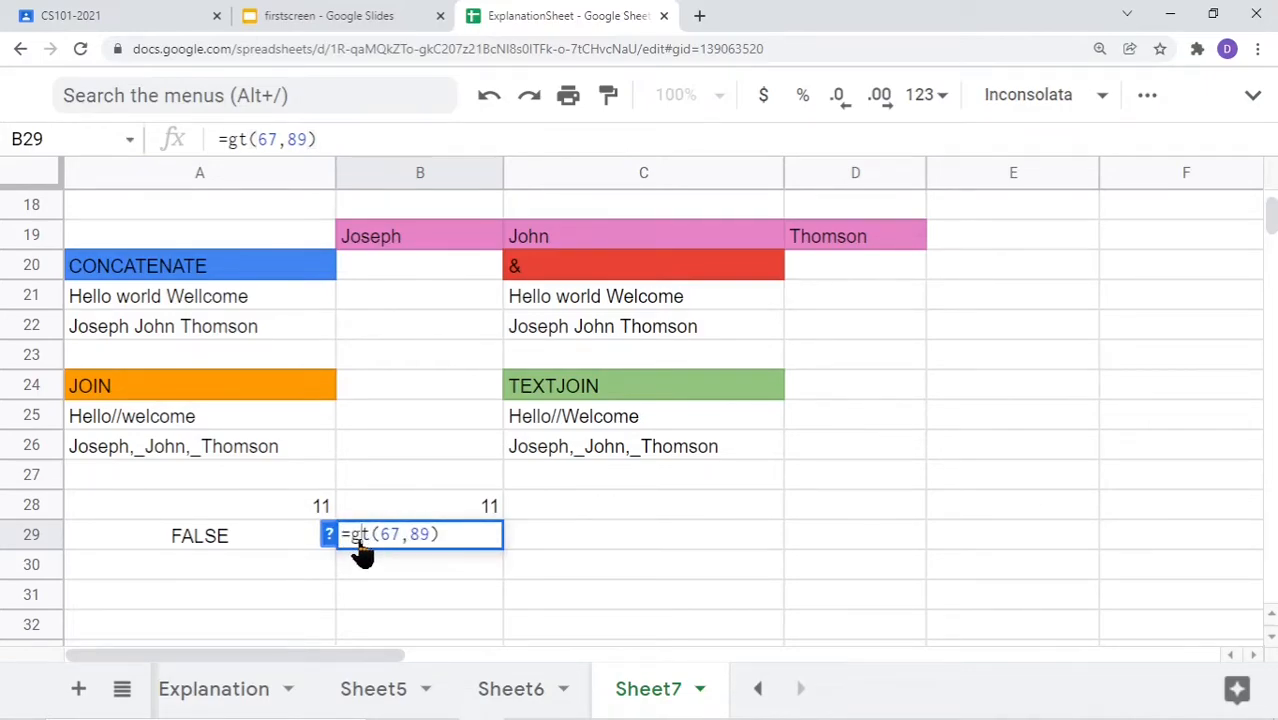
click(143, 572)
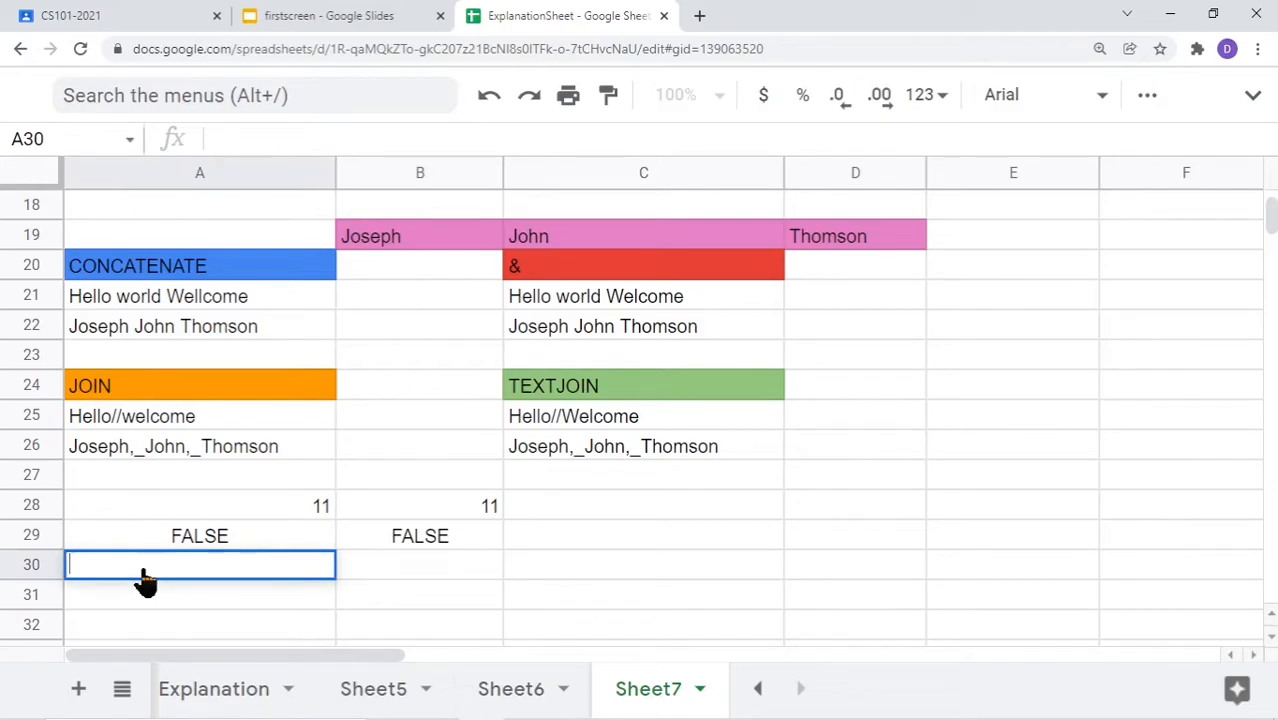
Enter =78<89 in A30, returning TRUE
text(=78<89)
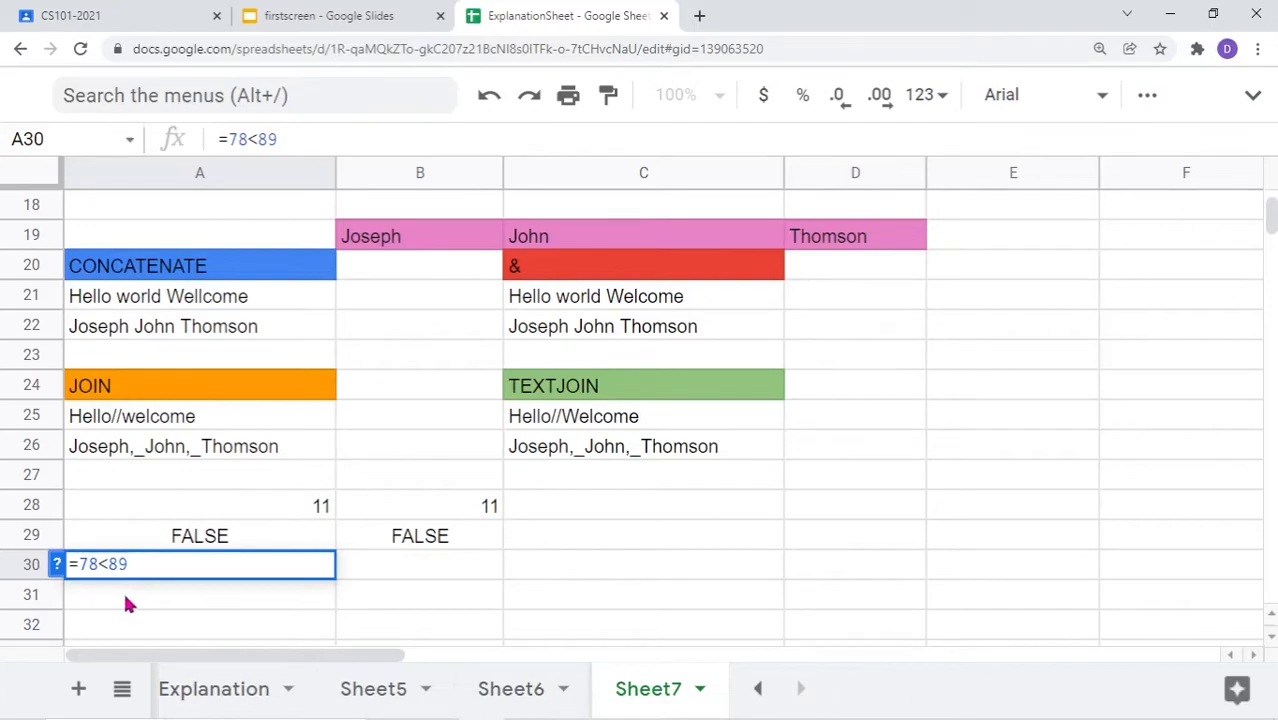
key(Return)
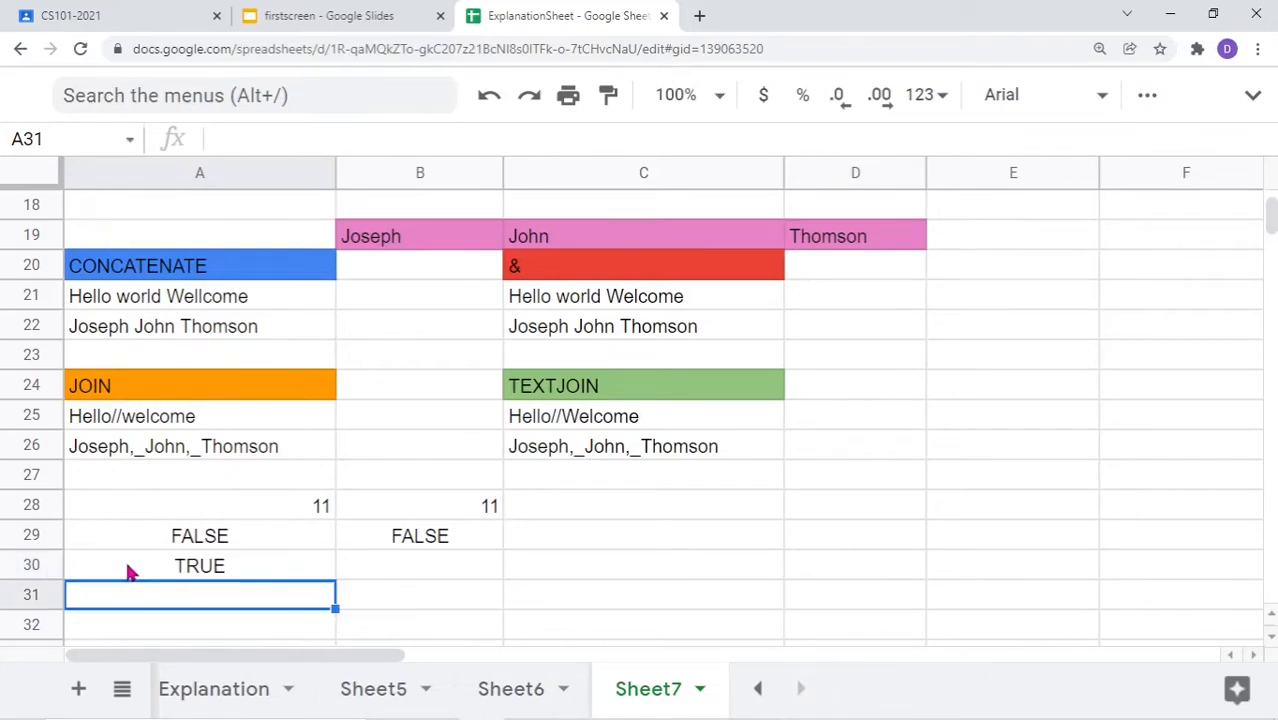
double_click(228, 568)
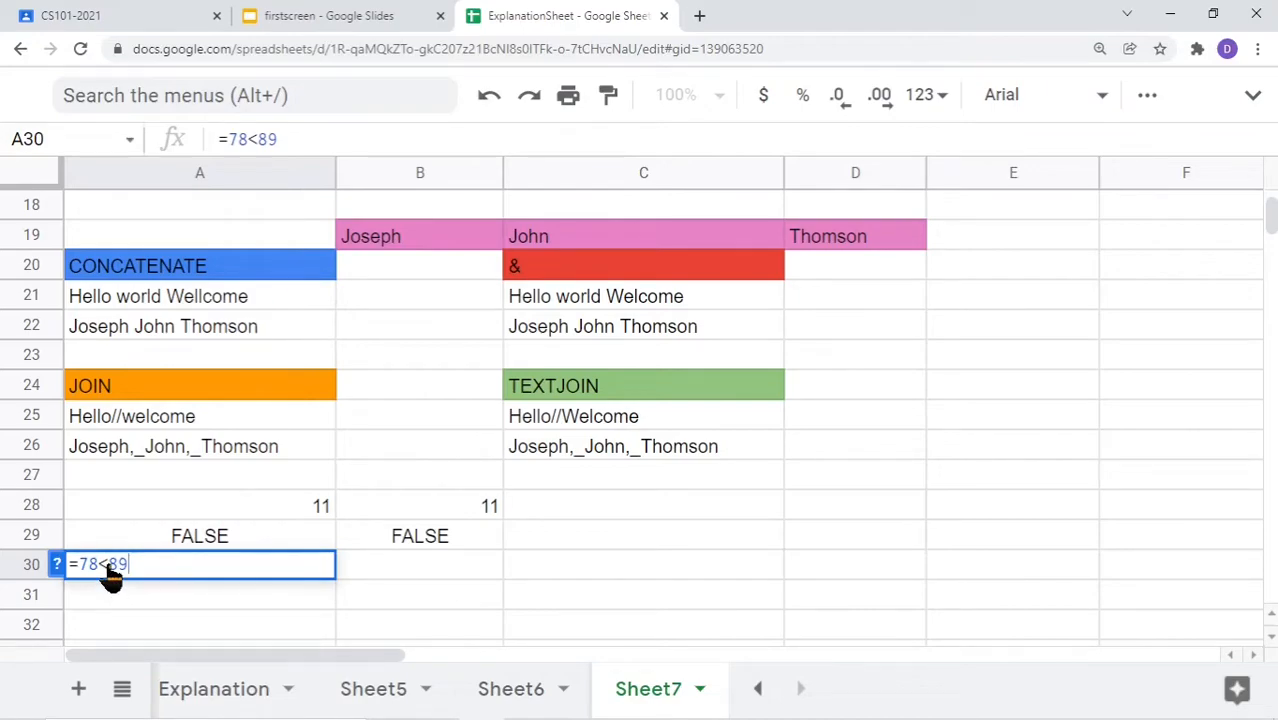
drag(100, 568, 112, 568)
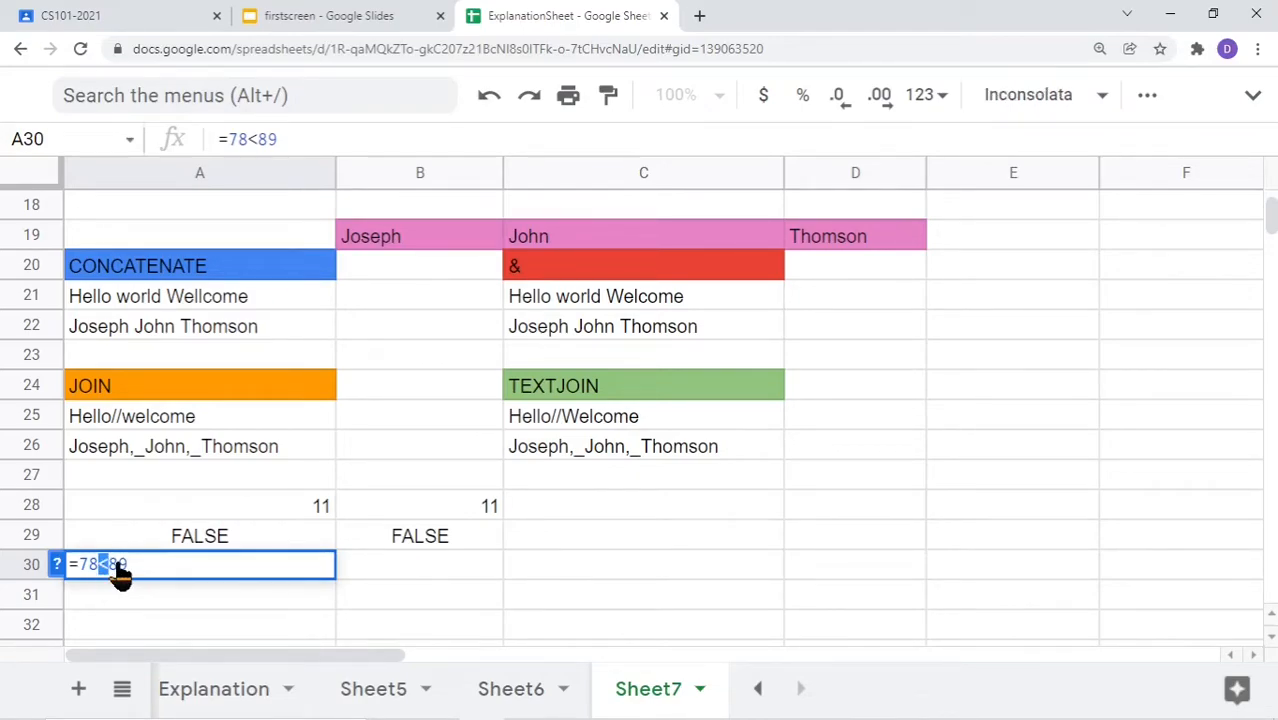
click(428, 572)
key(Escape)
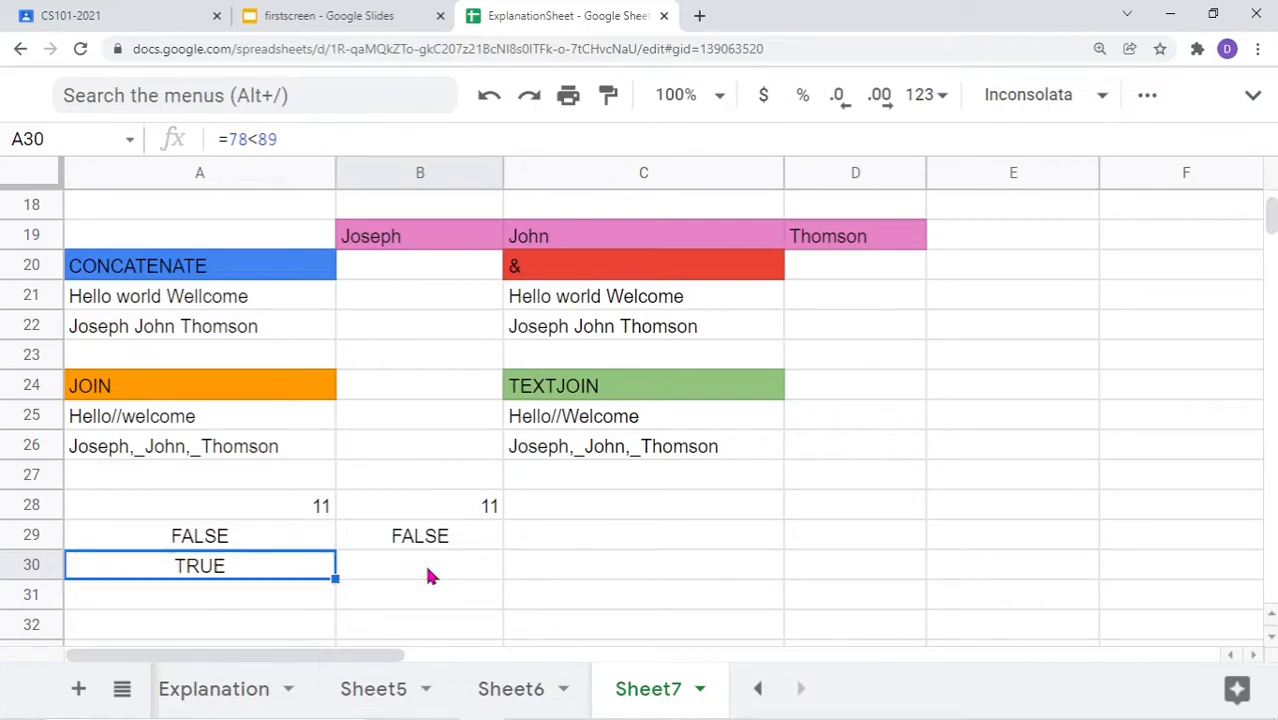
Enter =lt(45,56) in B30 and compare it with A30; both show TRUE
click(428, 572)
text(=)
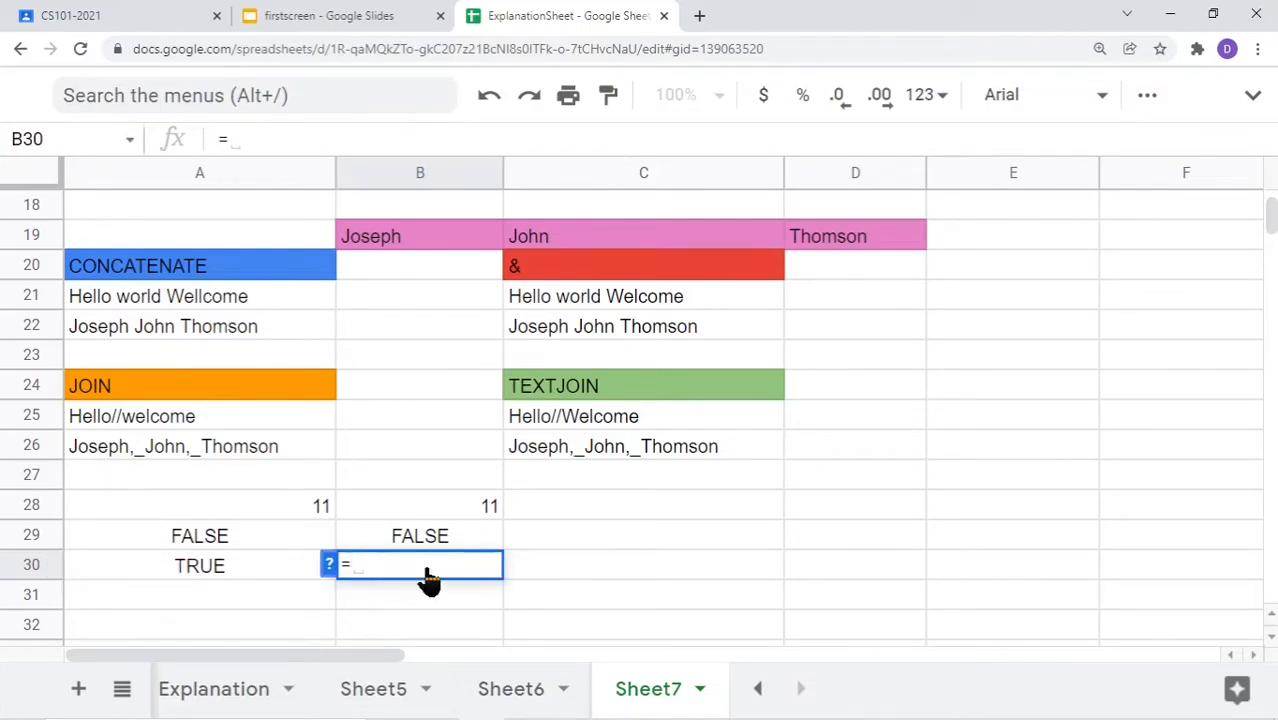
text(lt)
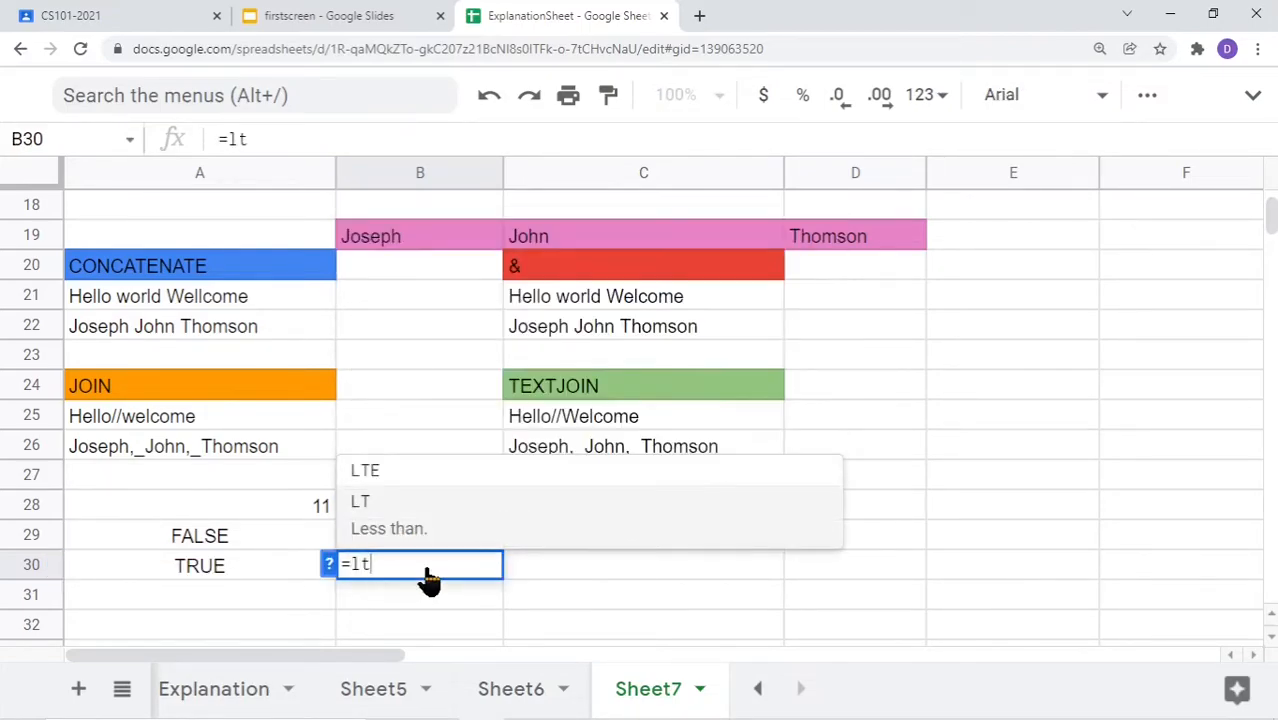
text((45,56))
key(Return)
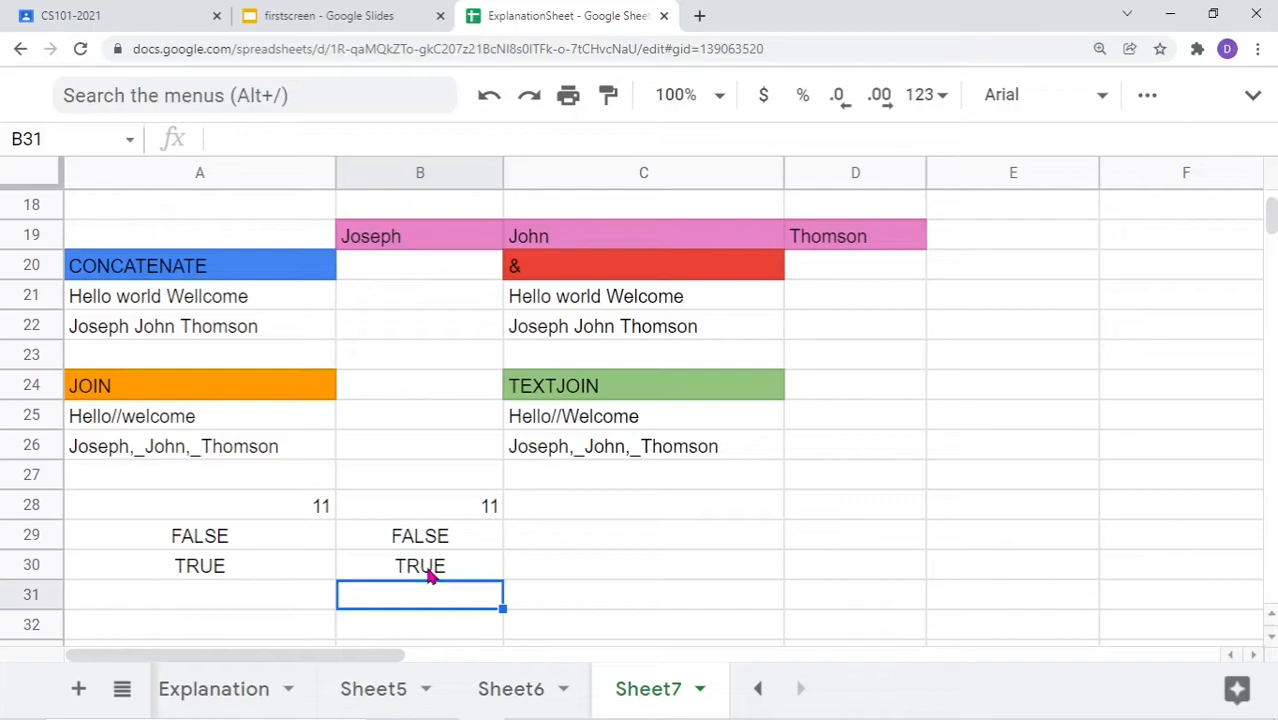
double_click(205, 570)
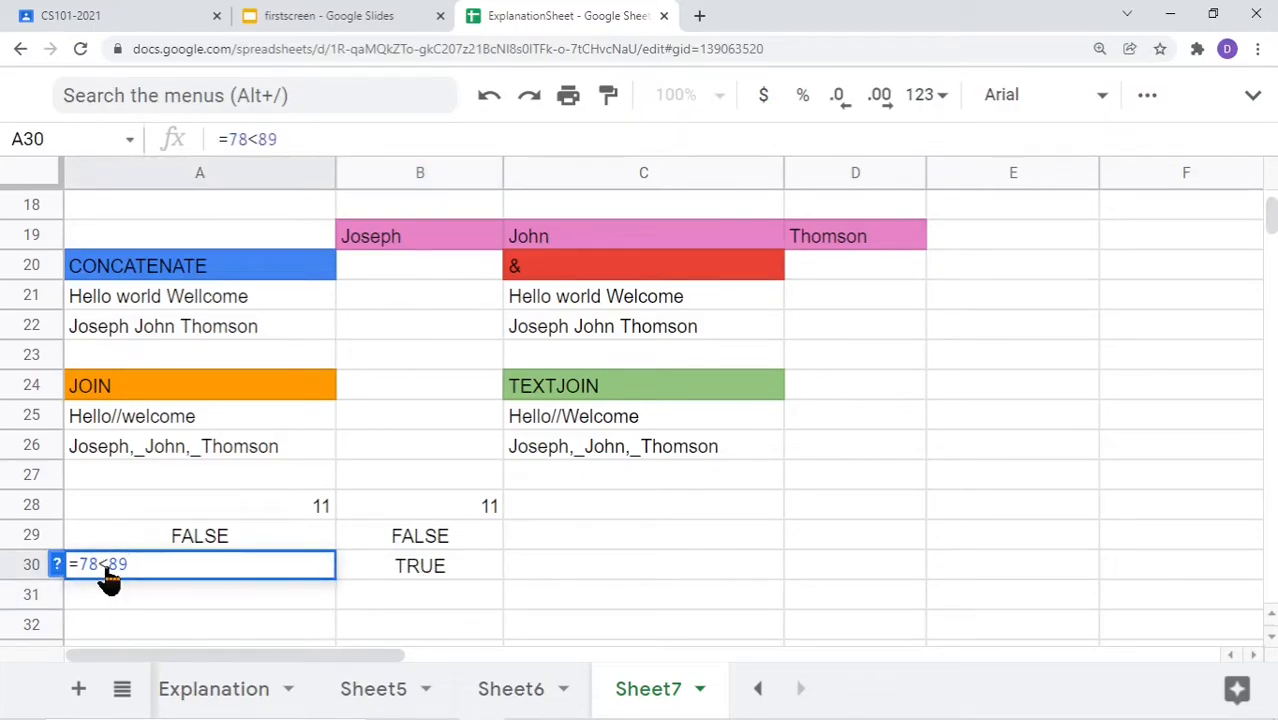
drag(108, 572, 101, 574)
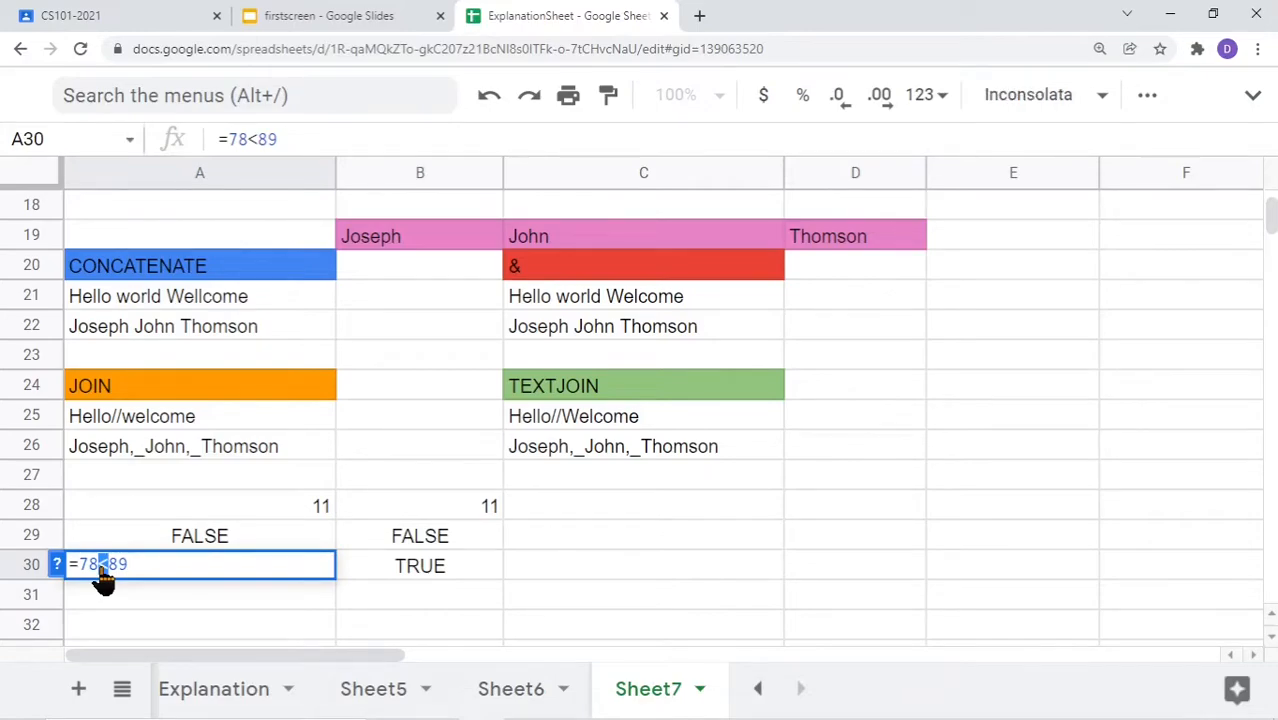
click(408, 580)
key(Escape)
click(408, 580)
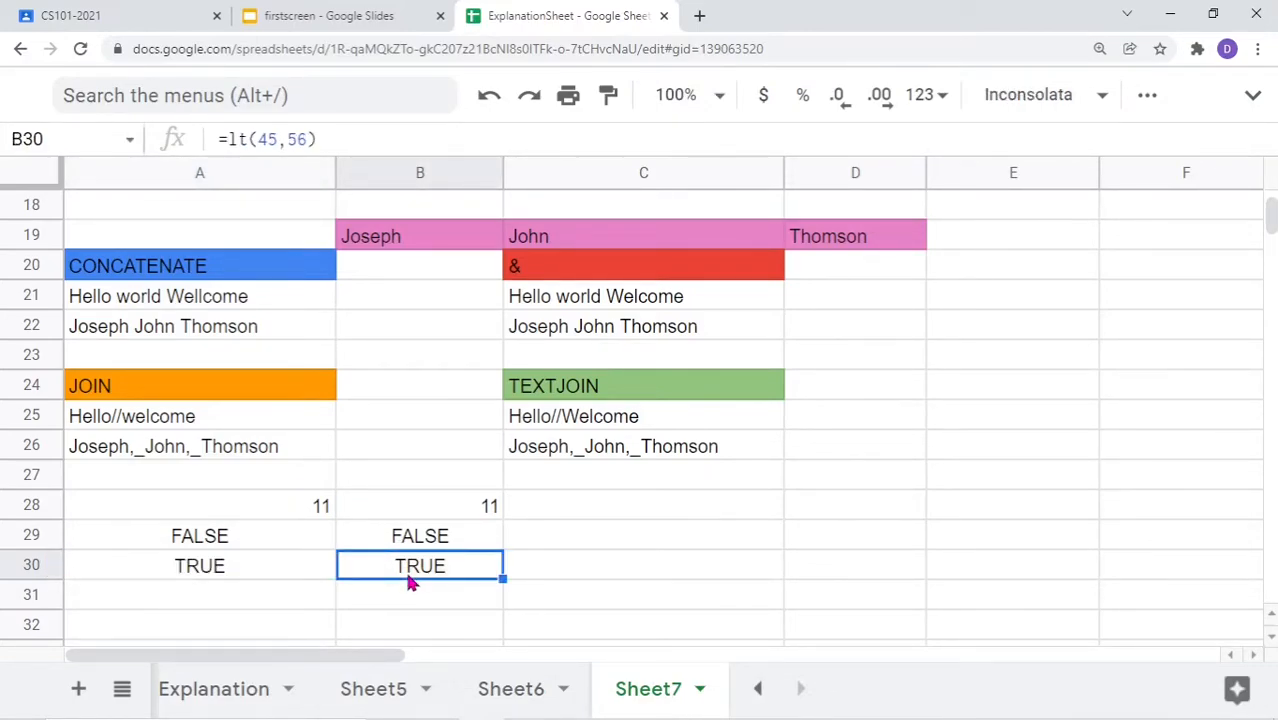
double_click(408, 580)
double_click(205, 535)
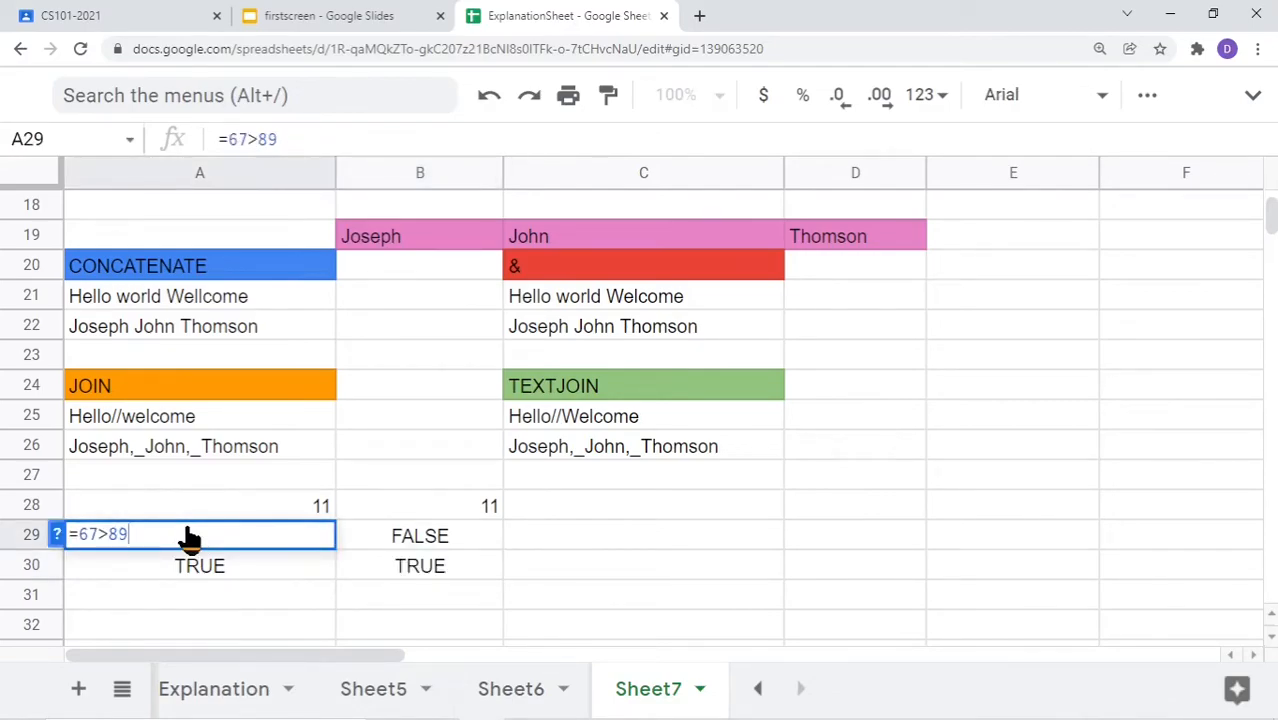
click(100, 538)
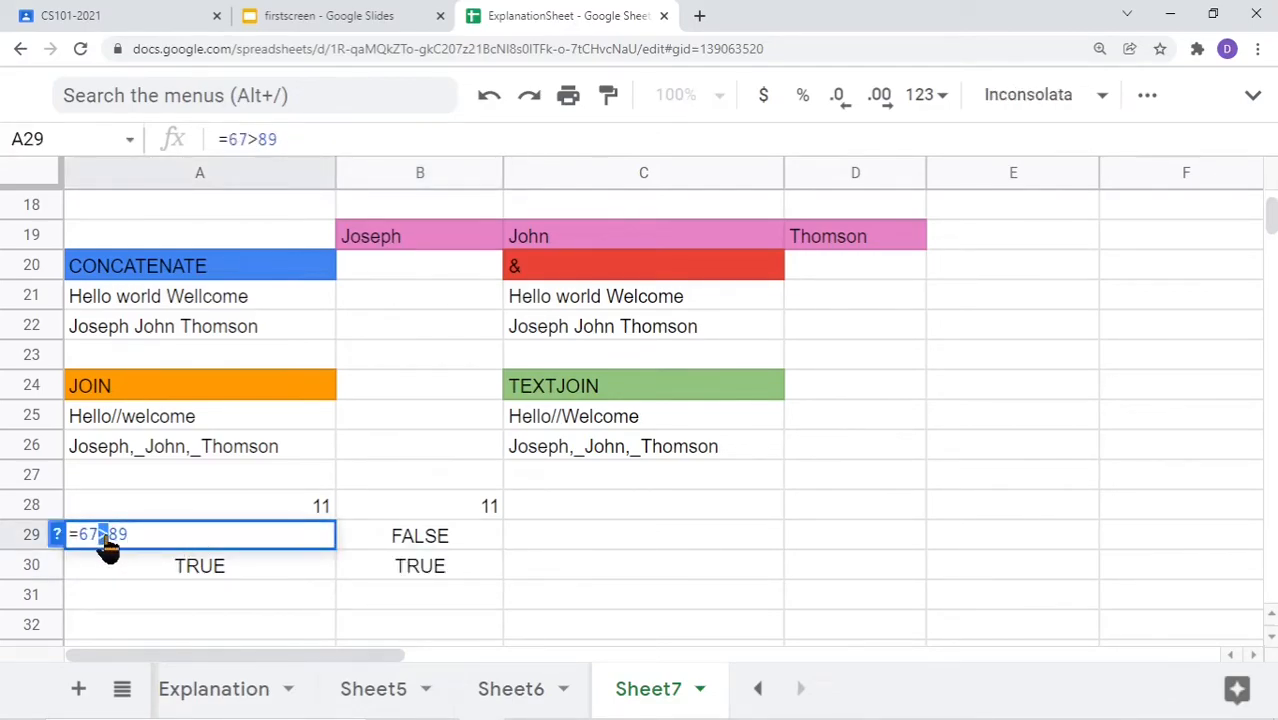
drag(99, 538, 105, 540)
key(Escape)
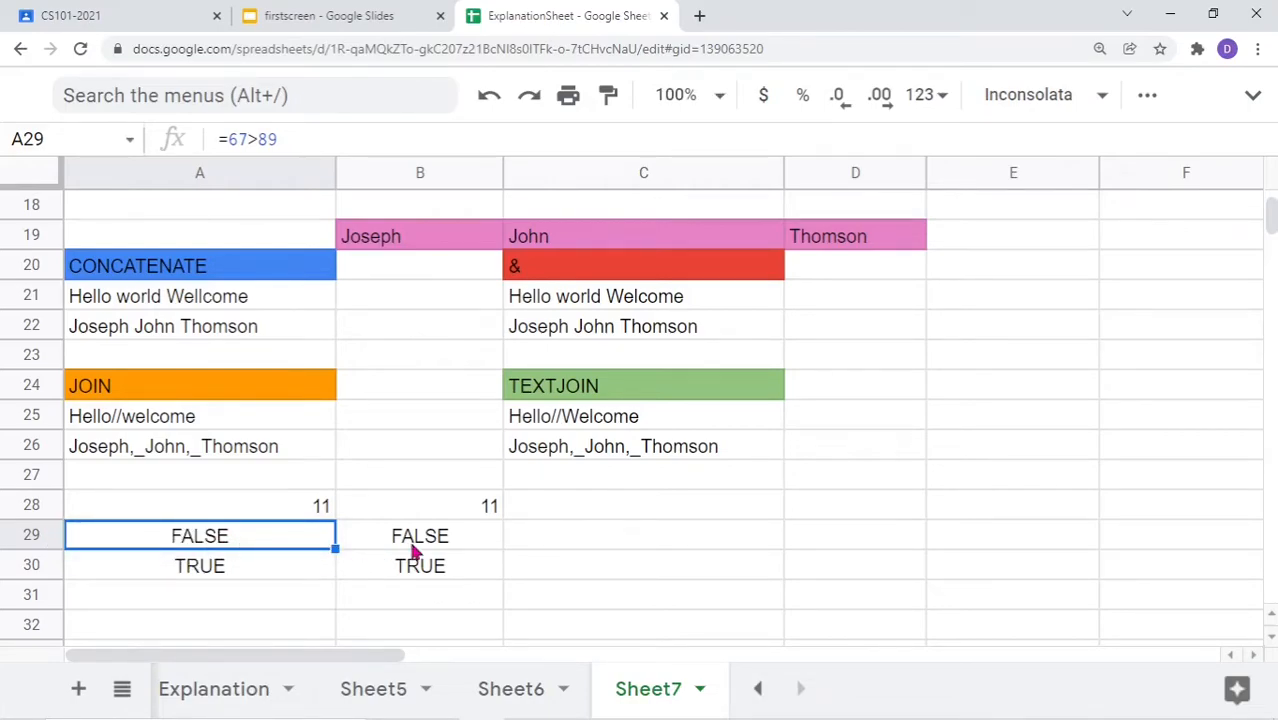
click(414, 546)
double_click(345, 546)
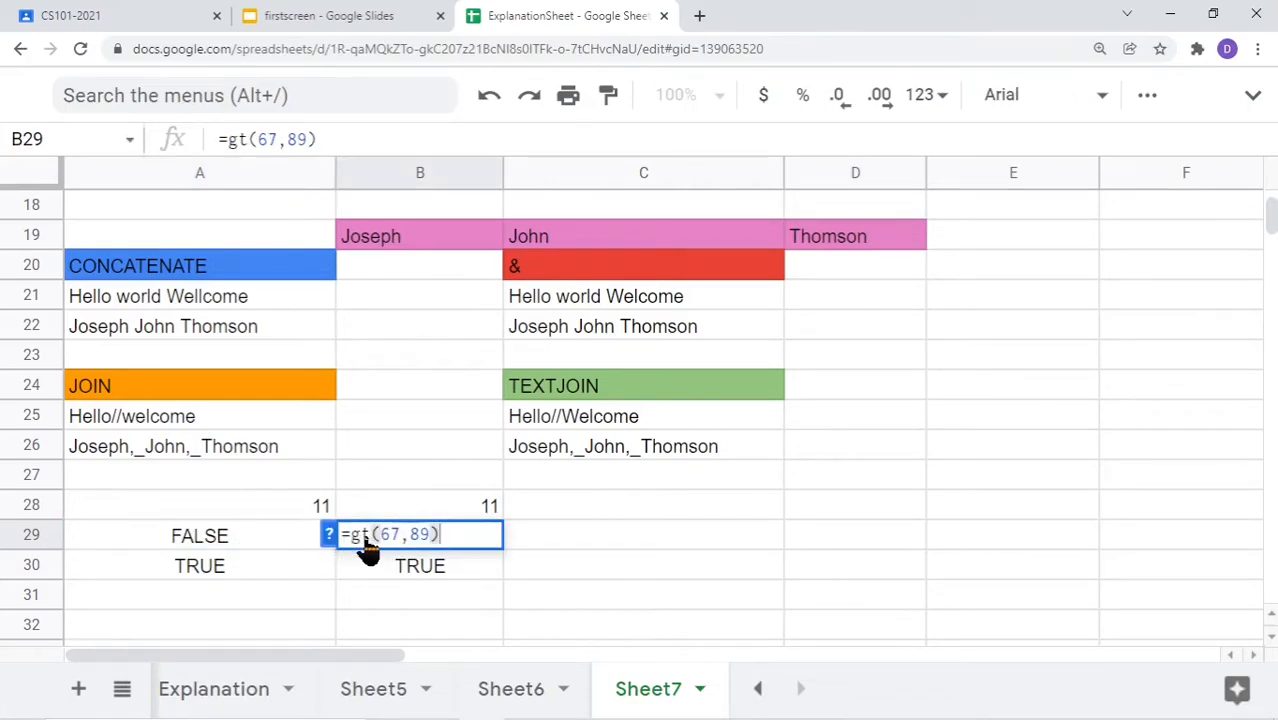
double_click(245, 508)
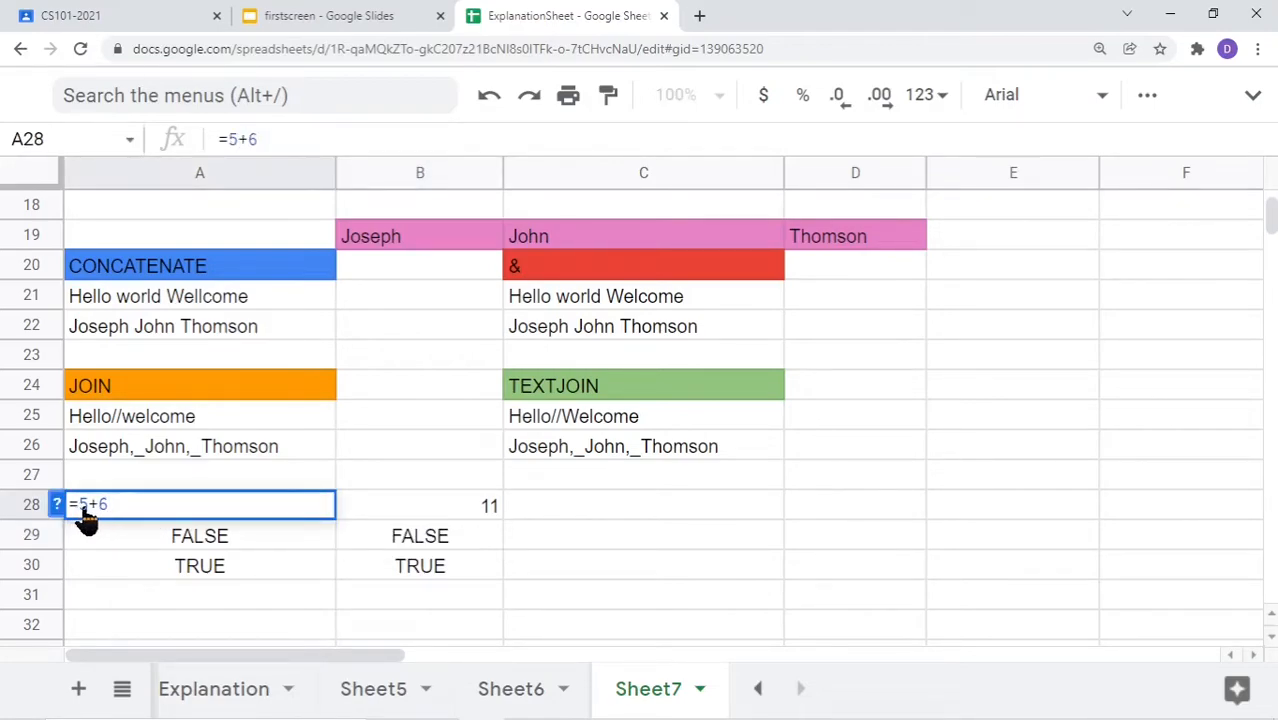
drag(86, 506, 95, 507)
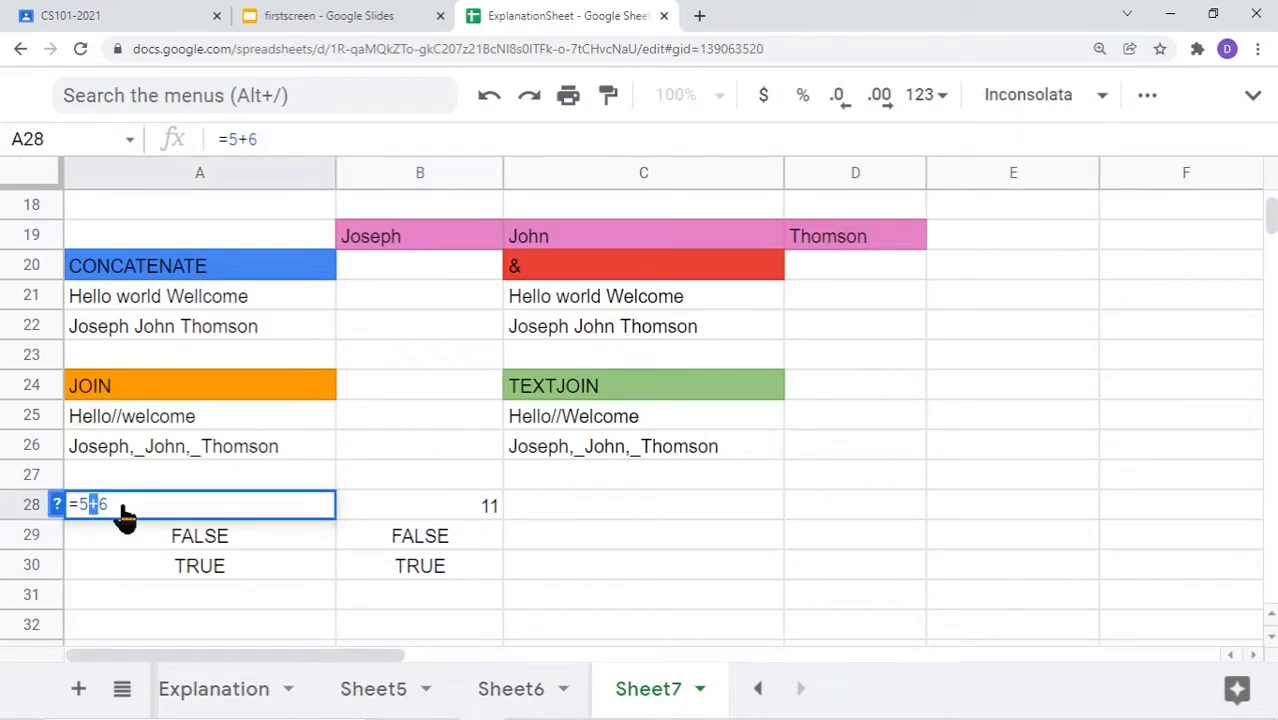
click(297, 540)
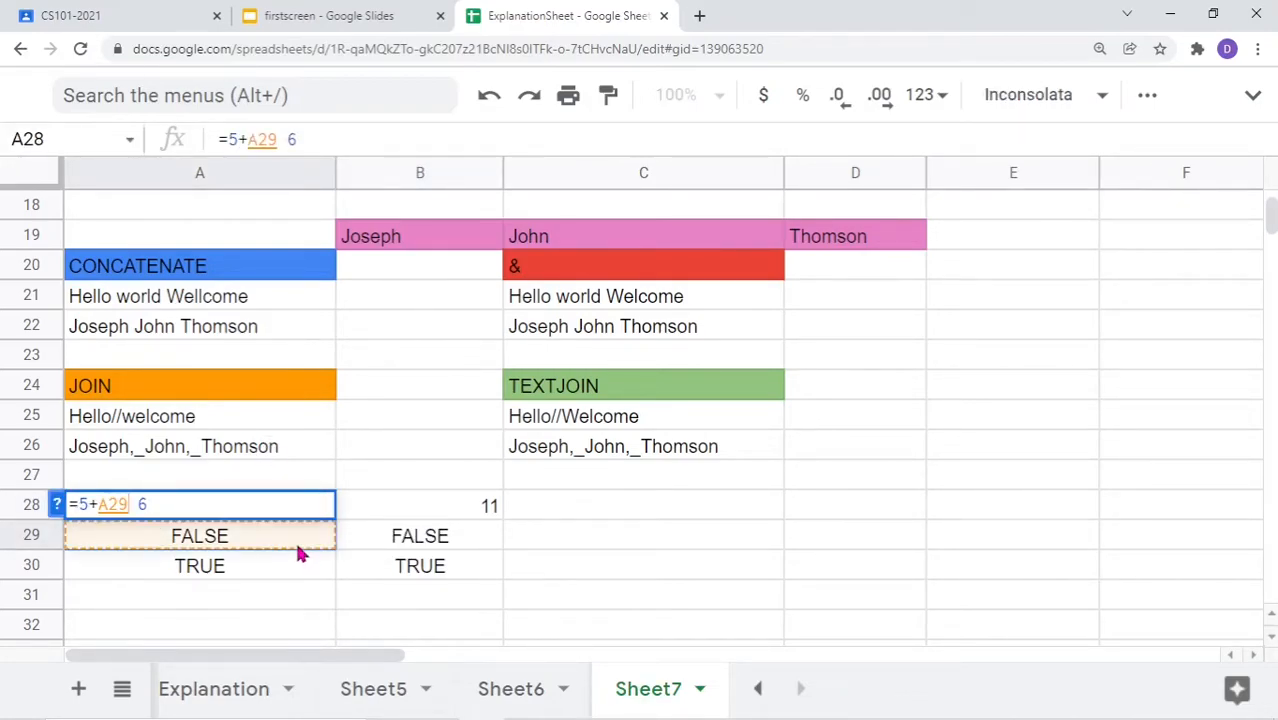
key(Escape)
click(399, 505)
double_click(385, 512)
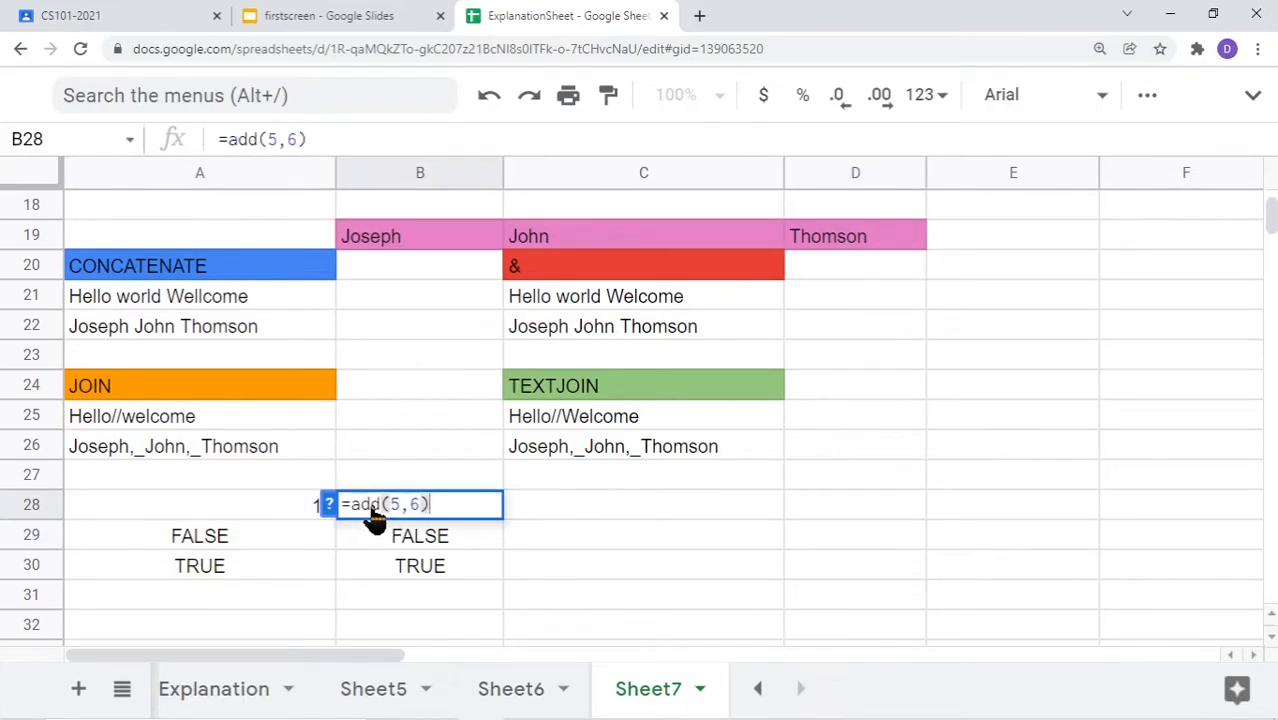
click(222, 543)
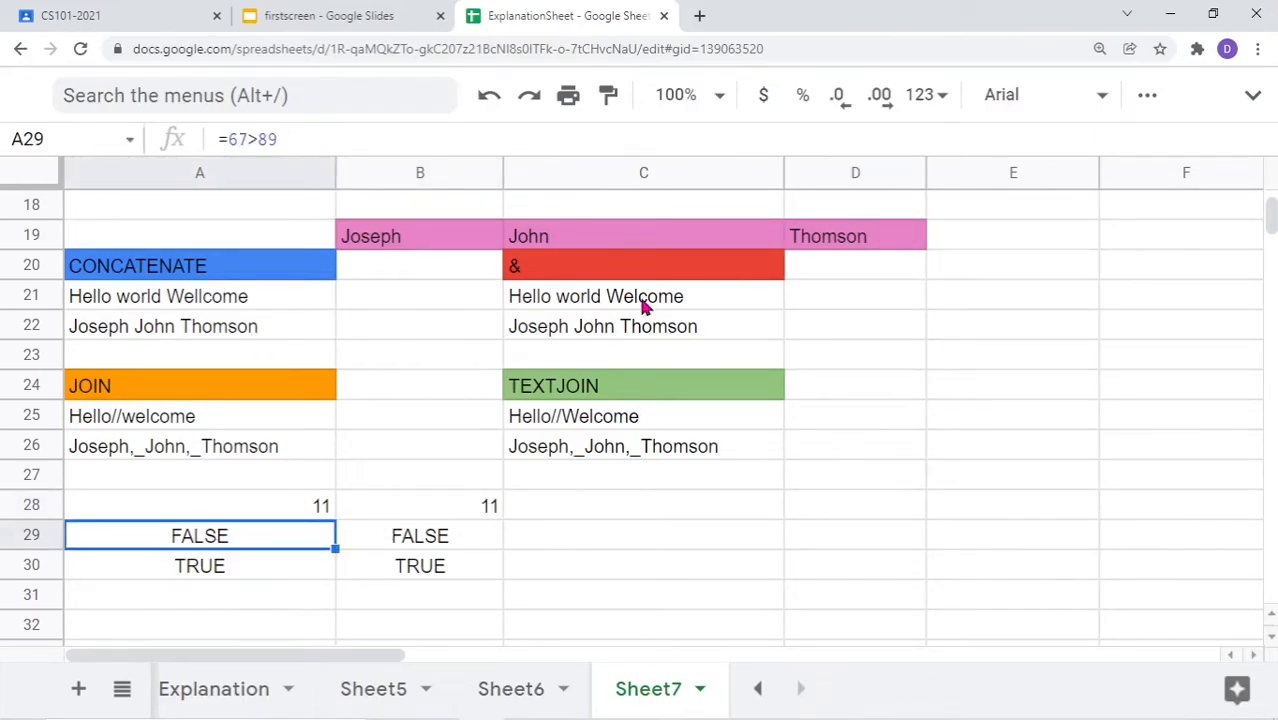
click(543, 271)
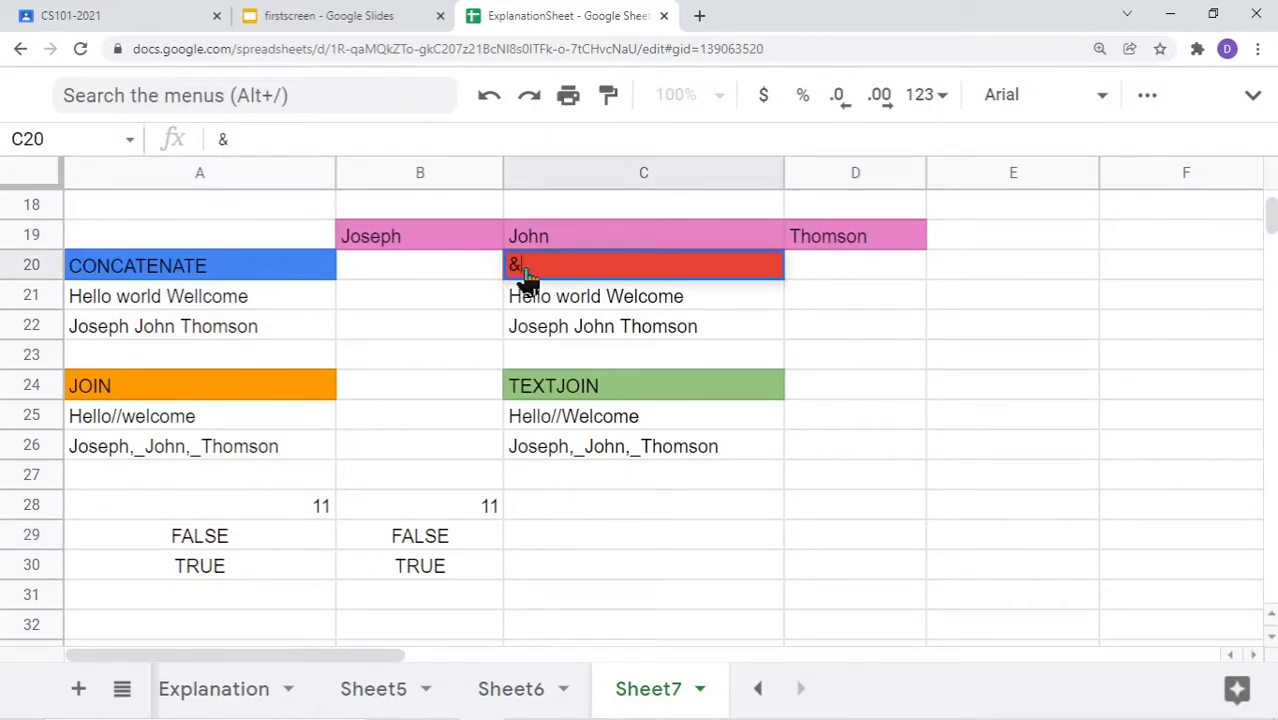
click(213, 272)
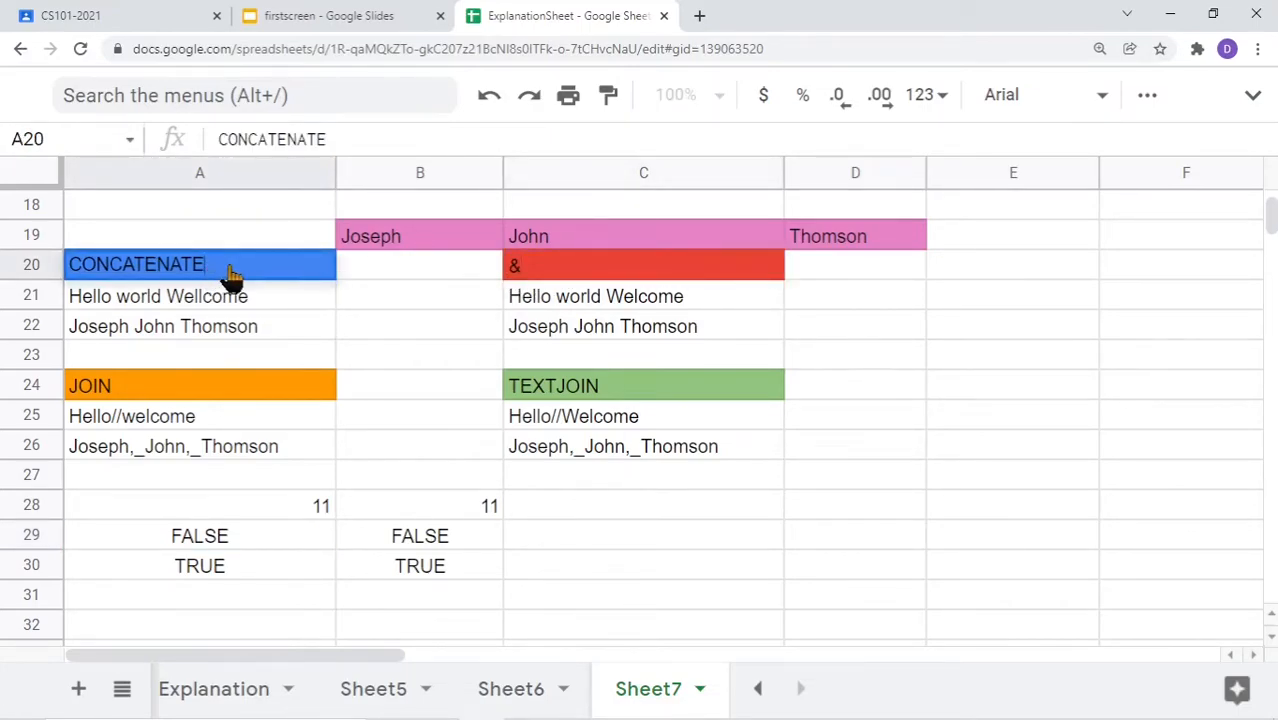
double_click(215, 278)
click(137, 390)
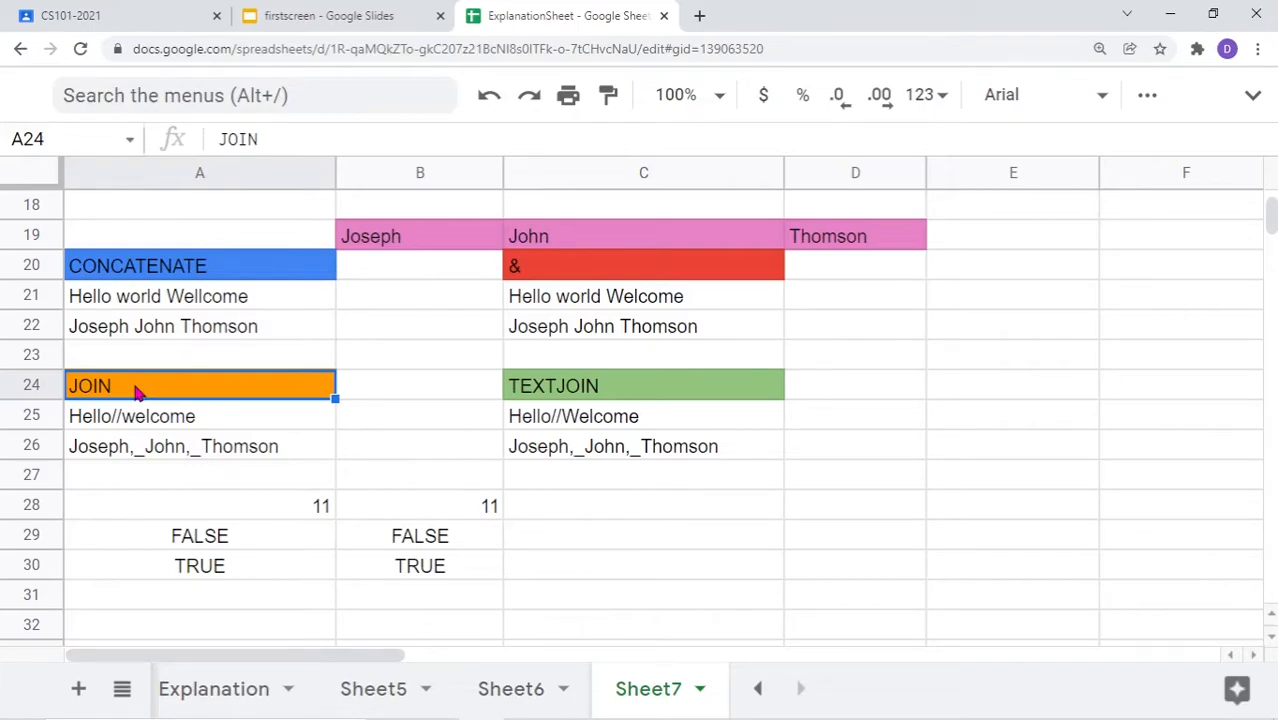
double_click(158, 306)
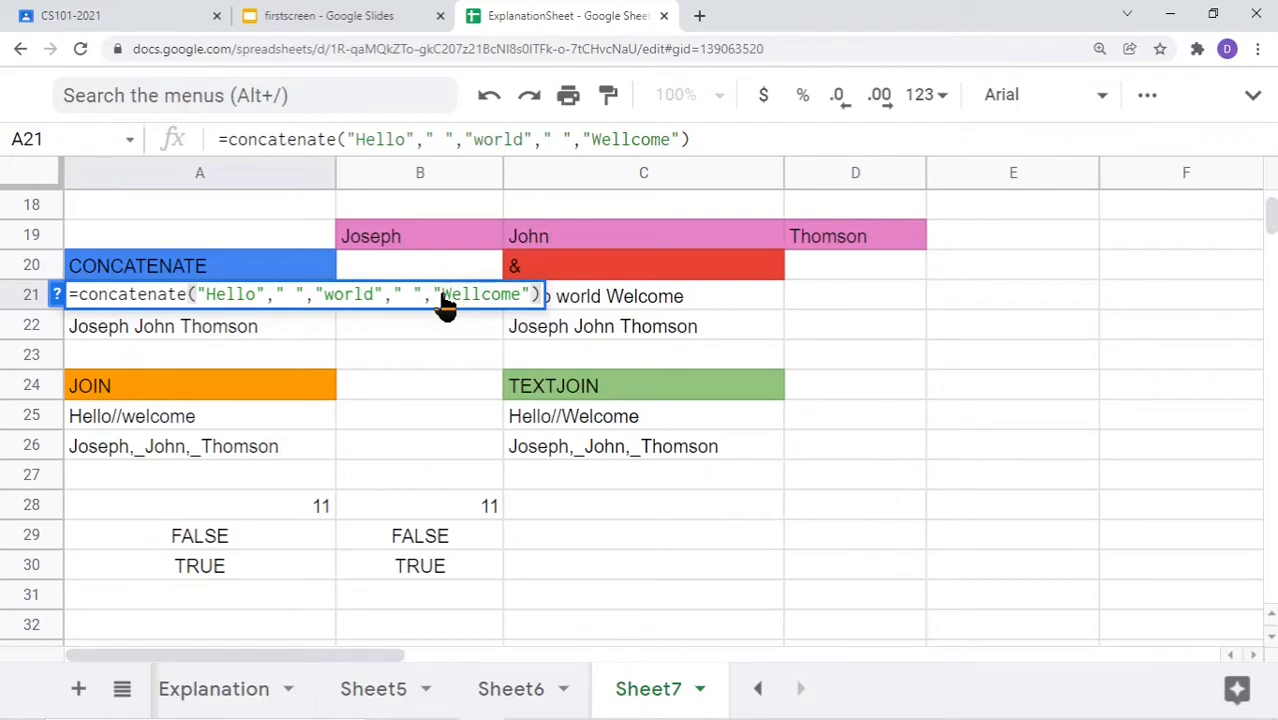
click(122, 428)
double_click(122, 428)
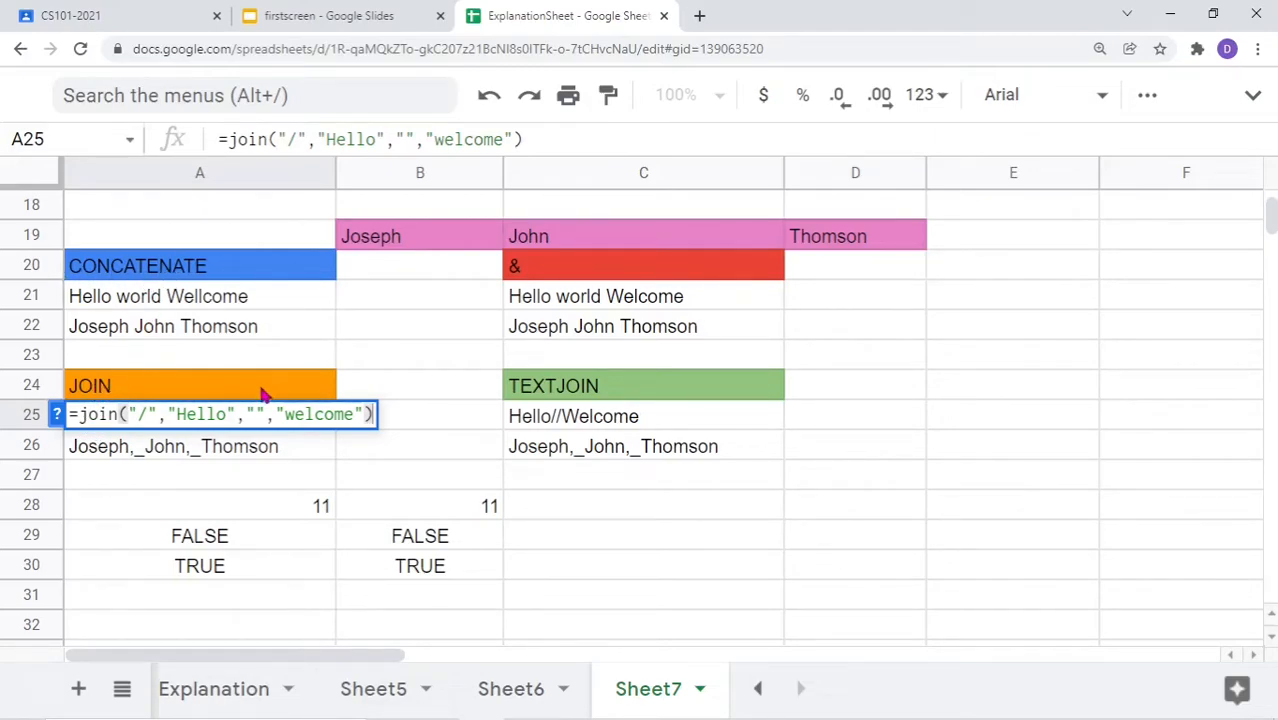
key(Return)
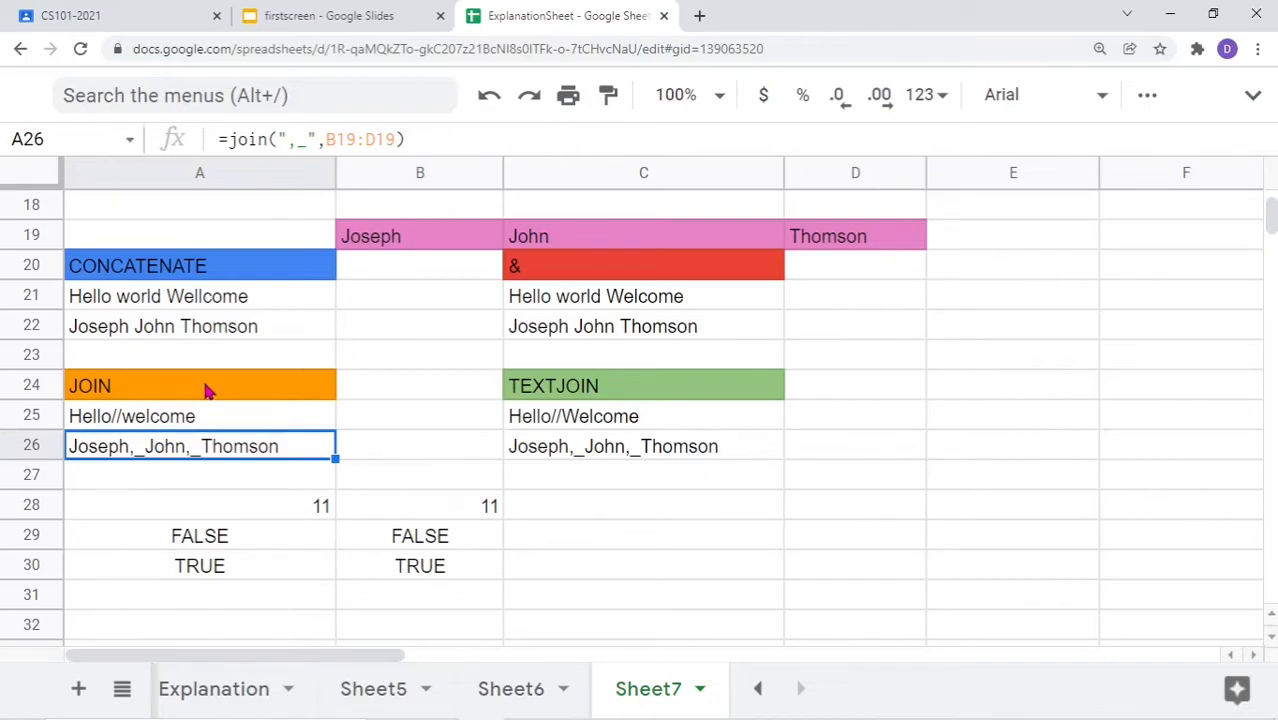
click(210, 387)
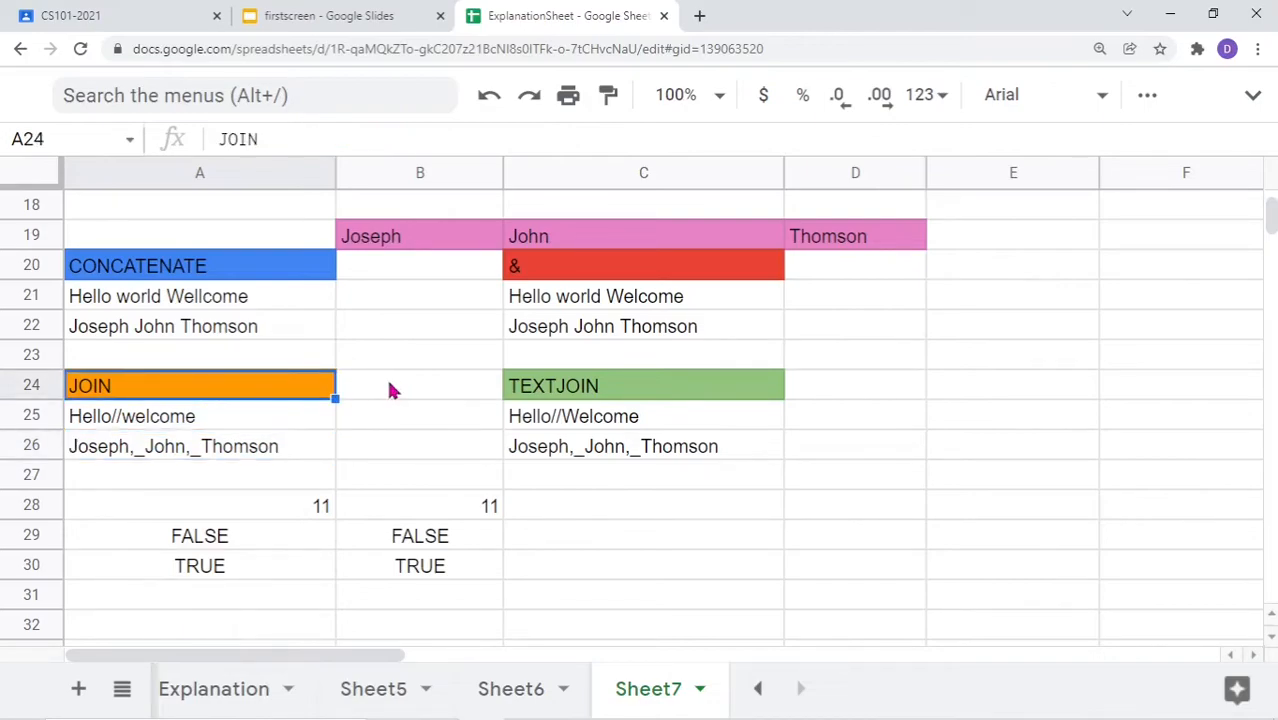
double_click(573, 396)
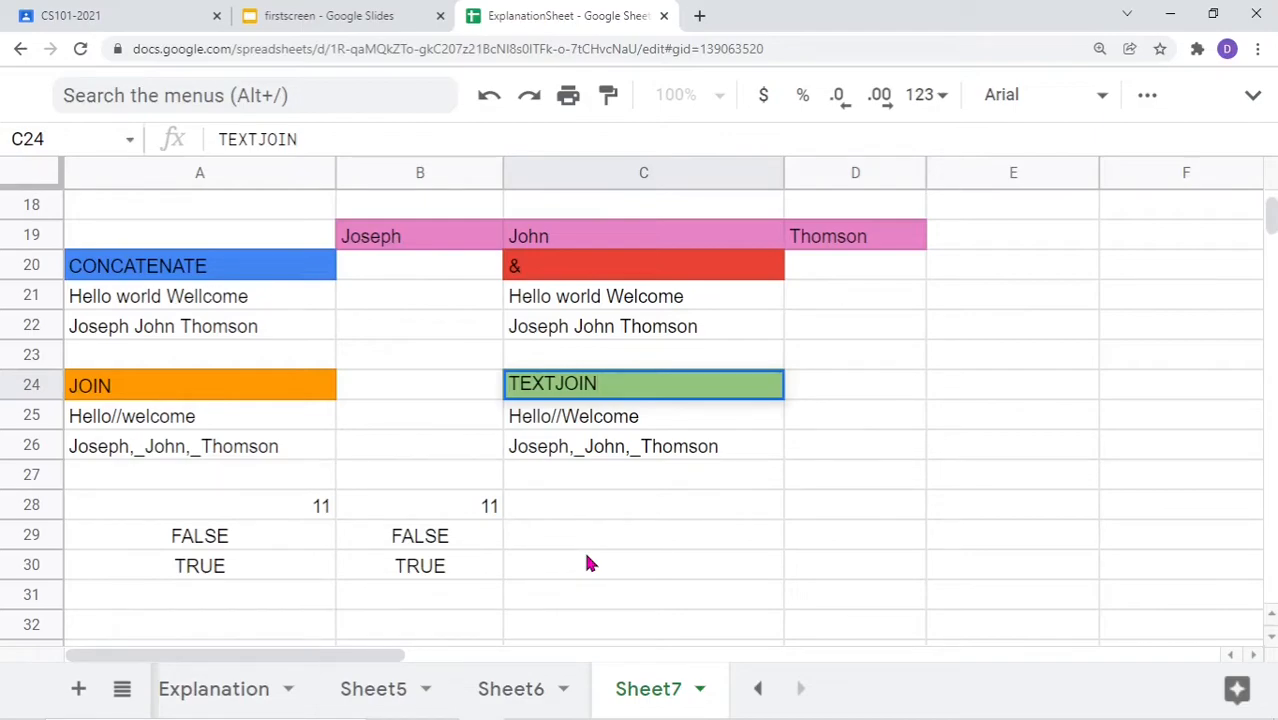
scroll(588, 563, up, 5)
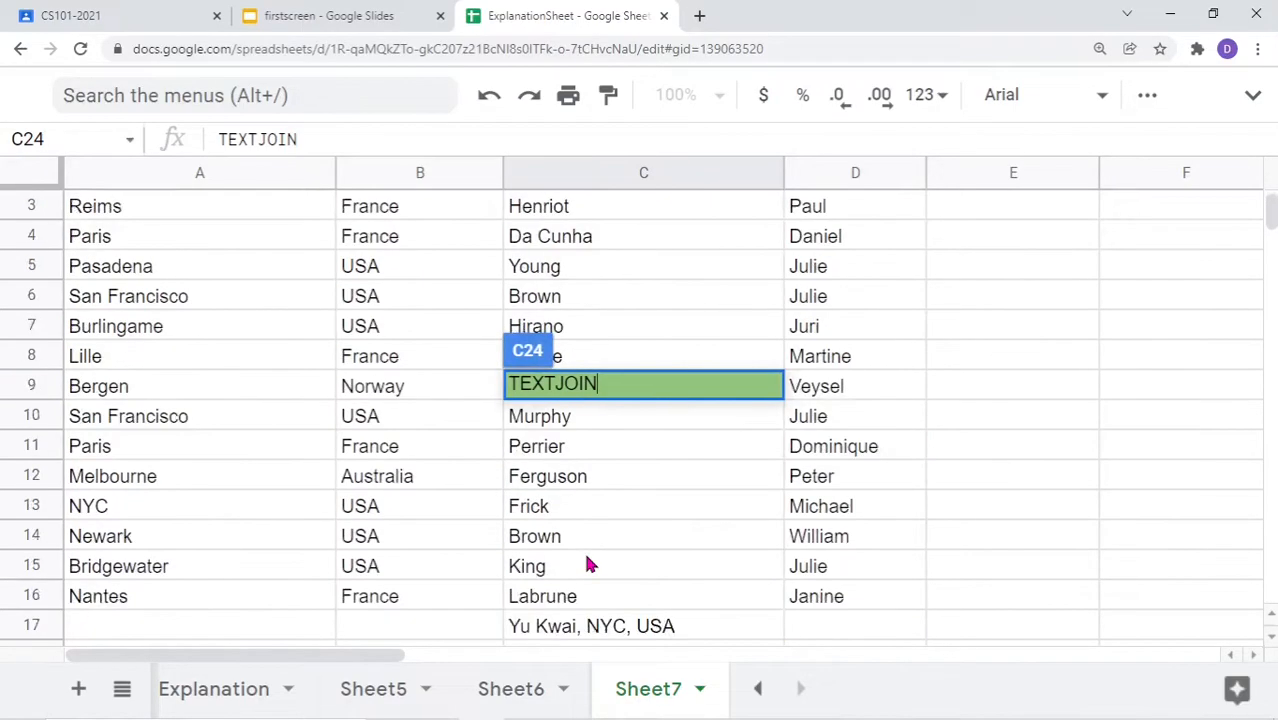
scroll(588, 563, up, 1)
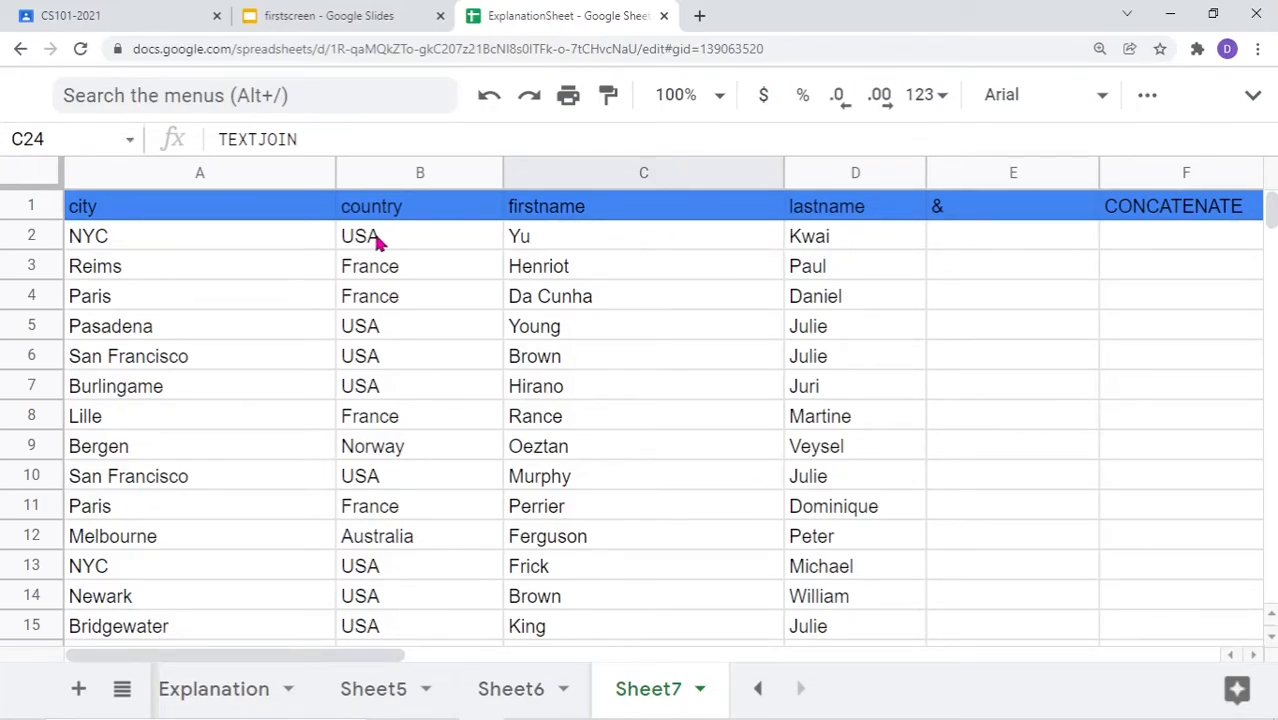
scroll(601, 416, down, 2)
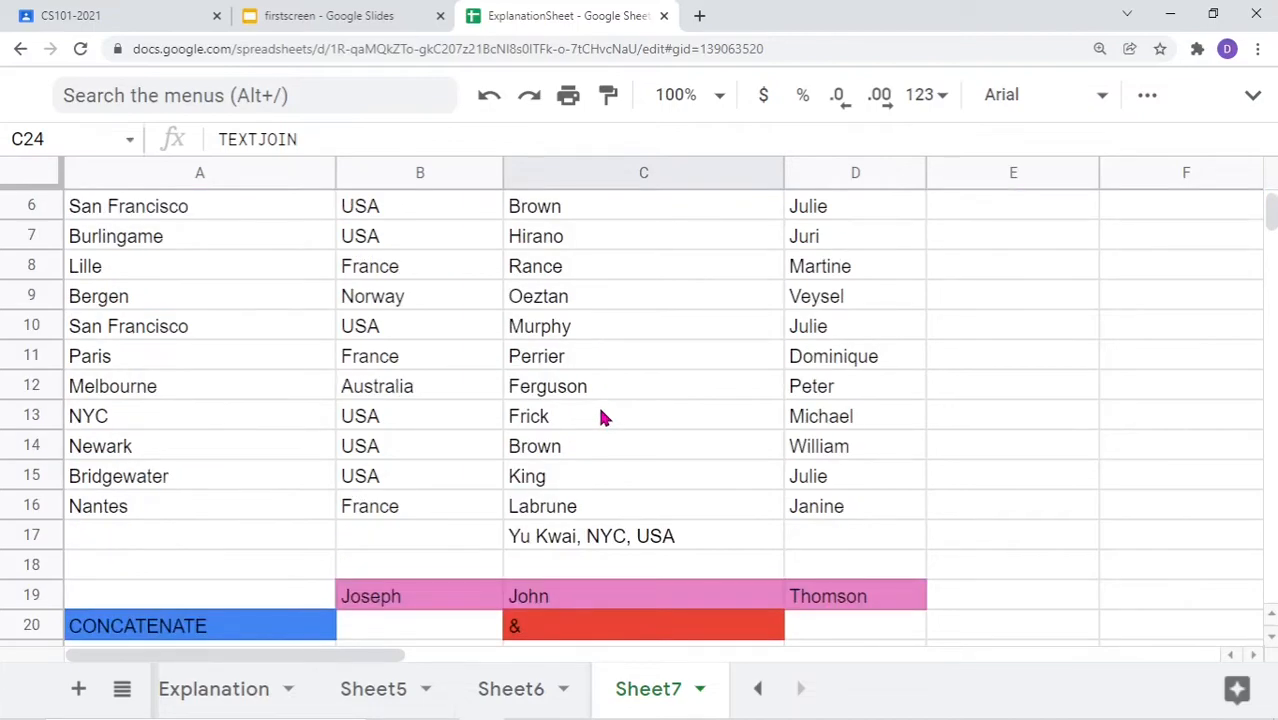
scroll(601, 416, up, 1)
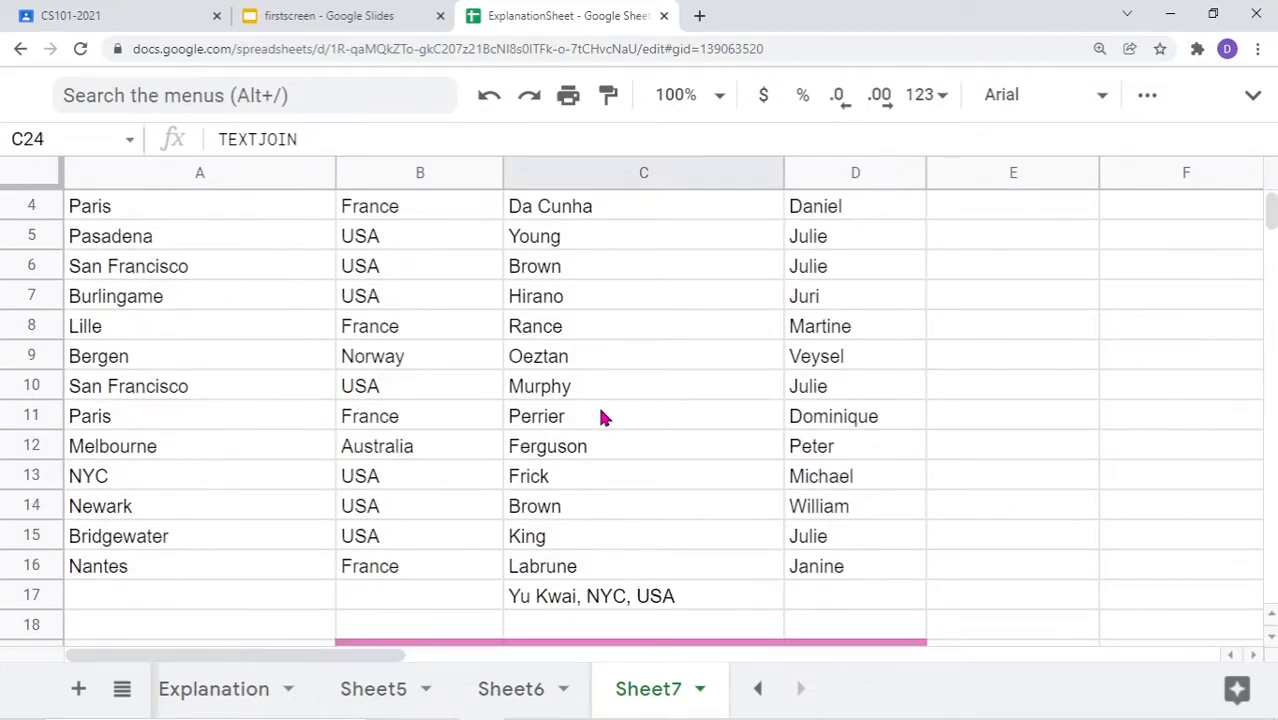
click(697, 600)
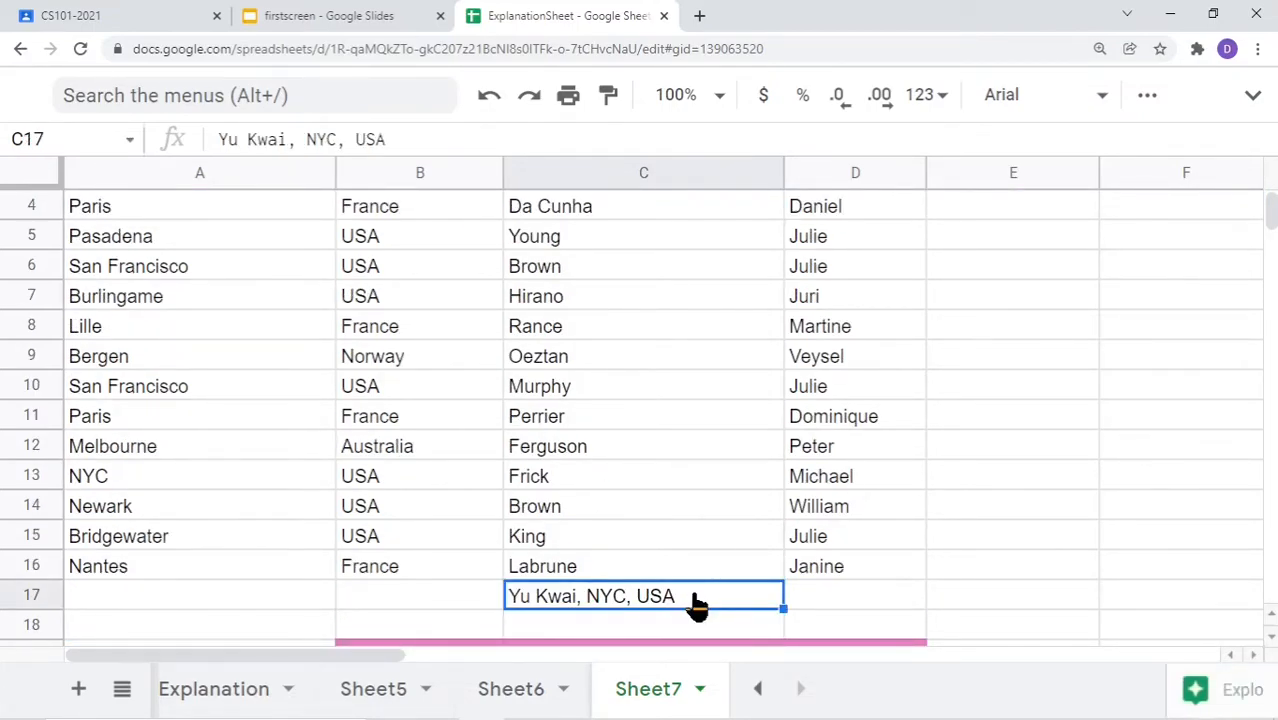
double_click(697, 600)
drag(697, 600, 485, 594)
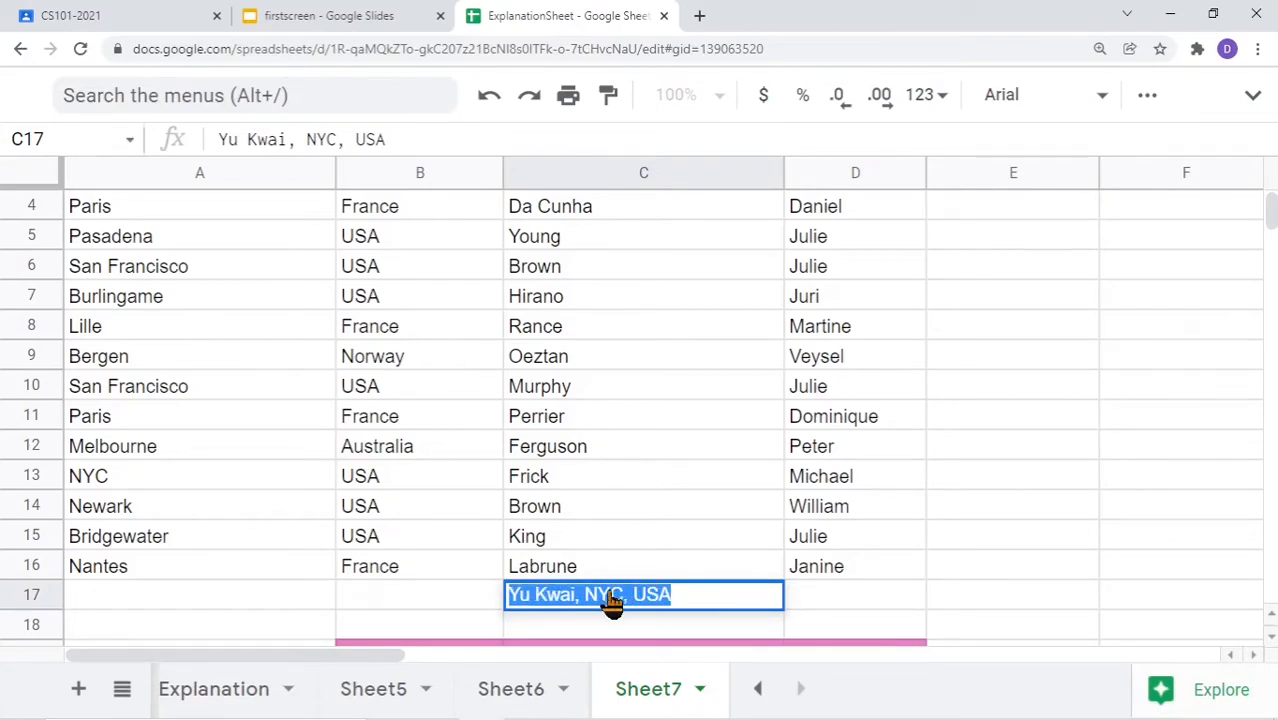
scroll(556, 437, up, 1)
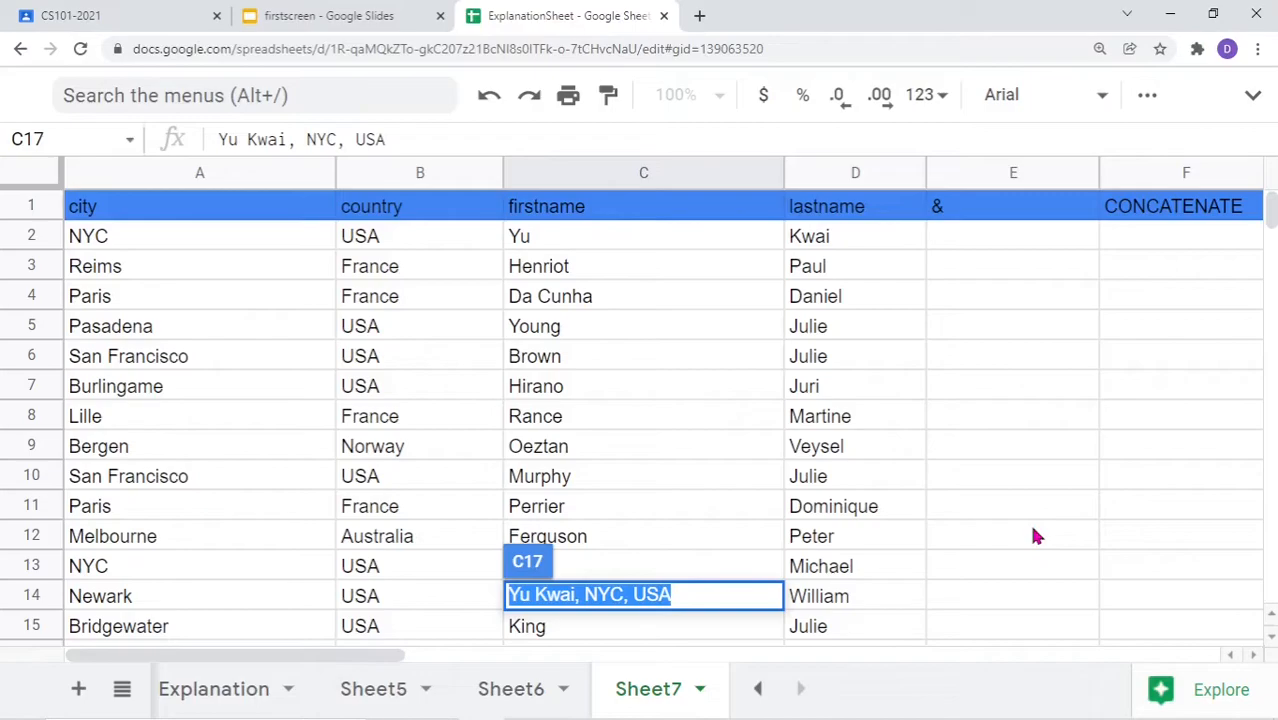
drag(359, 662, 575, 676)
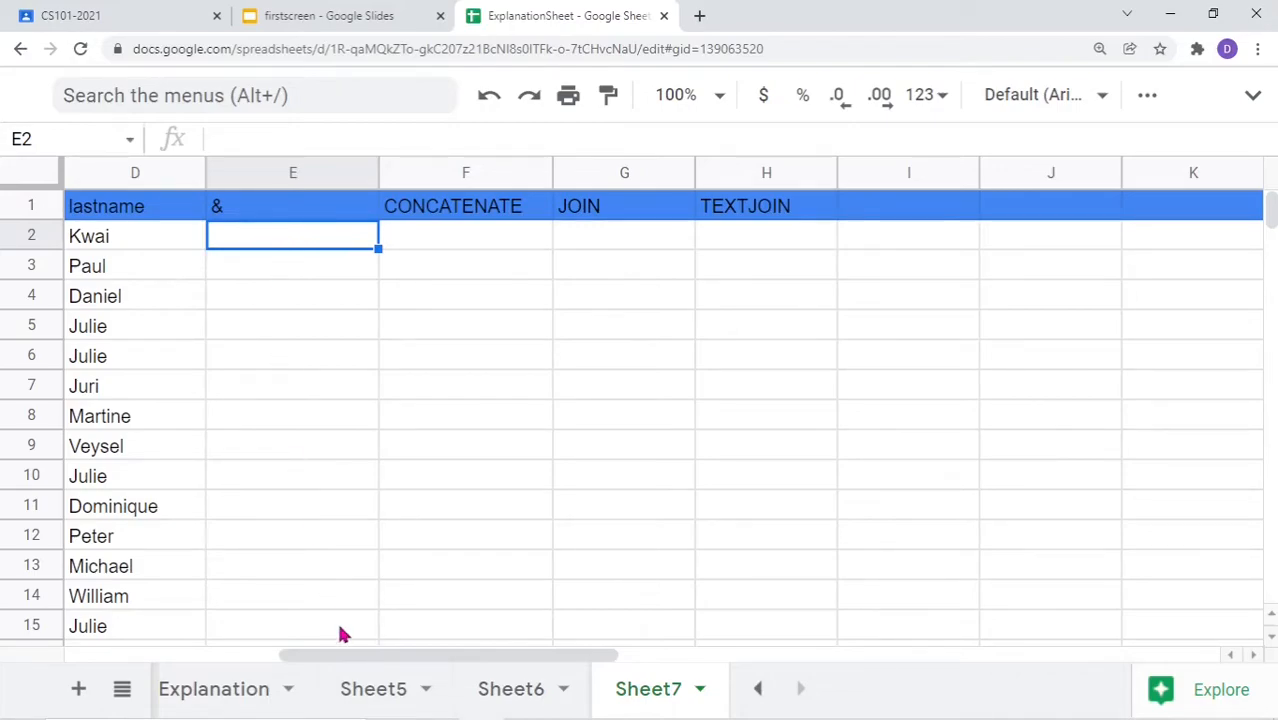
drag(333, 657, 200, 654)
drag(265, 678, 205, 661)
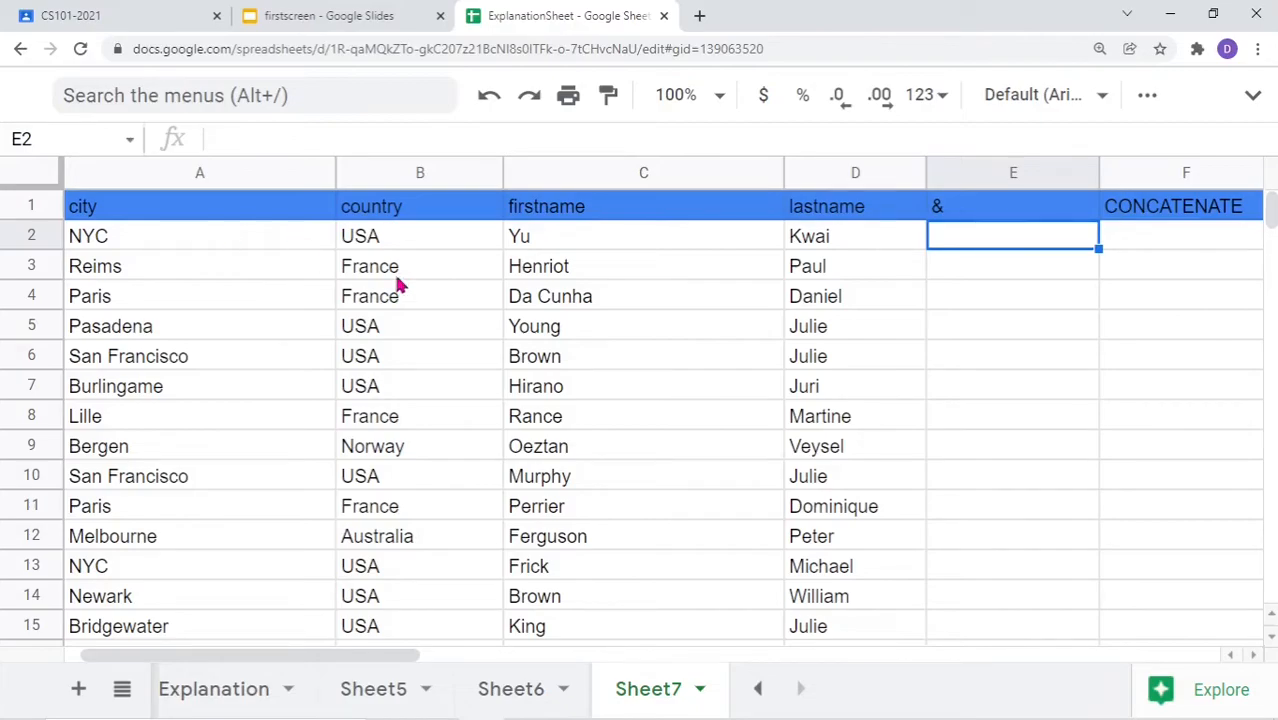
scroll(580, 403, down, 2)
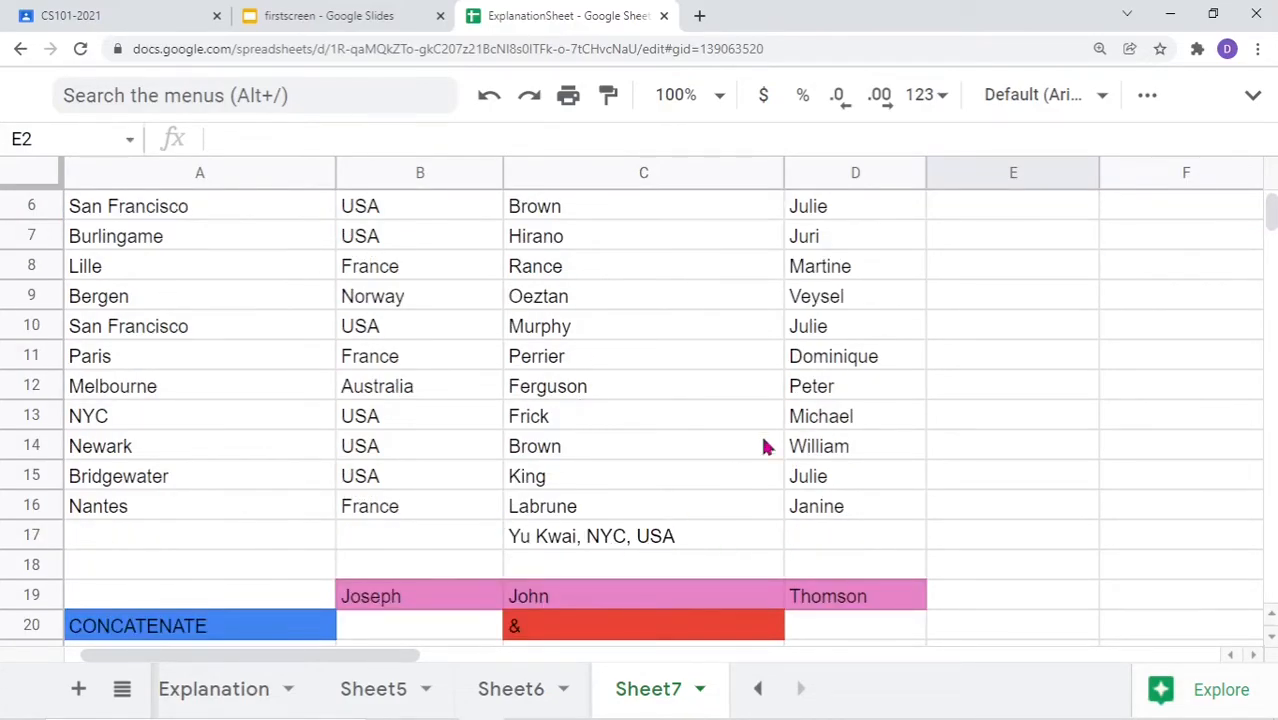
scroll(740, 460, up, 2)
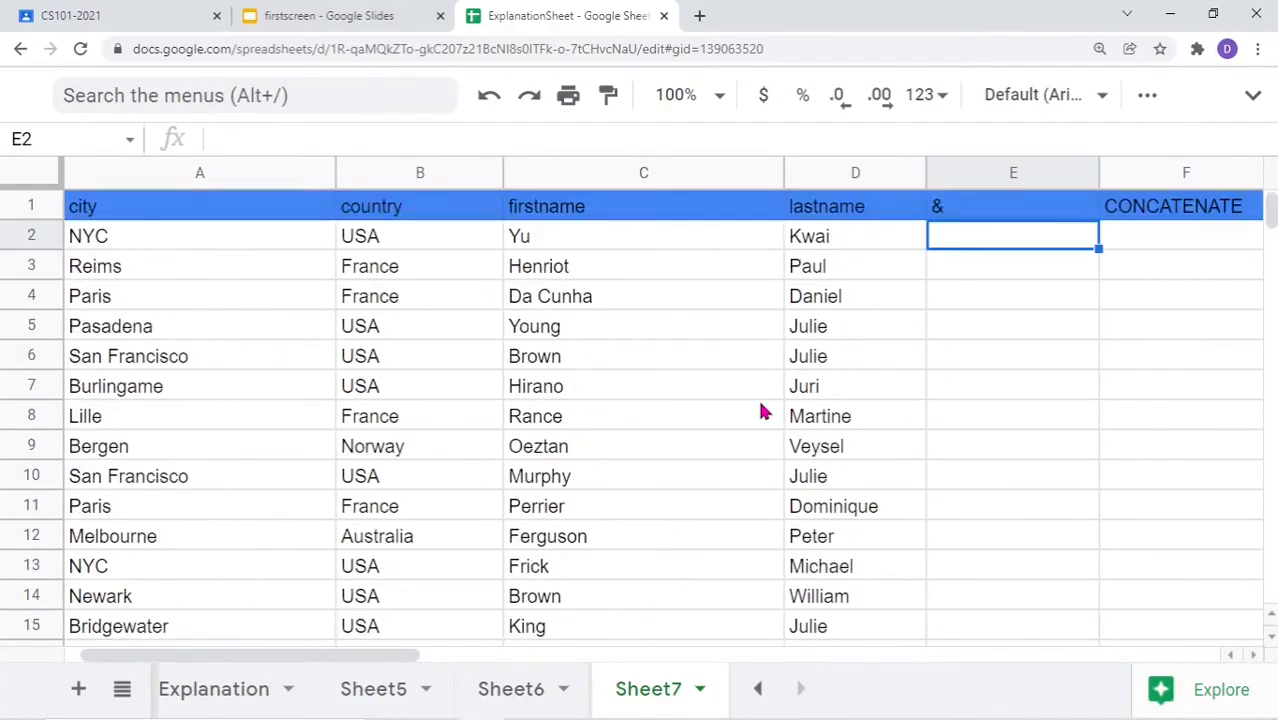
double_click(1000, 242)
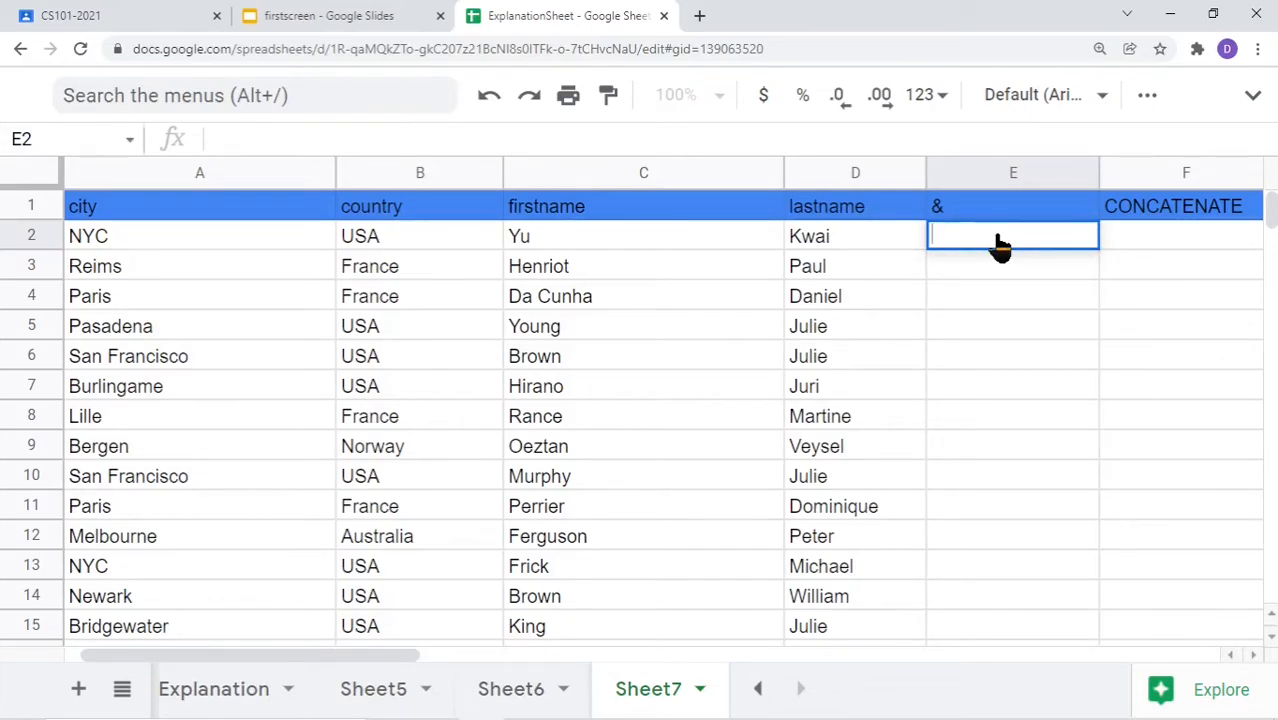
text(=)
click(614, 246)
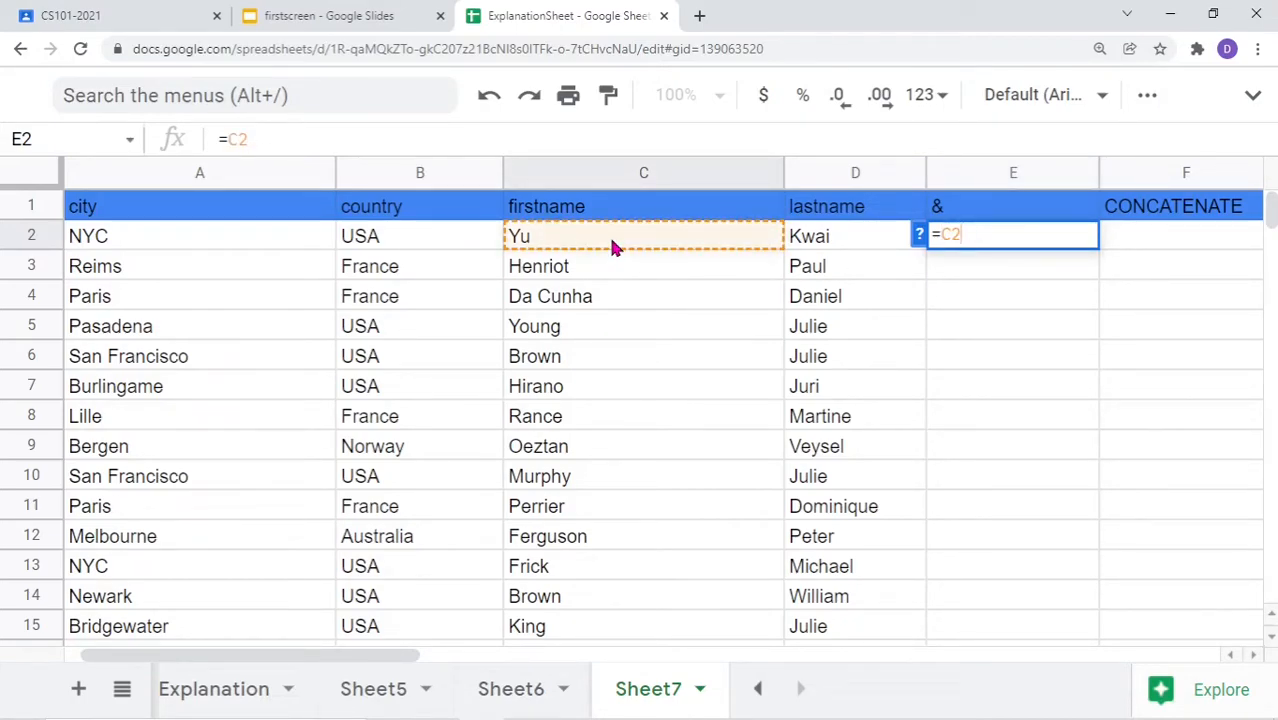
text(&" "&)
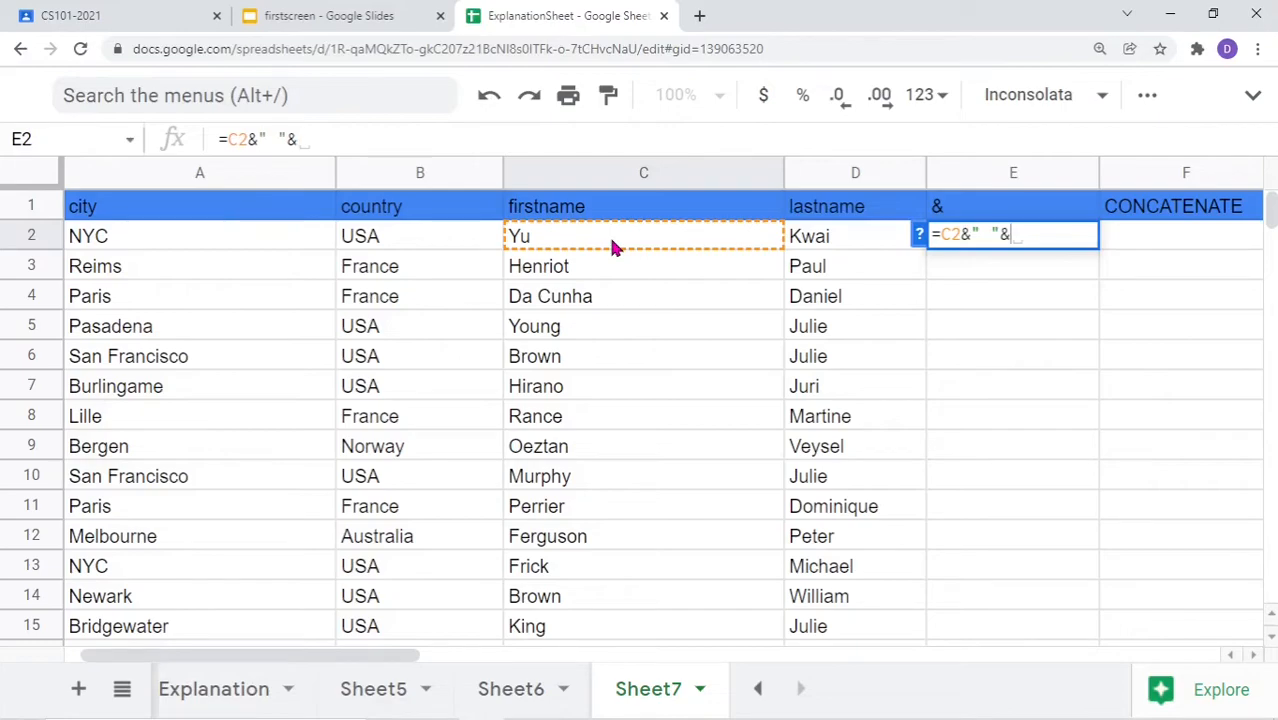
click(830, 243)
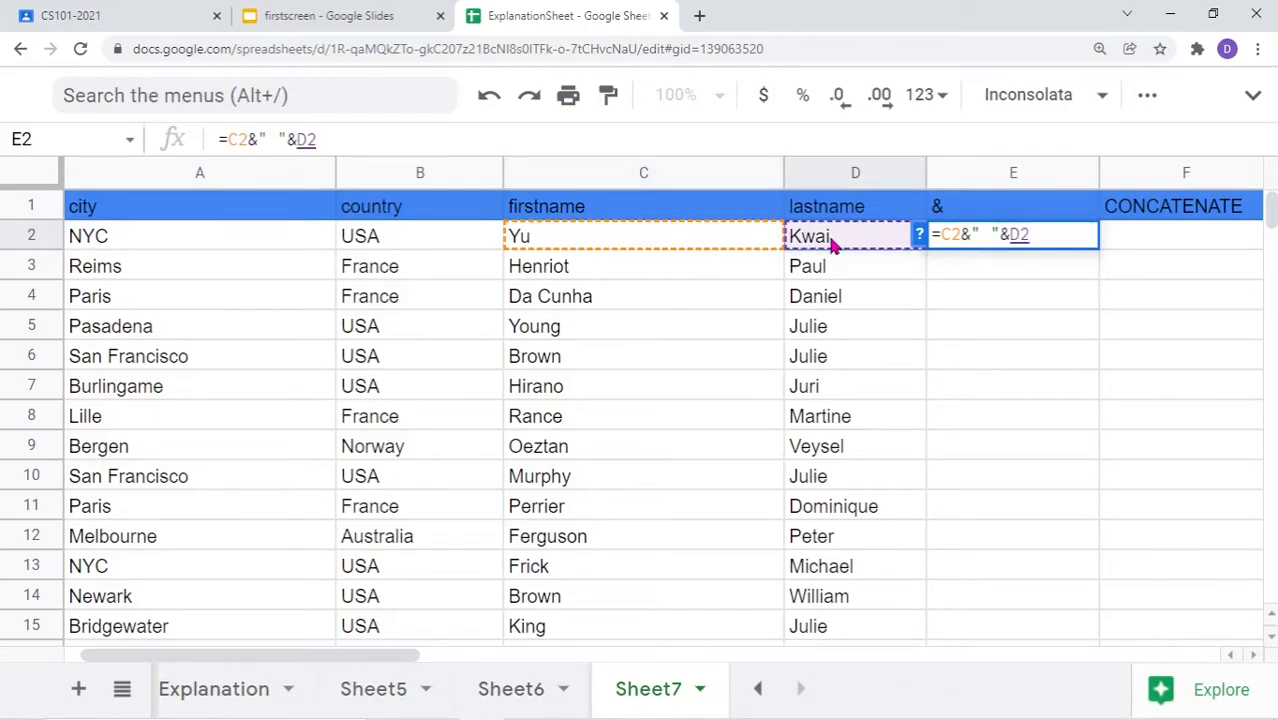
text(&"")
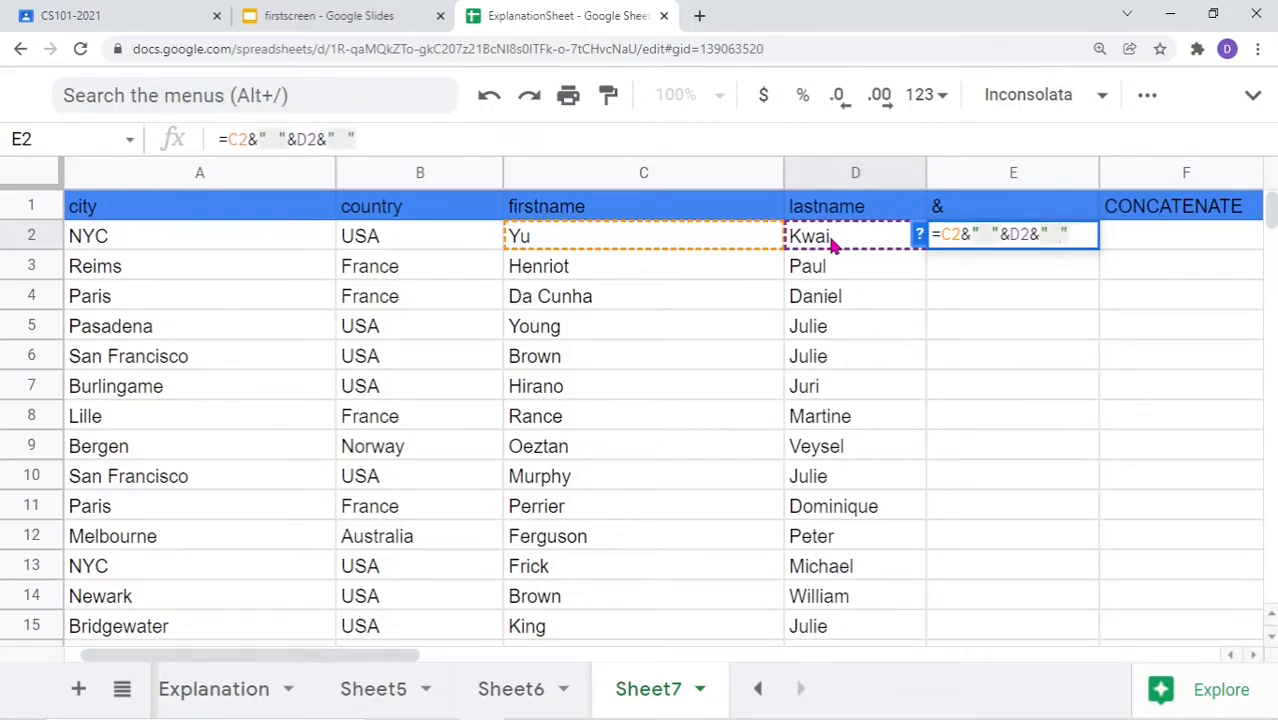
text(, ")
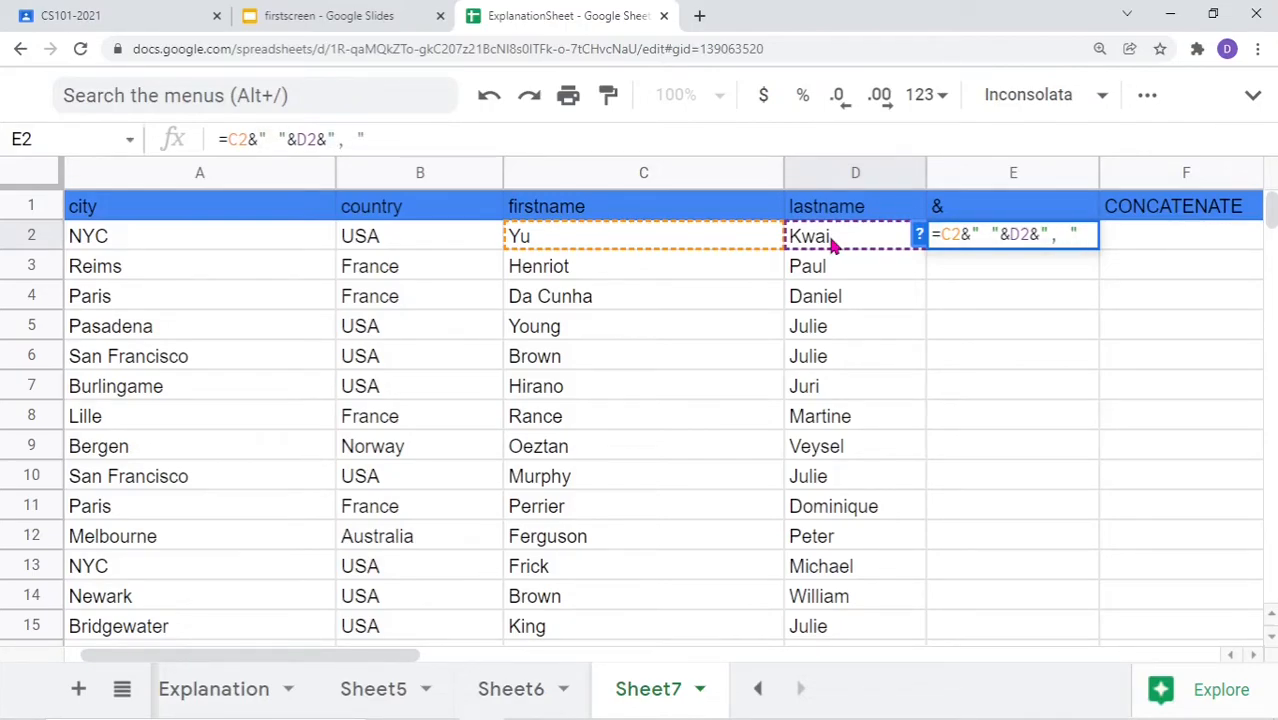
text(&"")
key(BackSpace)
key(BackSpace)
click(256, 241)
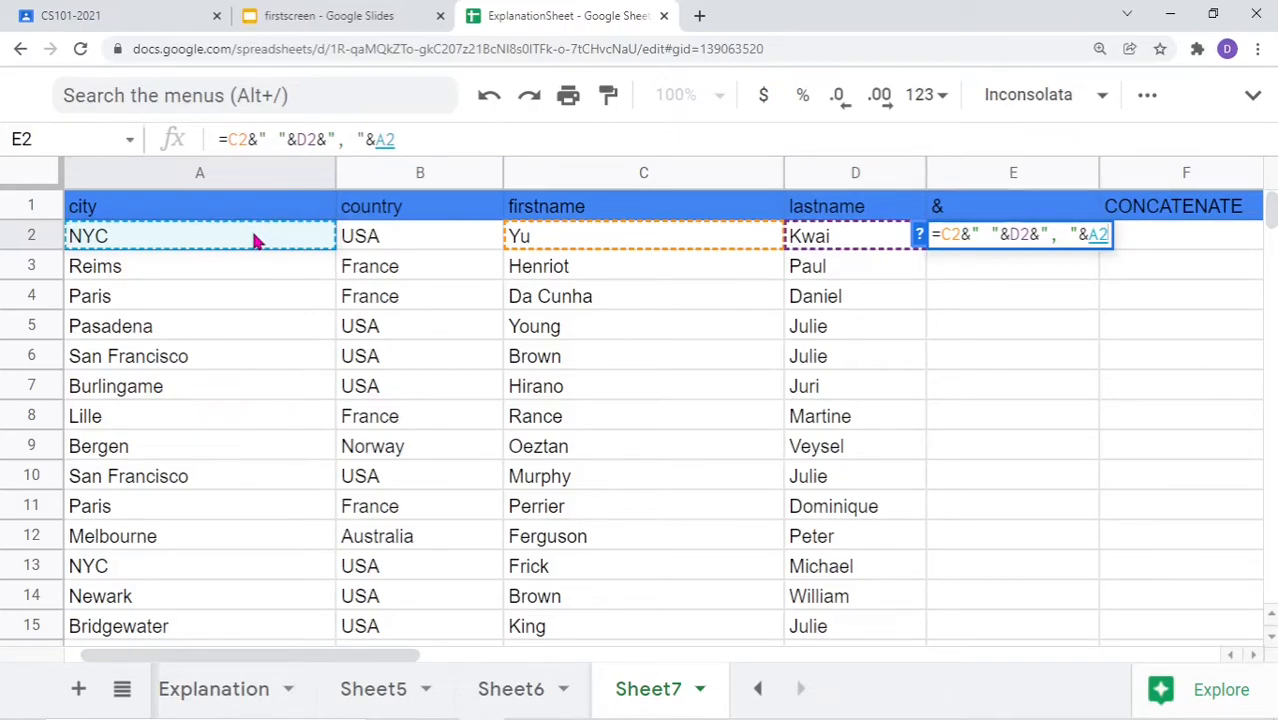
text(&" ")
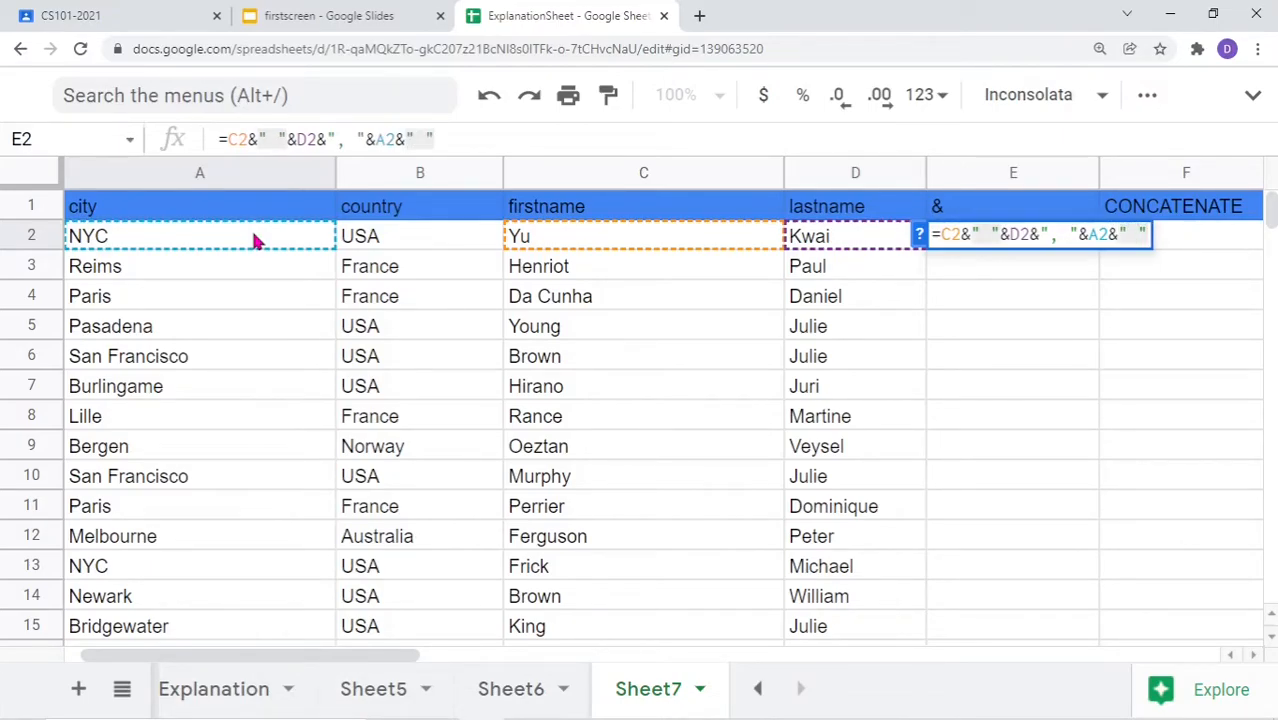
text(,)
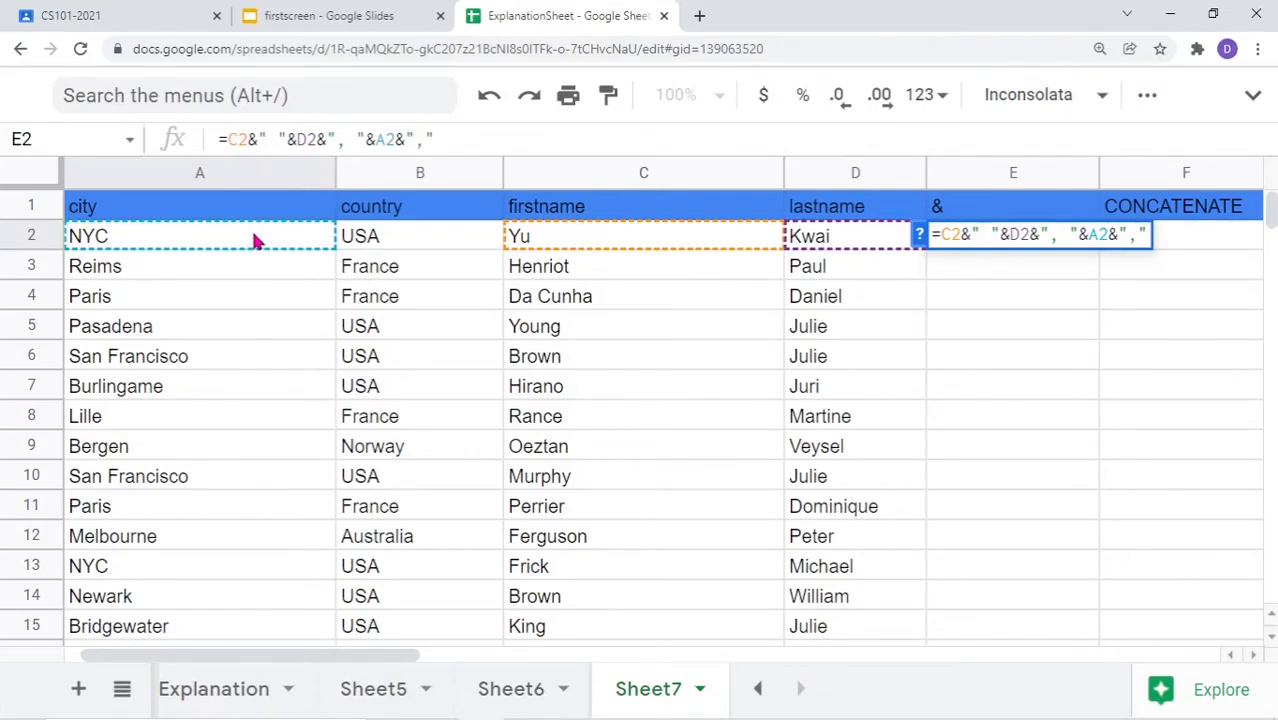
text(&)
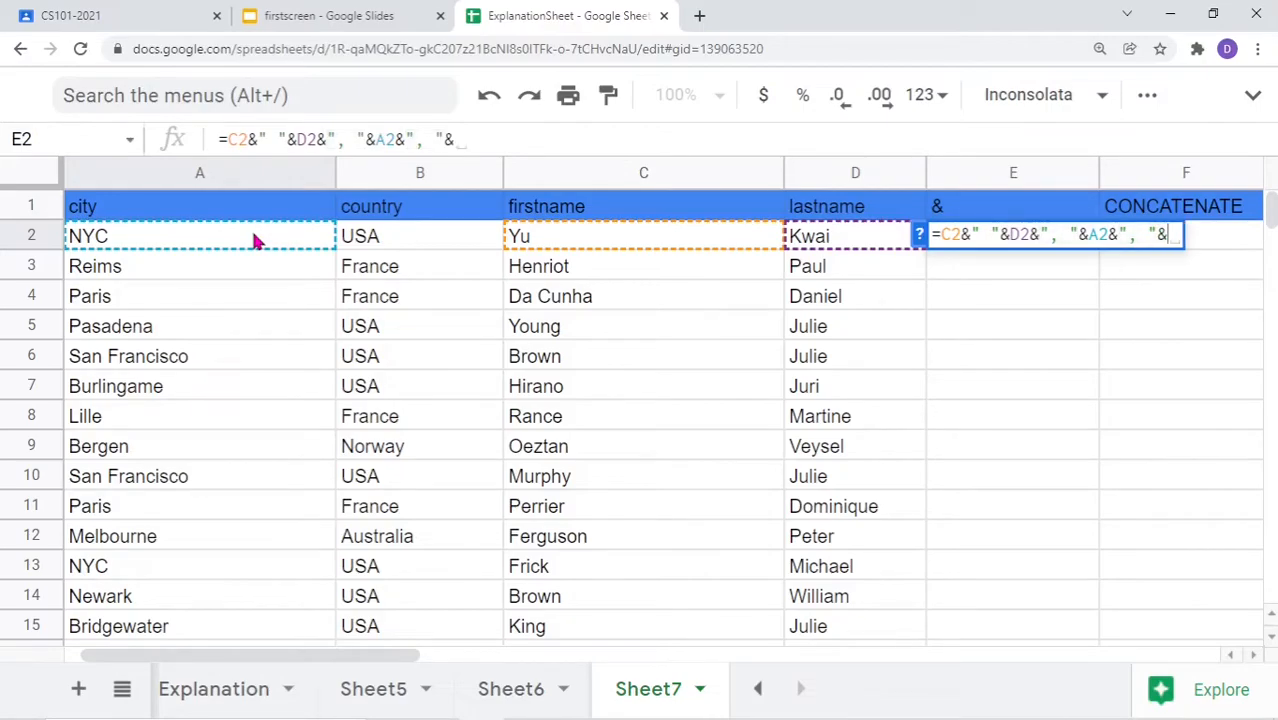
click(417, 242)
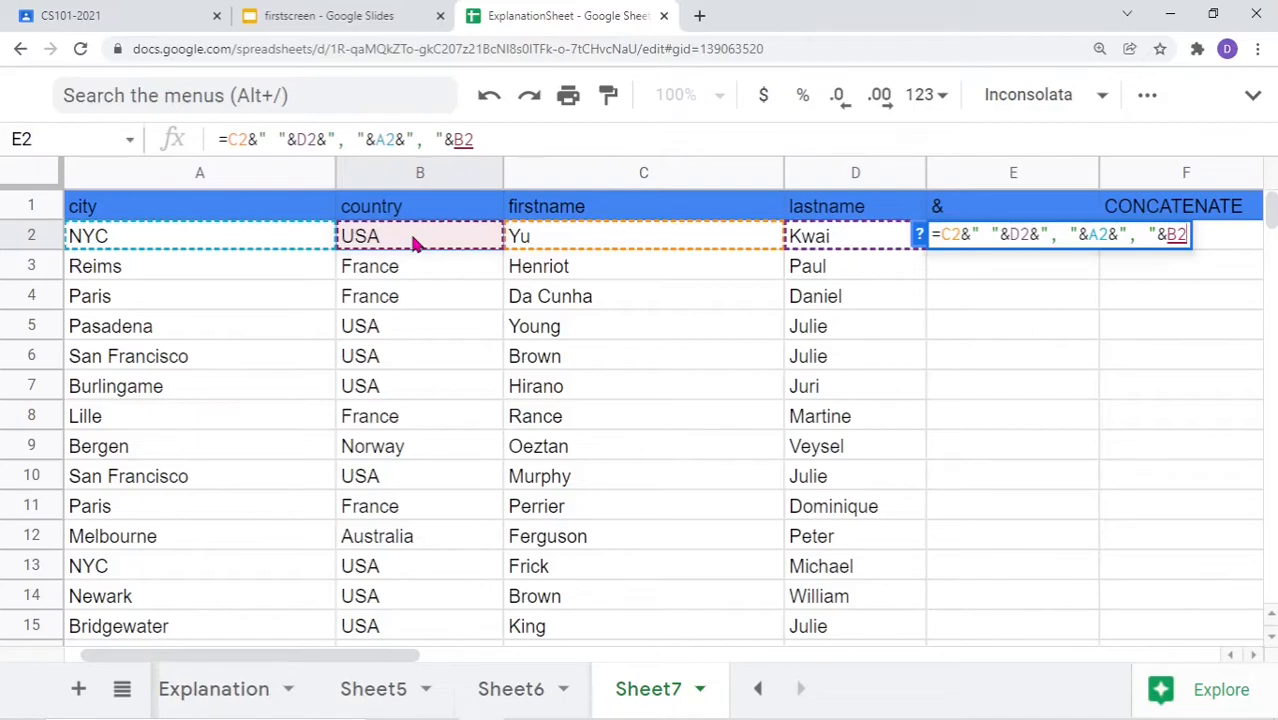
key(Return)
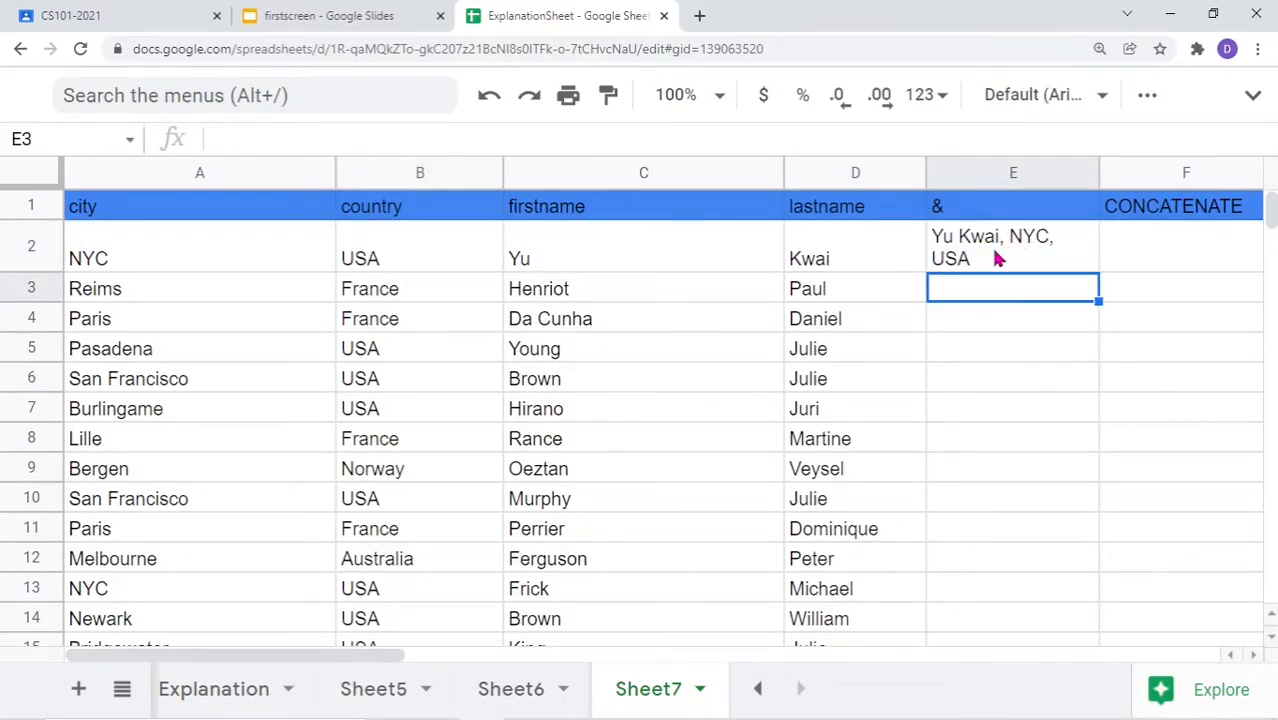
scroll(989, 250, down, 1)
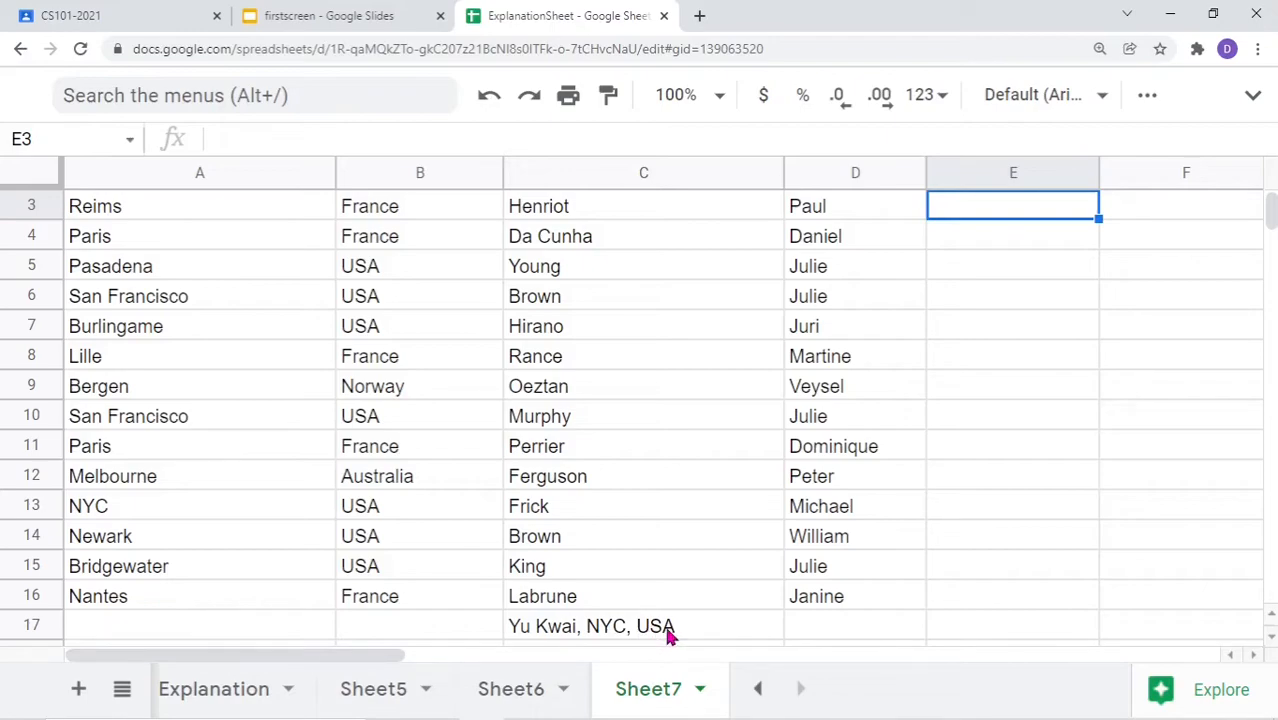
scroll(966, 452, up, 2)
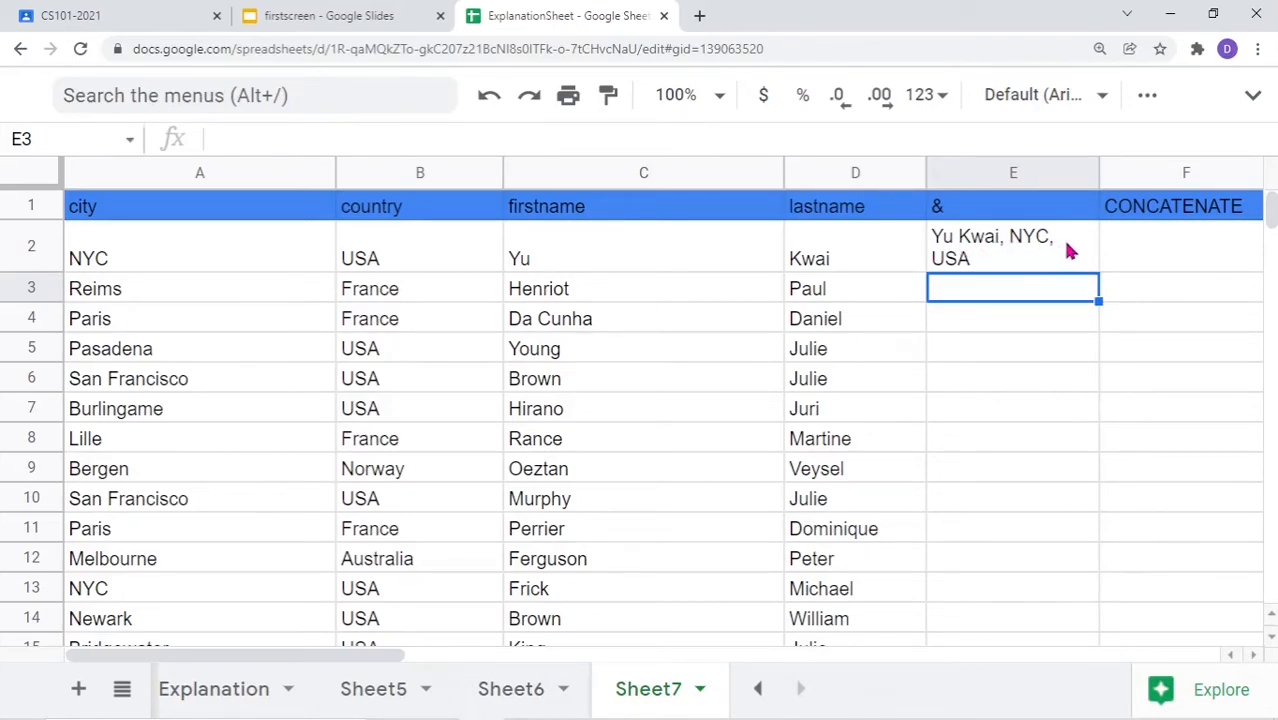
drag(1100, 177, 1178, 176)
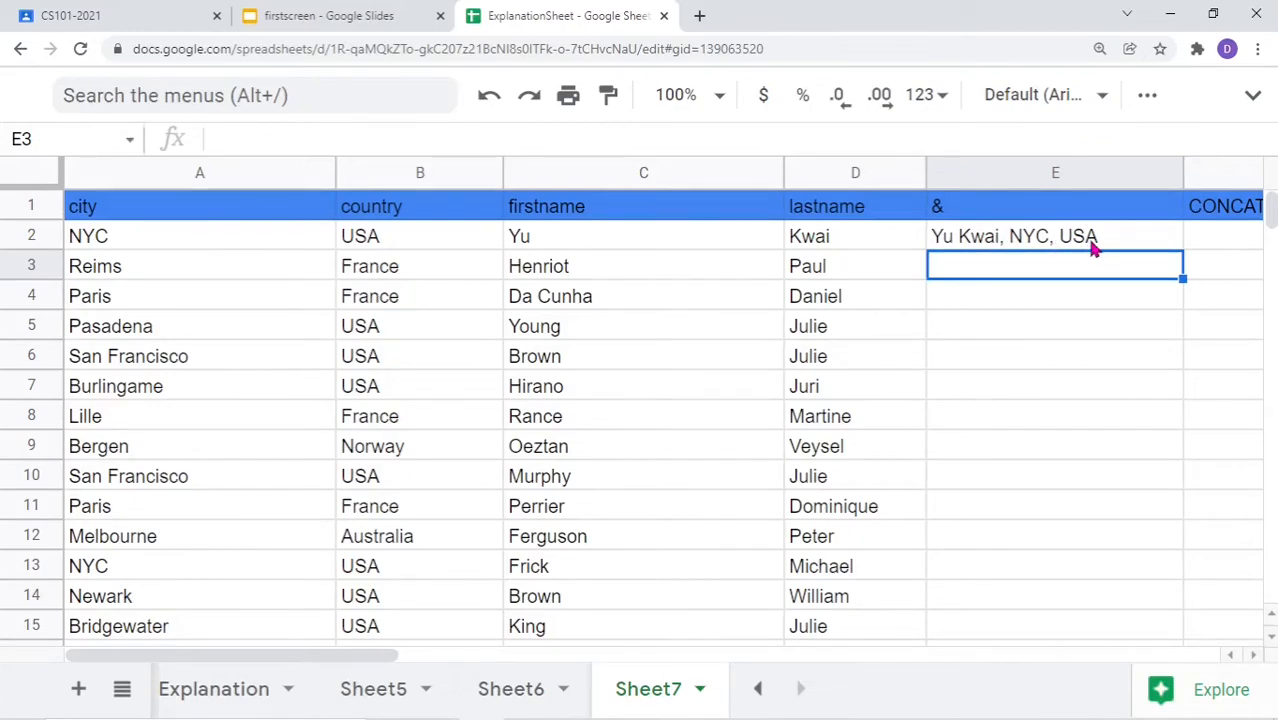
click(1043, 236)
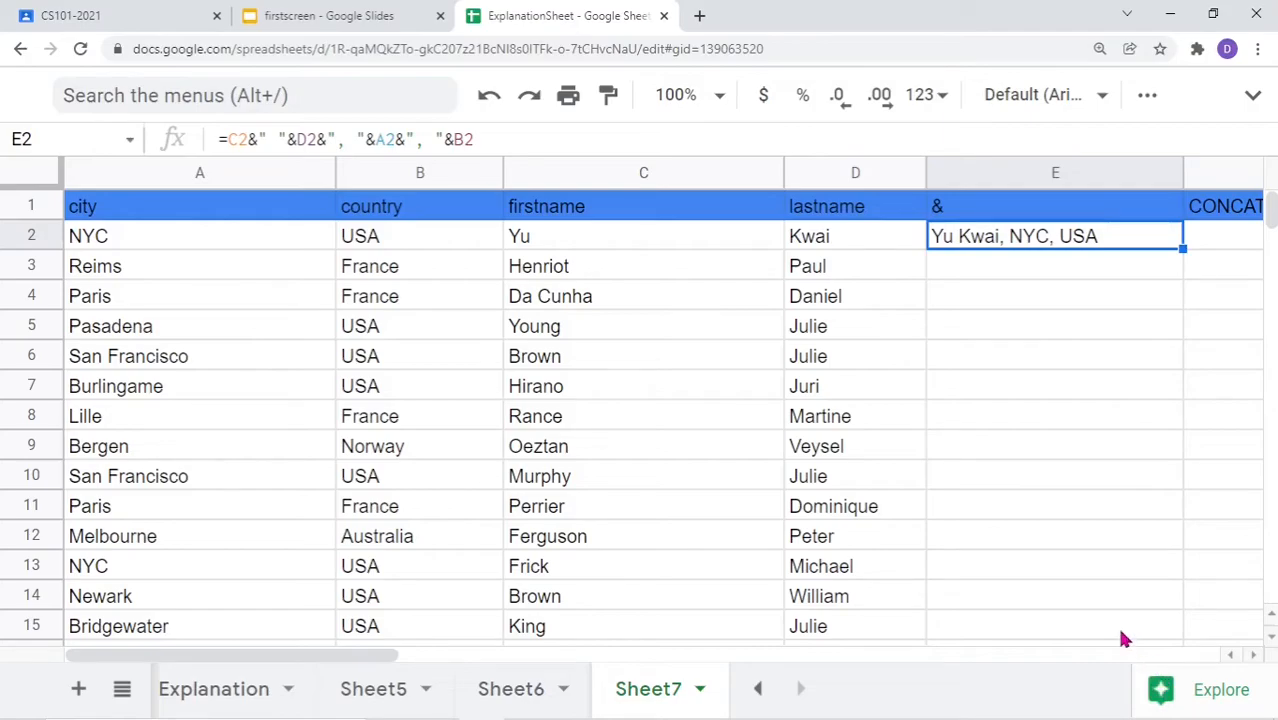
scroll(1120, 636, down, 2)
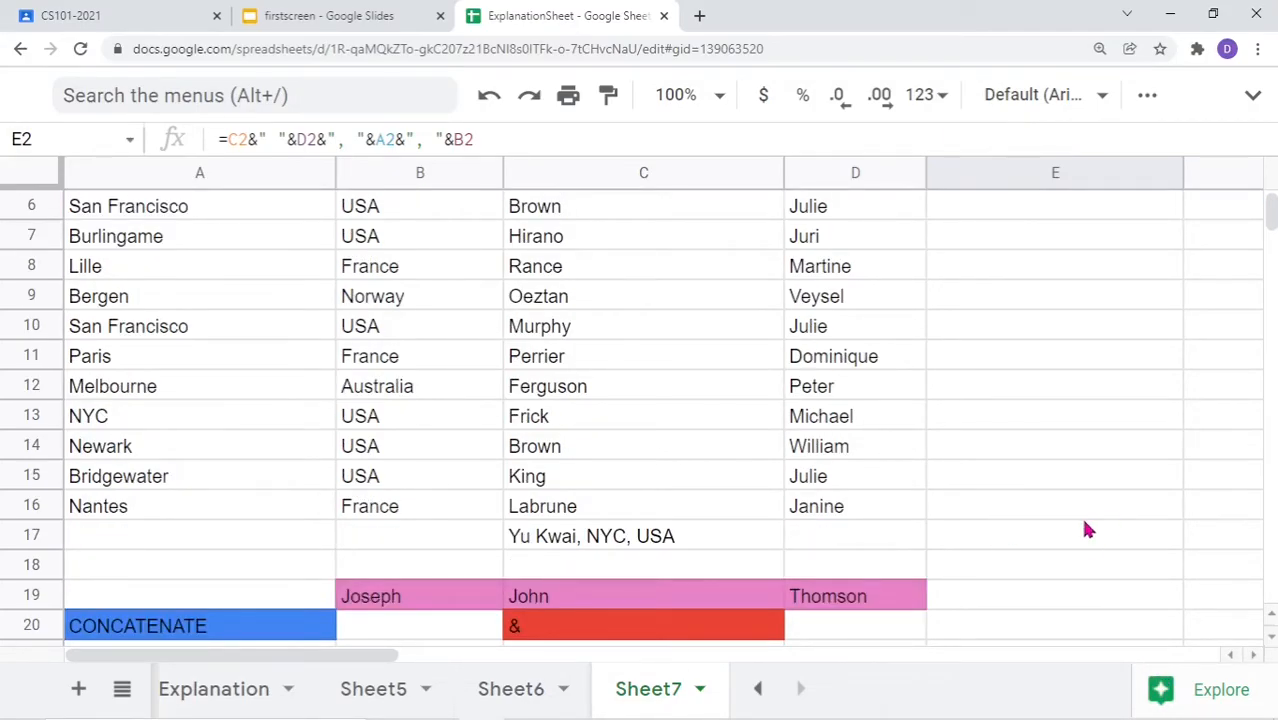
scroll(1150, 521, up, 2)
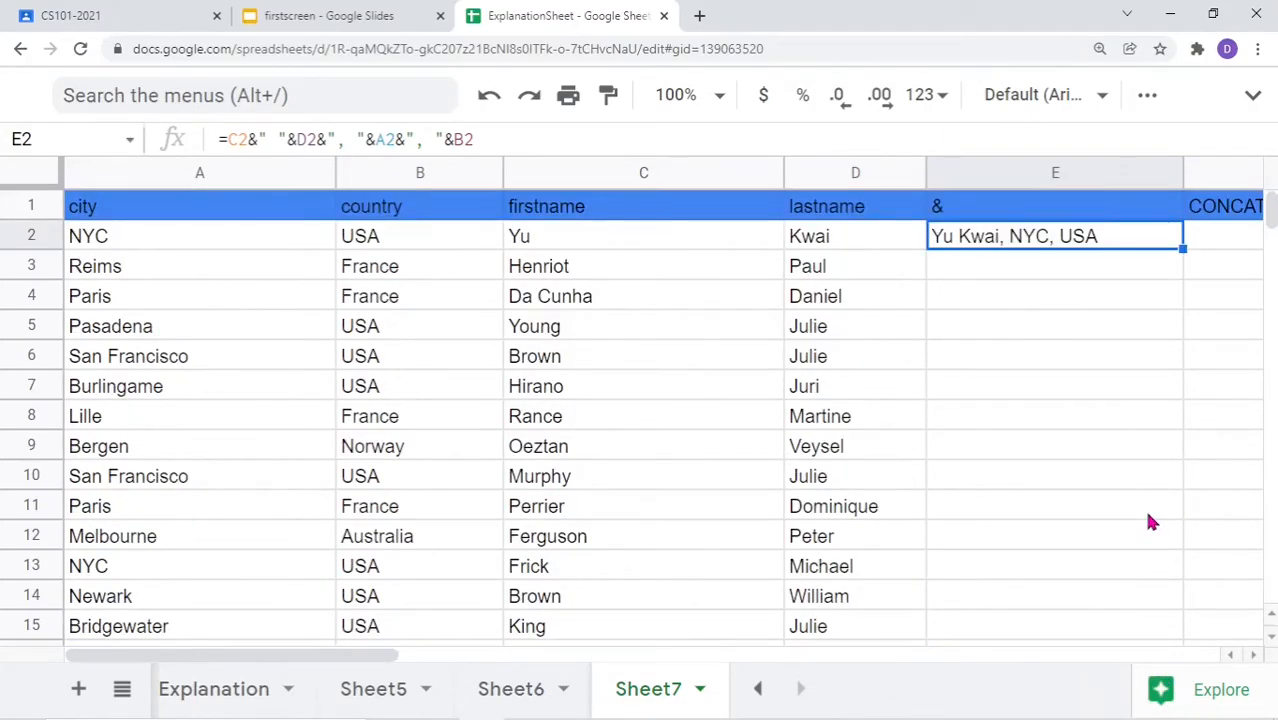
Fill E2's formula down to E16 and narrow column E so the strings wrap
drag(1182, 249, 1156, 492)
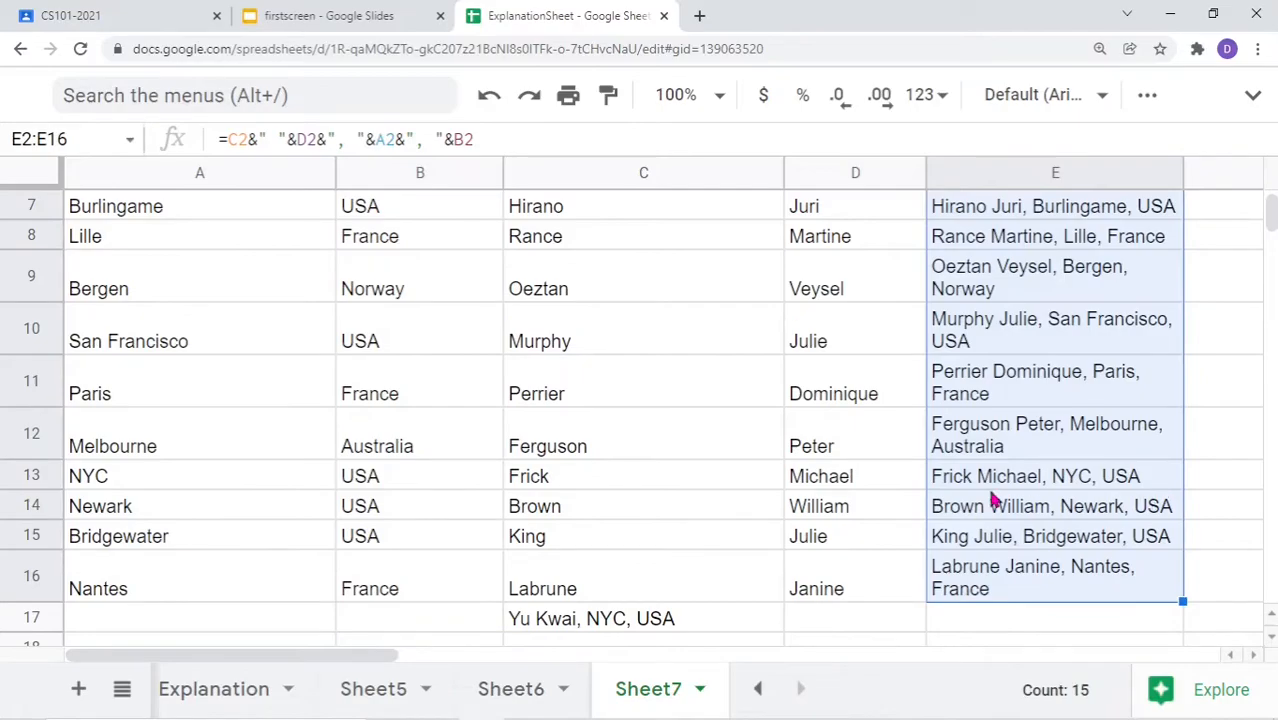
scroll(998, 505, up, 3)
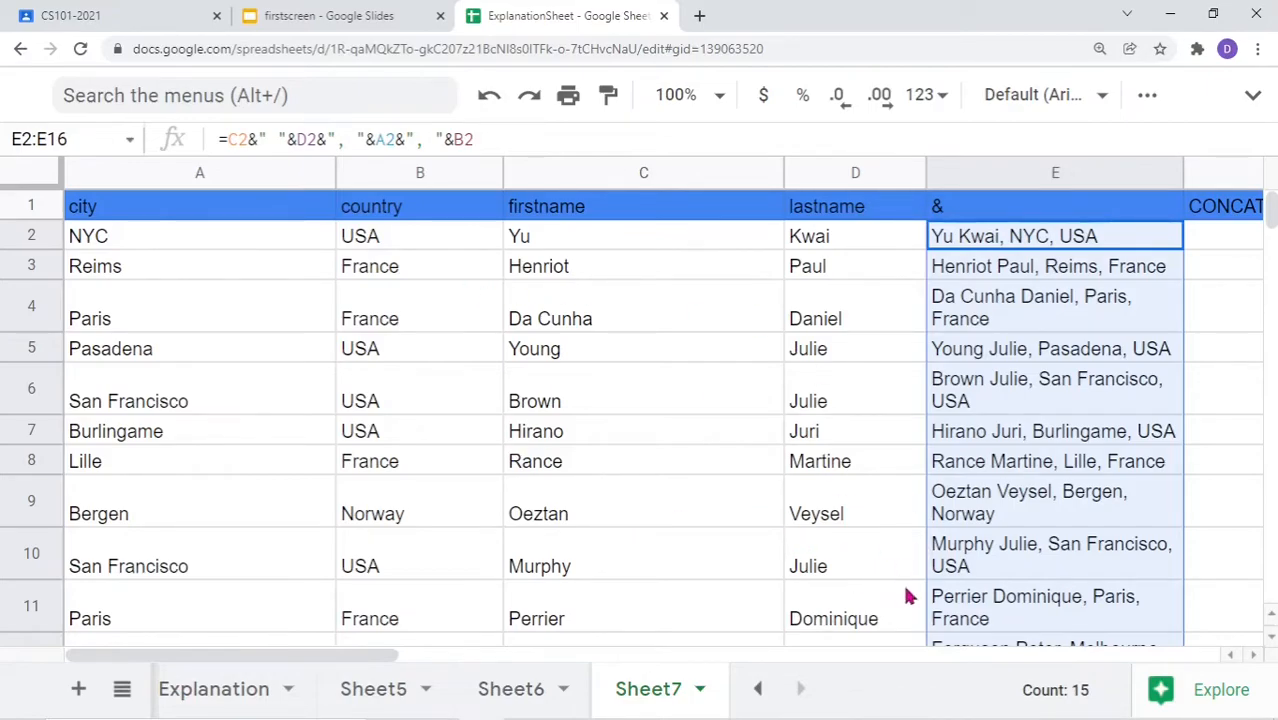
drag(387, 660, 570, 664)
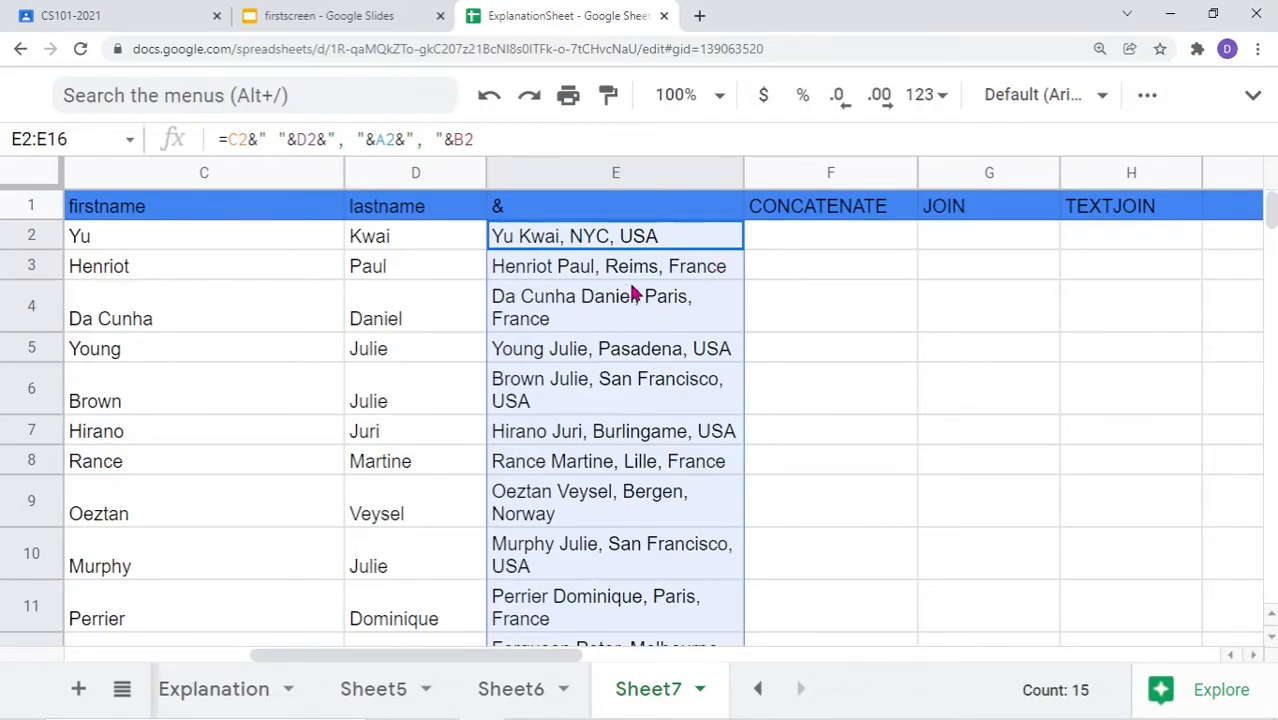
drag(742, 175, 649, 175)
In F2, begin =concatenate(C2," ",D2 with the first and last names
click(697, 254)
text(=conva)
key(BackSpace)
key(BackSpace)
text(catenate)
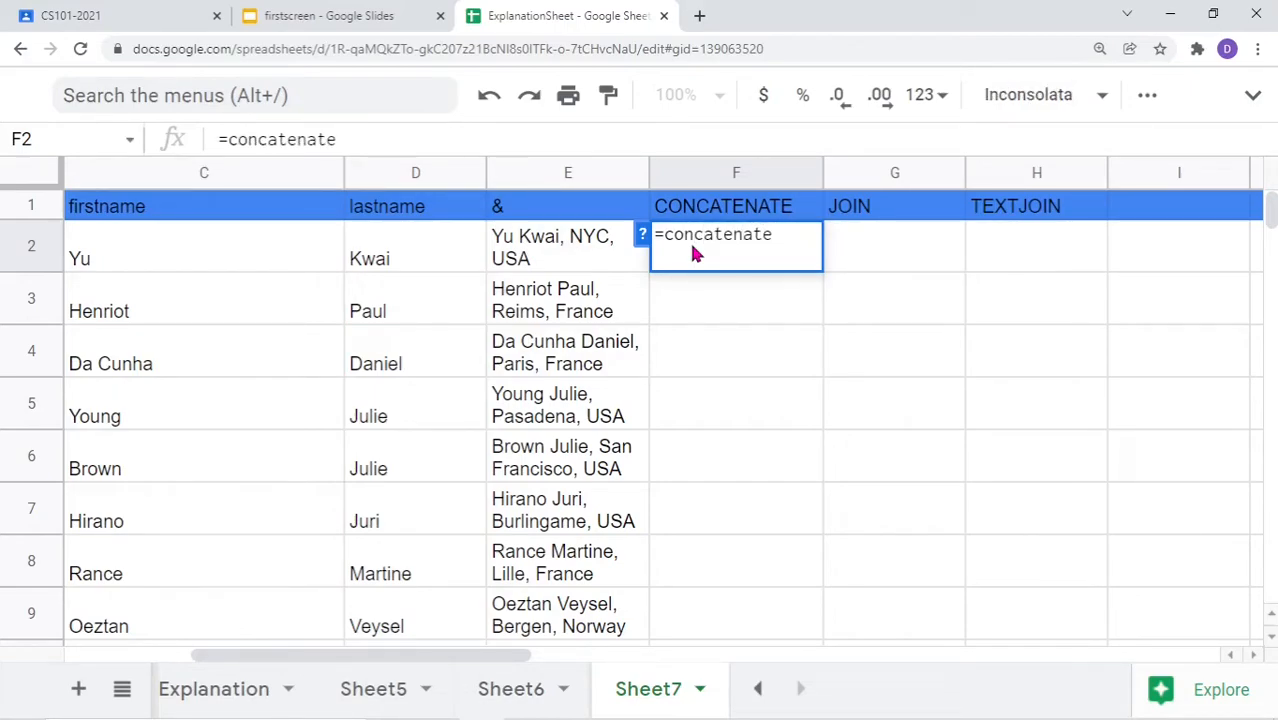
text(()
click(255, 259)
text(,)
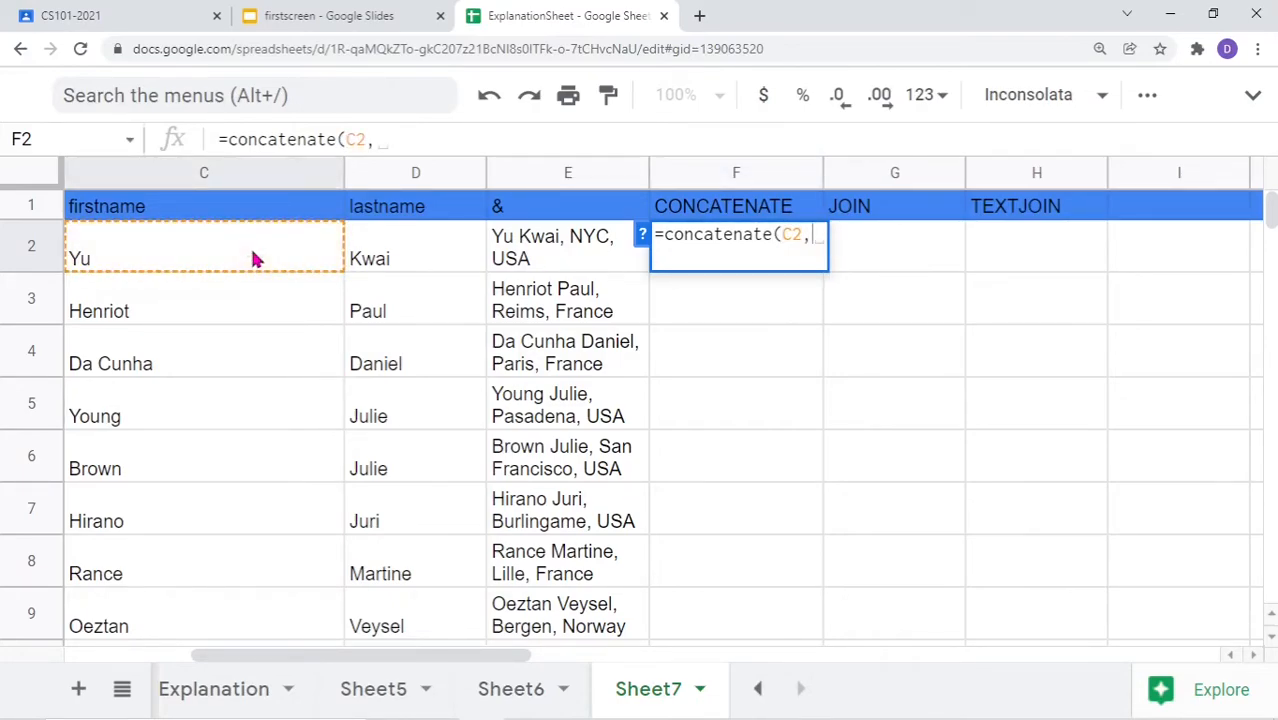
text(" ")
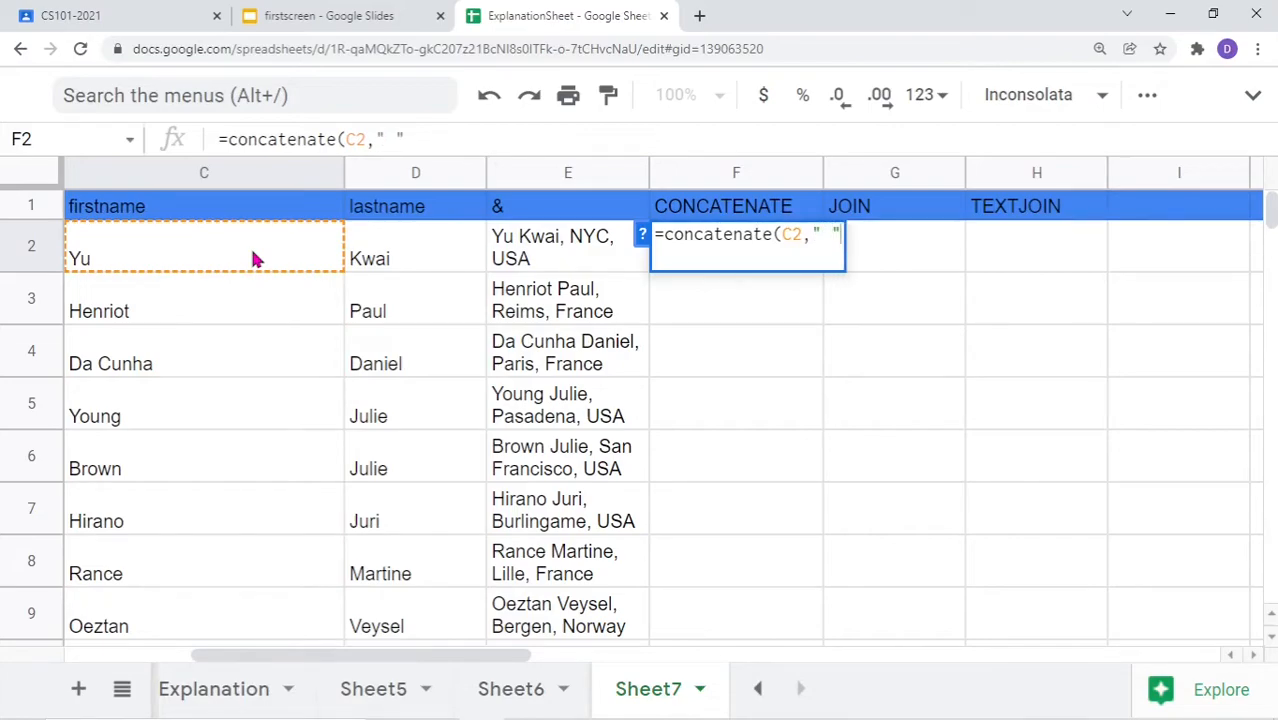
text(,)
click(418, 259)
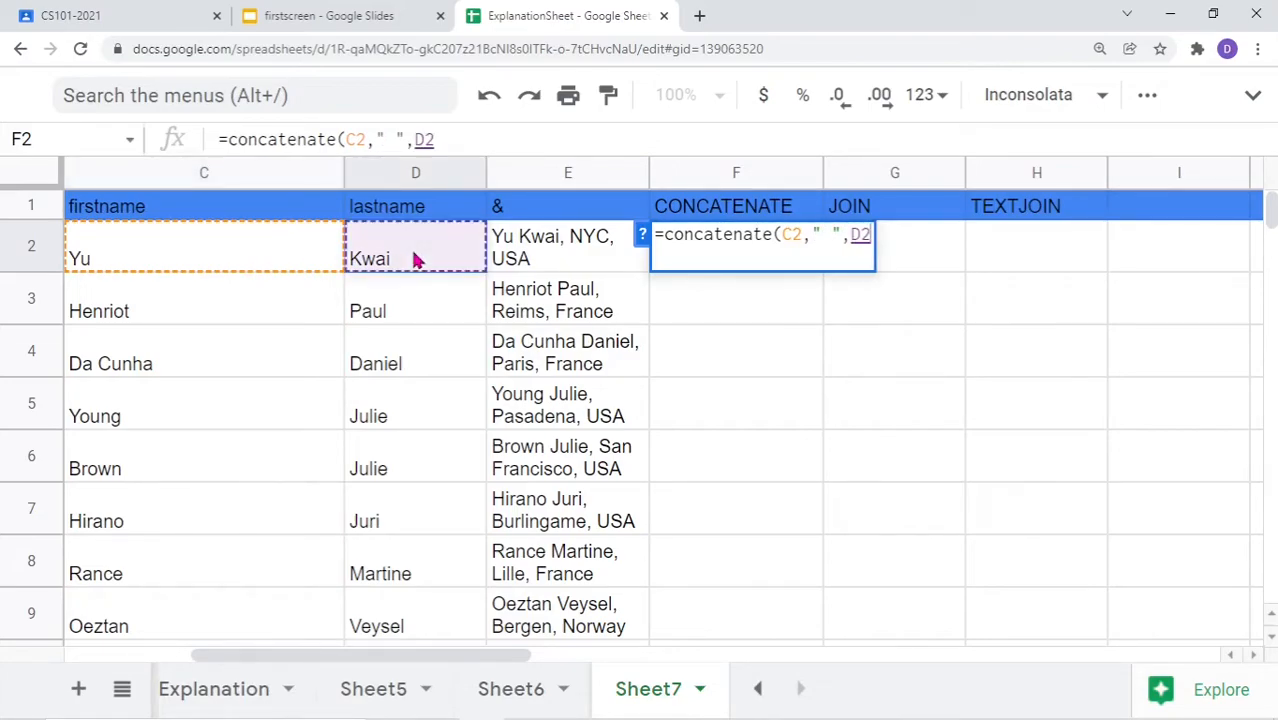
Finish the CONCATENATE with ", ",A2,", ",B2 and fill F2 down through row 16
text(,",)
text("")
text(, )
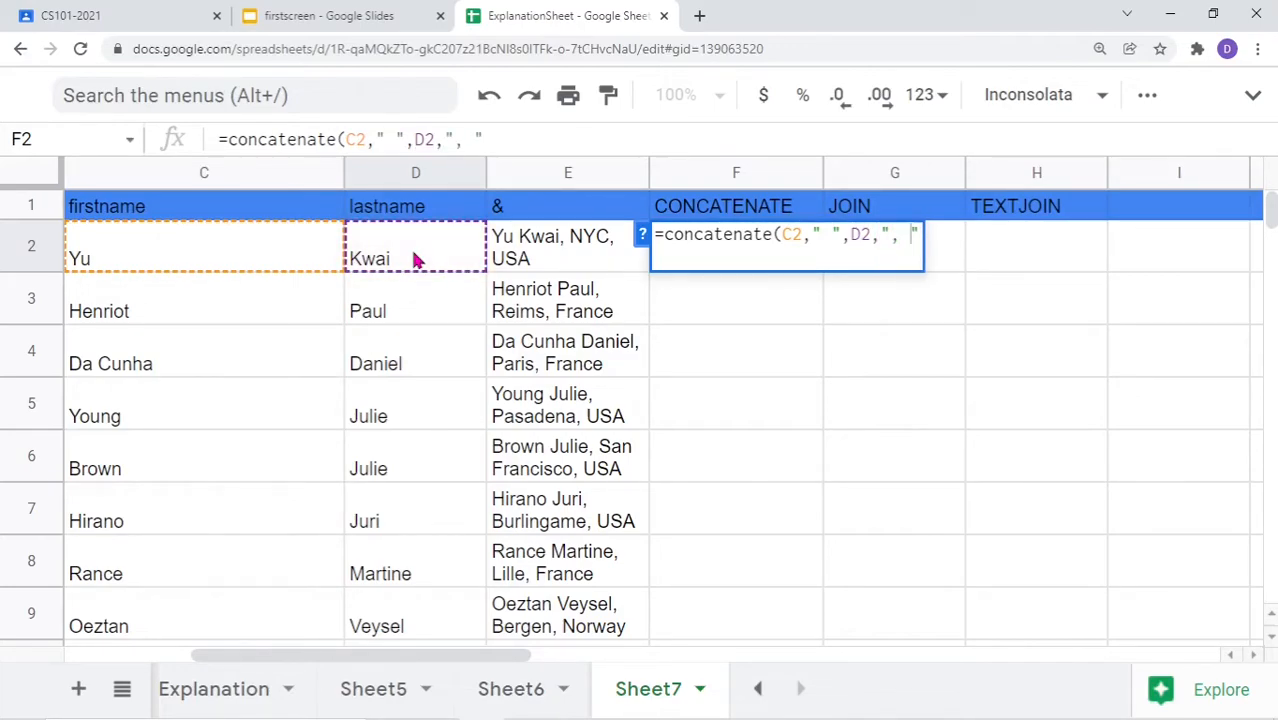
text(,)
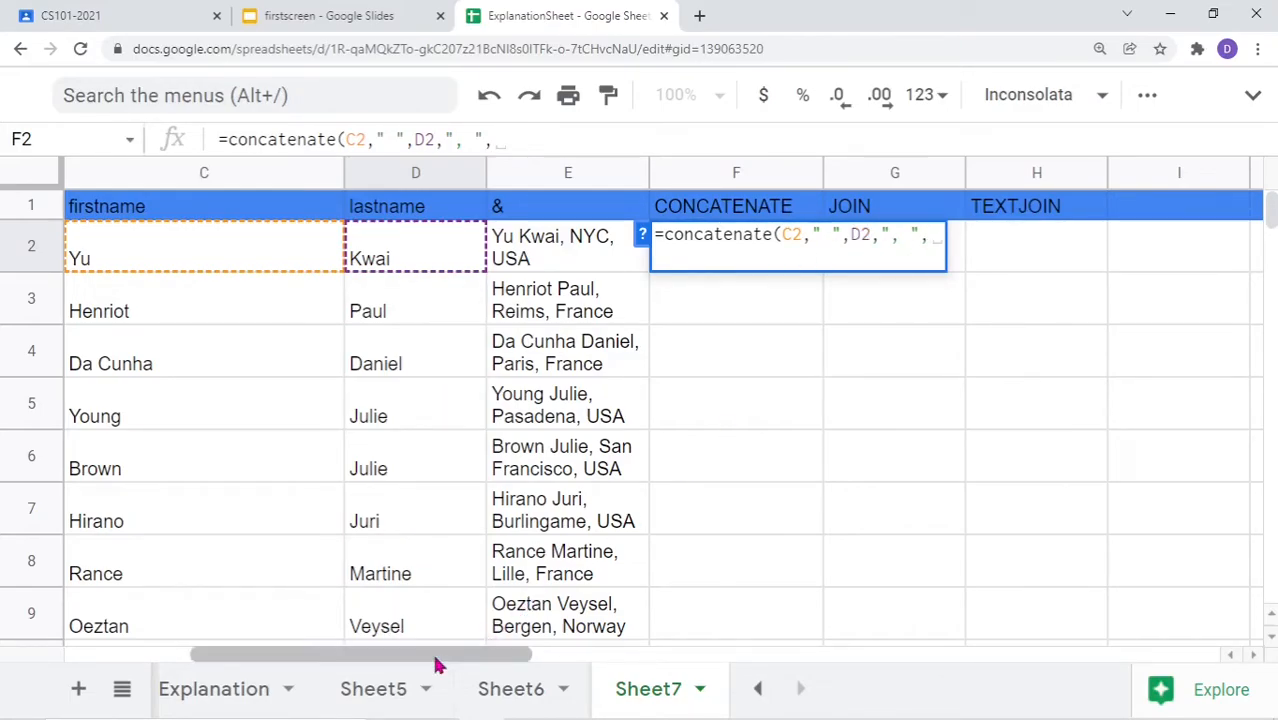
drag(434, 657, 205, 651)
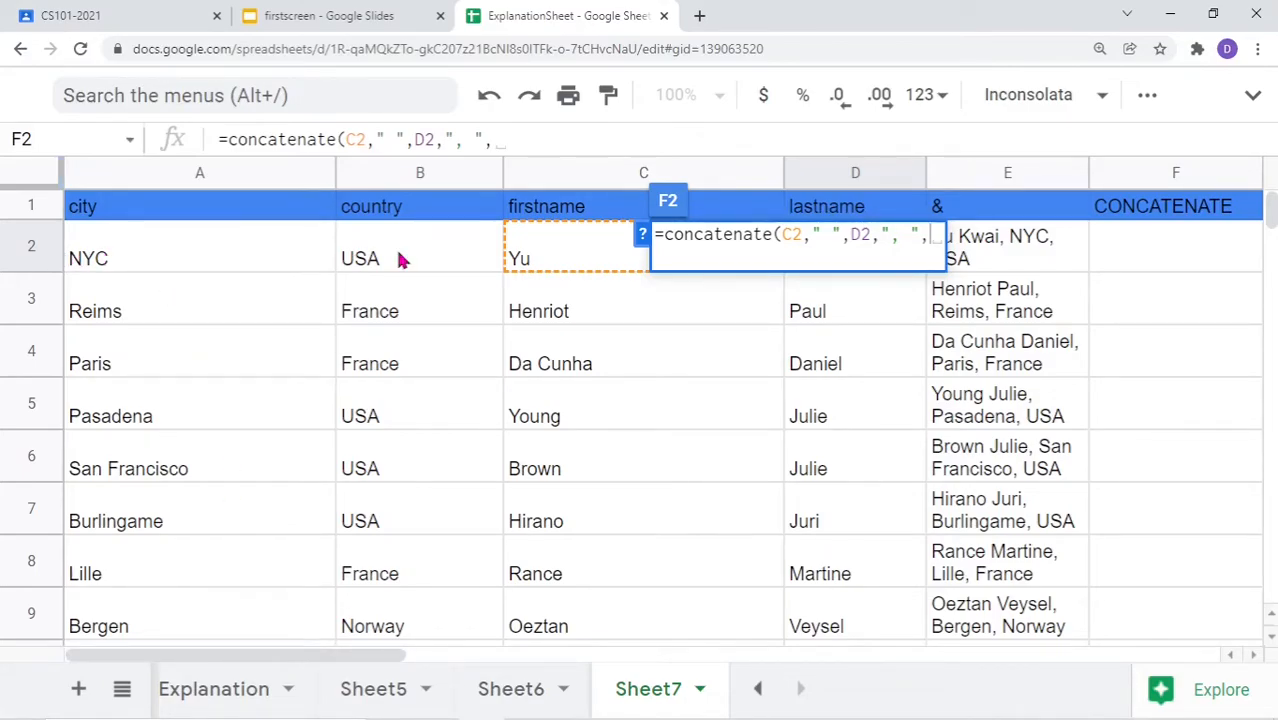
click(230, 255)
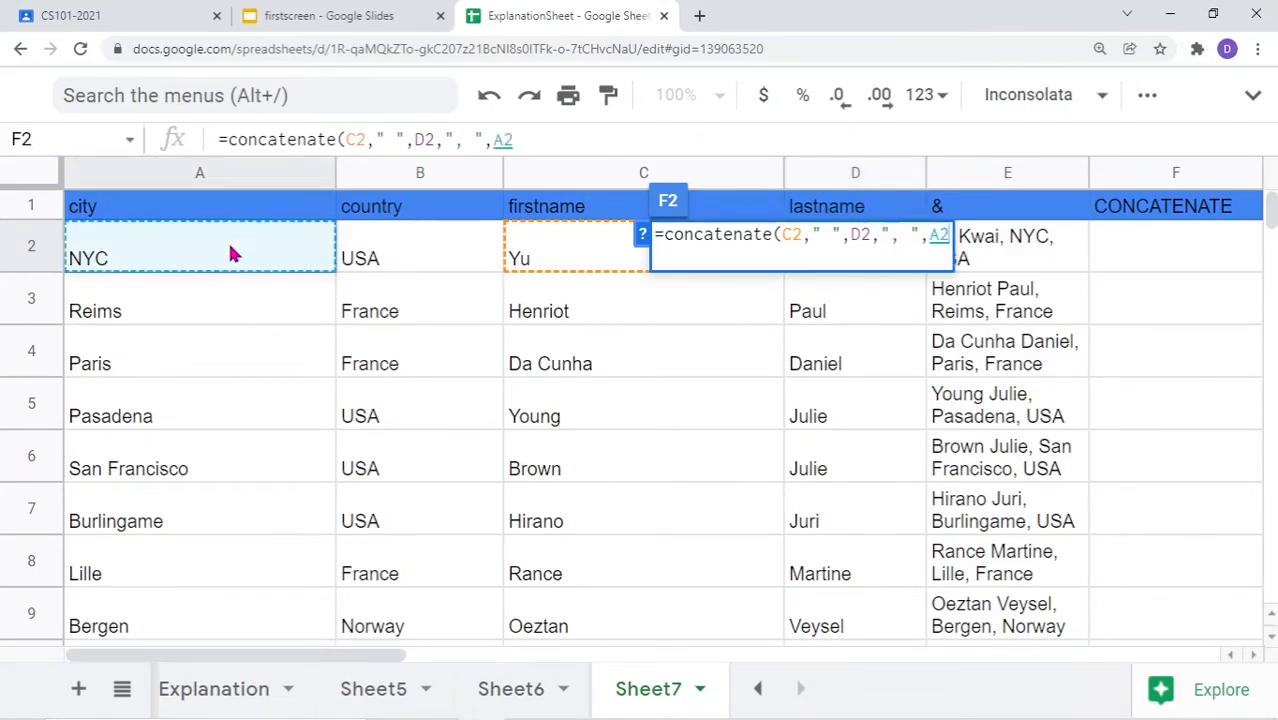
text(, ",A2,)
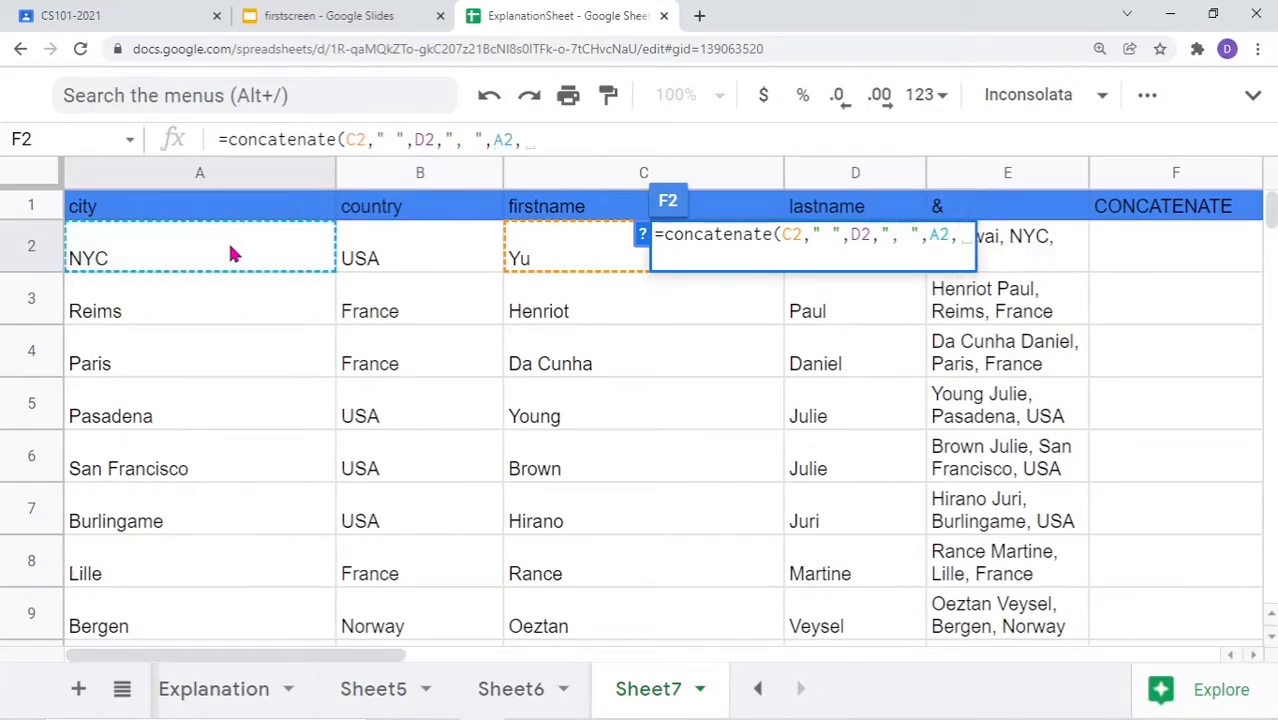
text(",)
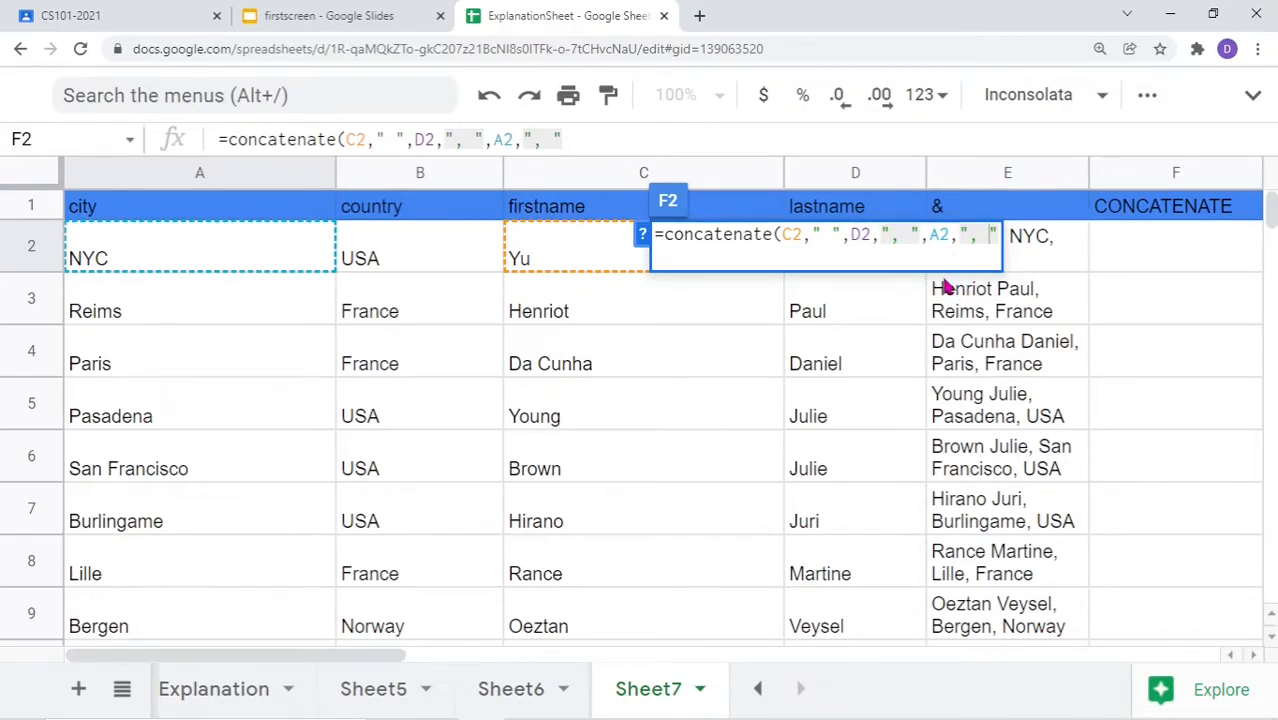
text(,)
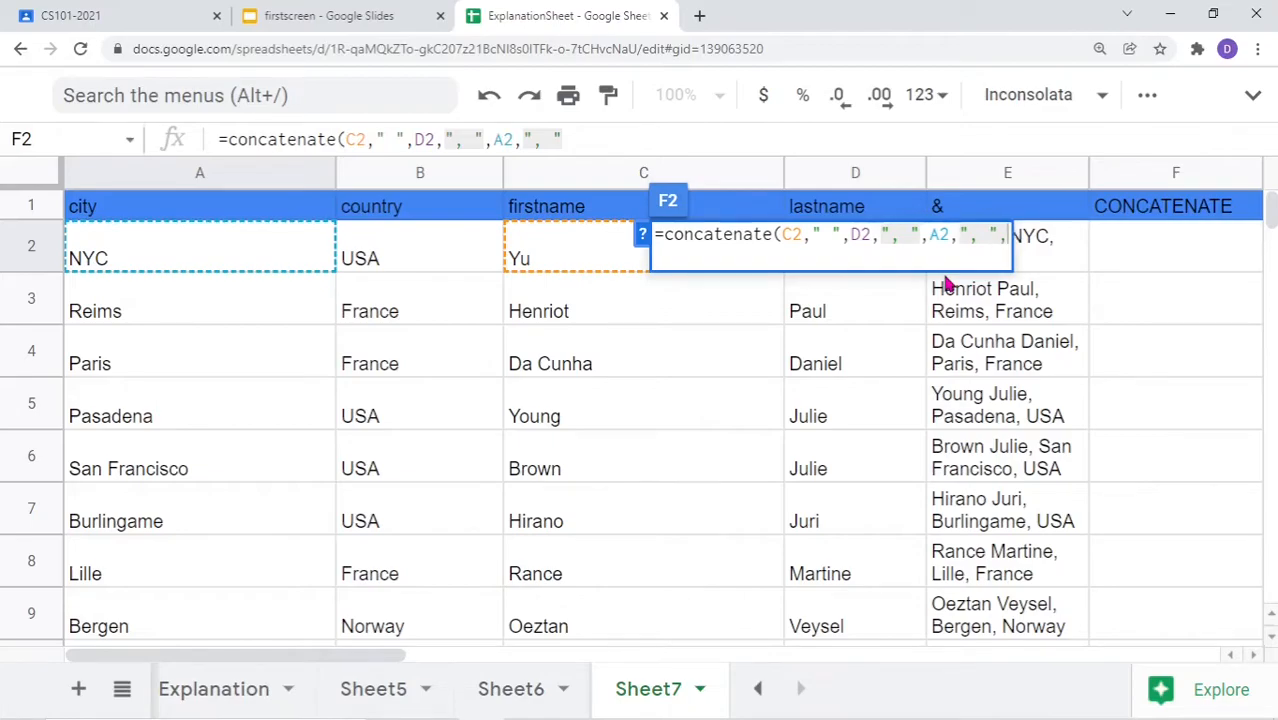
click(424, 257)
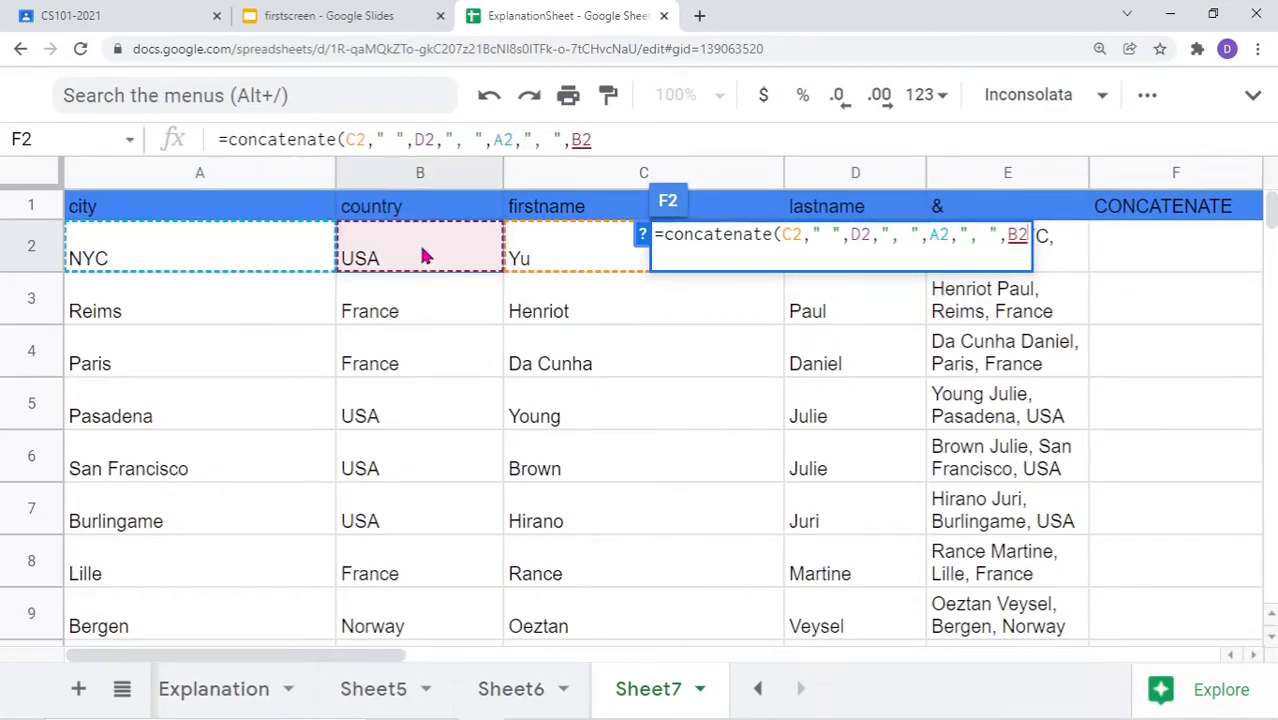
text())
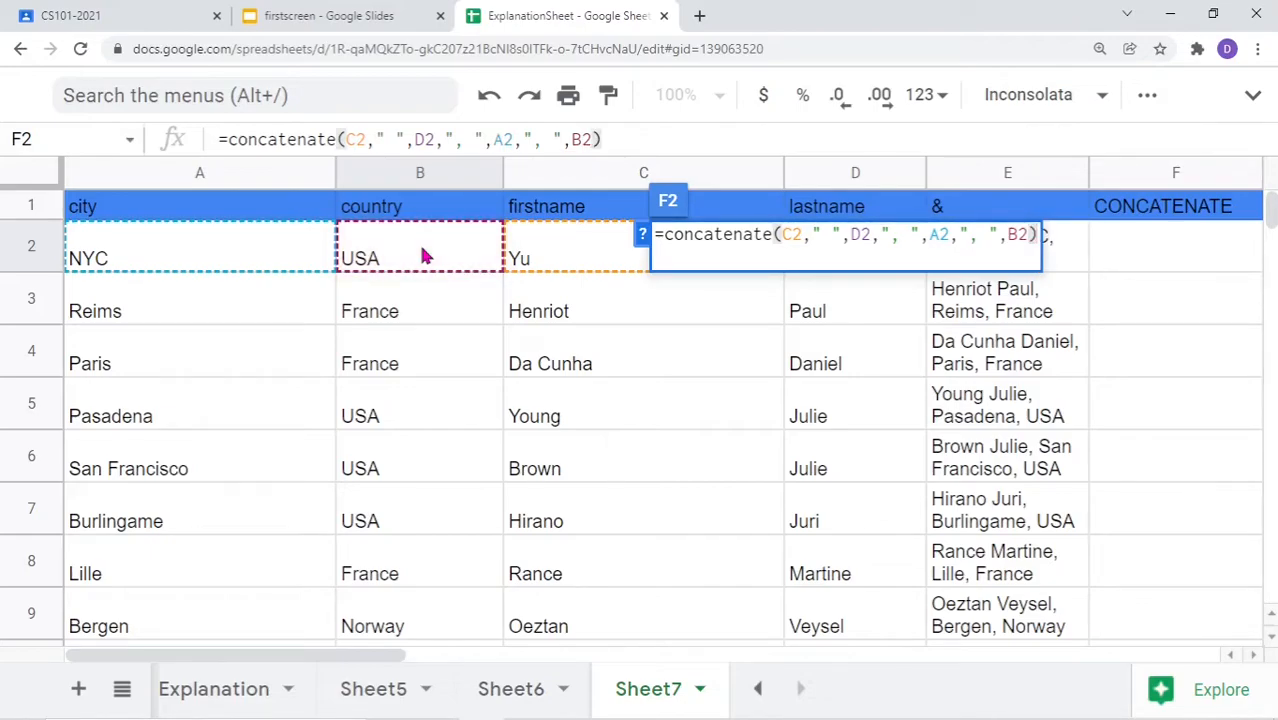
key(Return)
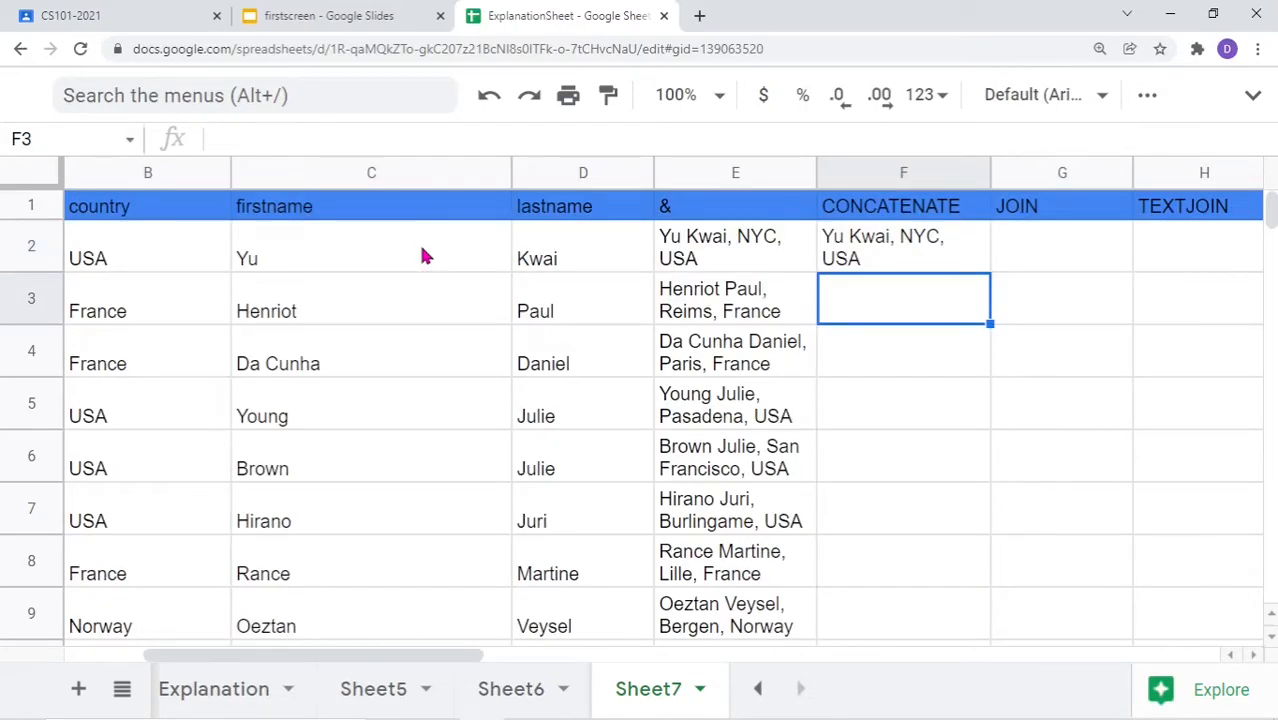
click(884, 258)
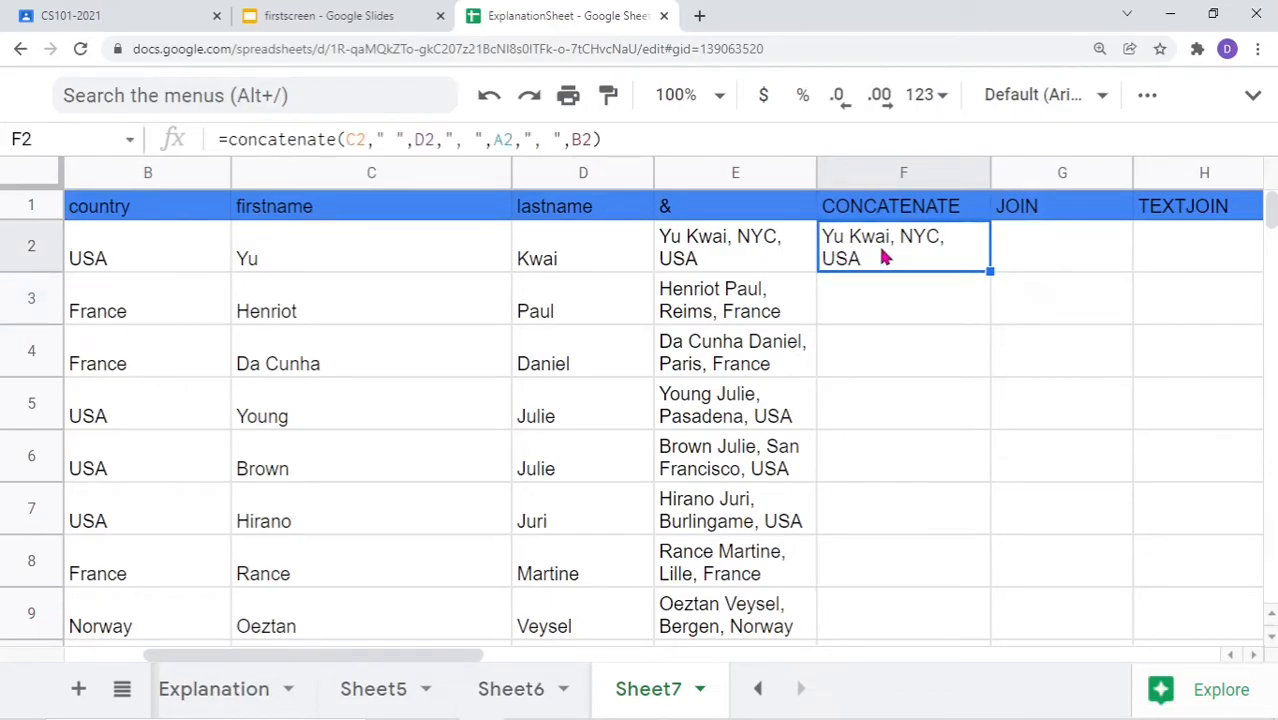
drag(990, 271, 983, 397)
Fill F2's CONCATENATE formula down to row 16
scroll(884, 416, up, 6)
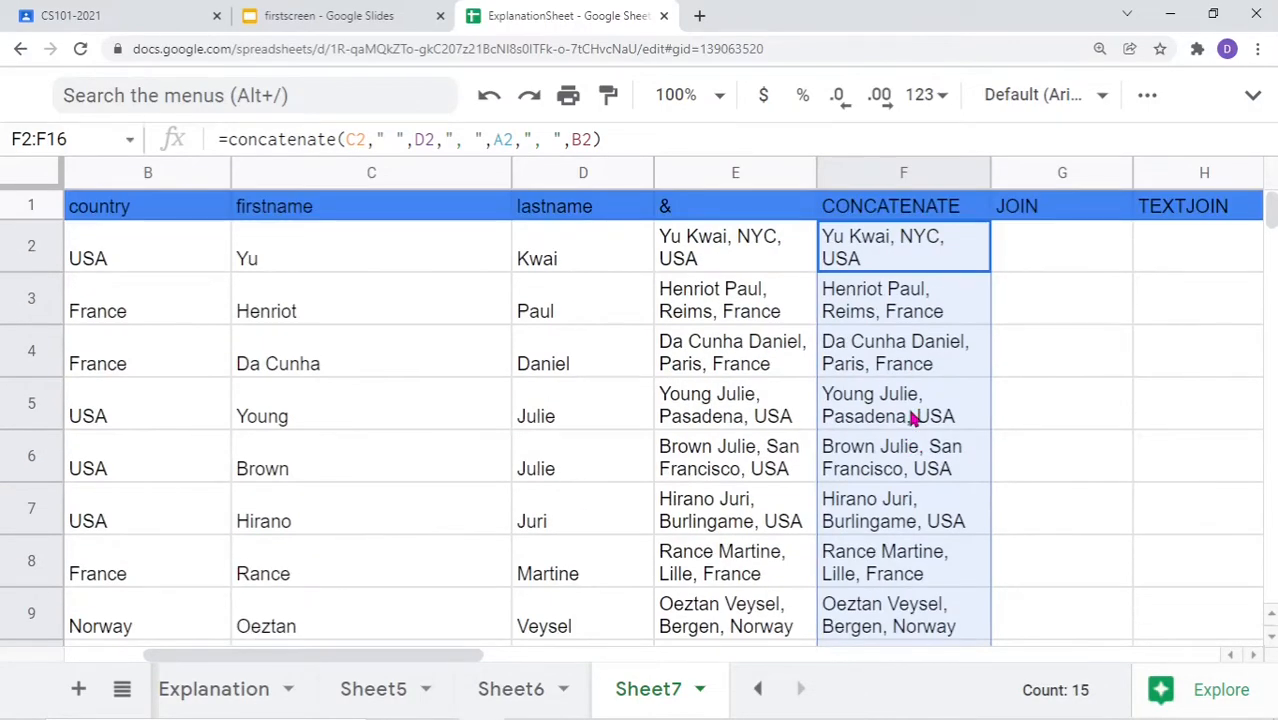
drag(434, 657, 620, 665)
click(462, 259)
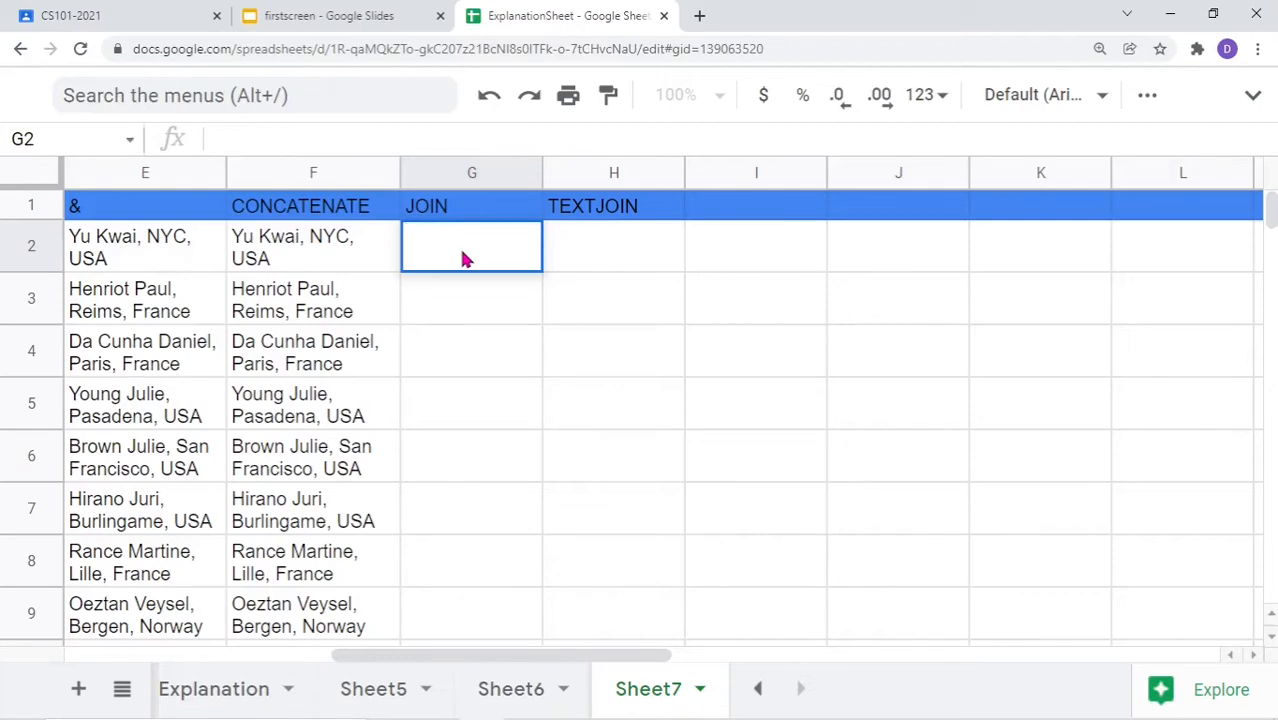
Review F2's formula without changing it, then select G2 under JOIN
double_click(335, 259)
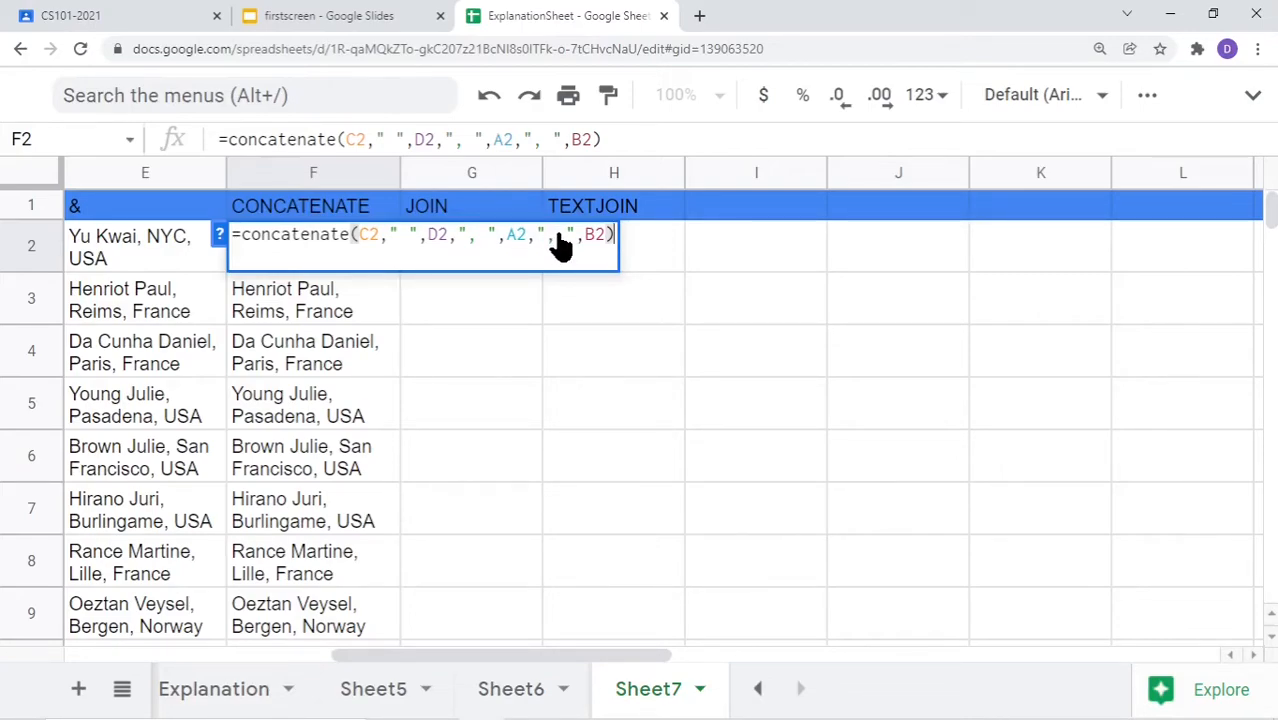
key(Escape)
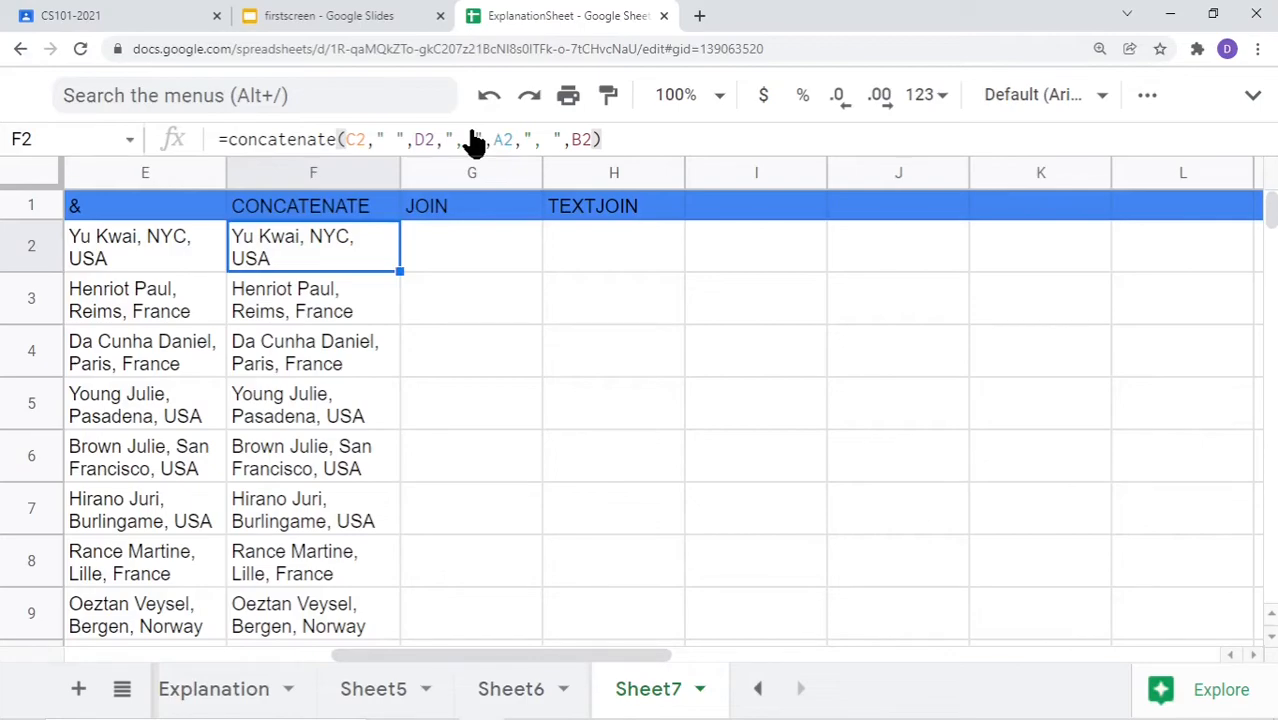
click(449, 250)
text(=join(", ",)
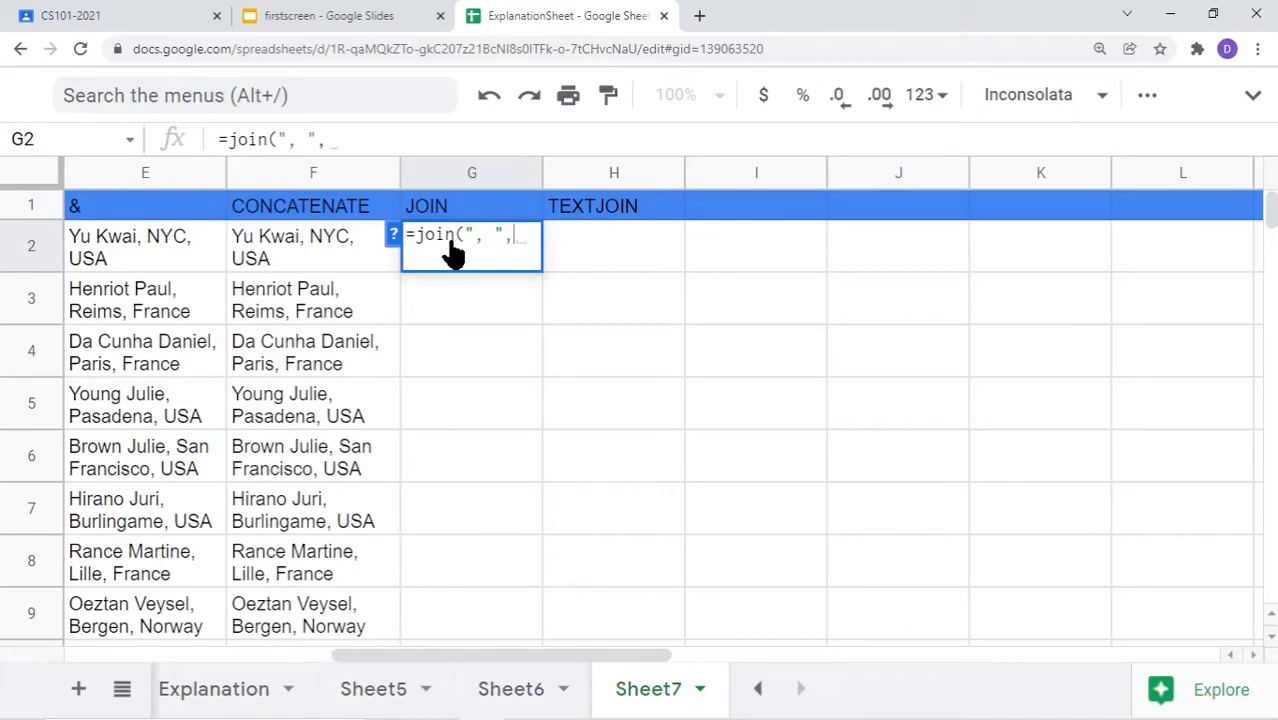
drag(385, 656, 313, 679)
click(205, 260)
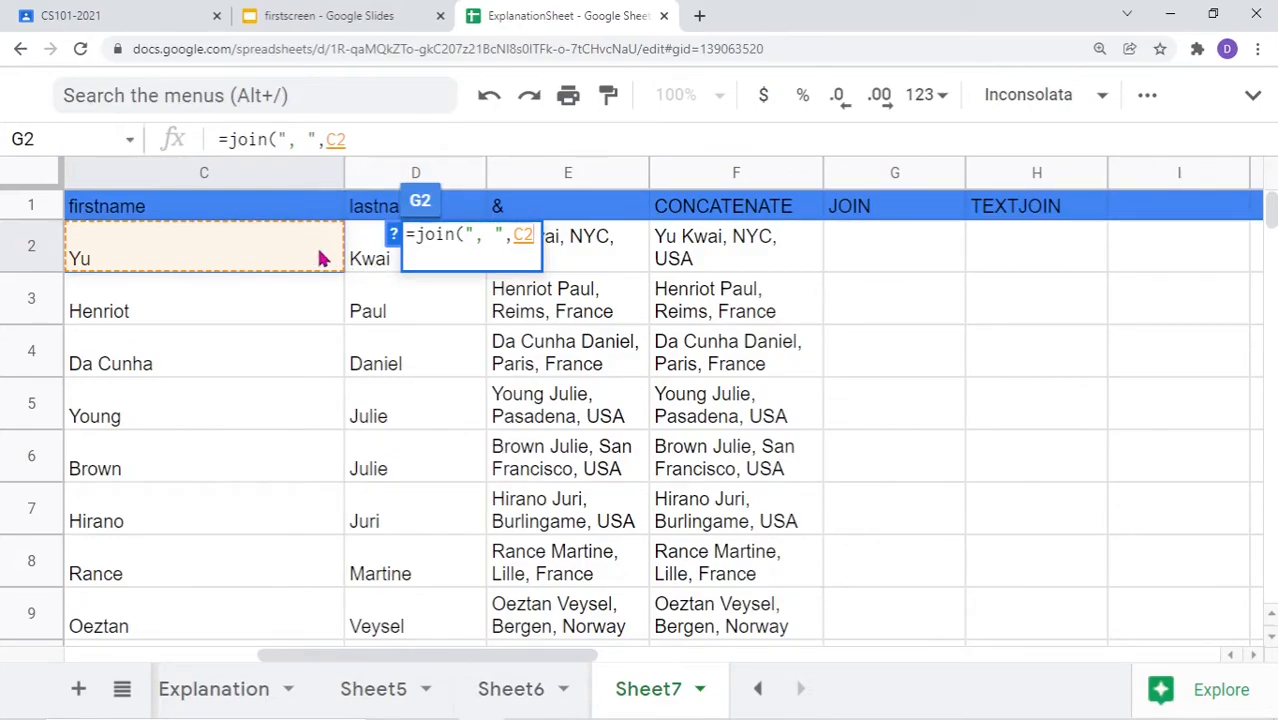
drag(314, 254, 367, 260)
text(,)
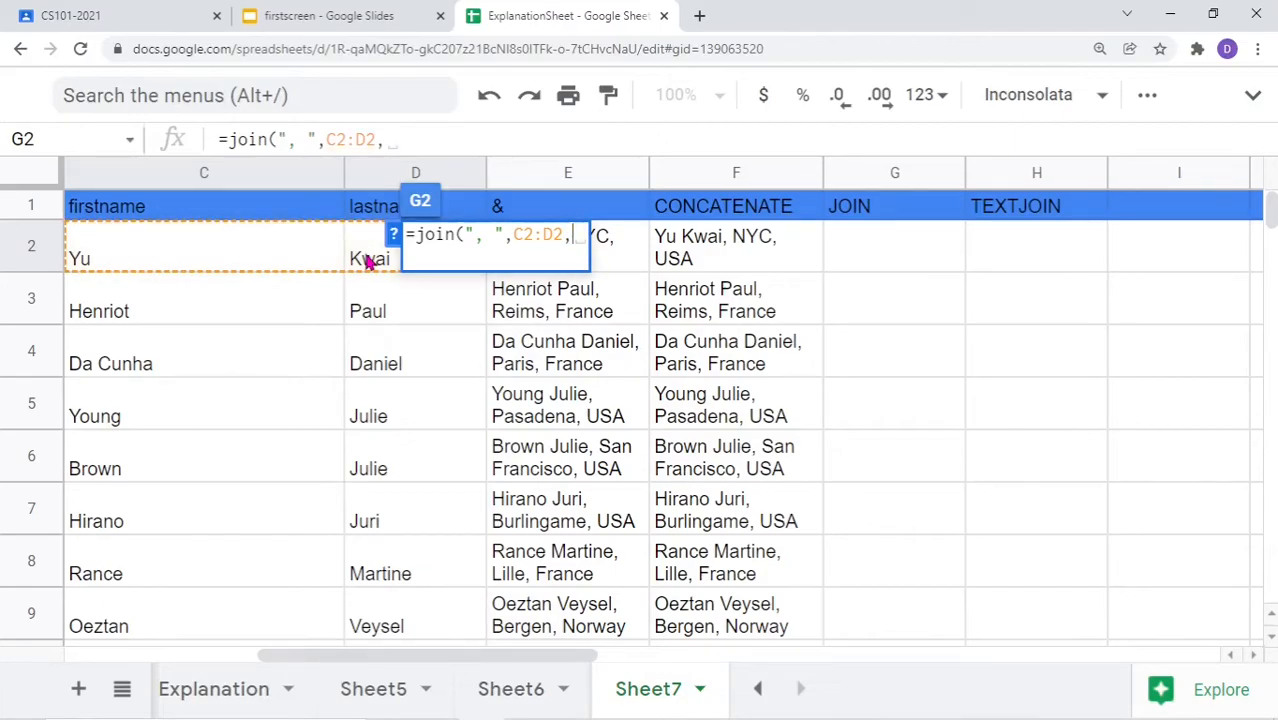
drag(395, 663, 63, 673)
drag(110, 262, 365, 277)
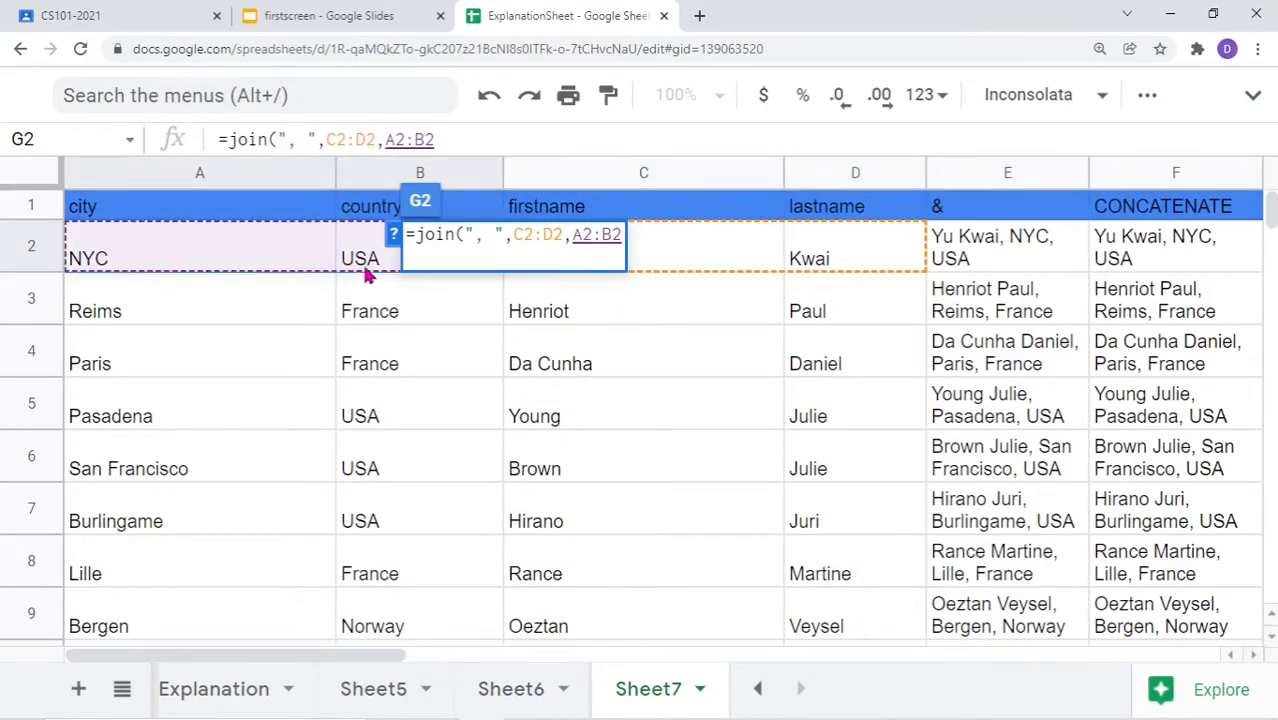
text())
key(Return)
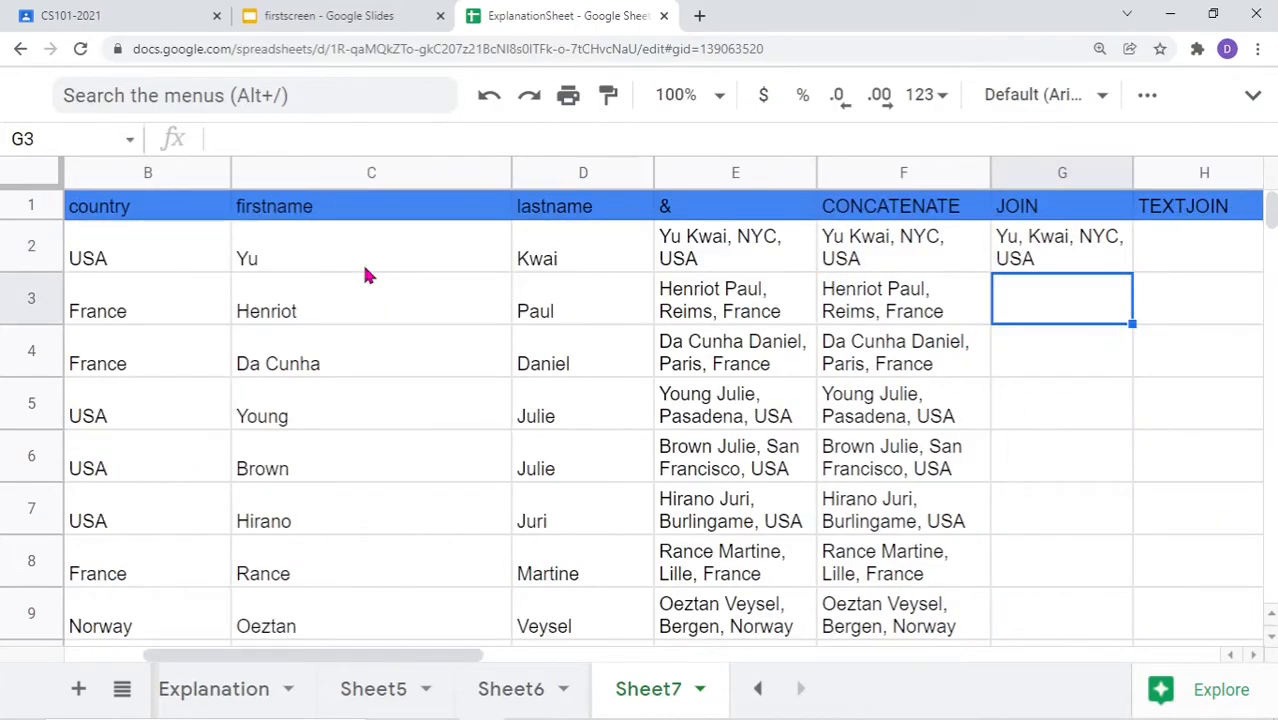
drag(442, 657, 697, 668)
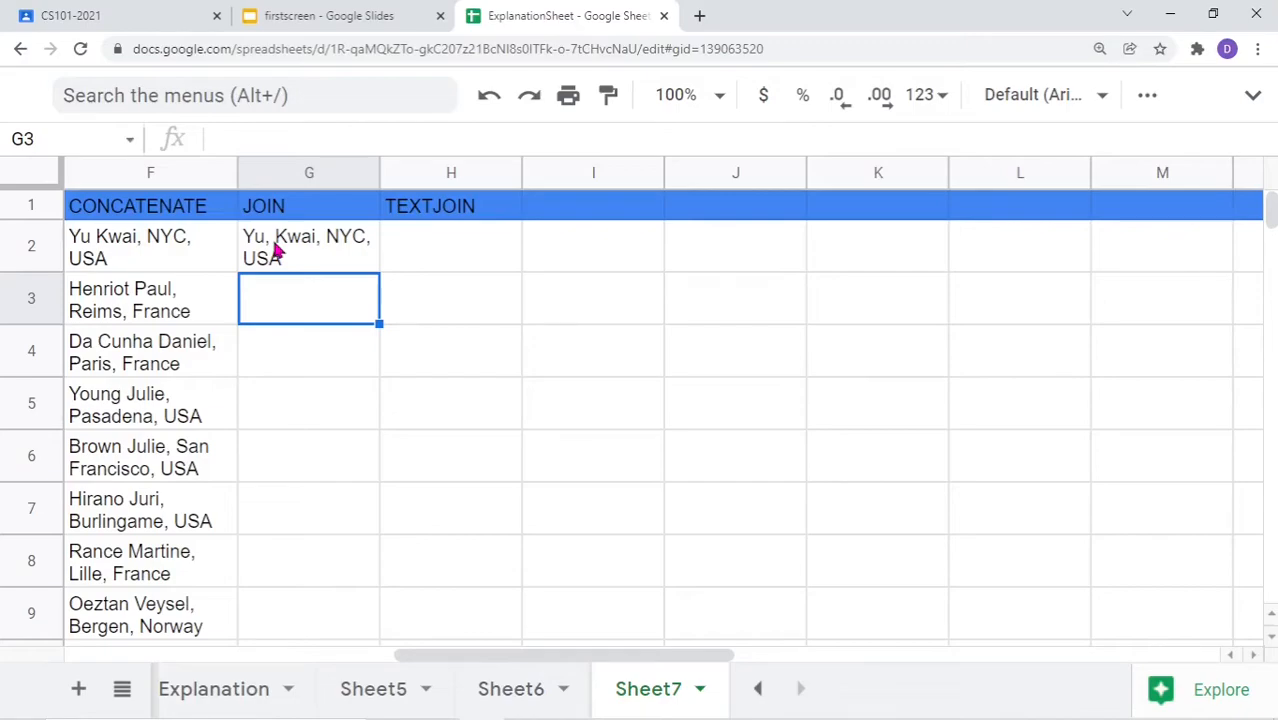
Change G2's join separator to a single space
double_click(279, 252)
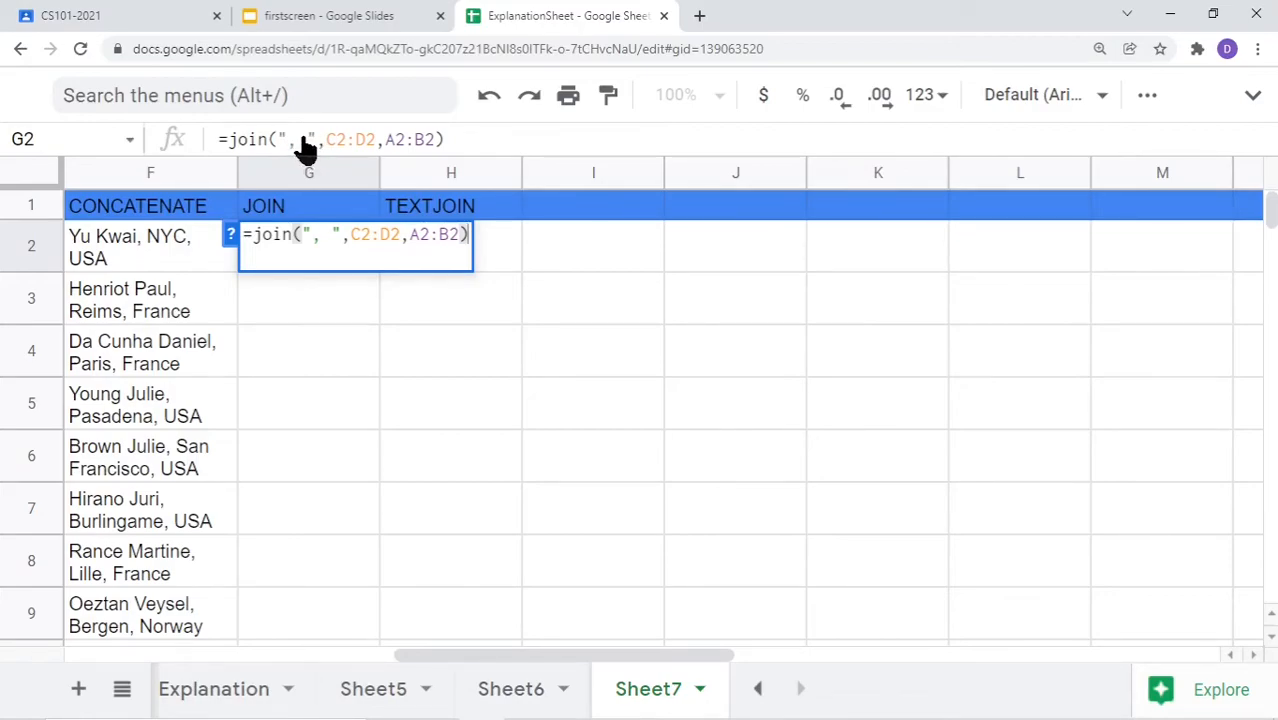
drag(315, 146, 277, 146)
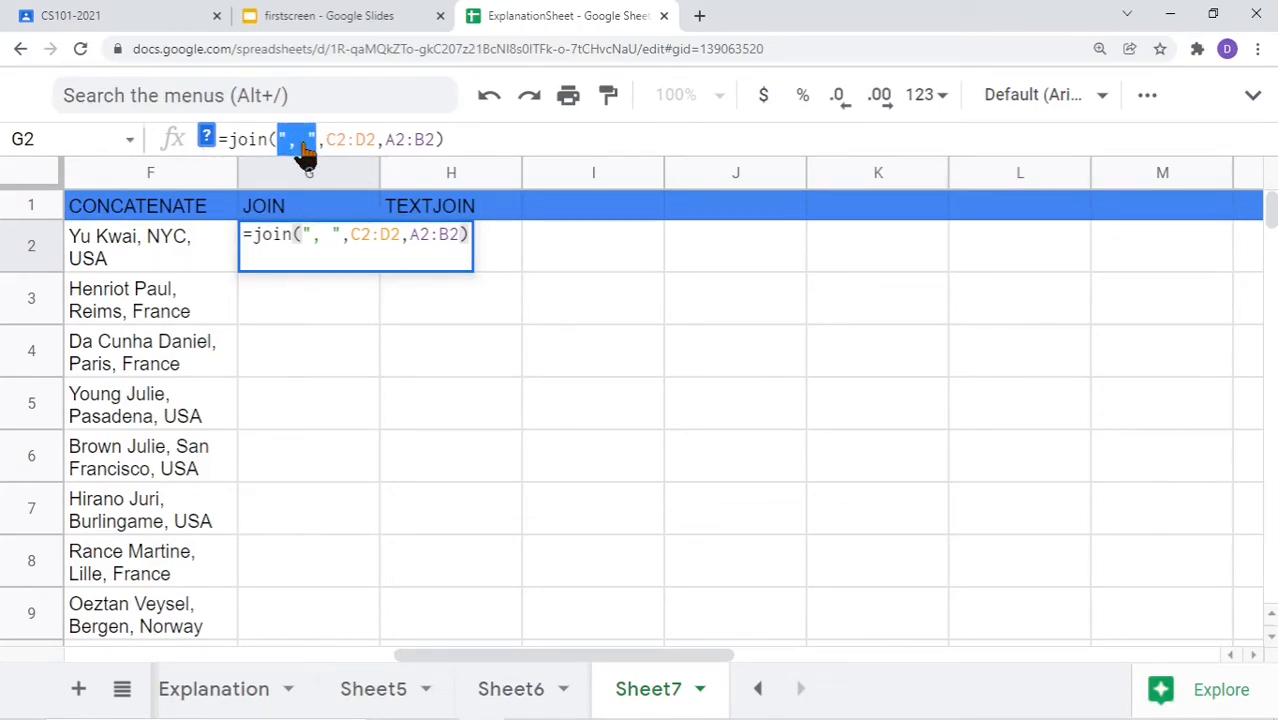
click(297, 142)
key(BackSpace)
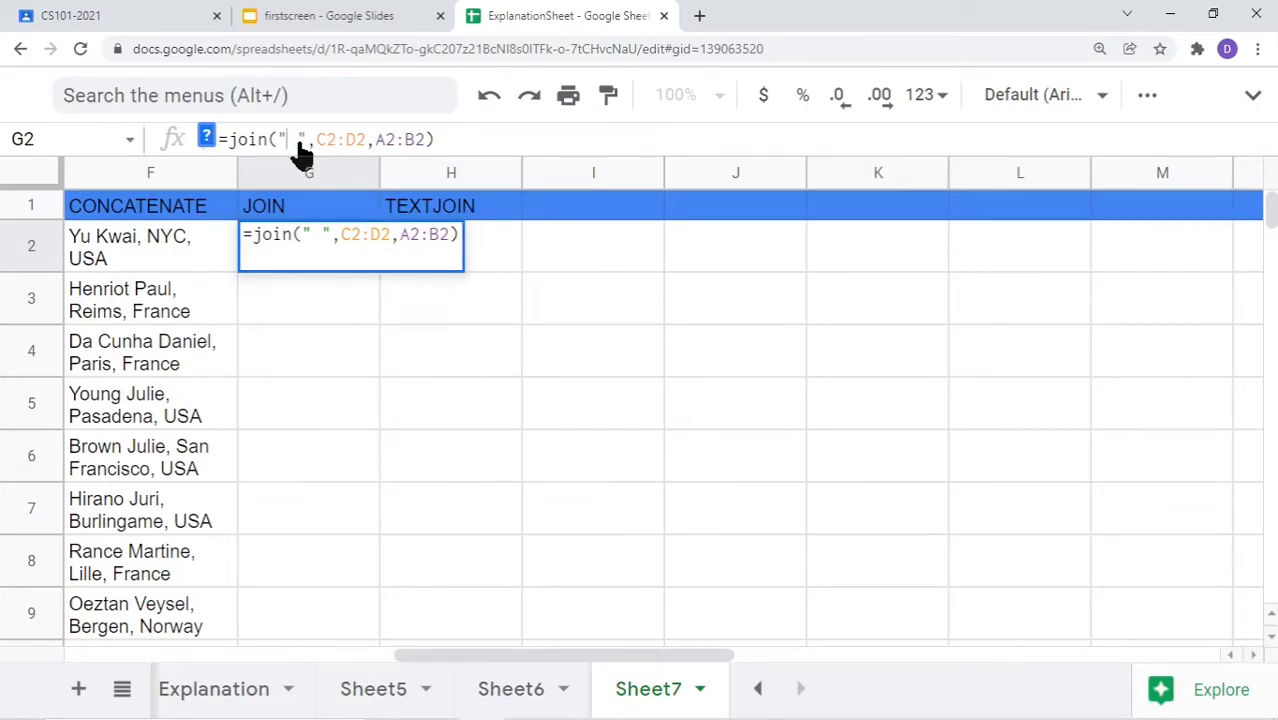
key(Return)
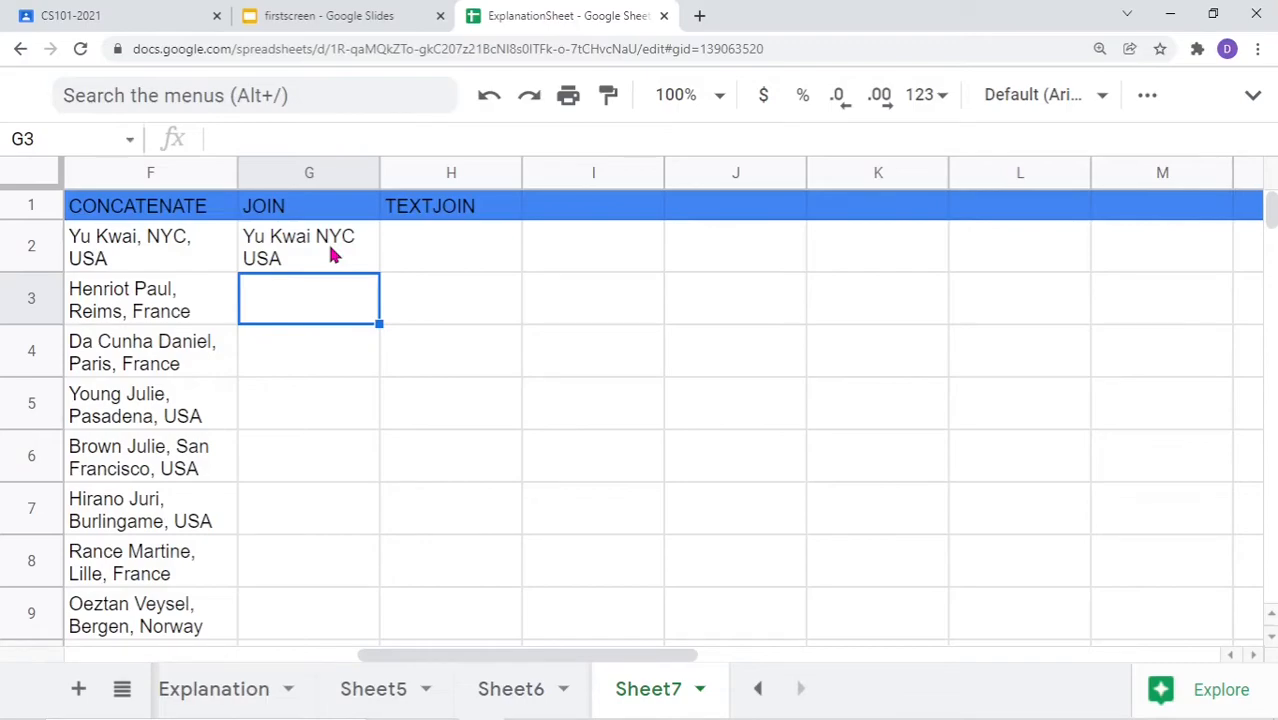
double_click(333, 256)
click(298, 141)
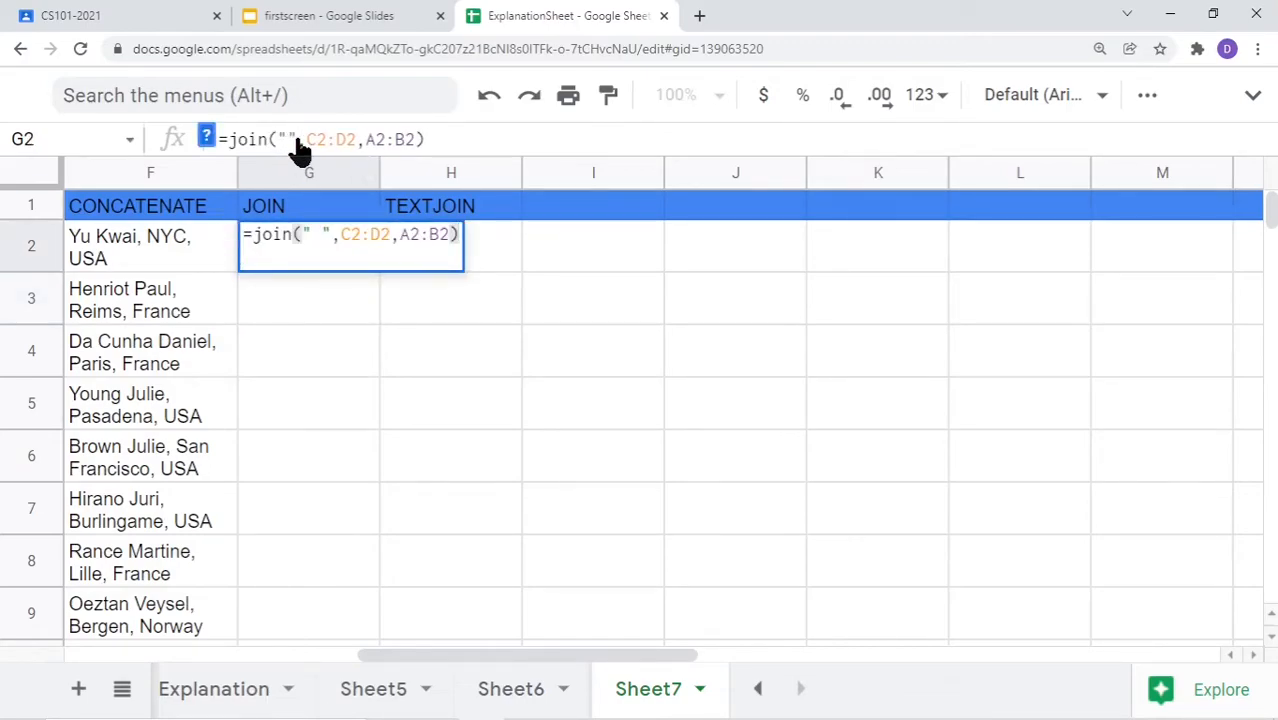
text(,)
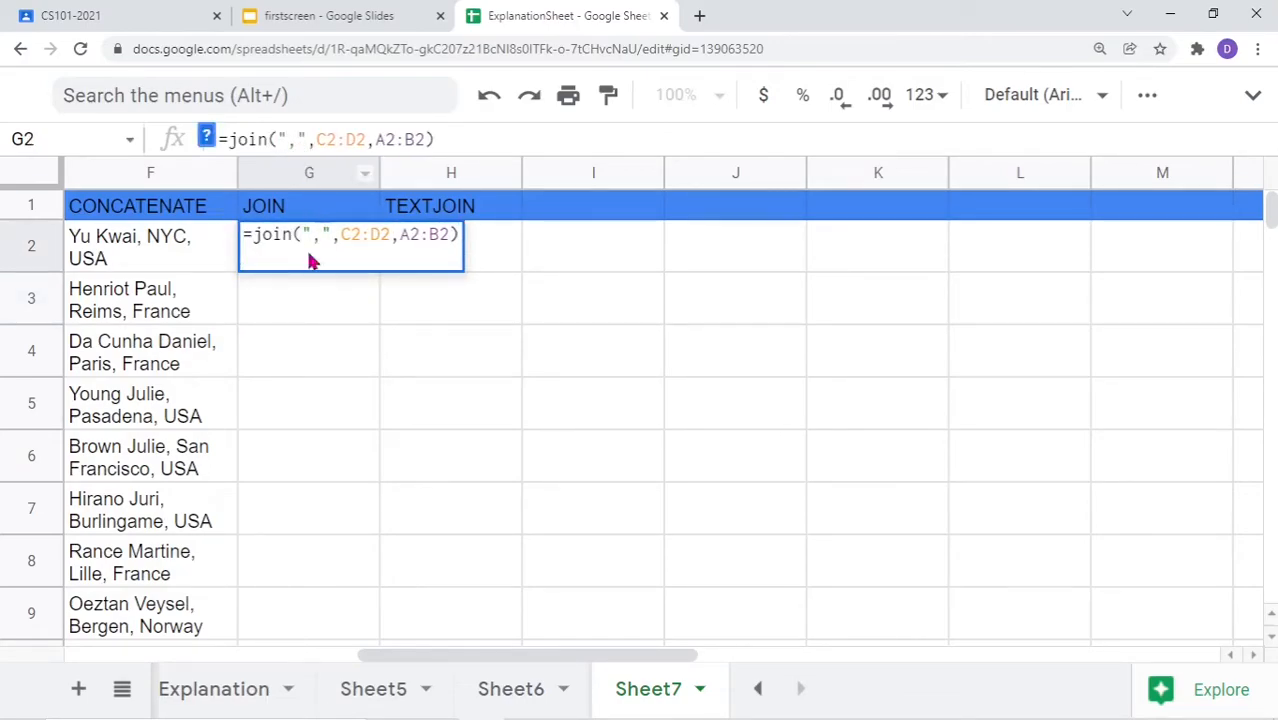
key(Return)
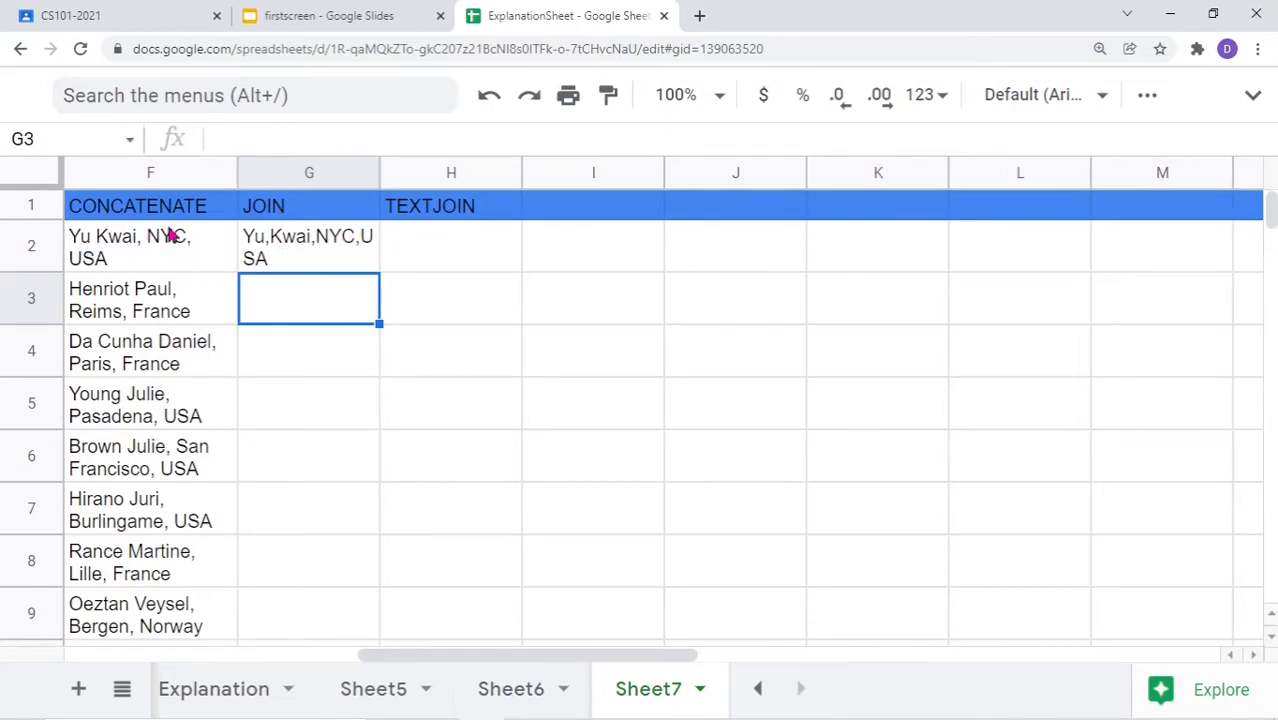
double_click(312, 259)
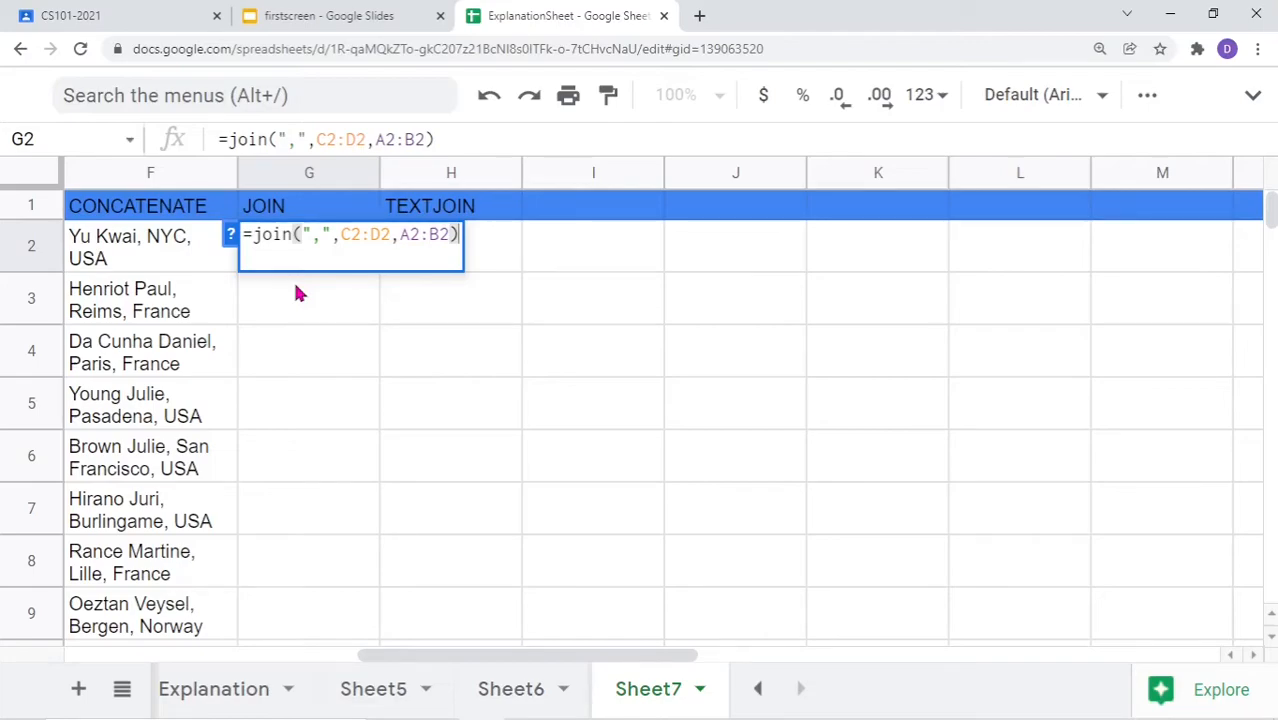
key(Return)
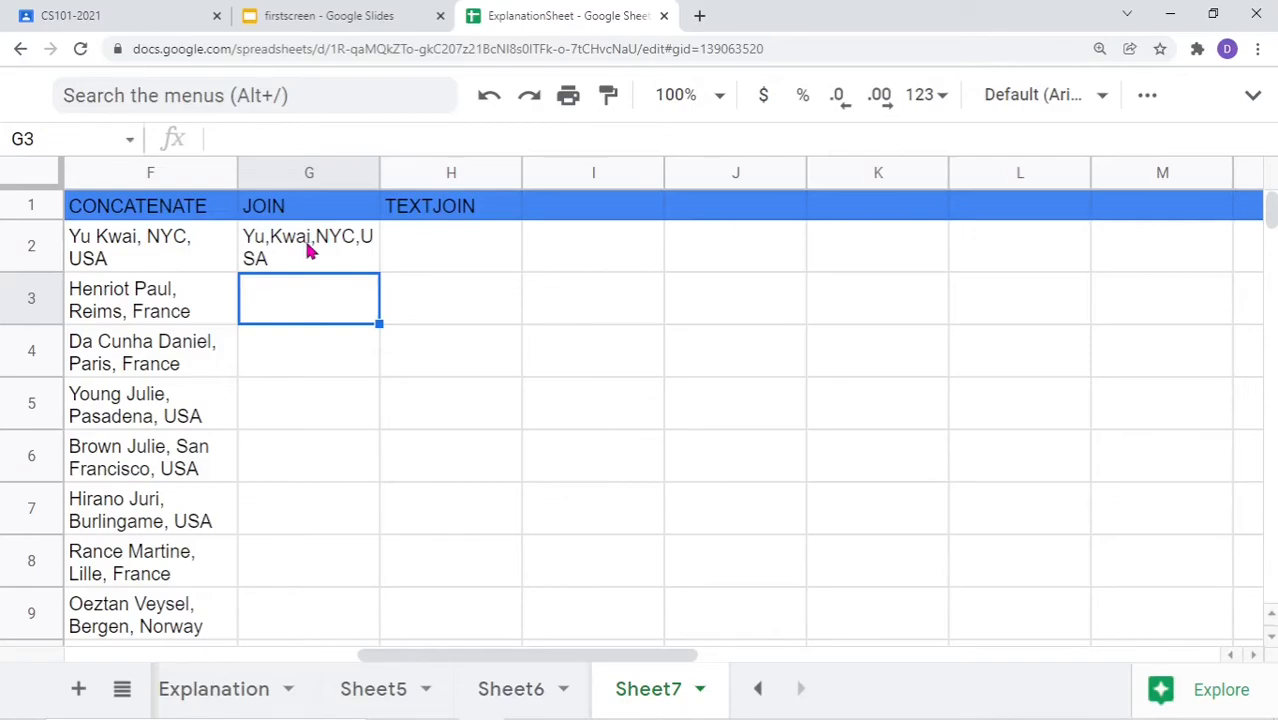
click(309, 251)
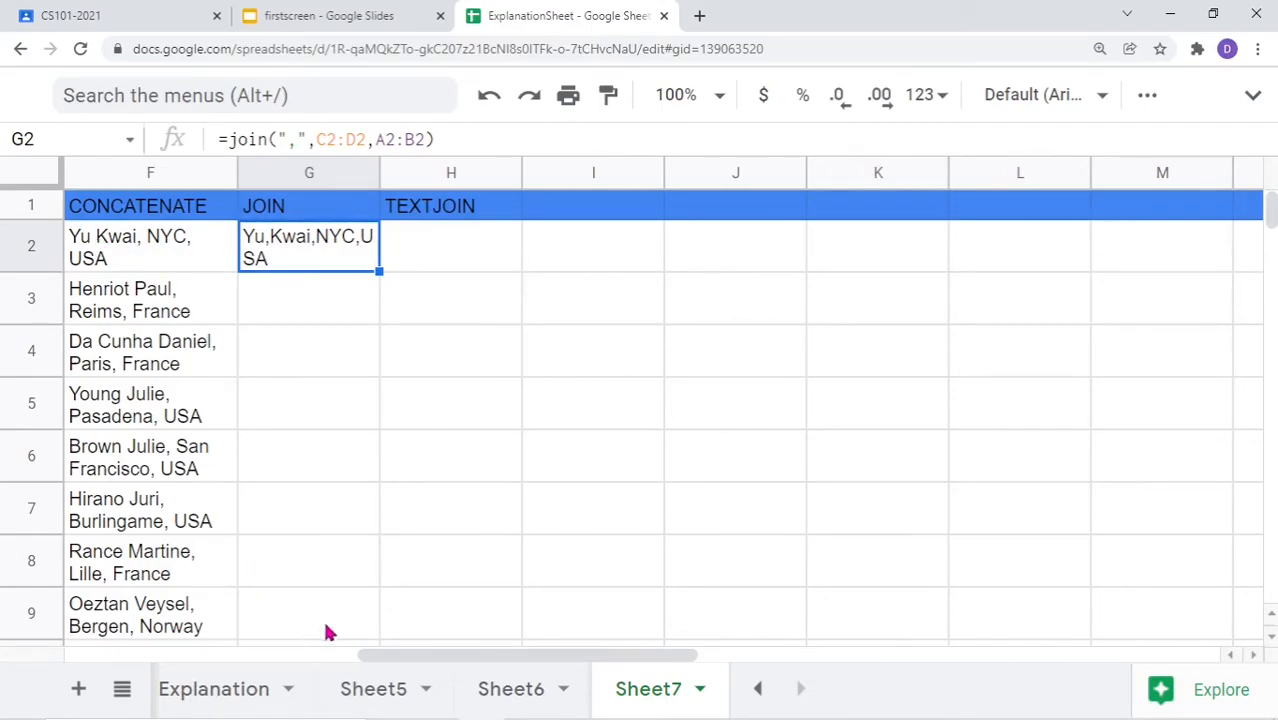
drag(370, 658, 262, 660)
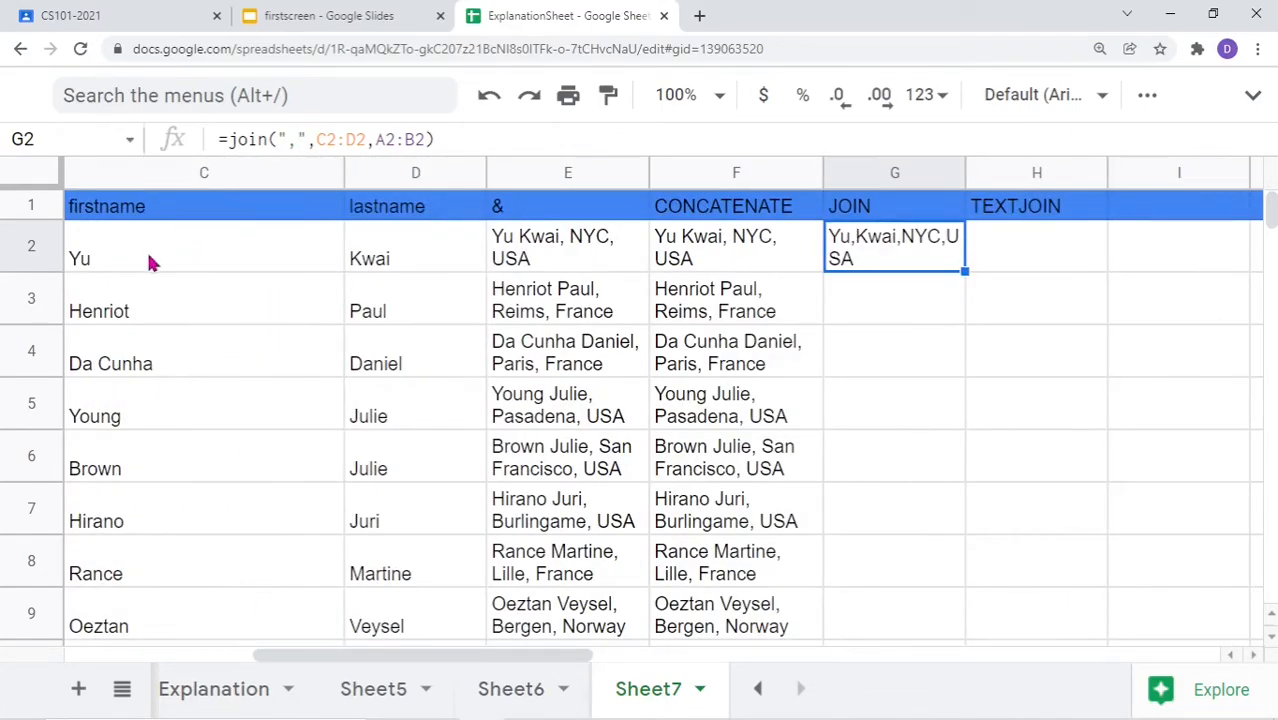
drag(304, 659, 399, 660)
Insert an empty column to the right of the JOIN column G
right_click(516, 210)
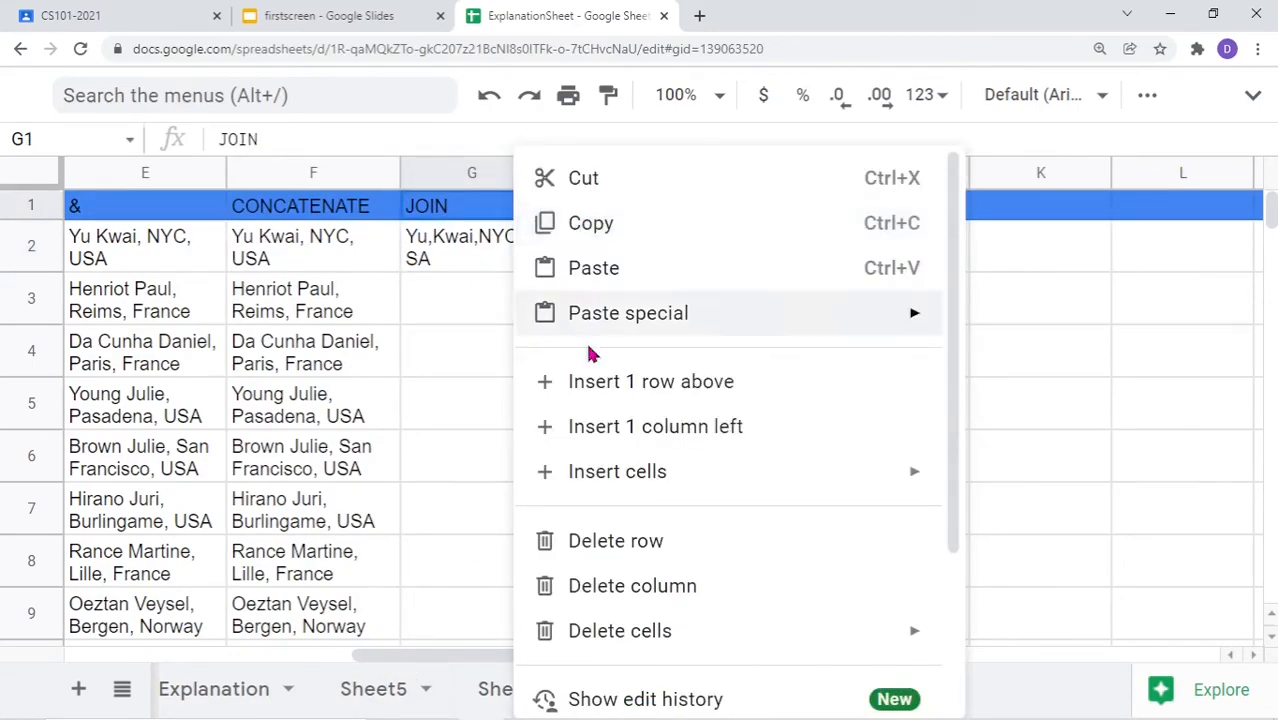
click(458, 172)
right_click(456, 172)
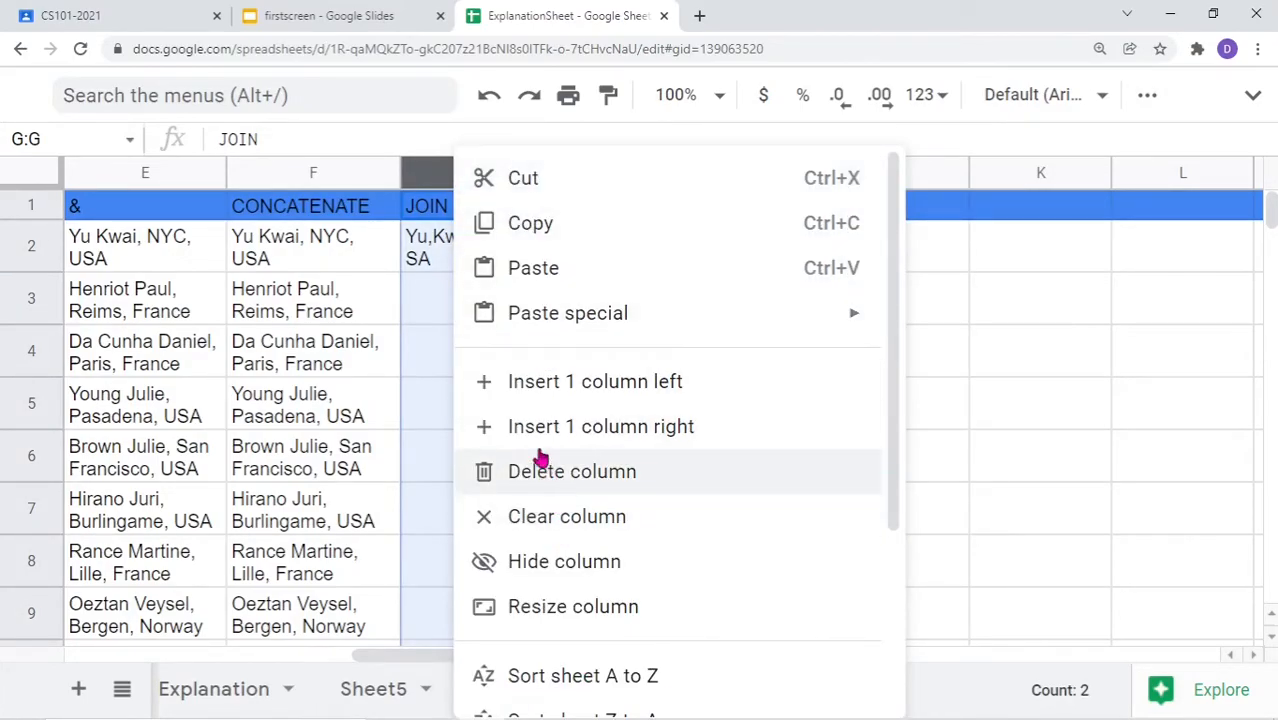
click(655, 432)
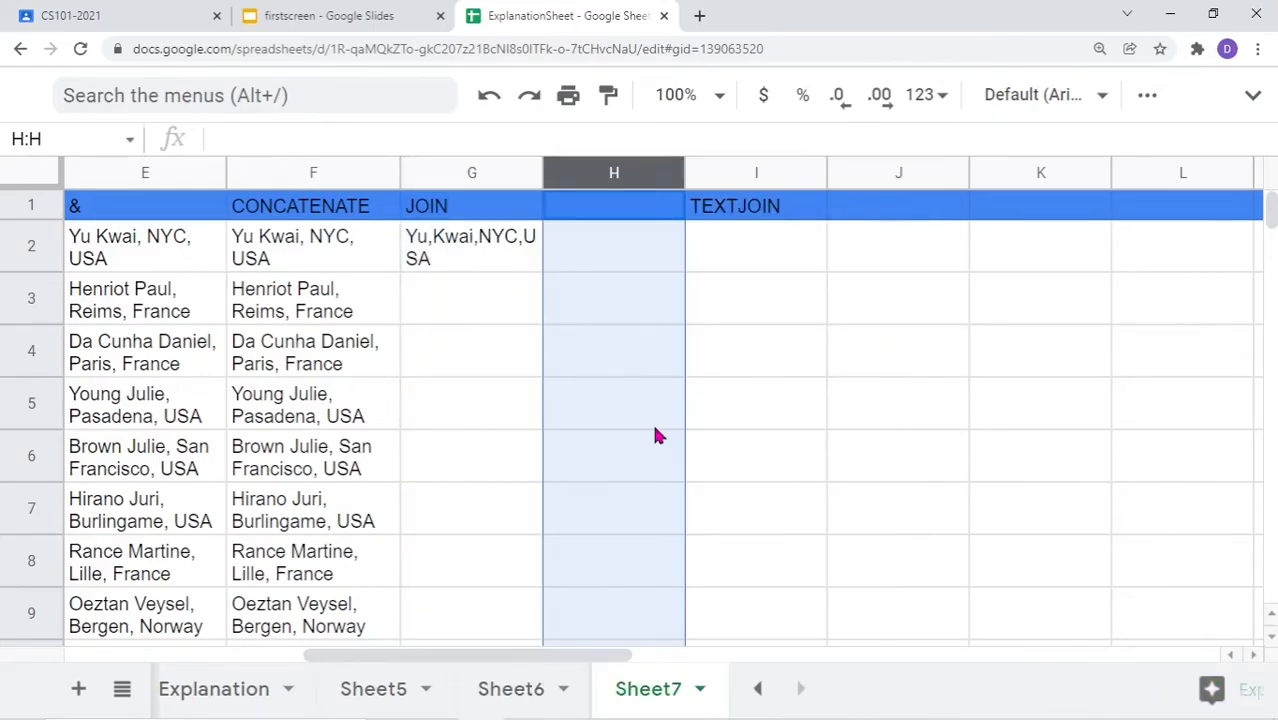
Start a join formula in H2 with a space delimiter and the name cells
double_click(588, 263)
text(=)
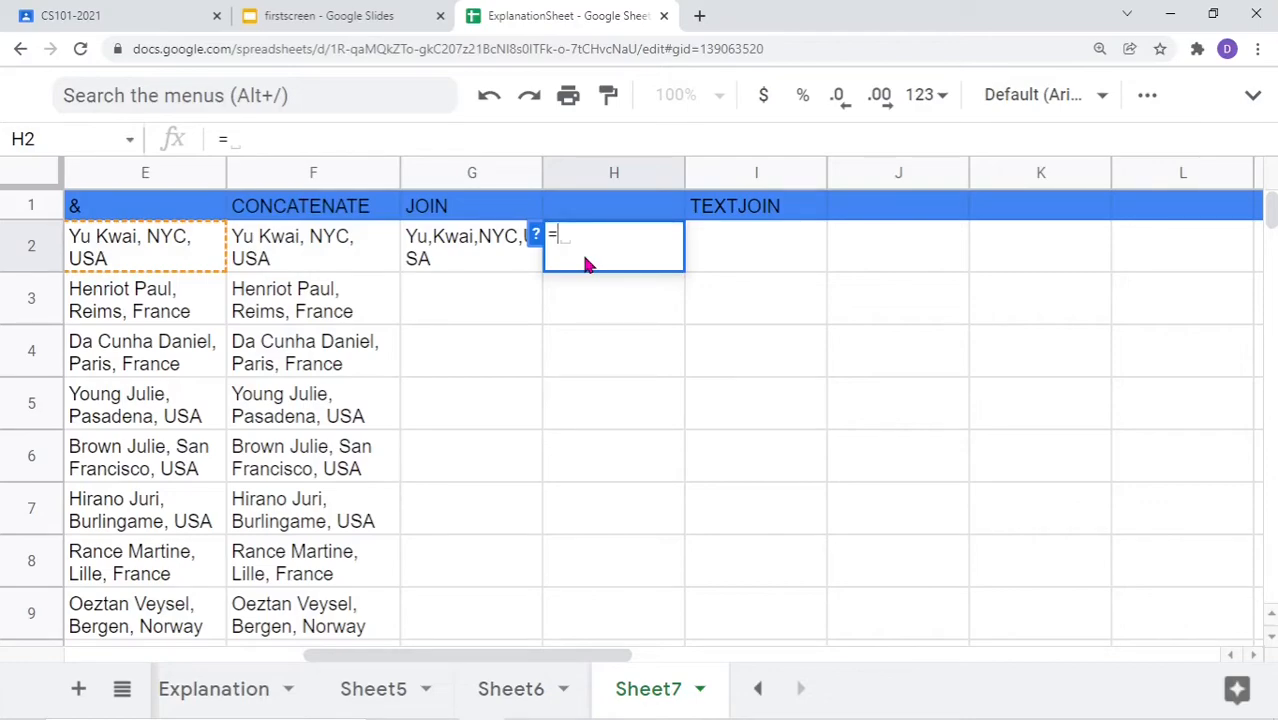
text(j)
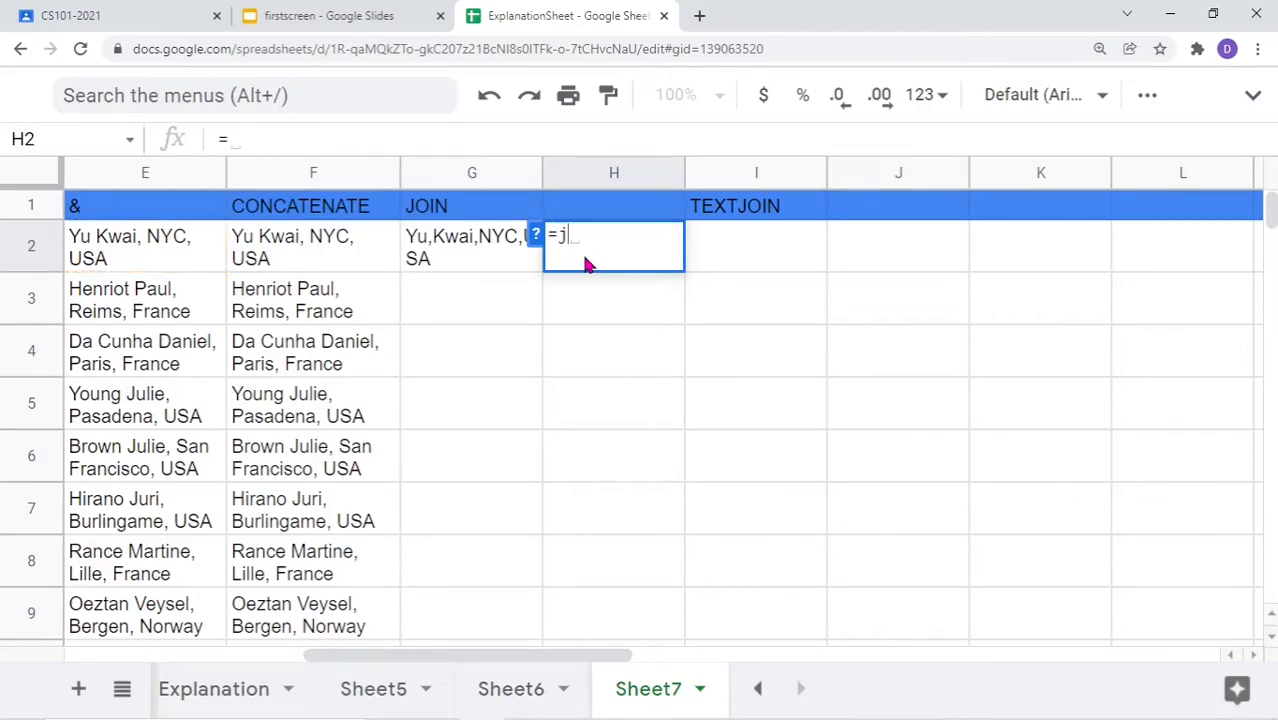
text(oin()
drag(430, 656, 303, 657)
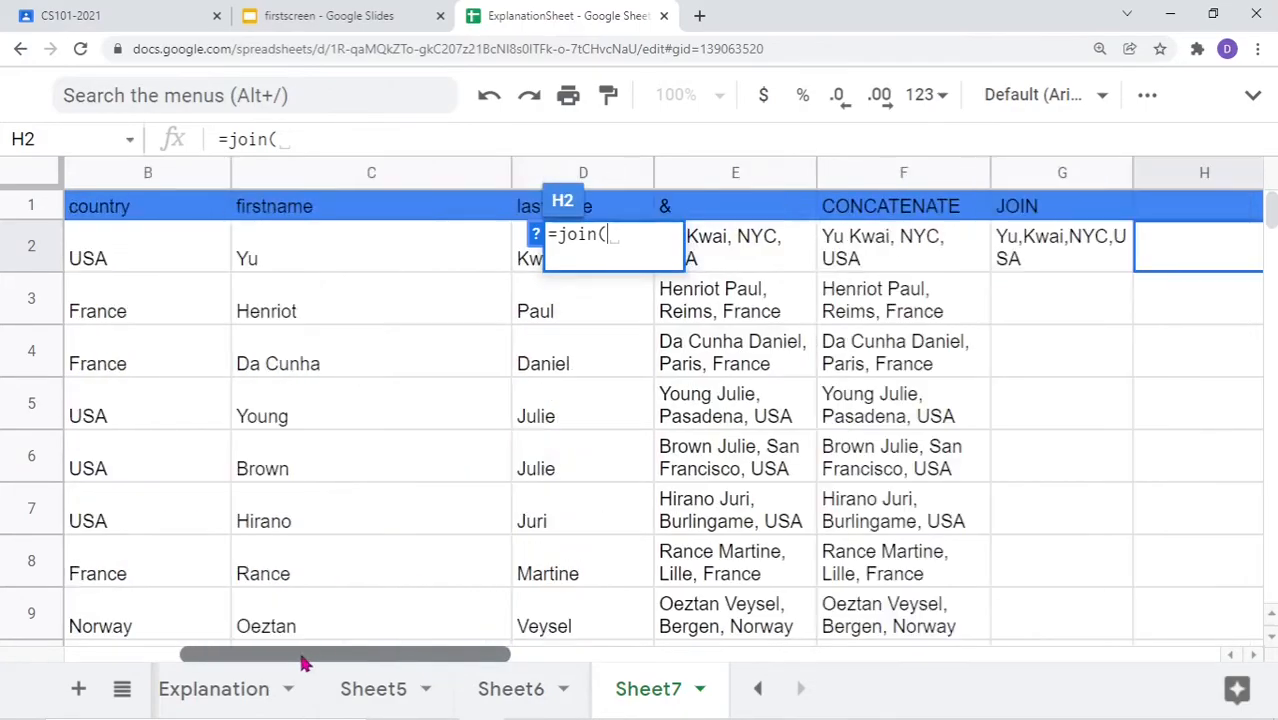
click(310, 260)
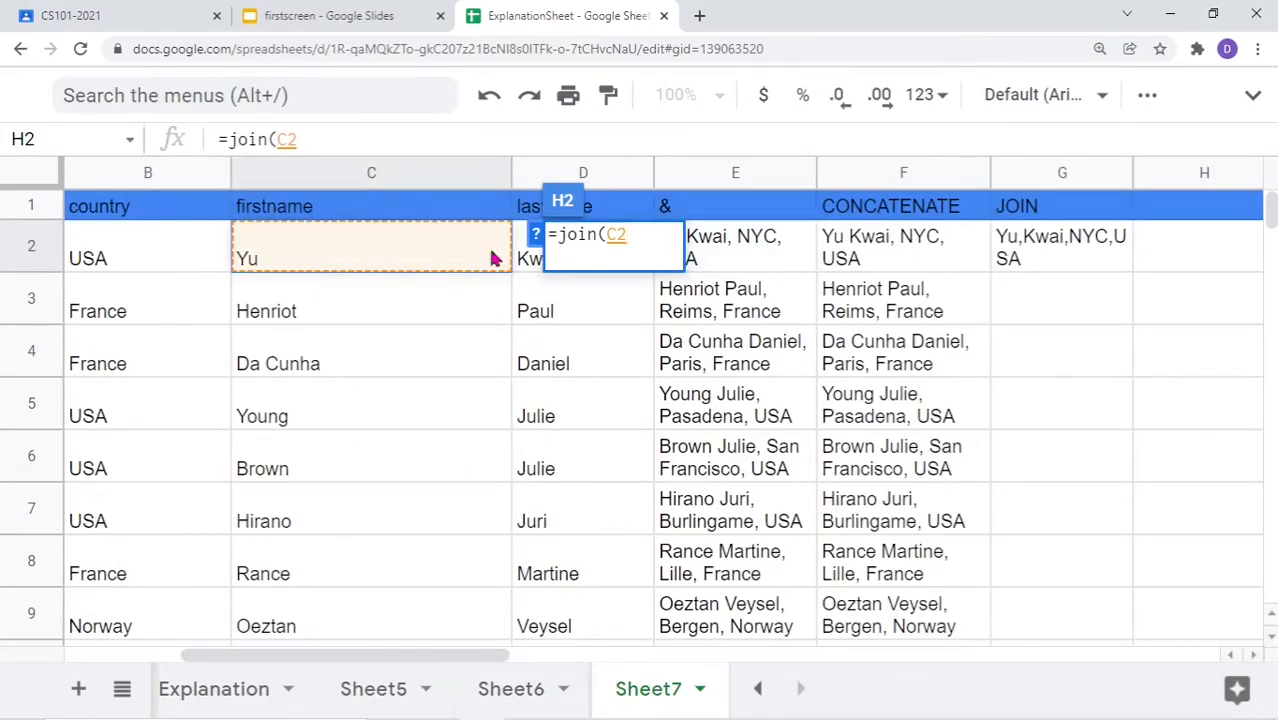
click(610, 245)
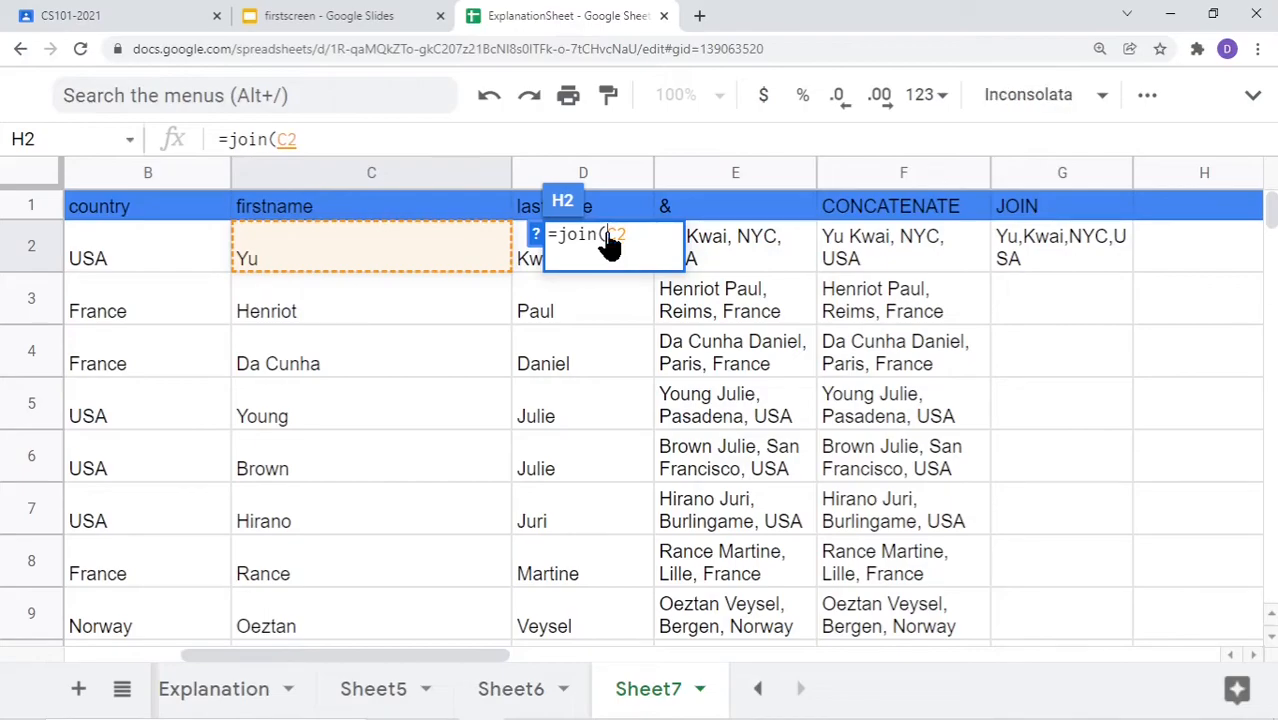
text("")
key(Left)
key(Right)
text(,)
drag(472, 256, 538, 264)
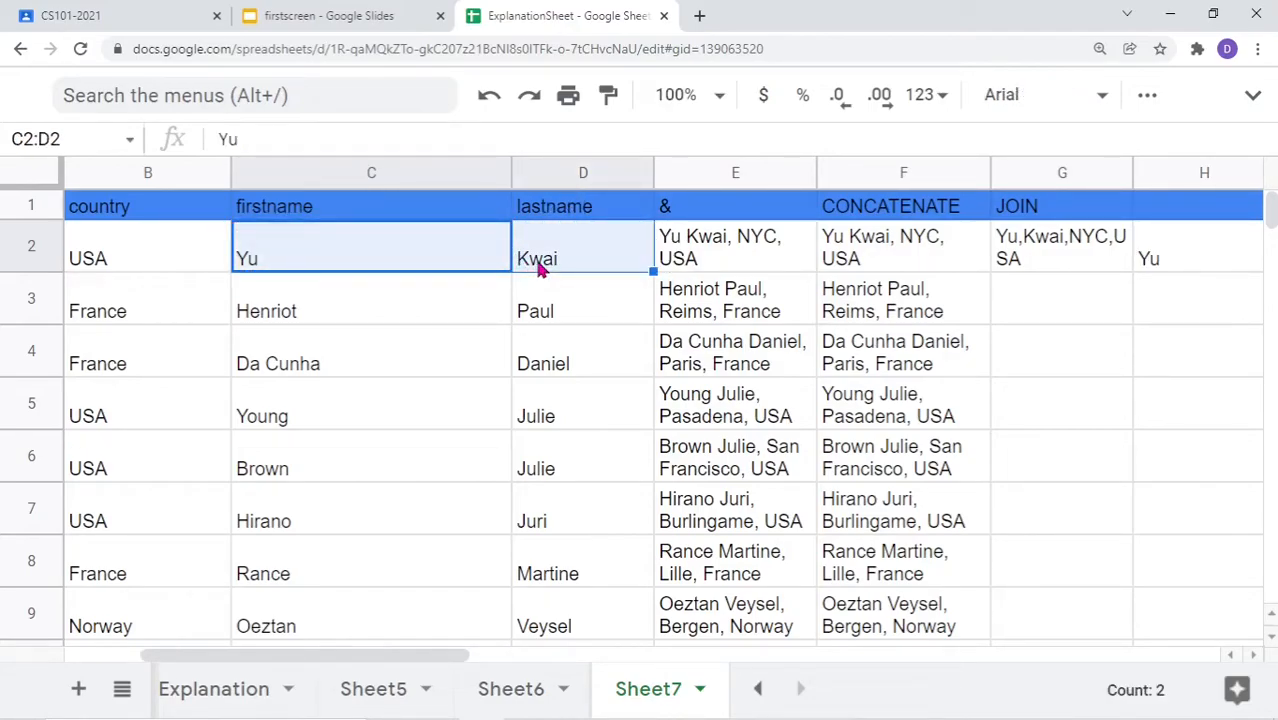
drag(456, 653, 633, 653)
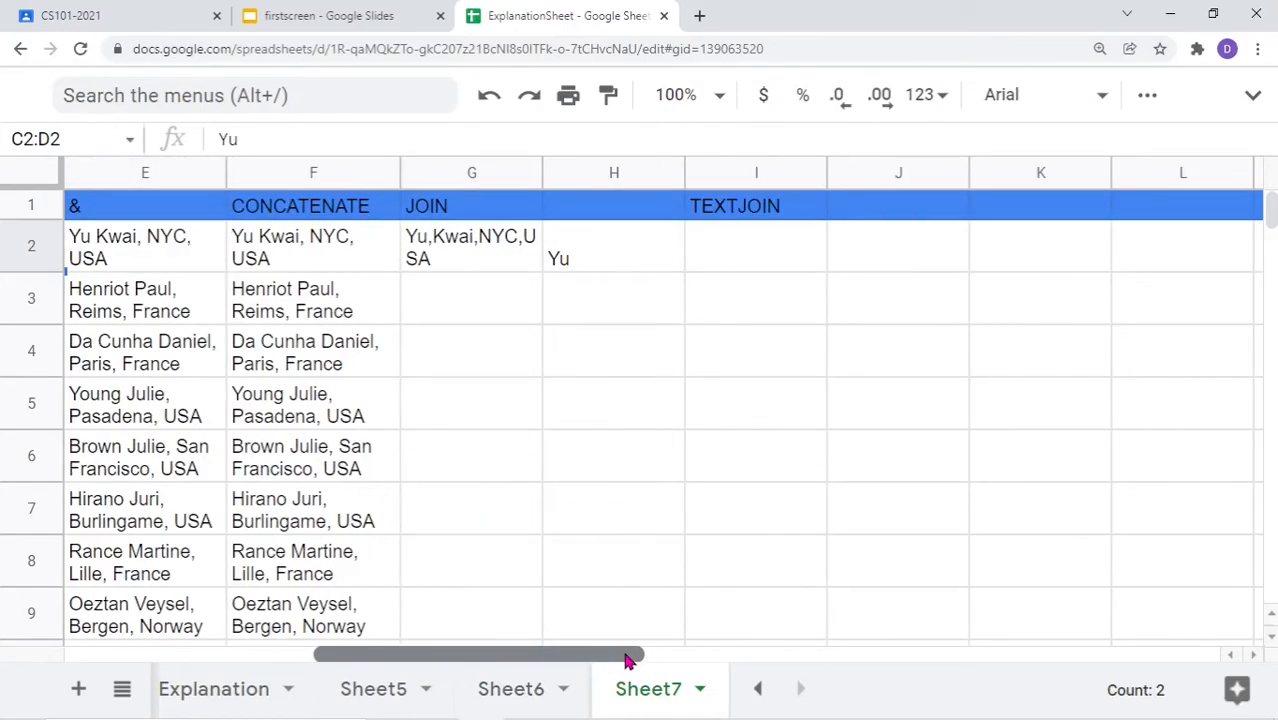
click(629, 263)
double_click(629, 263)
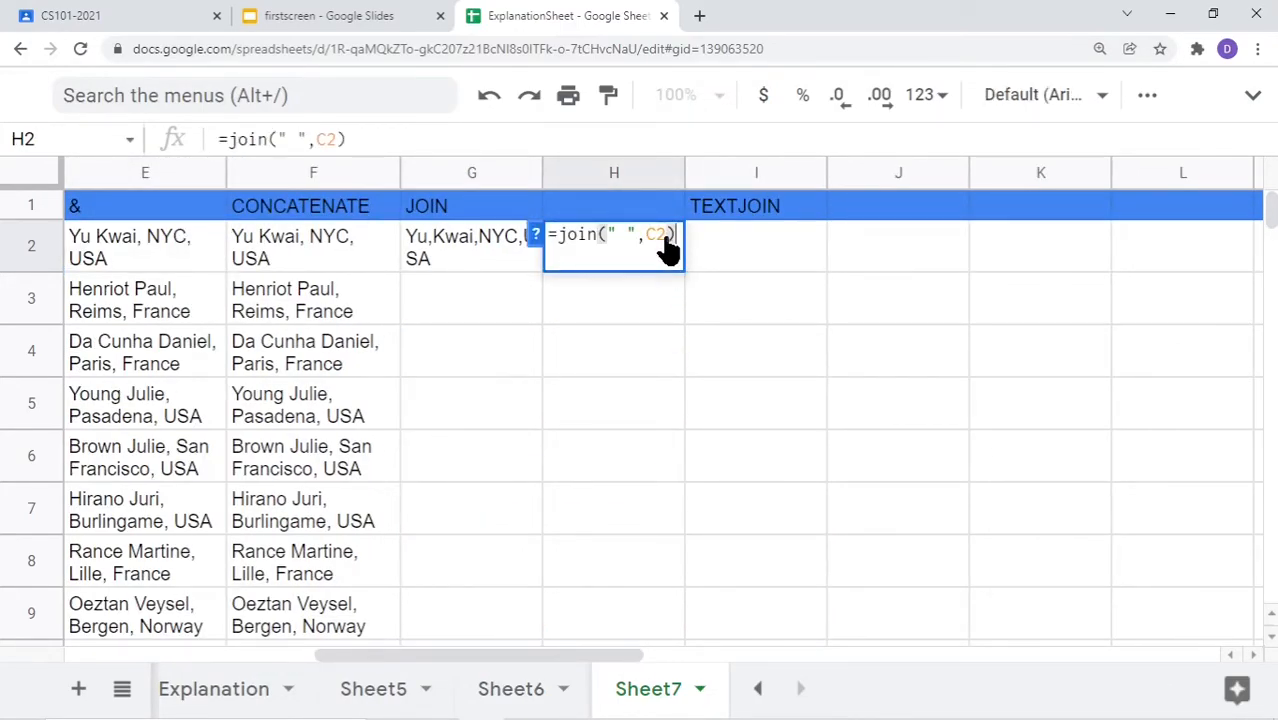
click(668, 237)
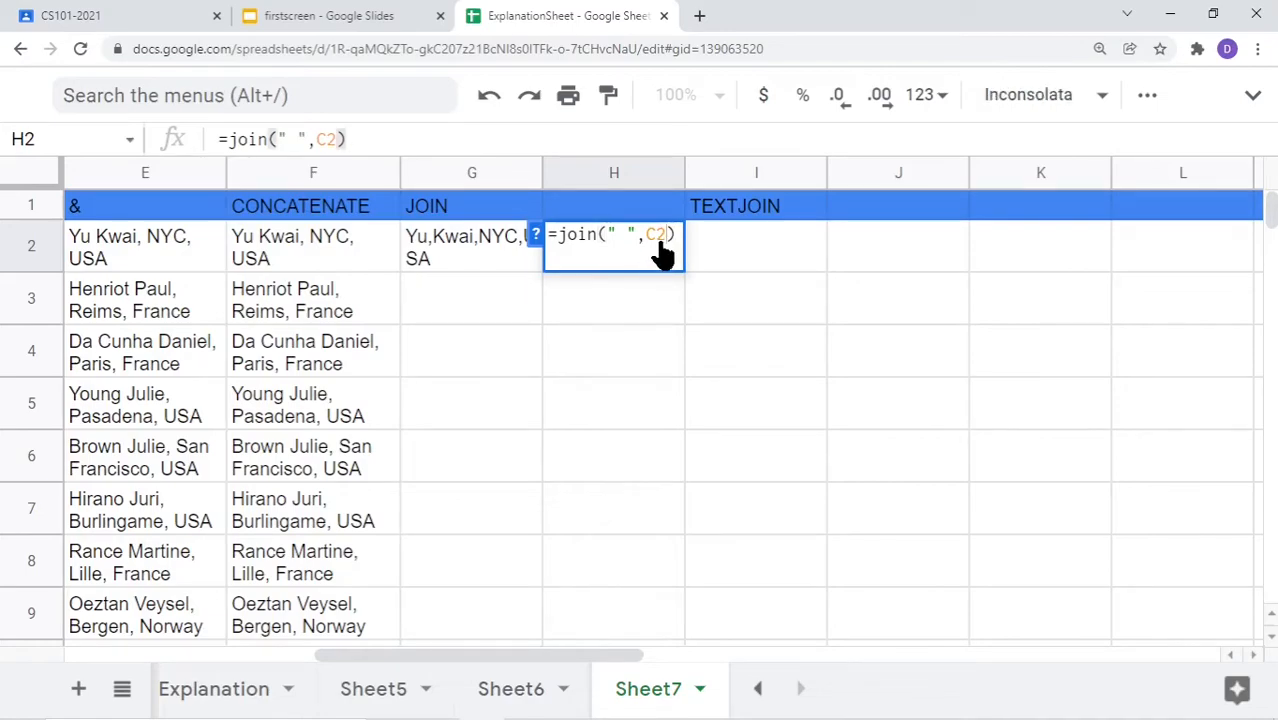
key(BackSpace)
key(BackSpace)
key(BackSpace)
key(BackSpace)
key(BackSpace)
drag(442, 663, 368, 663)
drag(240, 255, 397, 268)
text())
key(Return)
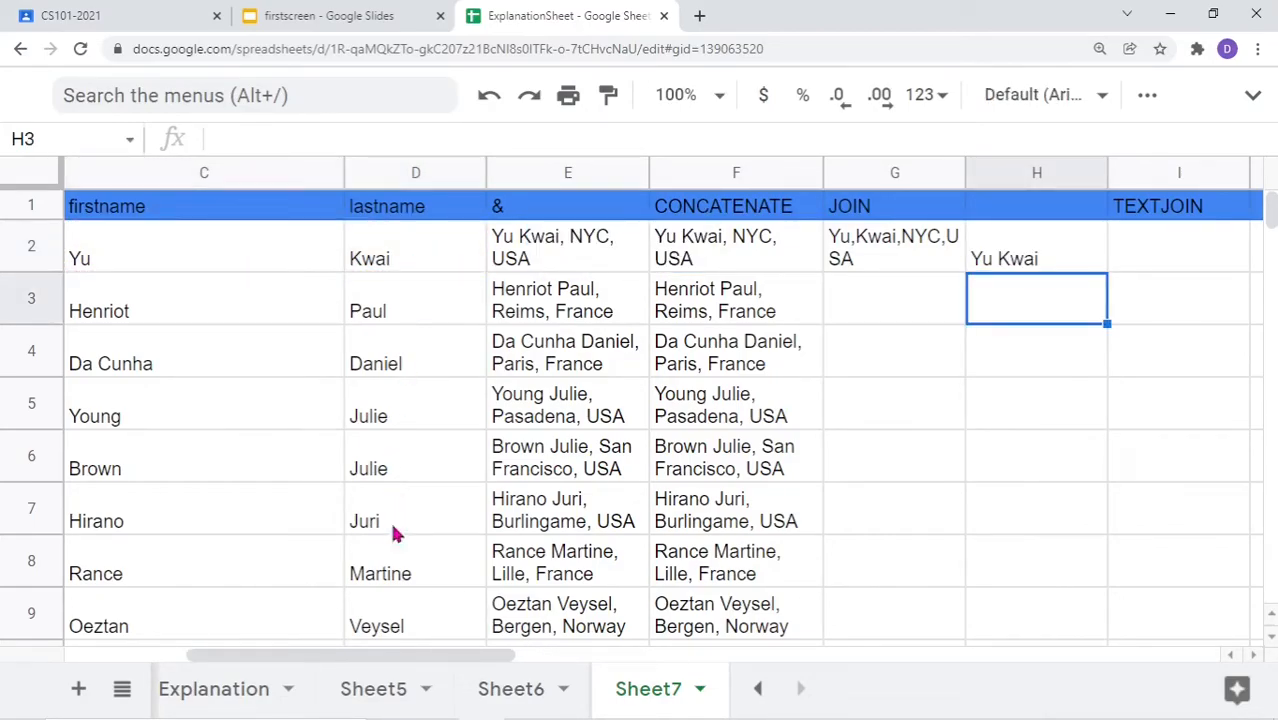
drag(414, 662, 540, 662)
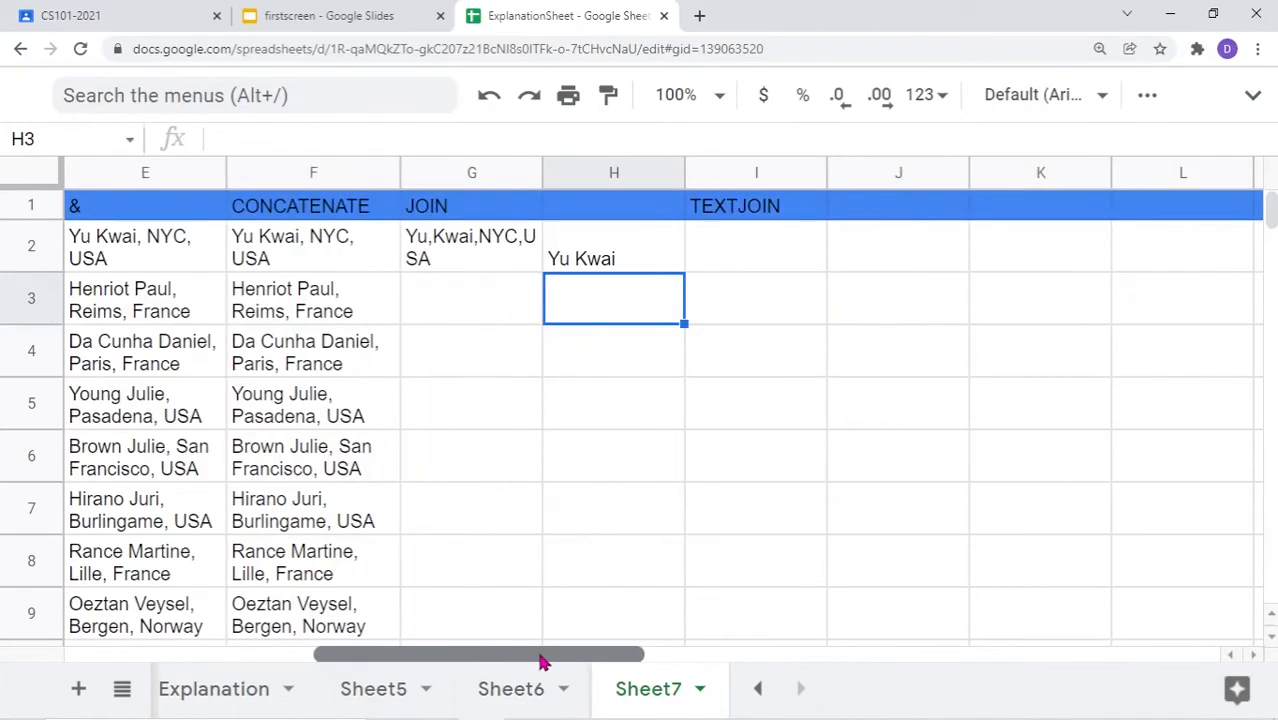
click(610, 258)
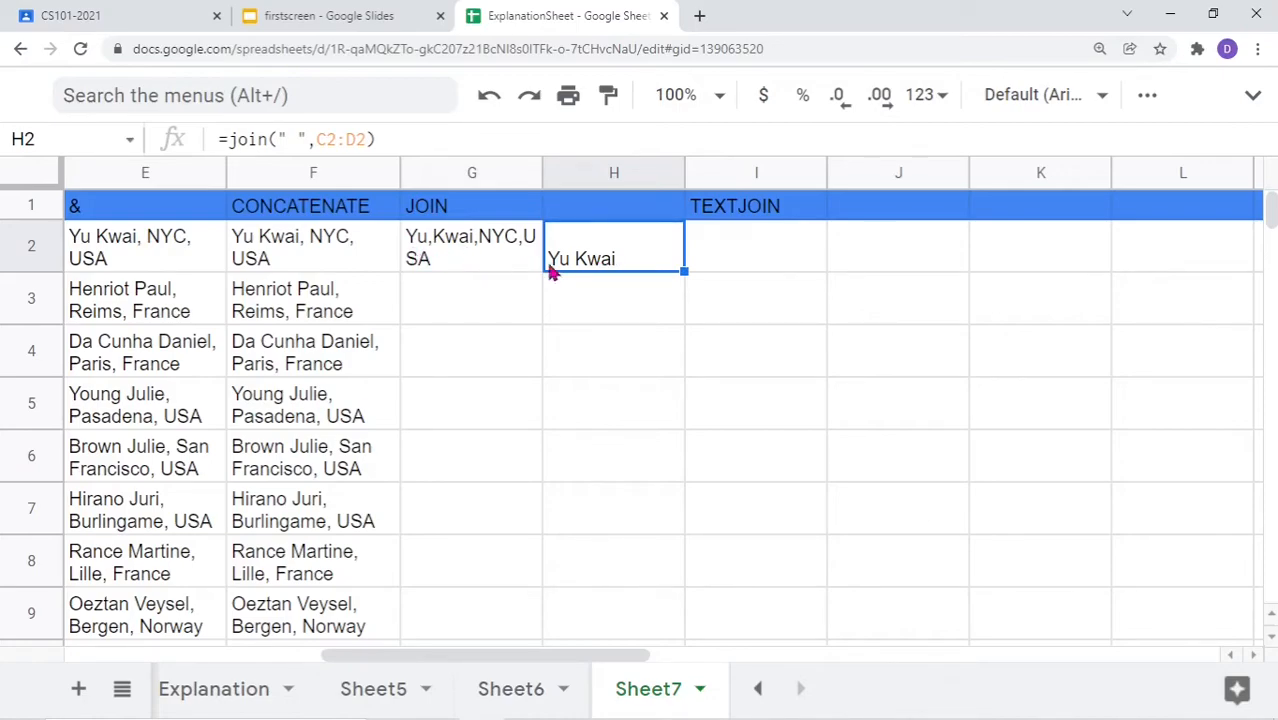
click(452, 254)
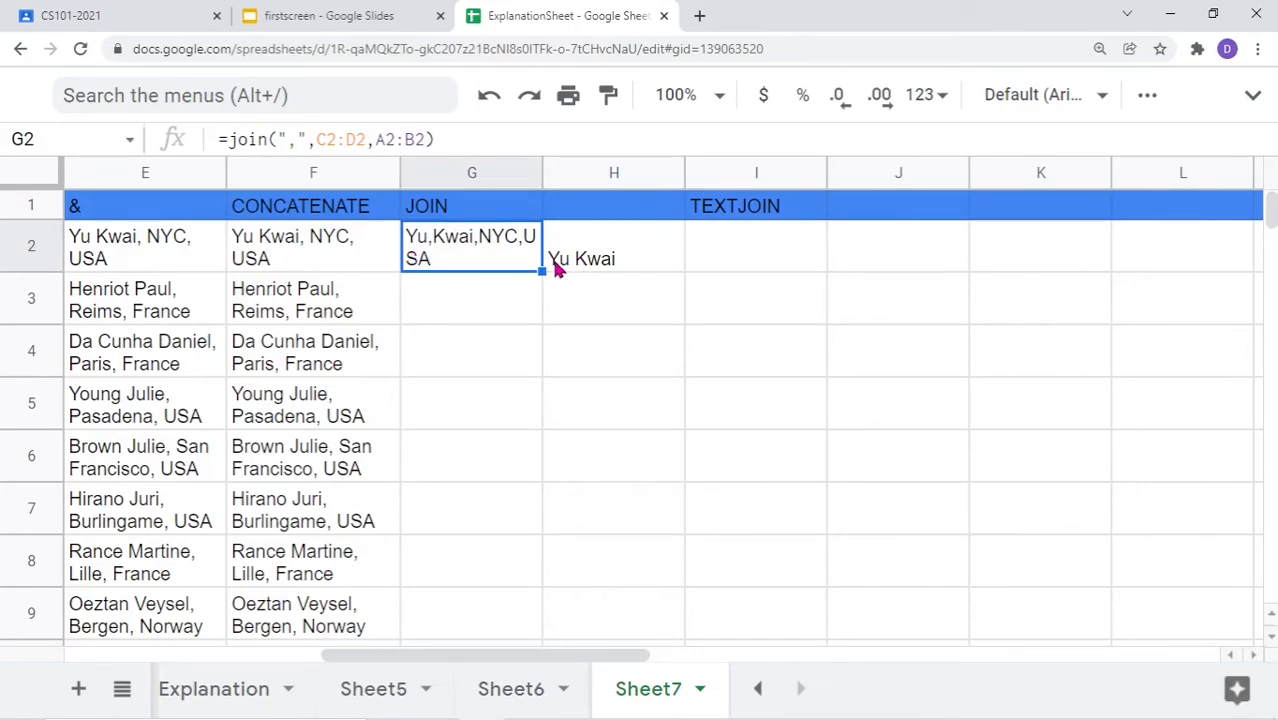
click(618, 264)
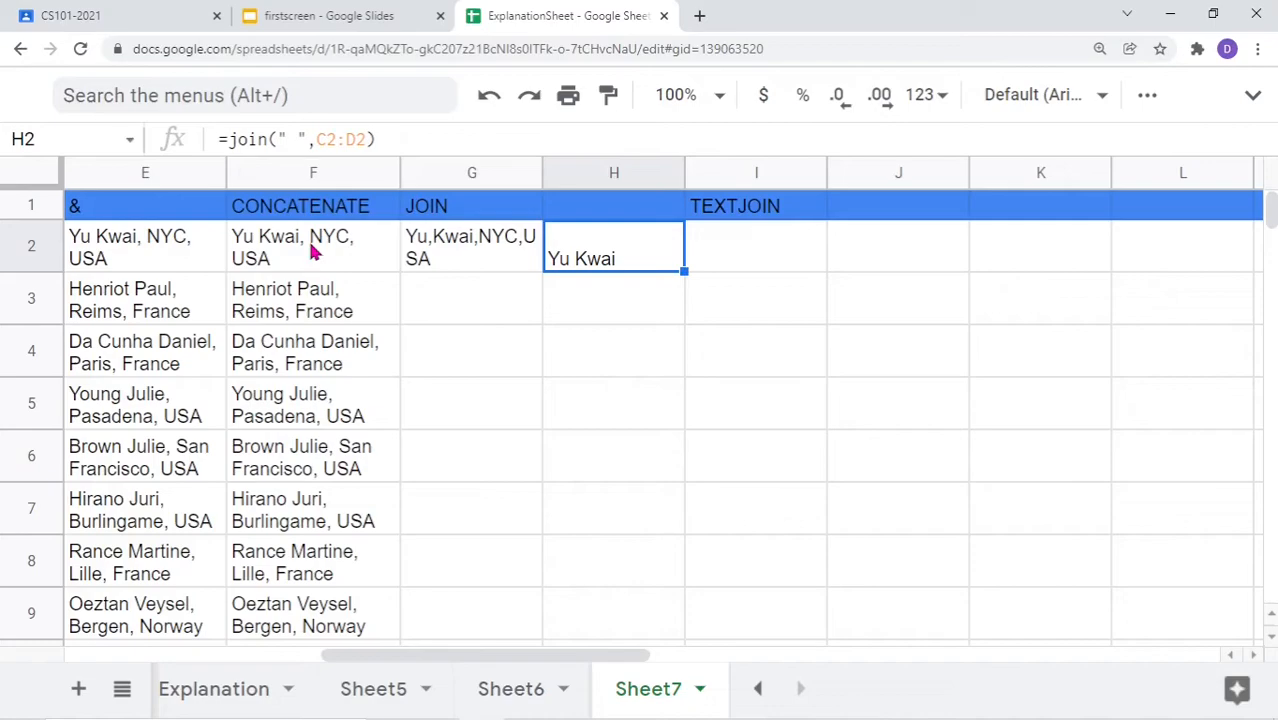
double_click(466, 255)
drag(622, 245, 408, 250)
text(=join(", ",)
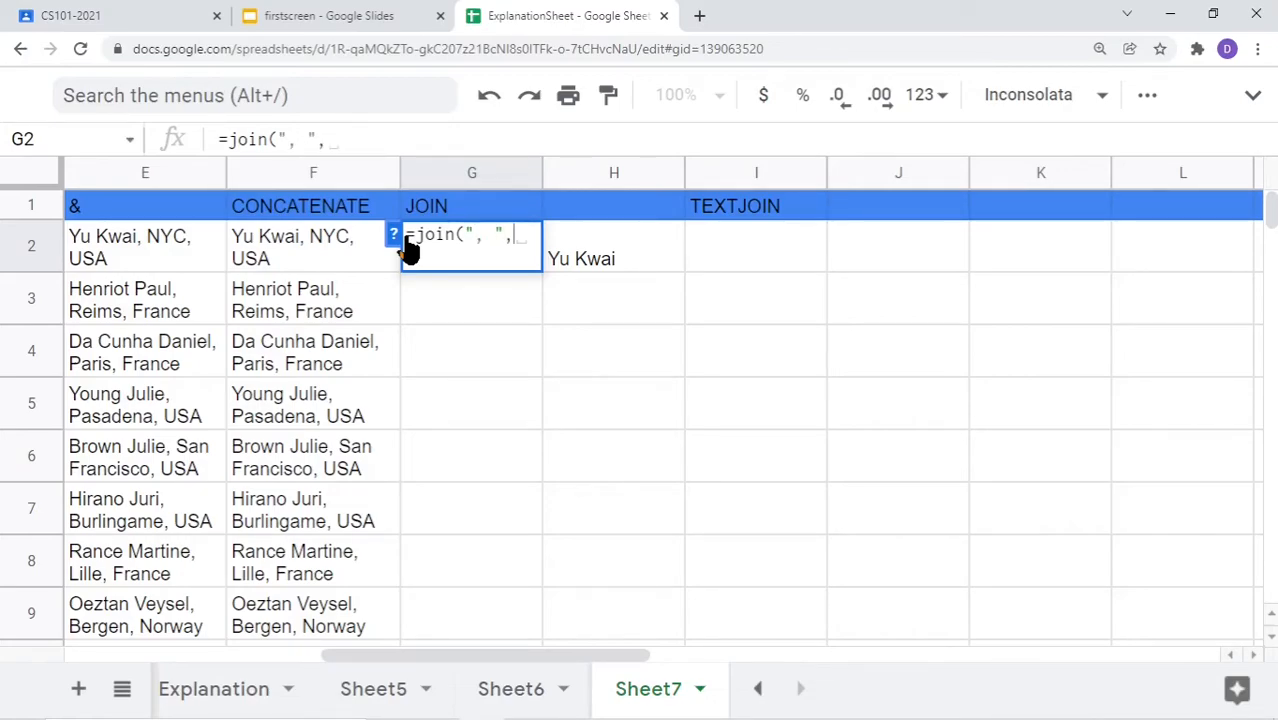
click(606, 262)
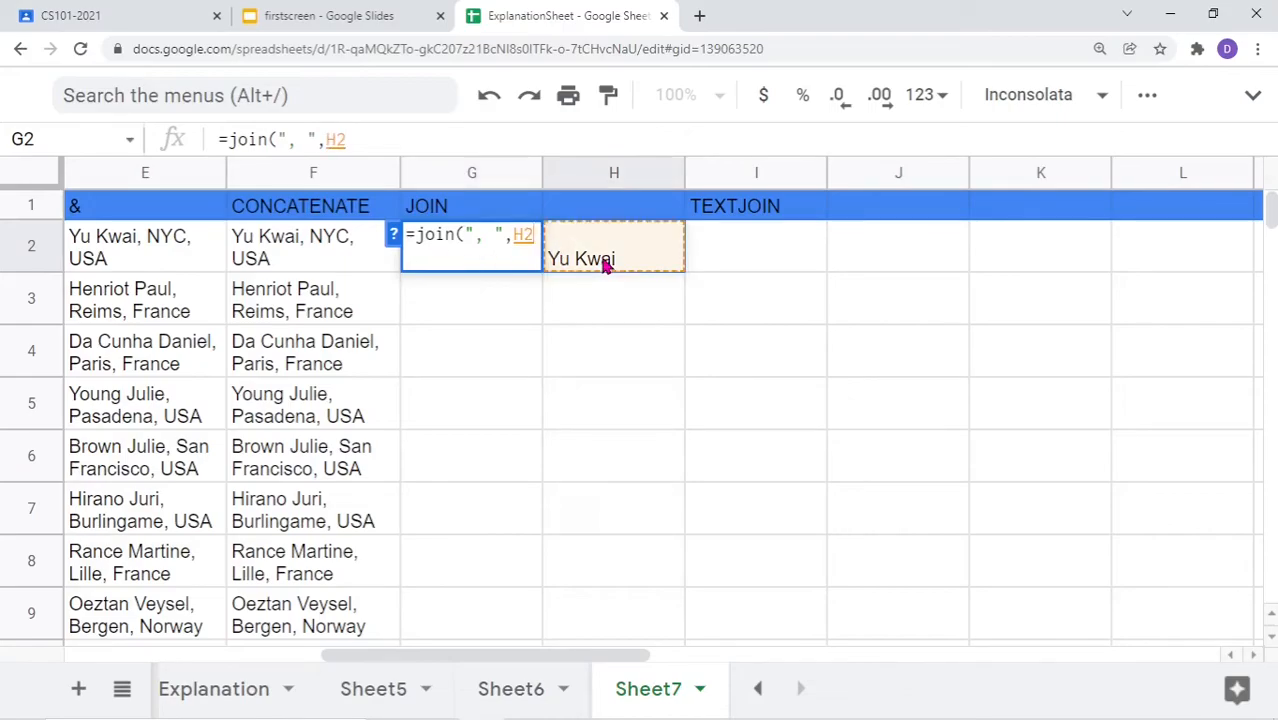
text(,)
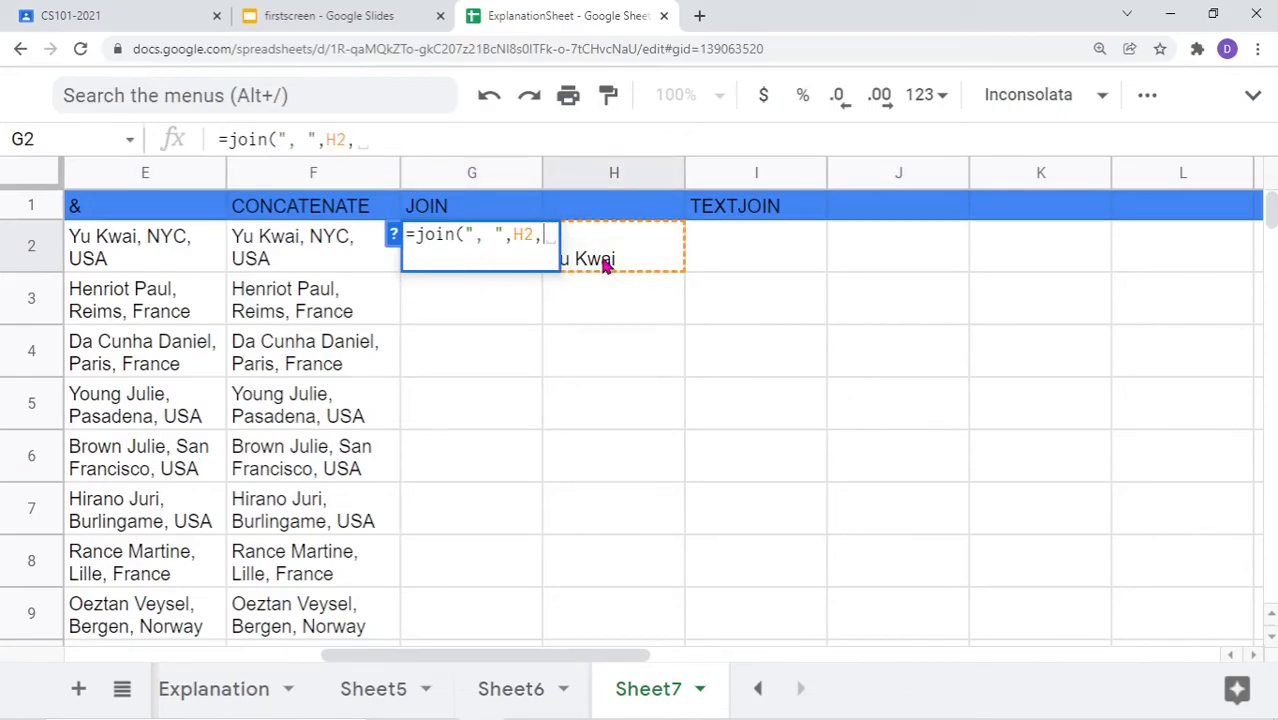
drag(462, 650, 206, 652)
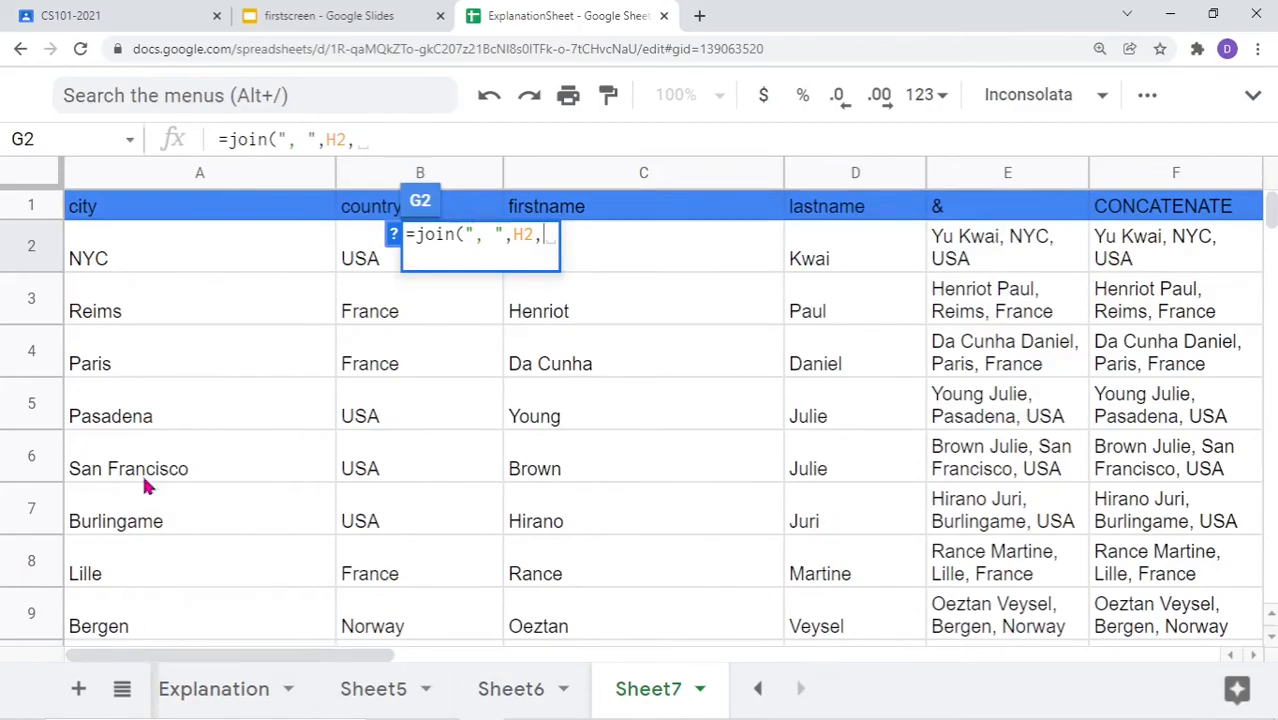
click(120, 260)
drag(120, 260, 356, 262)
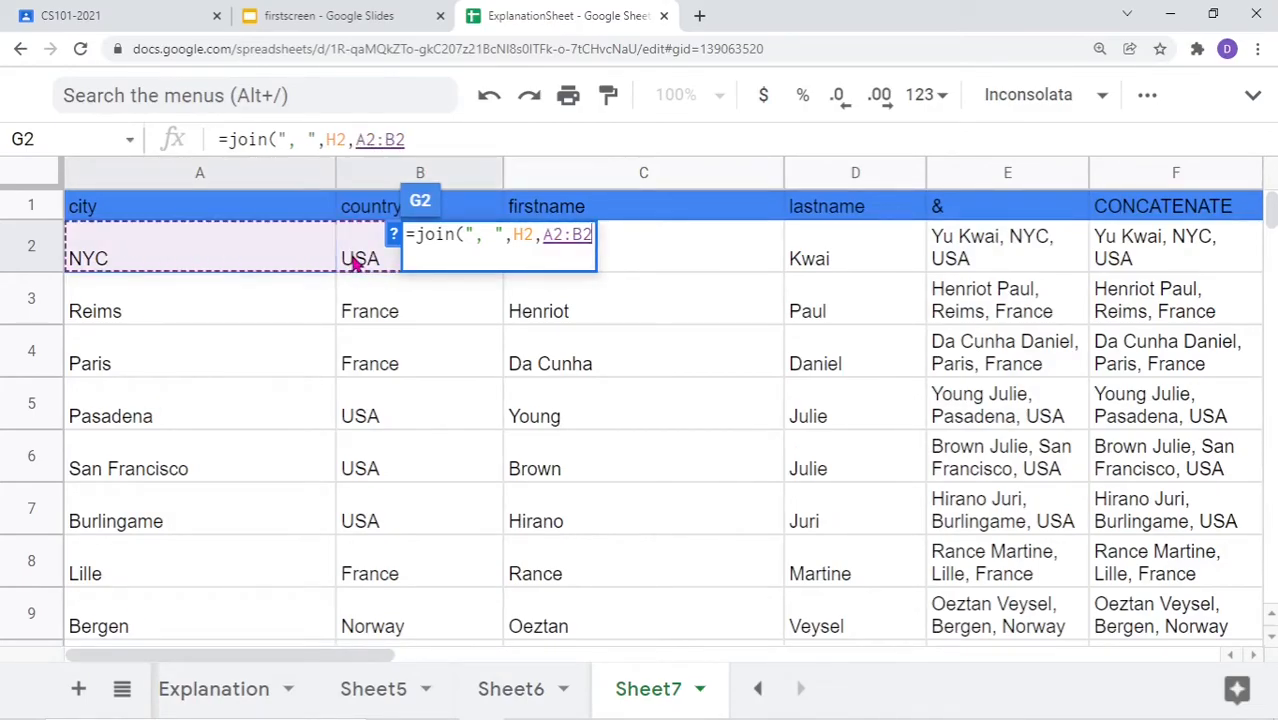
text())
key(Return)
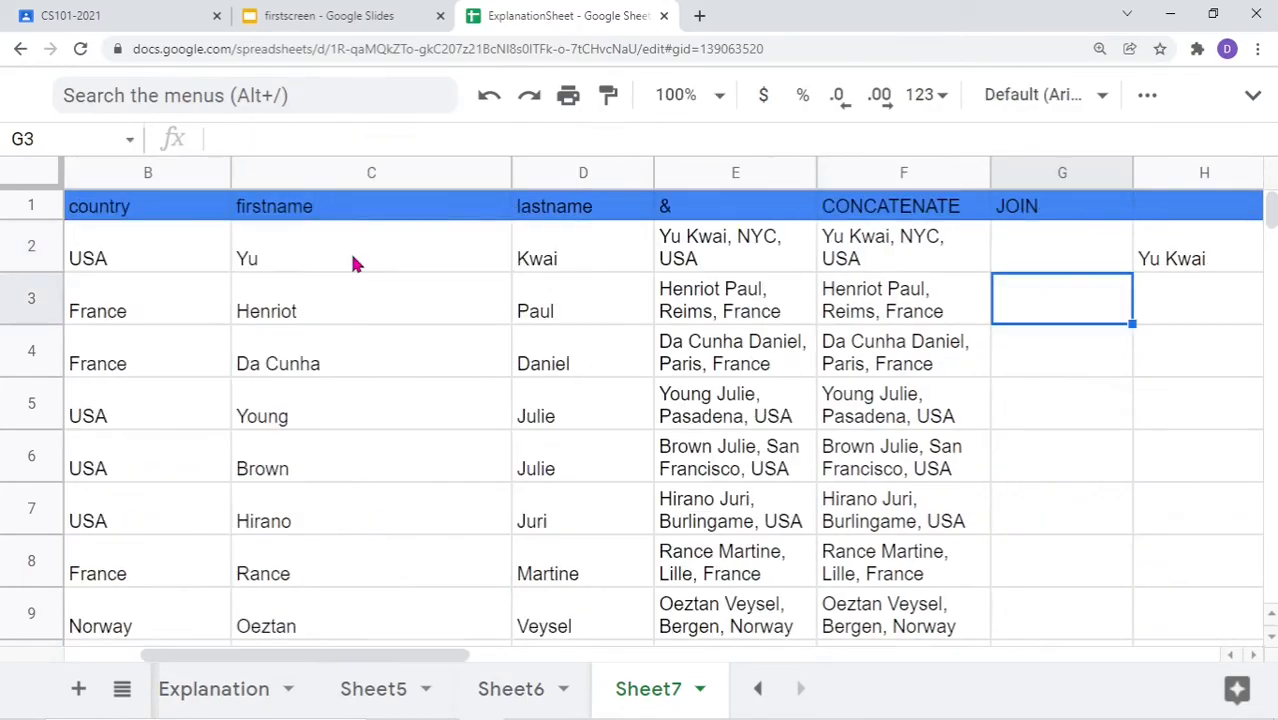
Widen column G so the joined result fits on one line
drag(277, 656, 451, 656)
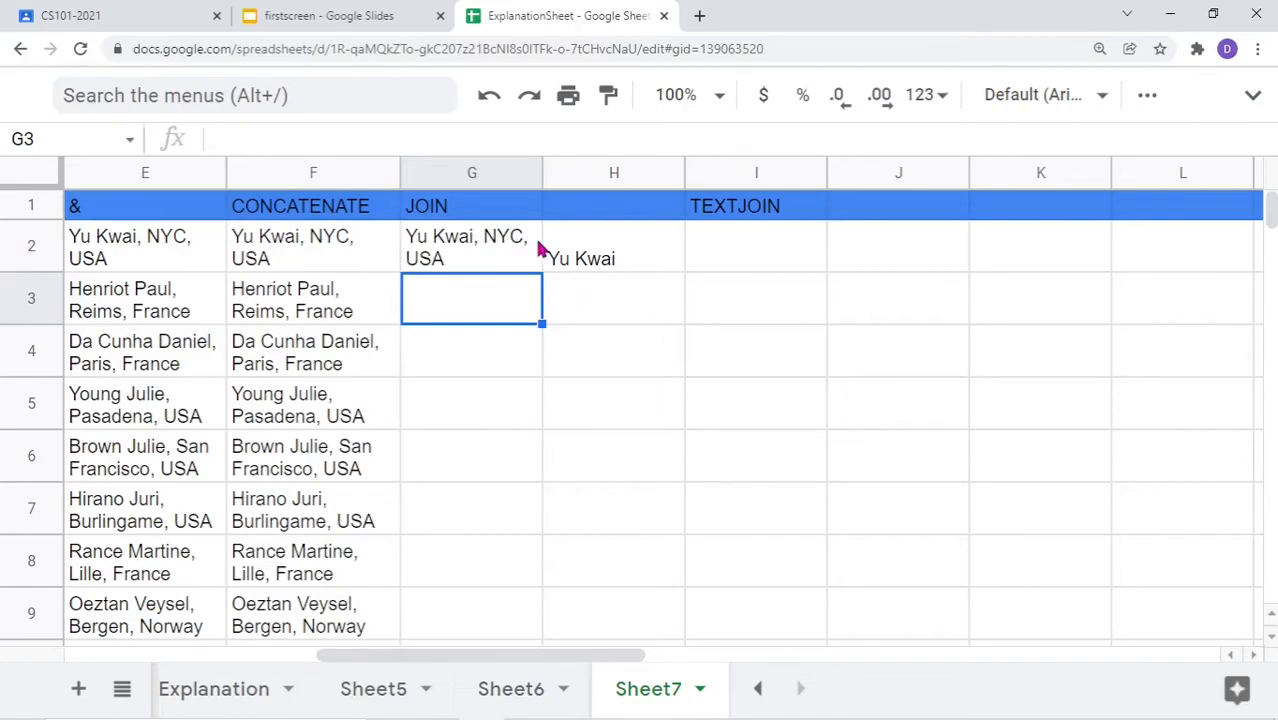
drag(538, 172, 623, 172)
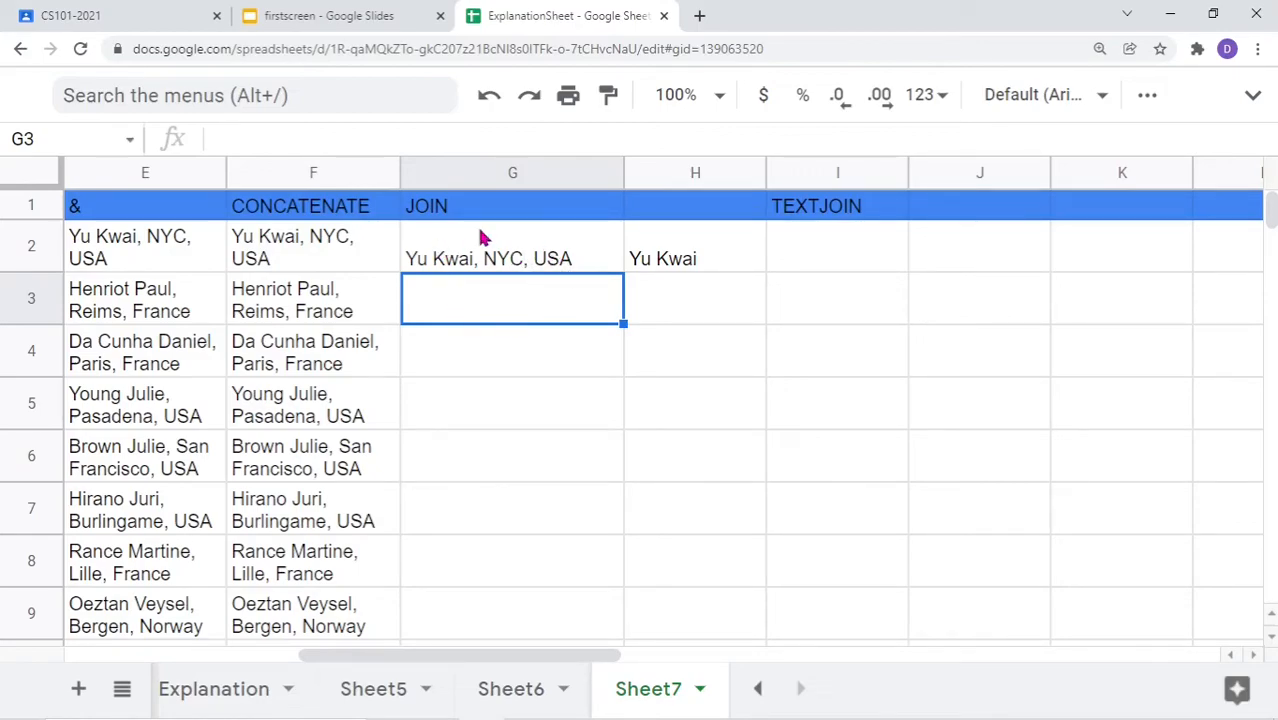
click(476, 262)
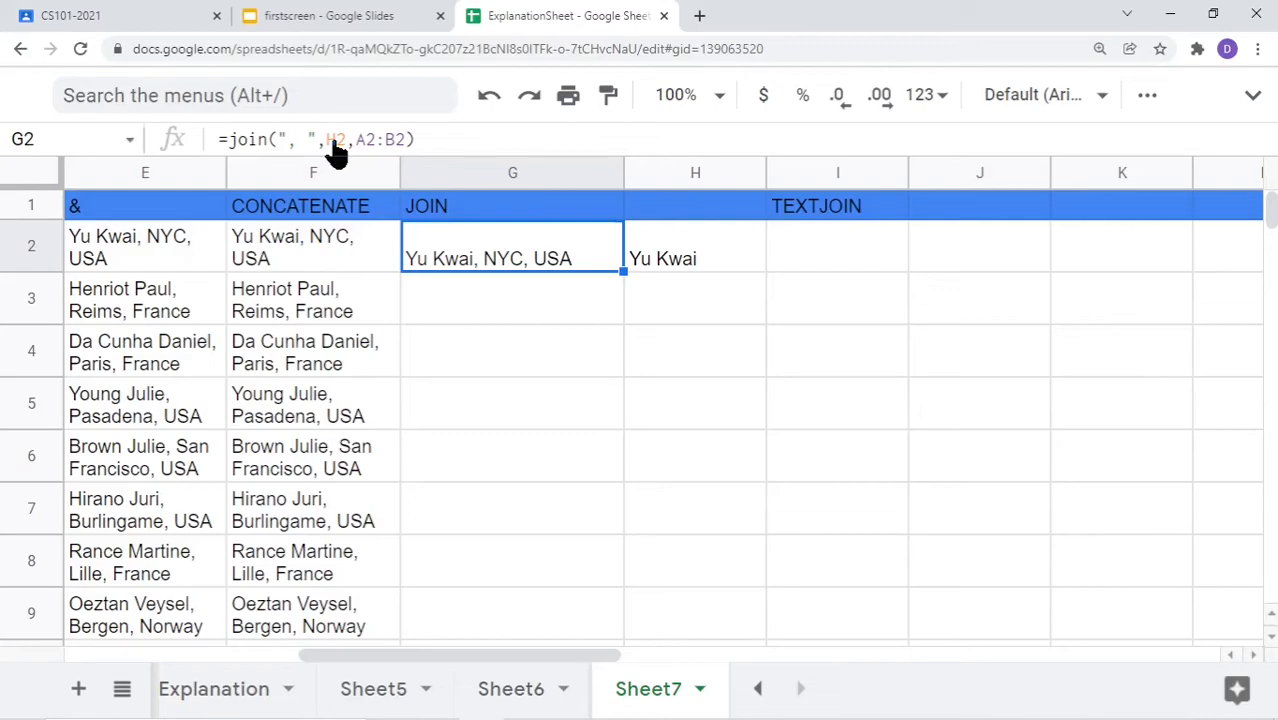
Replace G2's H2 reference with H2's join(" ",C2:D2), nesting it inside the outer join
click(677, 260)
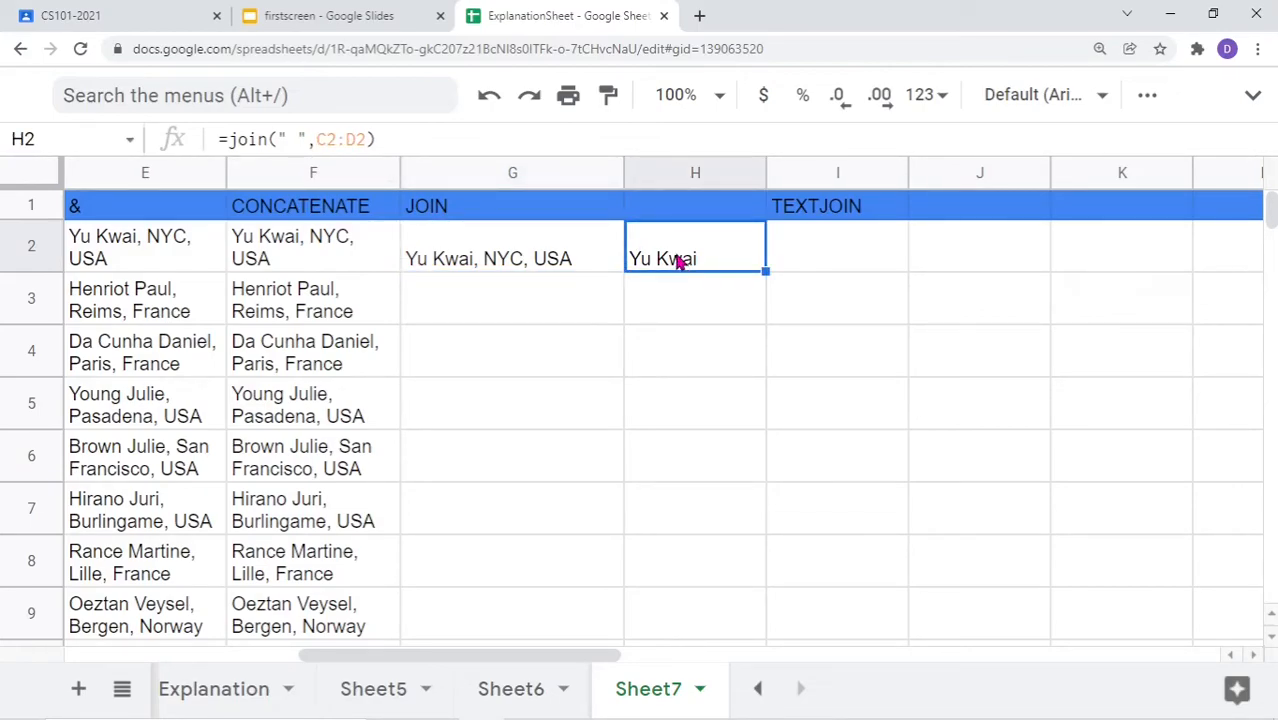
click(490, 257)
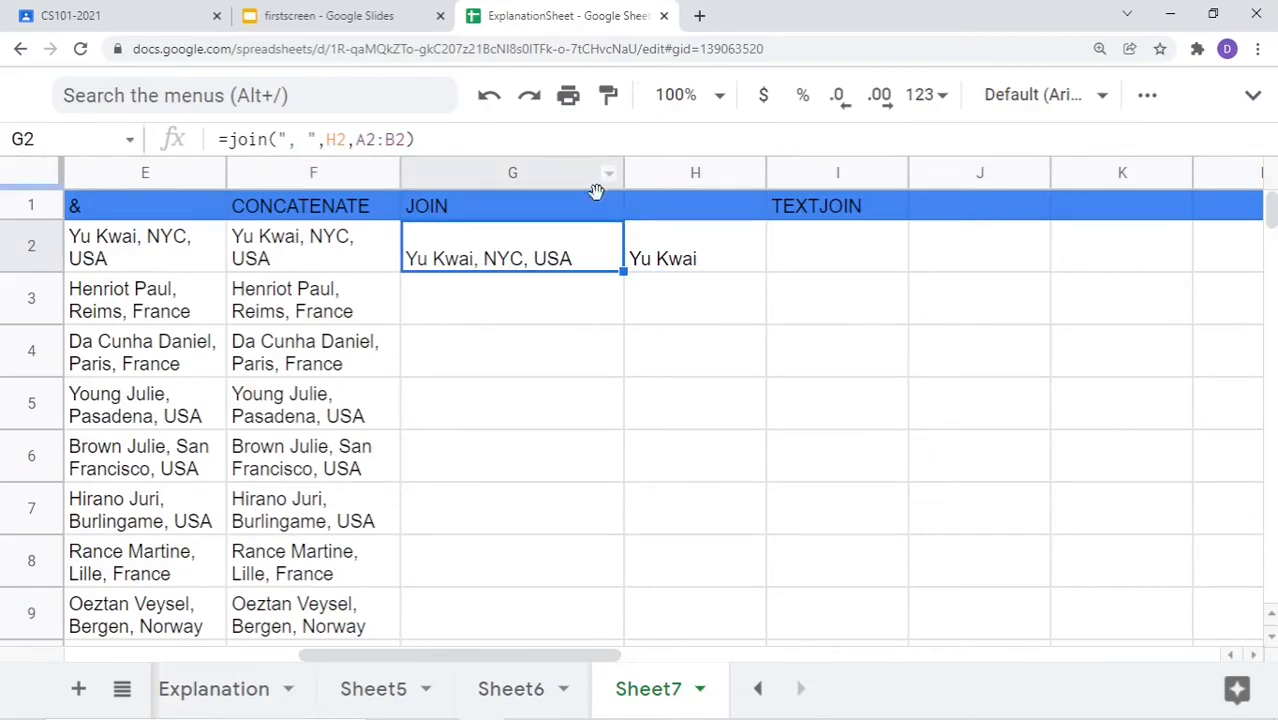
click(690, 260)
drag(377, 146, 230, 150)
key(ctrl+c)
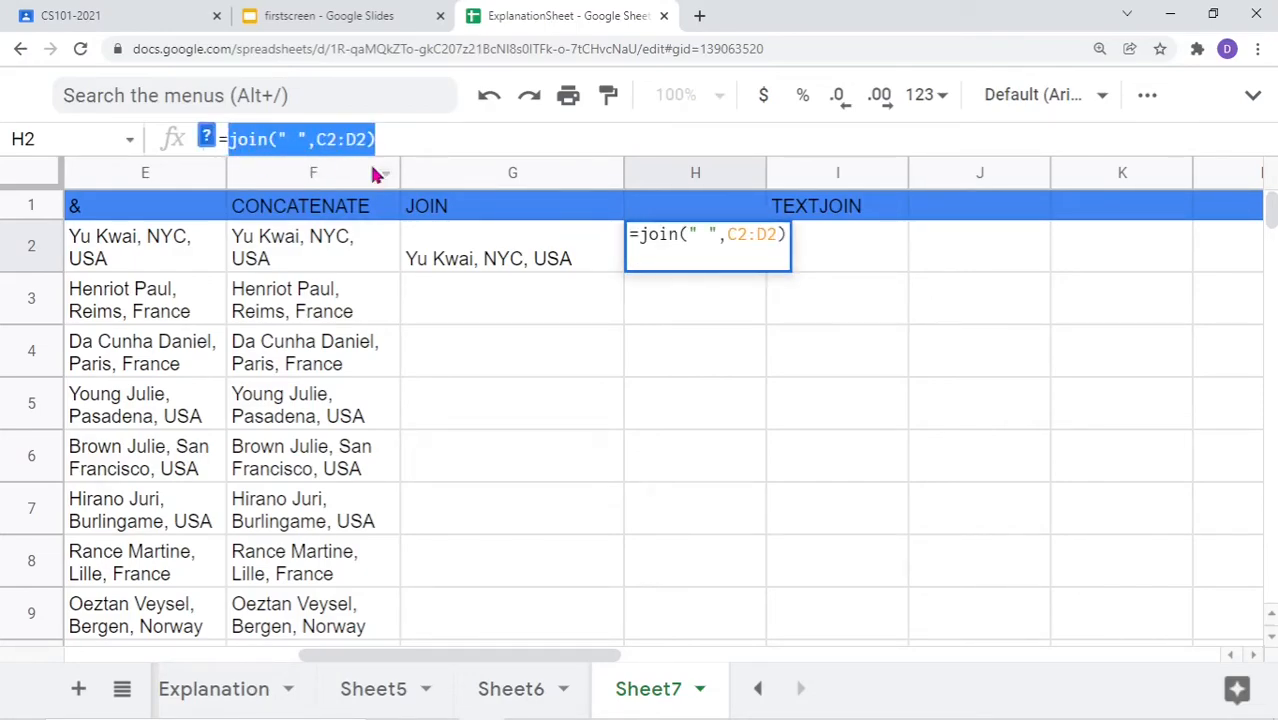
click(530, 255)
click(347, 150)
drag(345, 150, 327, 150)
key(ctrl+v)
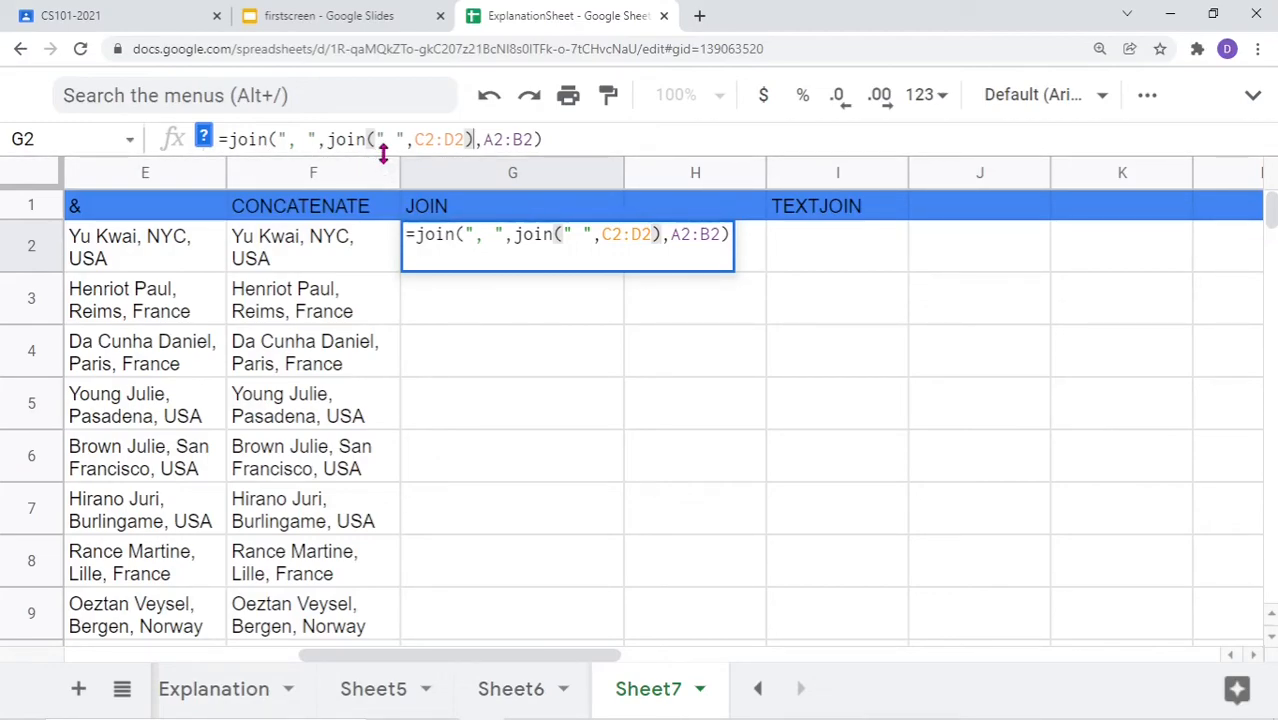
click(553, 145)
key(Return)
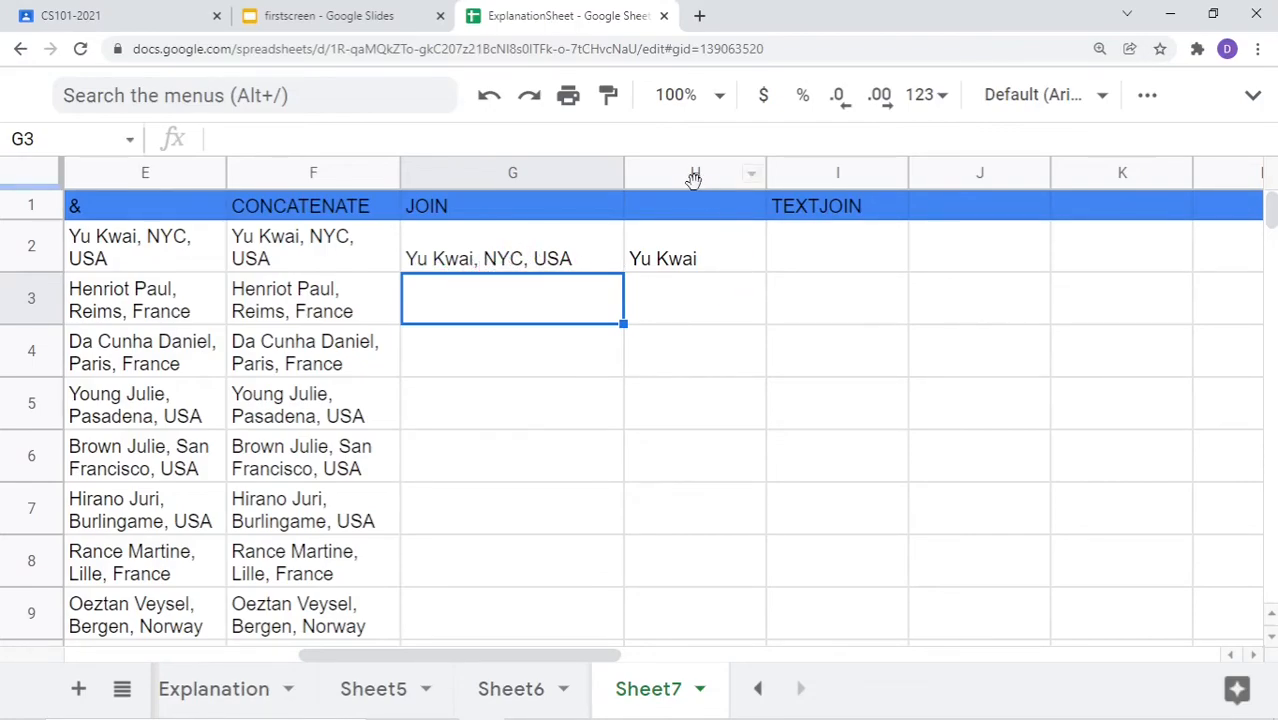
click(674, 178)
right_click(672, 178)
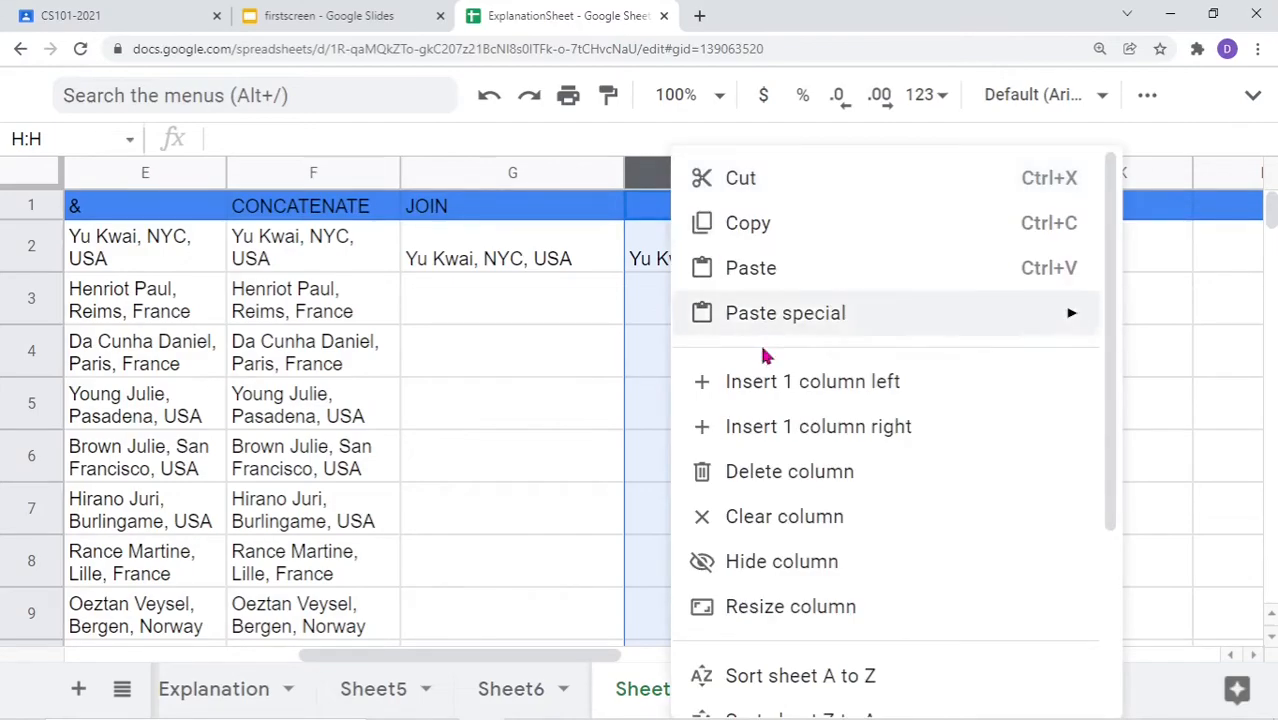
click(768, 474)
click(490, 258)
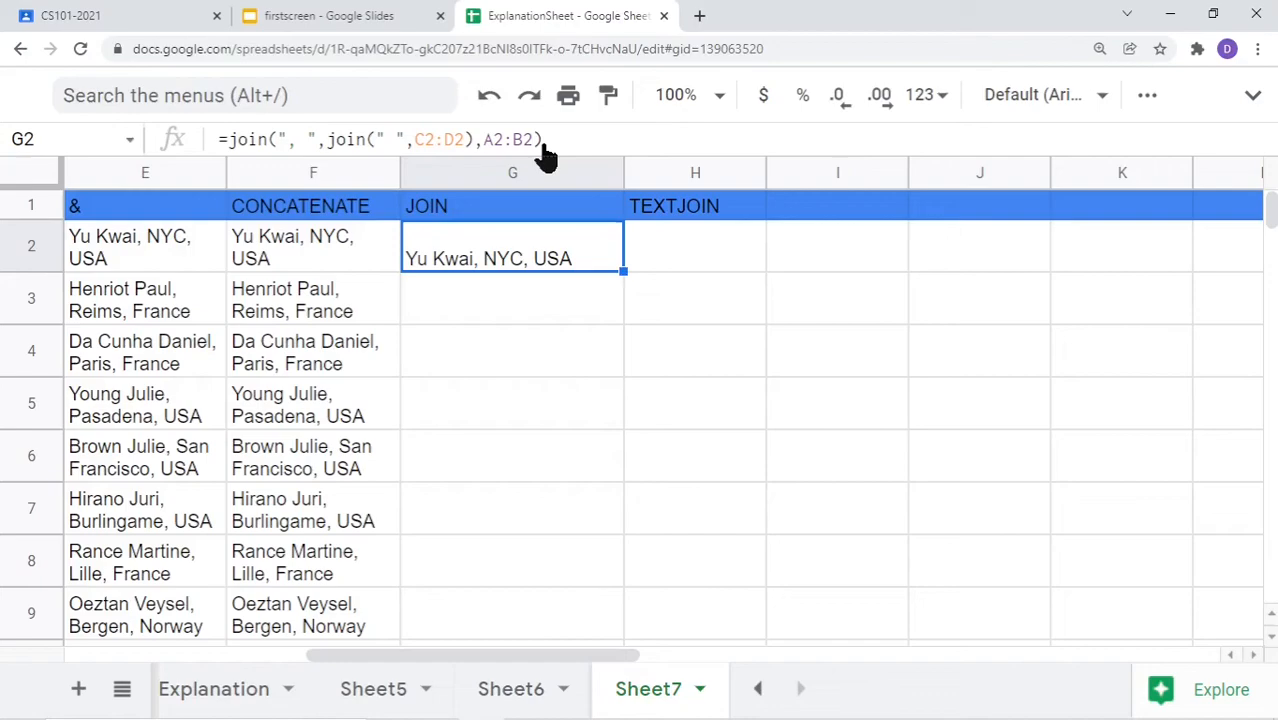
click(484, 302)
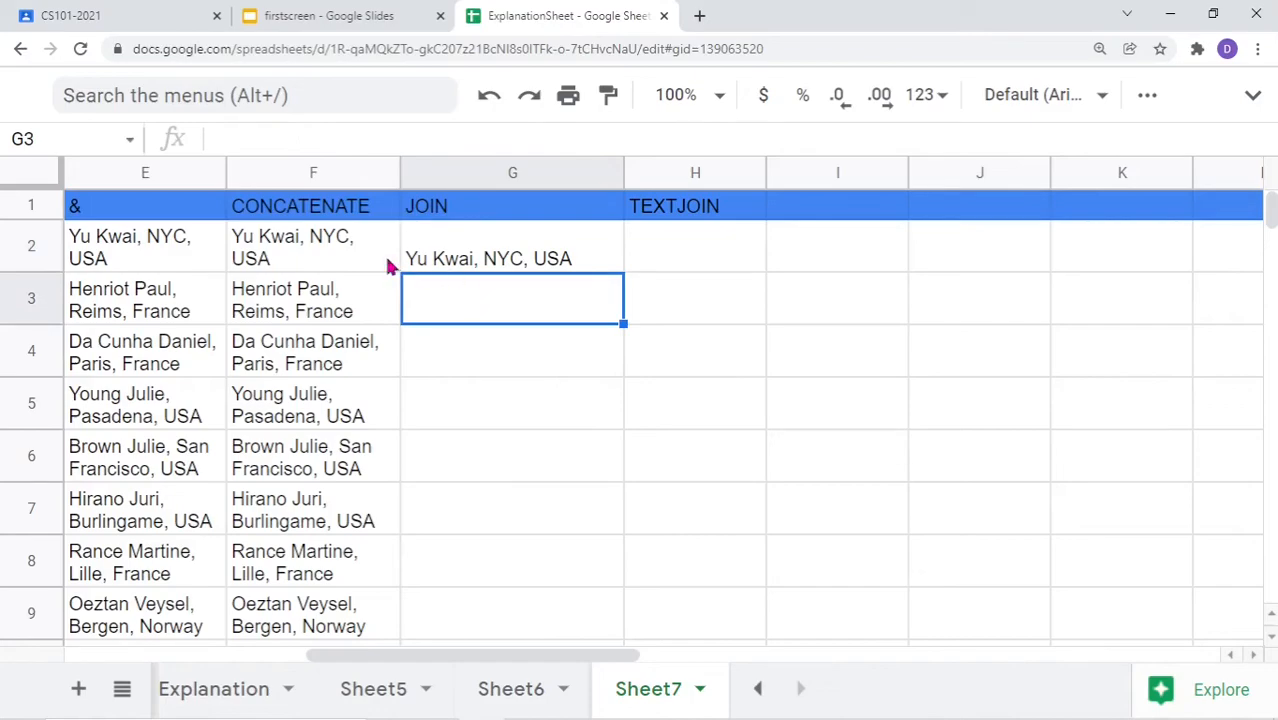
Copy G2's nested JOIN formula down through G16
click(498, 258)
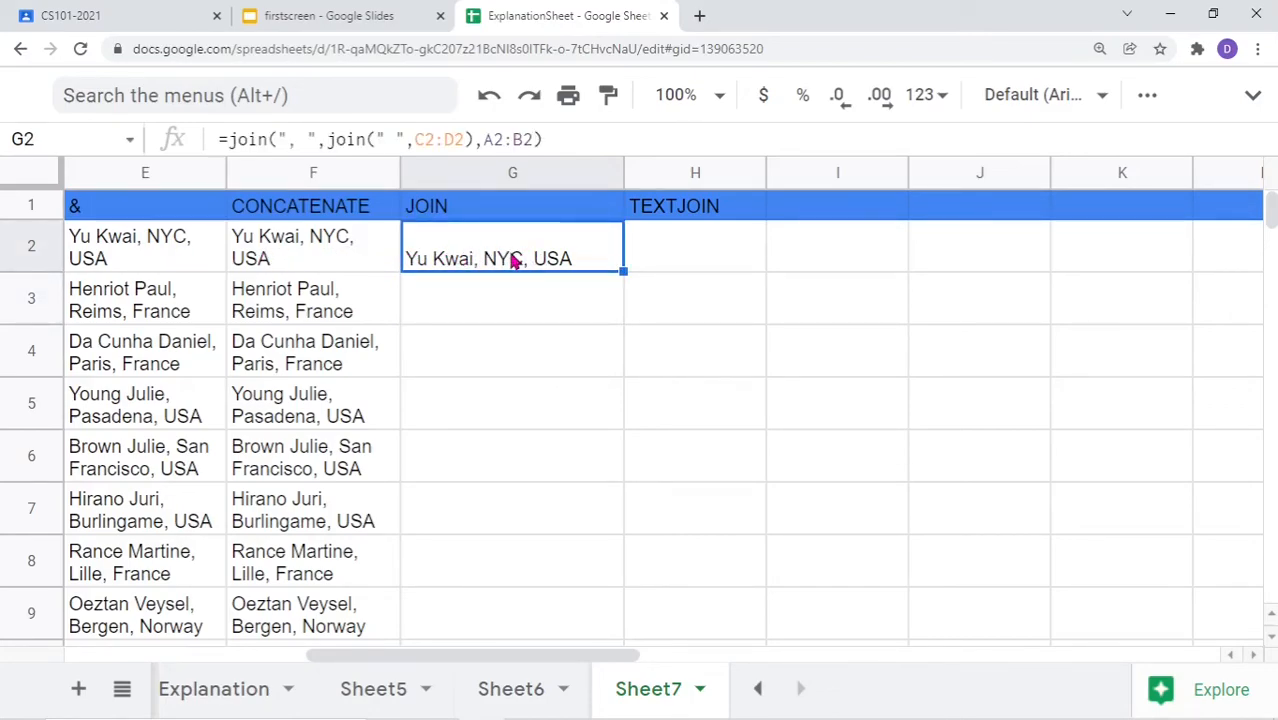
scroll(558, 389, down, 1)
scroll(558, 389, up, 1)
drag(622, 271, 608, 536)
scroll(511, 447, up, 5)
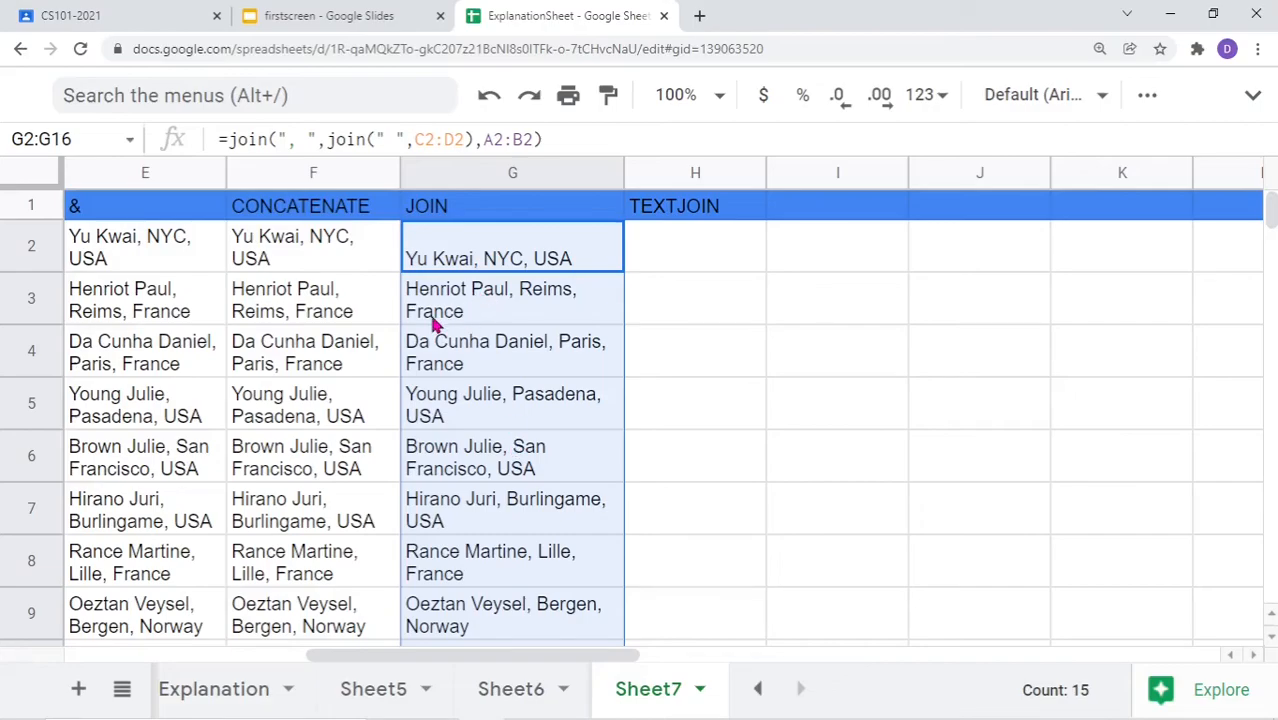
double_click(683, 253)
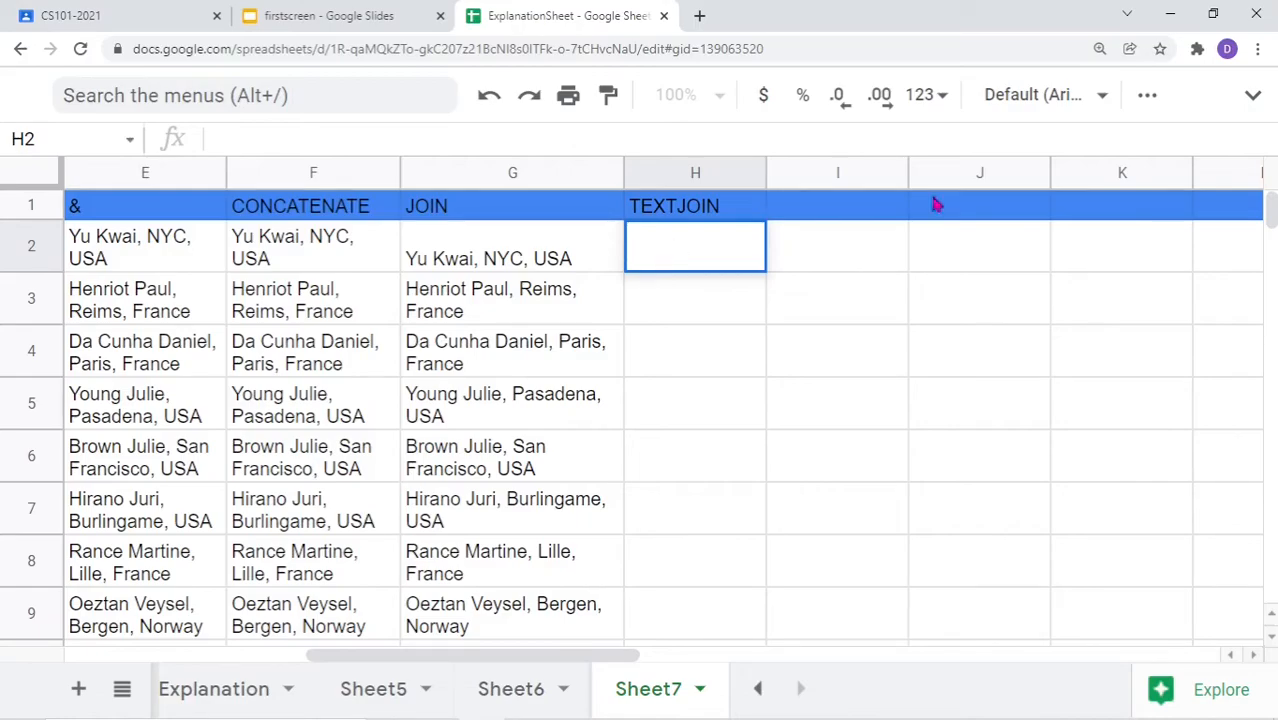
click(680, 309)
double_click(677, 262)
text(=textj)
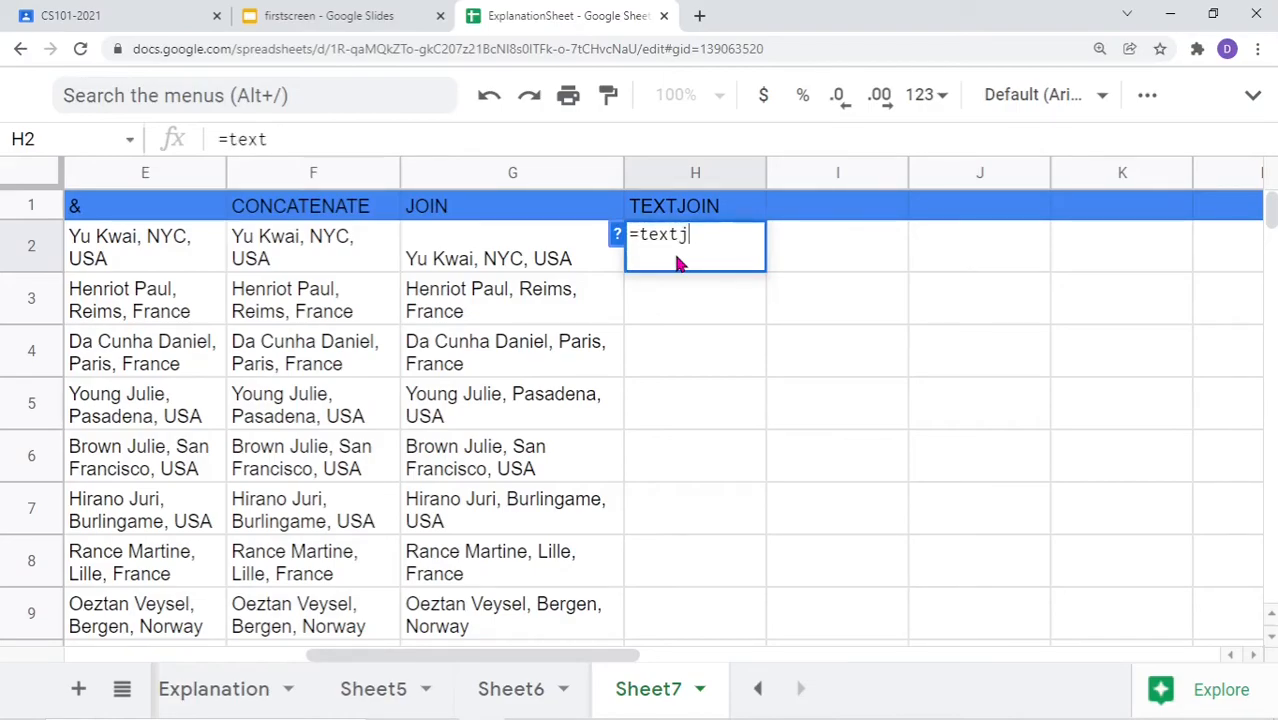
text(oin("")
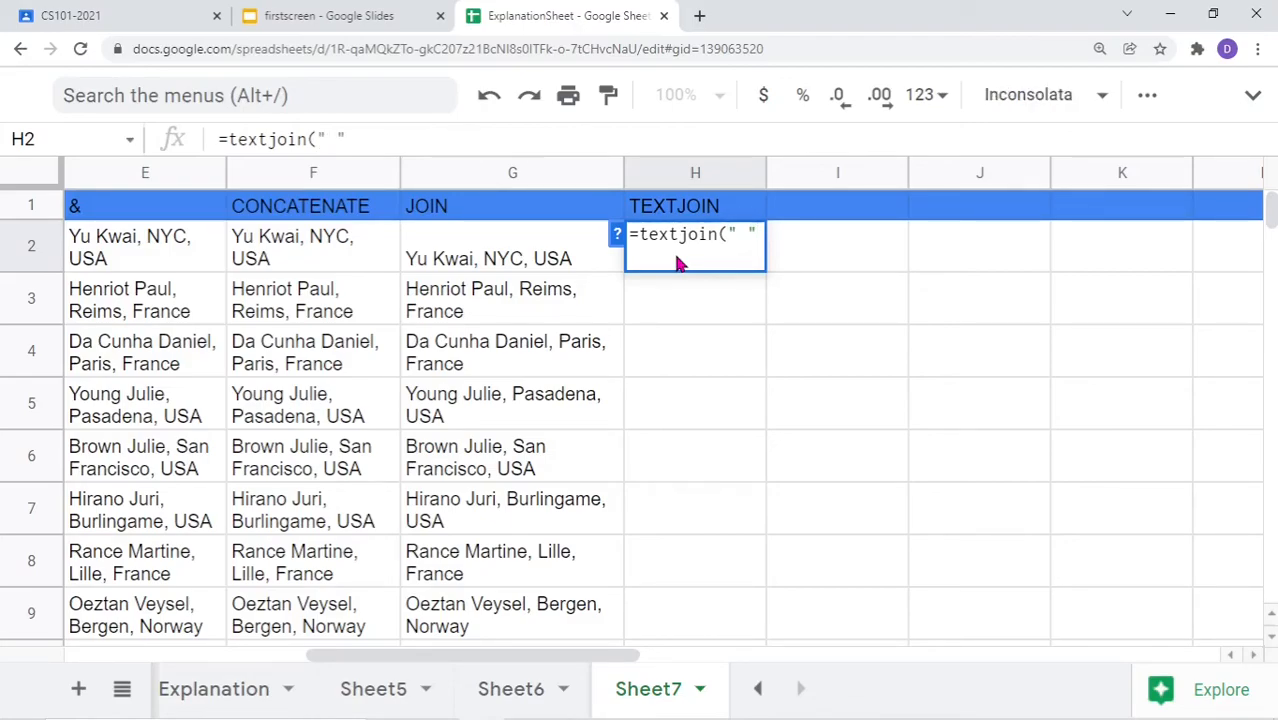
text( ,T)
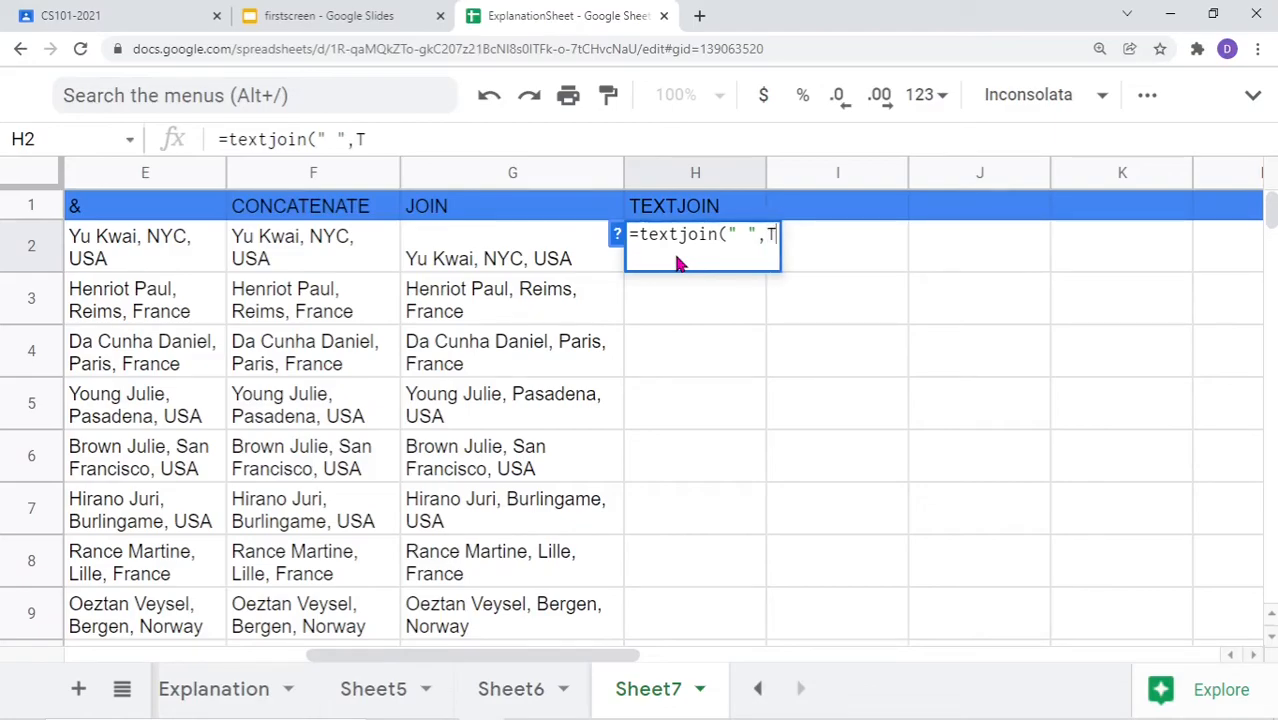
text(RUE,)
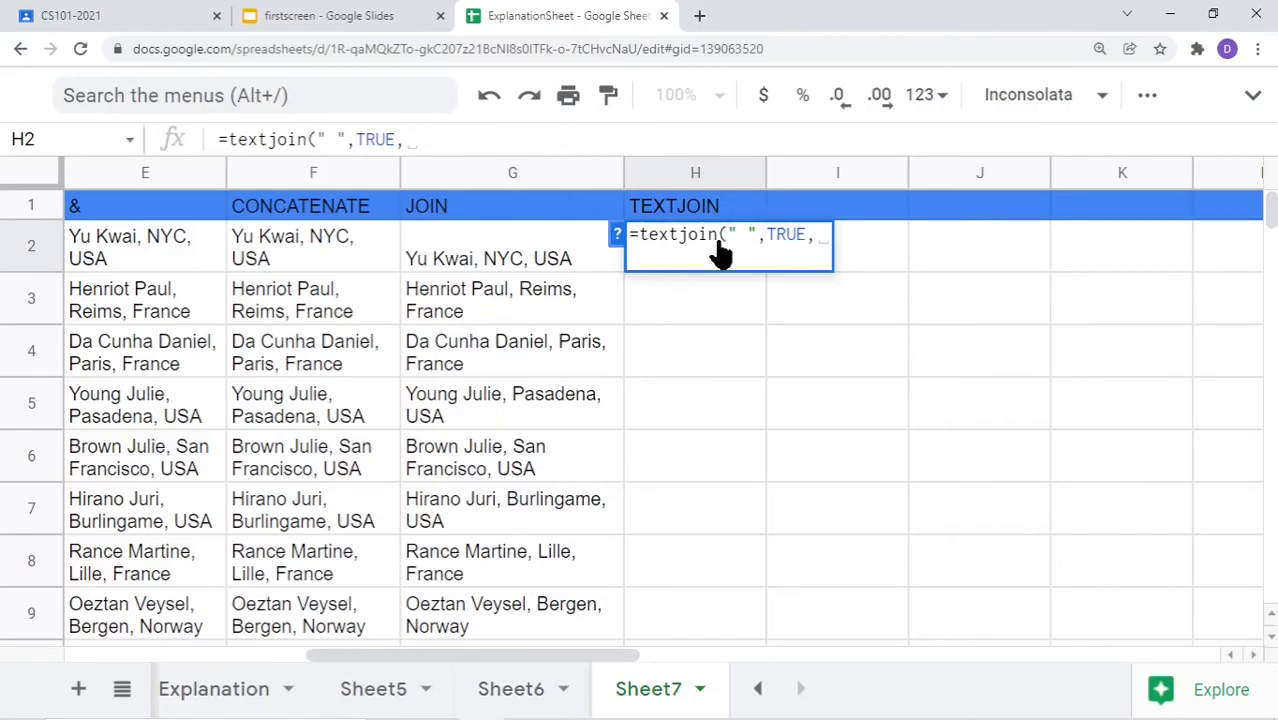
drag(357, 659, 236, 664)
drag(280, 275, 537, 276)
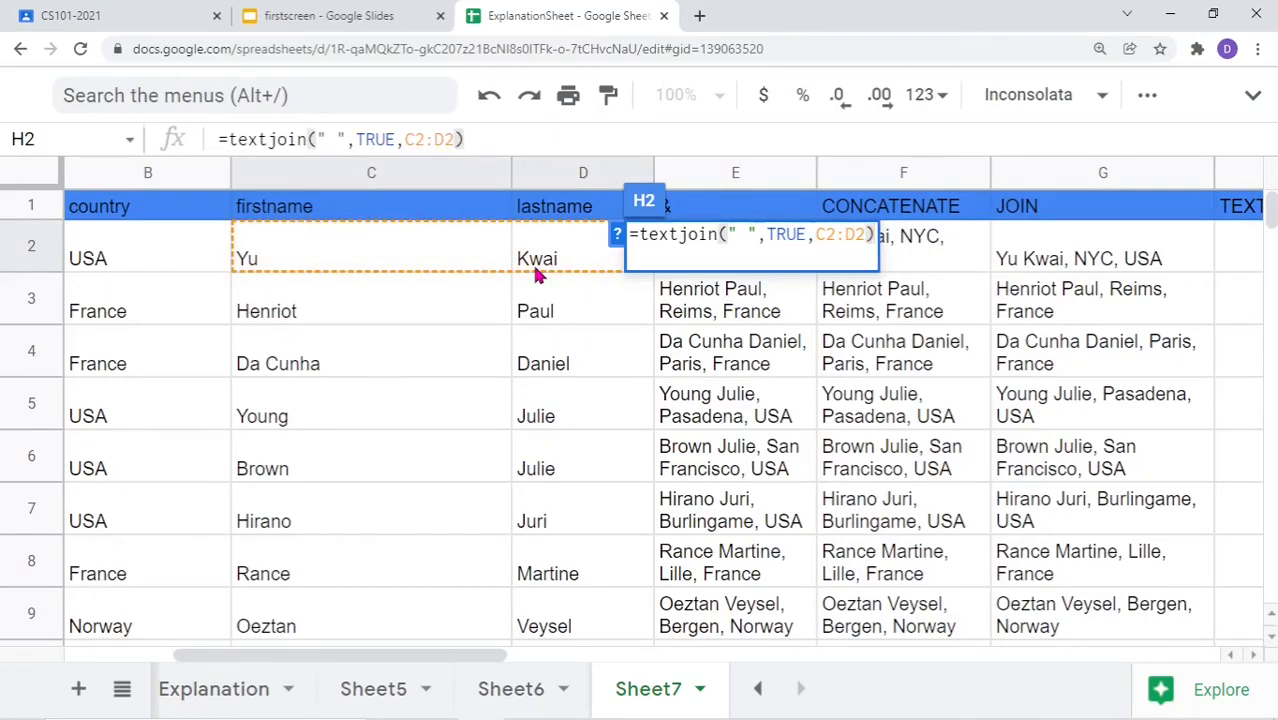
key(Return)
drag(419, 655, 585, 676)
click(516, 263)
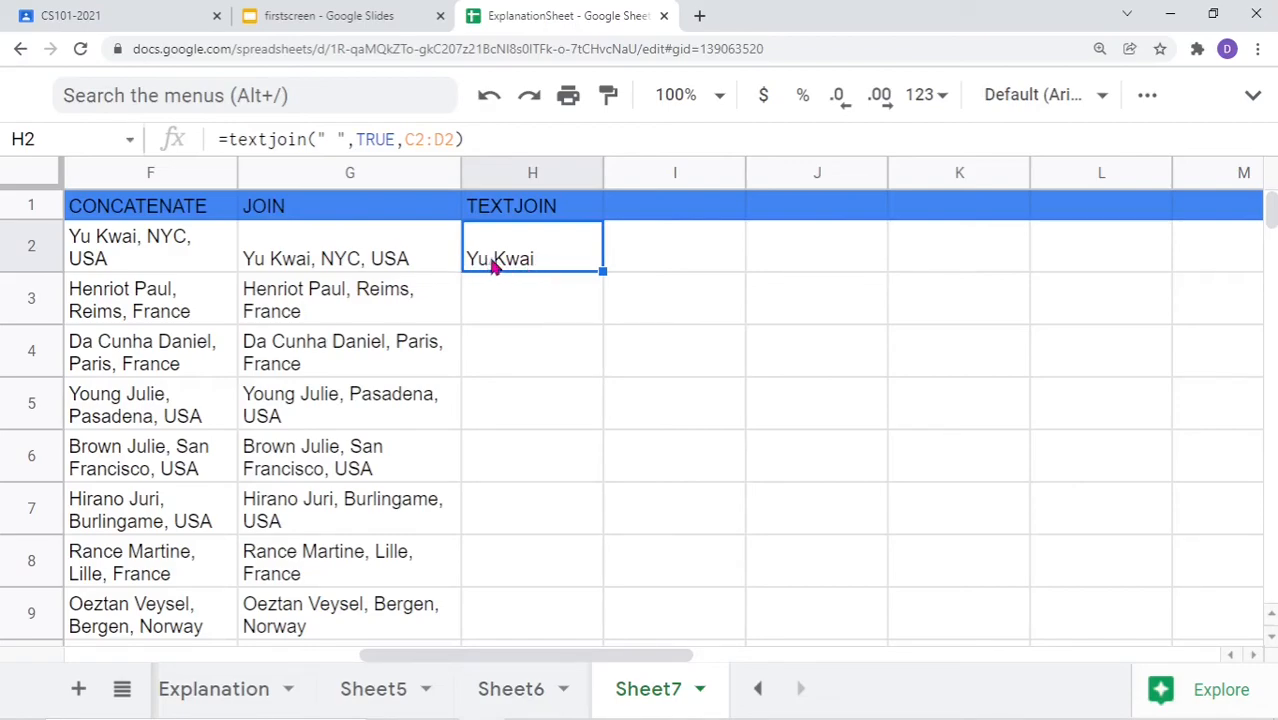
Wrap H2's formula in an outer Textjoin with a ", " delimiter and TRUE
click(225, 142)
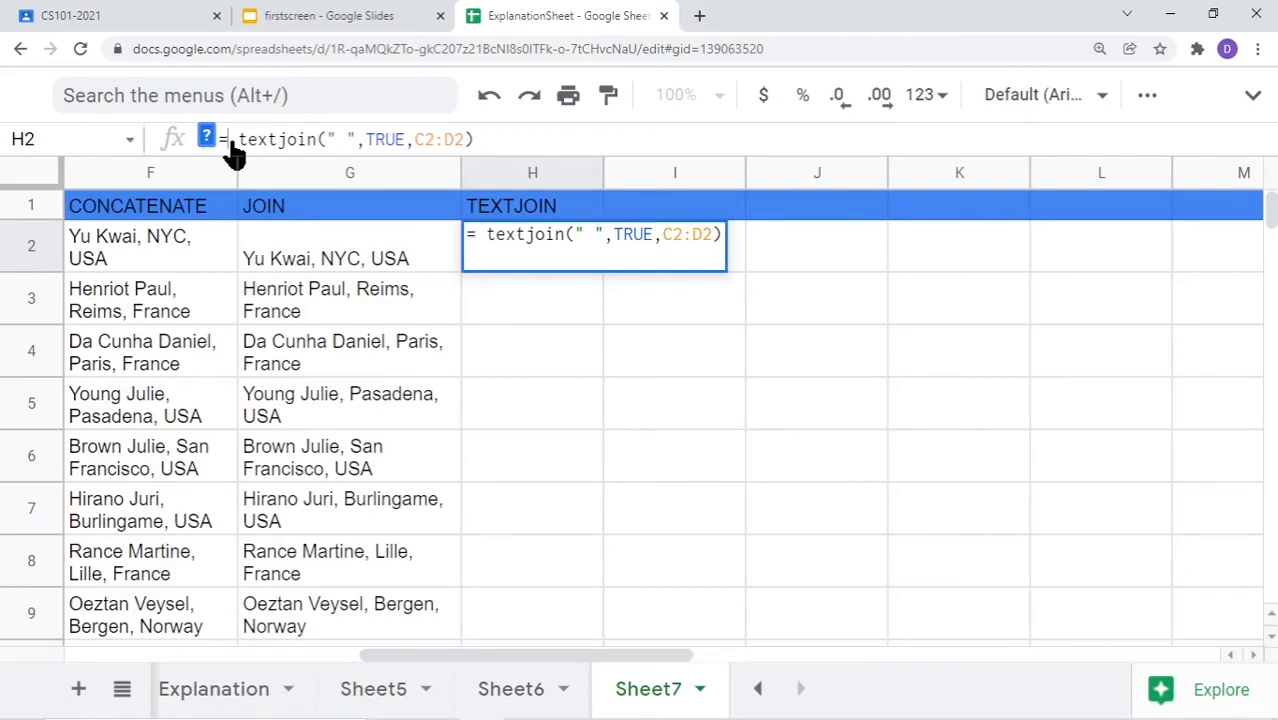
text(Text)
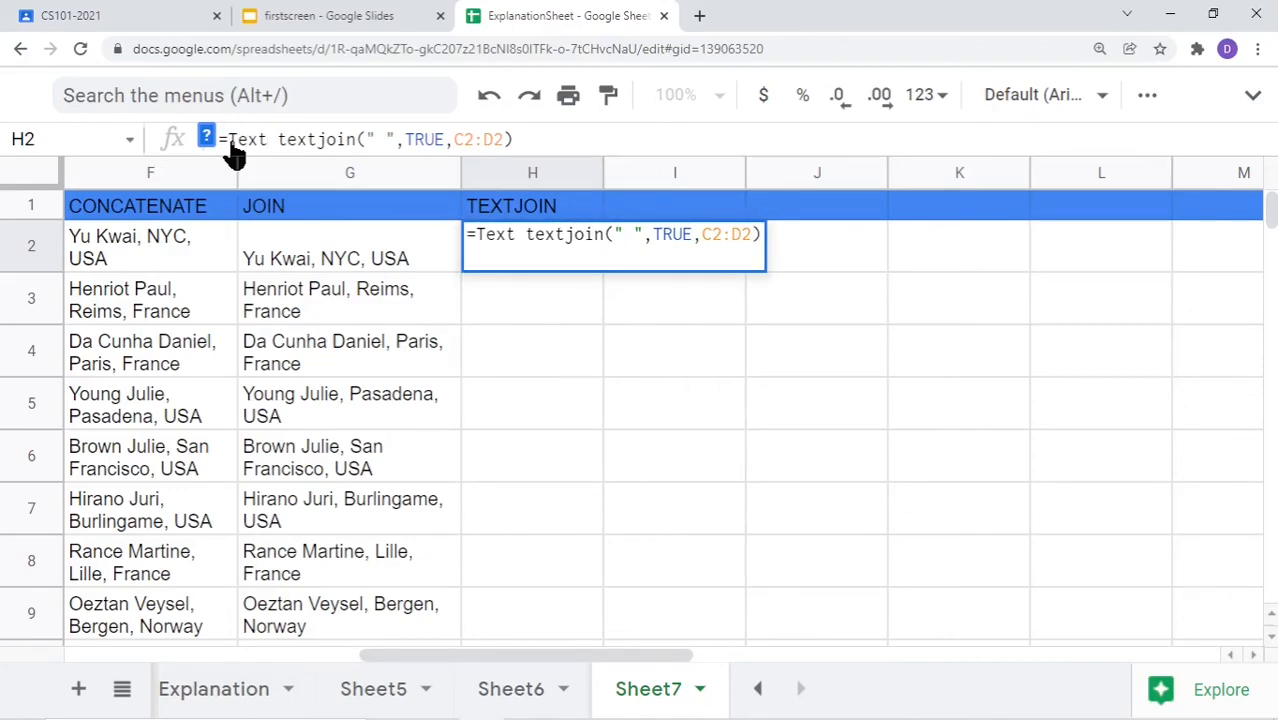
text(join)
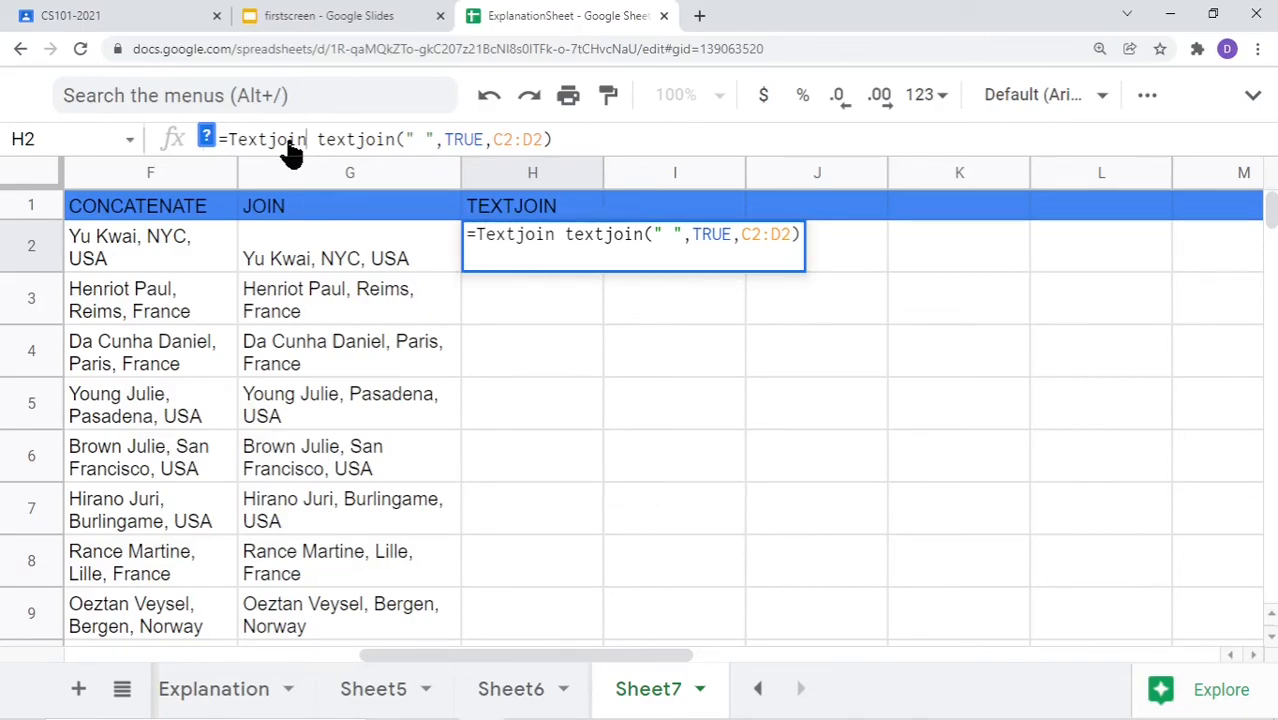
text(()
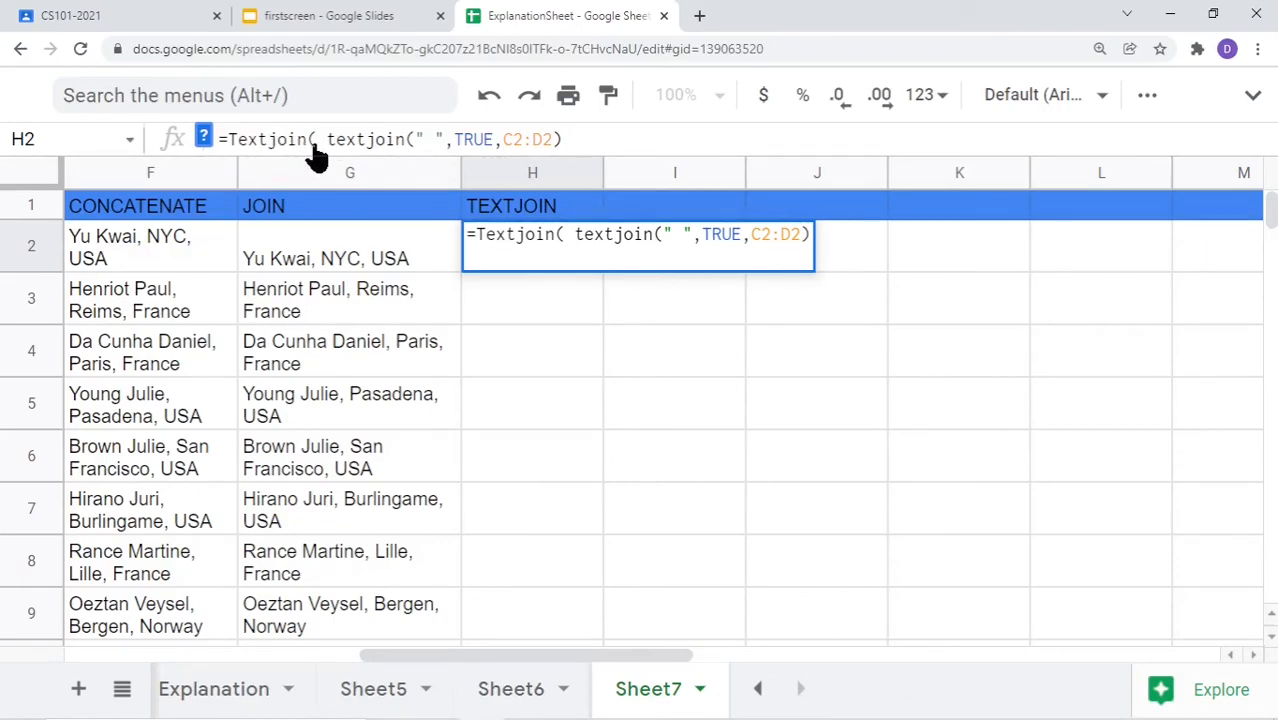
text("")
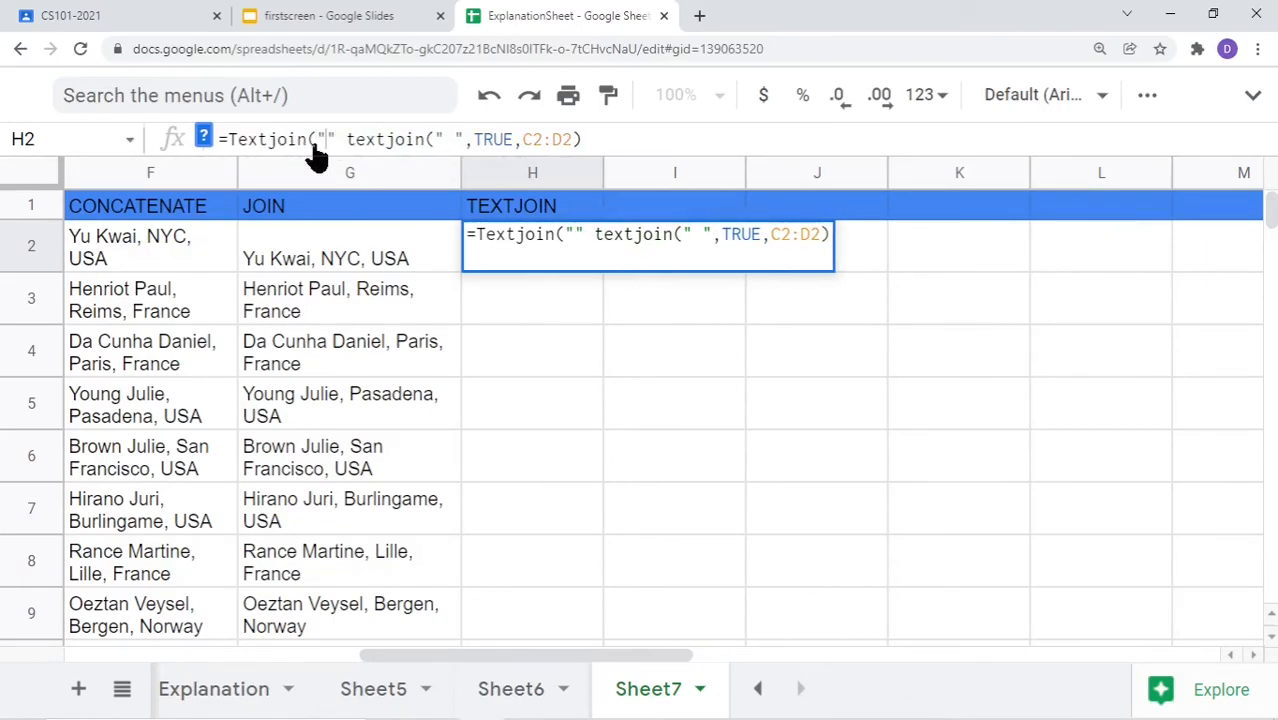
key(Left)
text(,)
key(Right)
text(,)
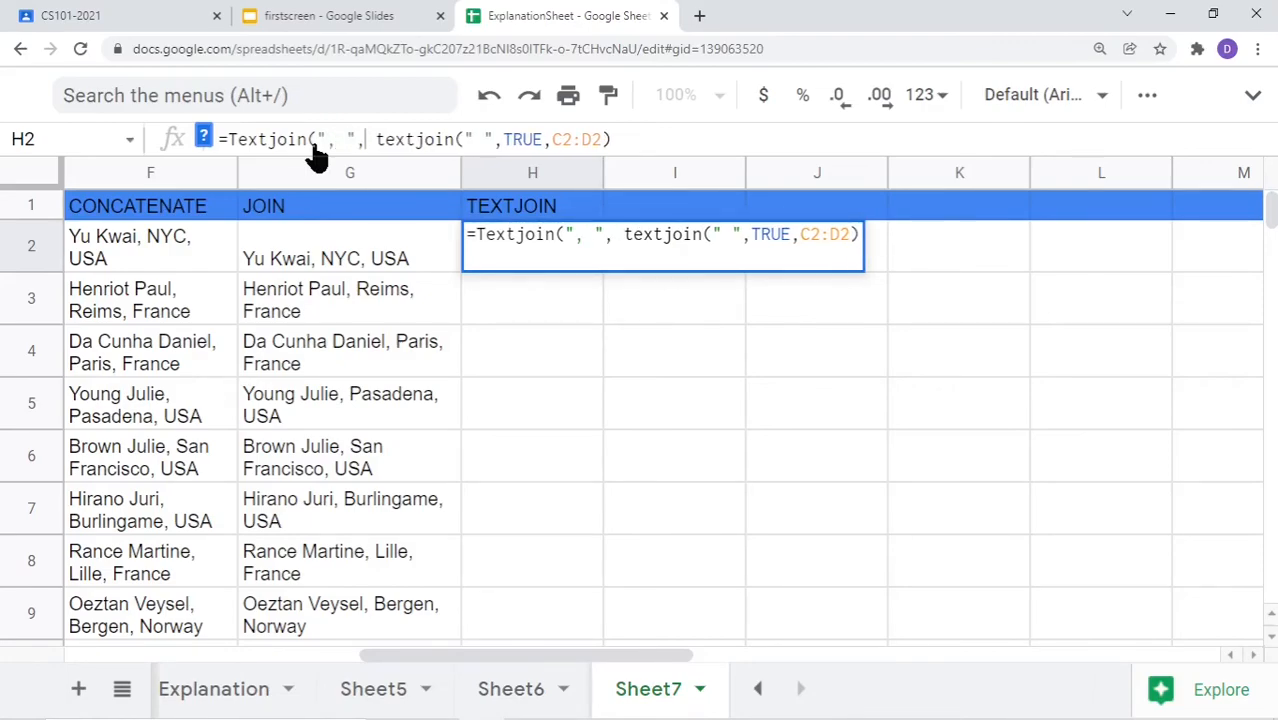
text(TRUE)
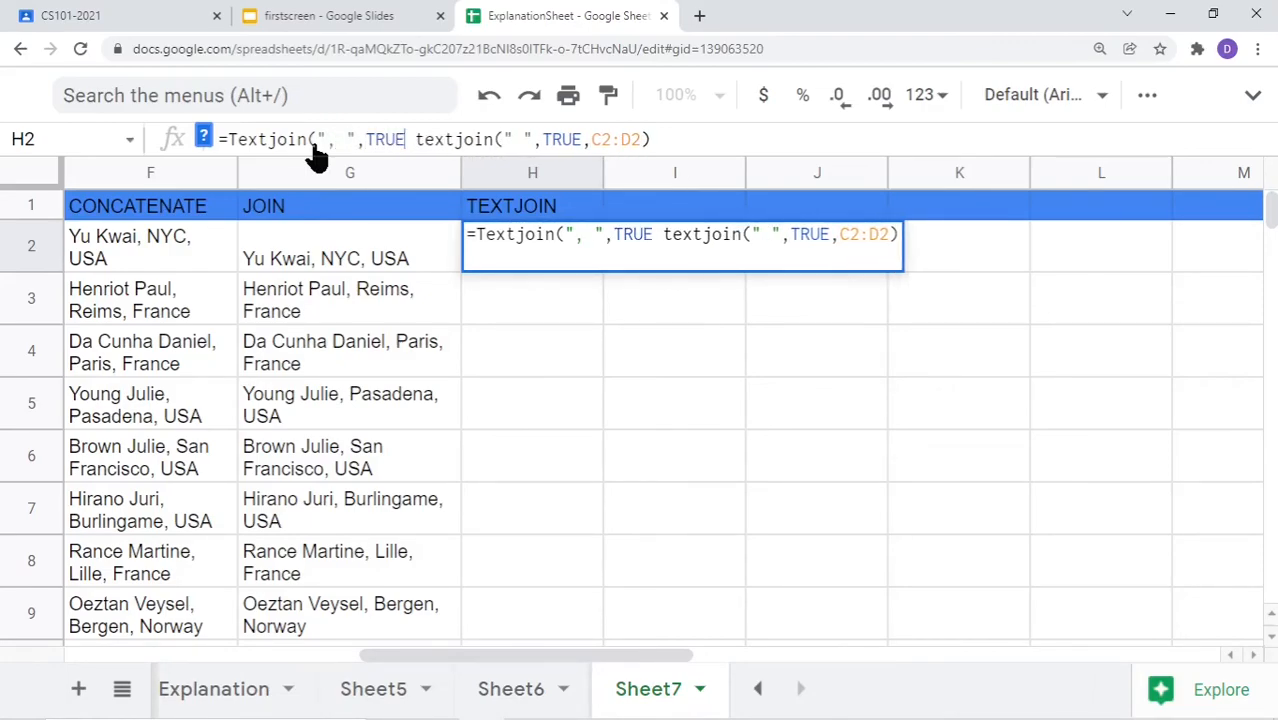
text(,)
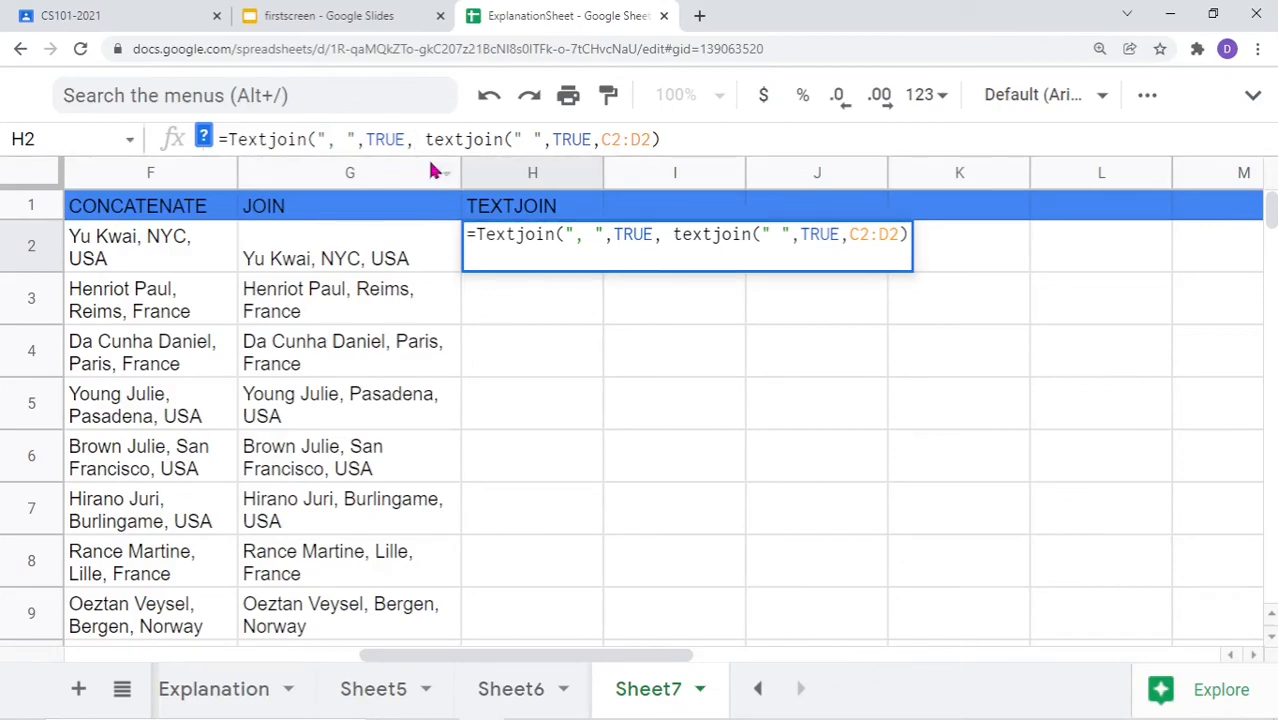
drag(425, 150, 679, 151)
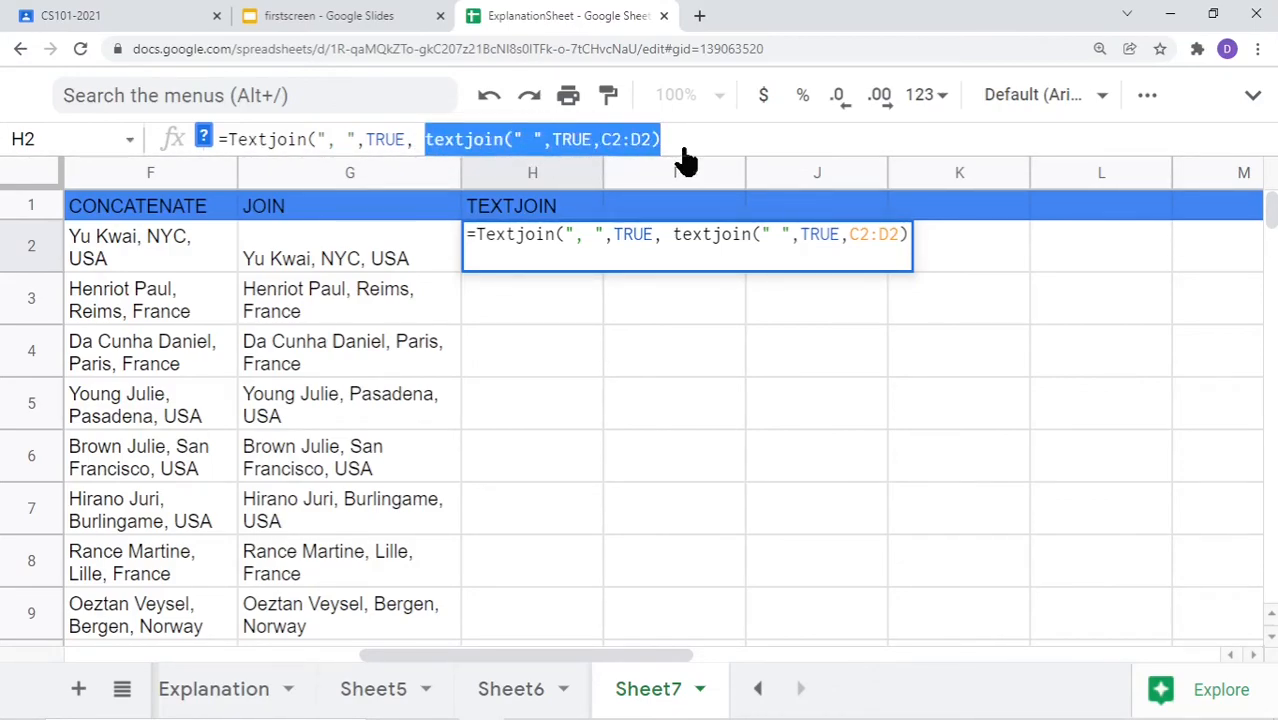
click(672, 142)
text(,)
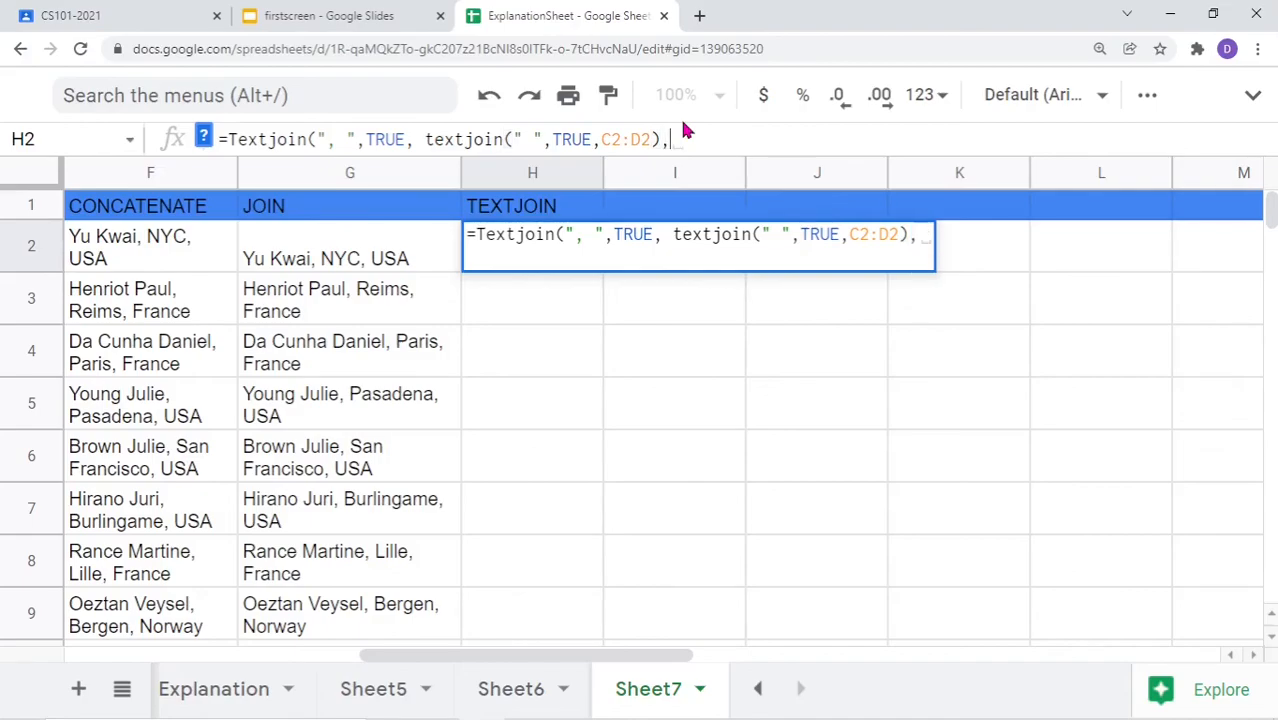
drag(422, 658, 216, 608)
drag(114, 284, 386, 272)
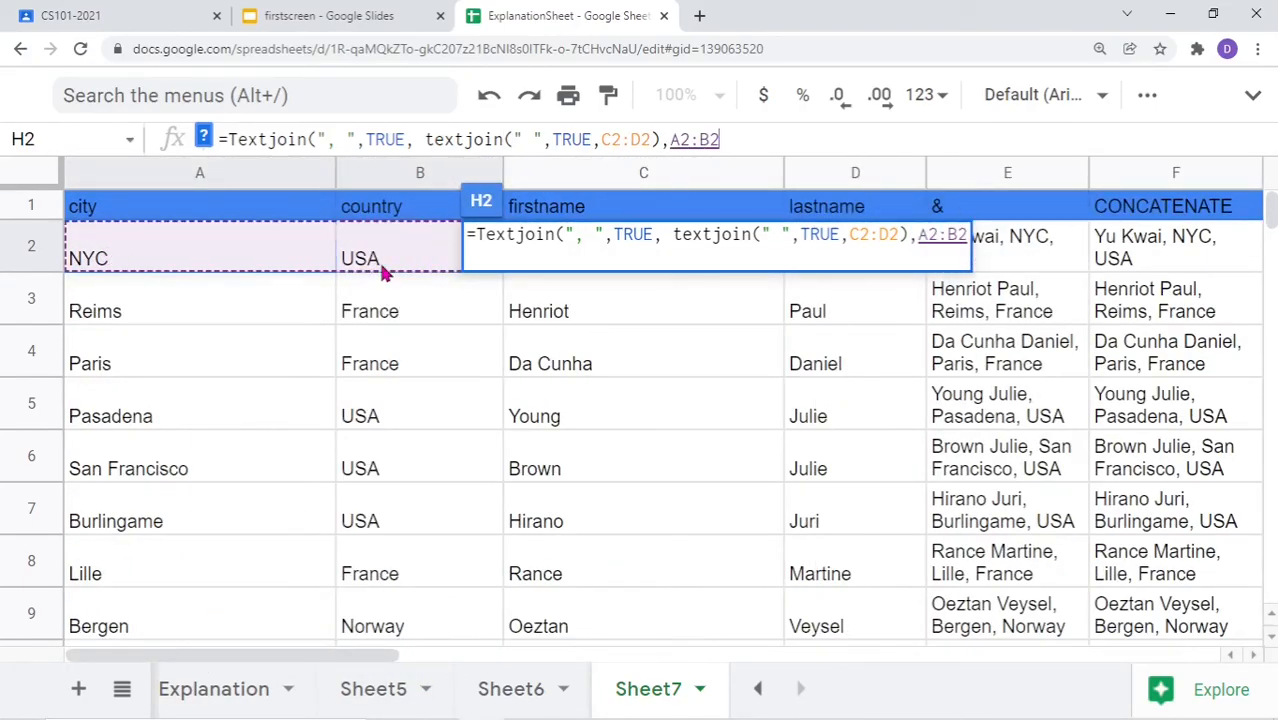
text())
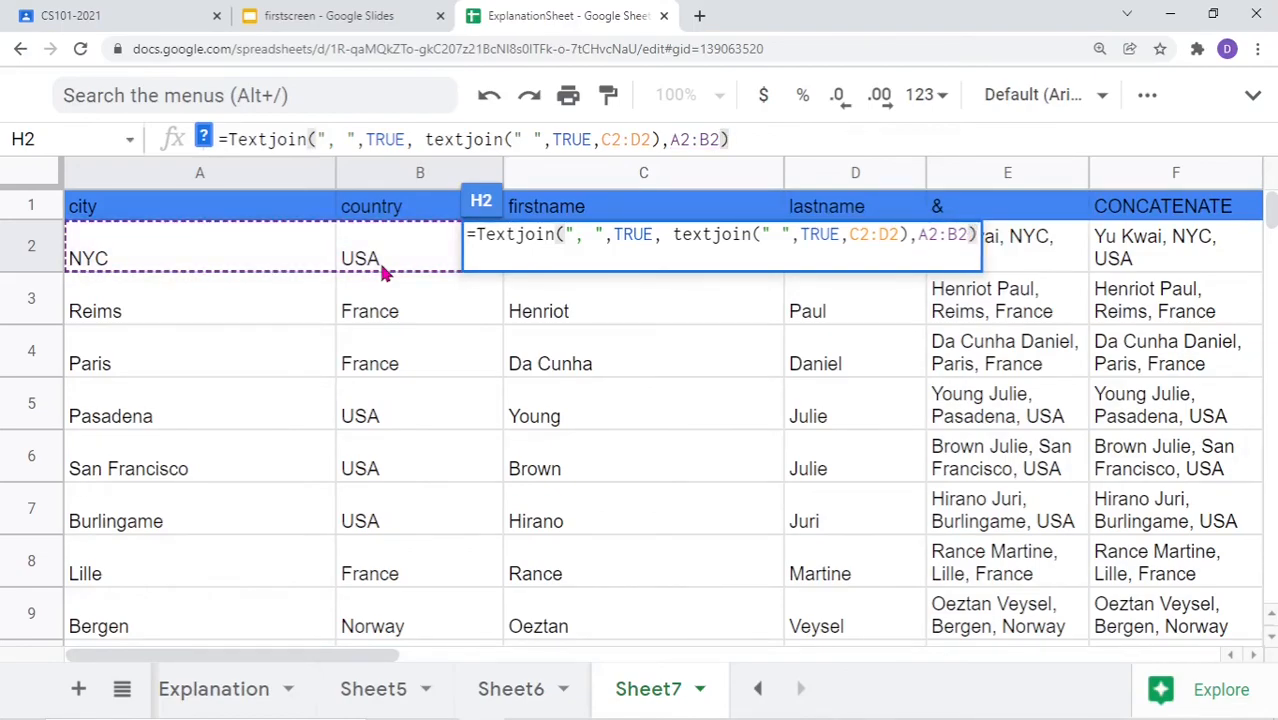
key(Return)
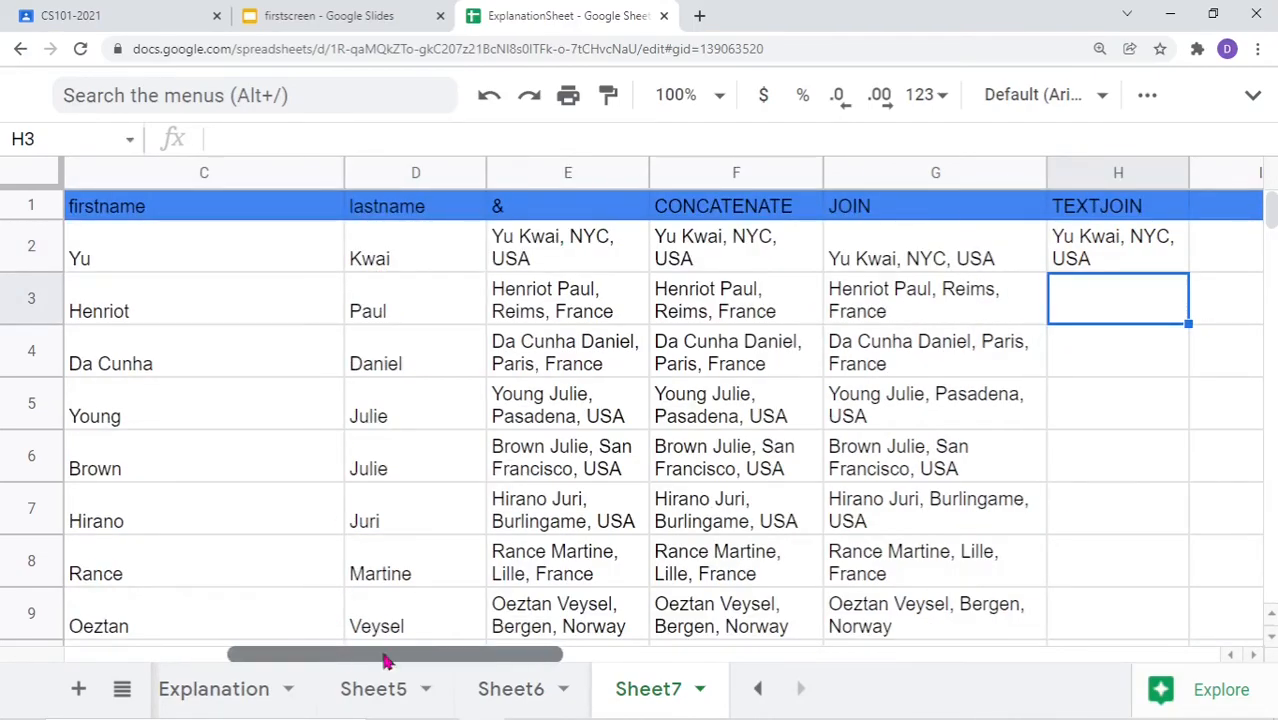
Widen column H so the TEXTJOIN results fit on one line
drag(359, 653, 528, 658)
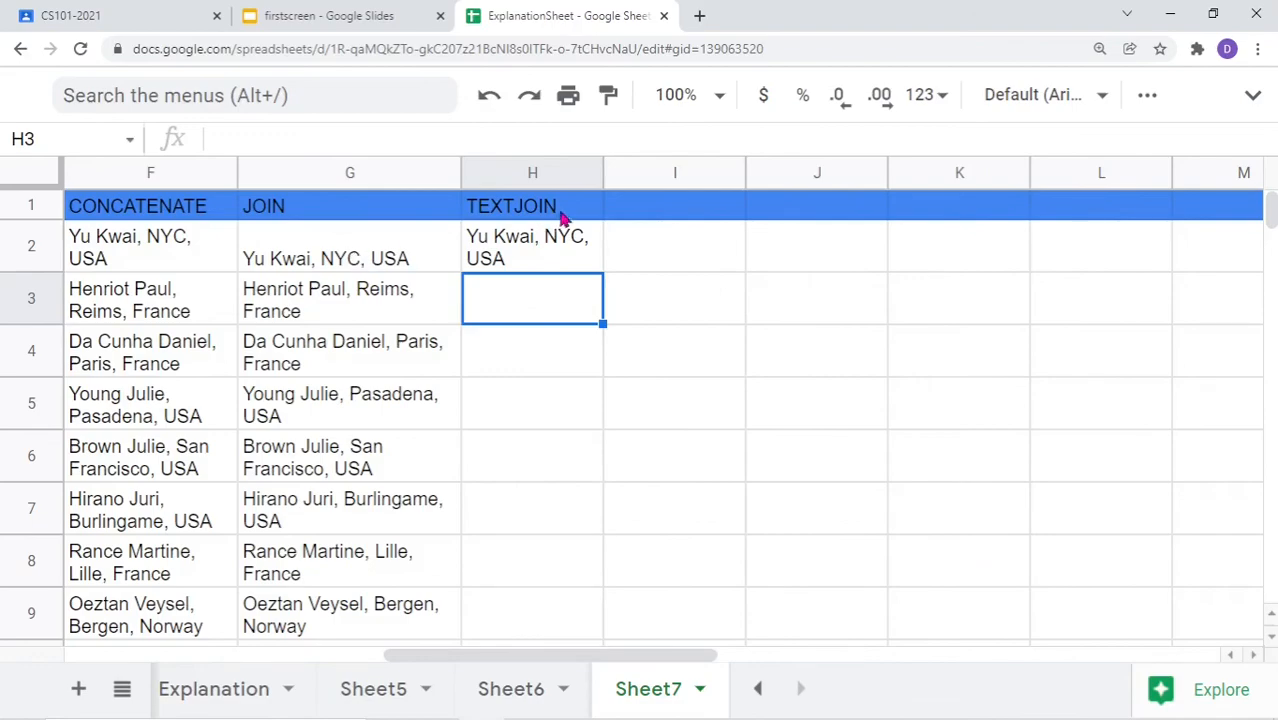
drag(603, 179, 657, 179)
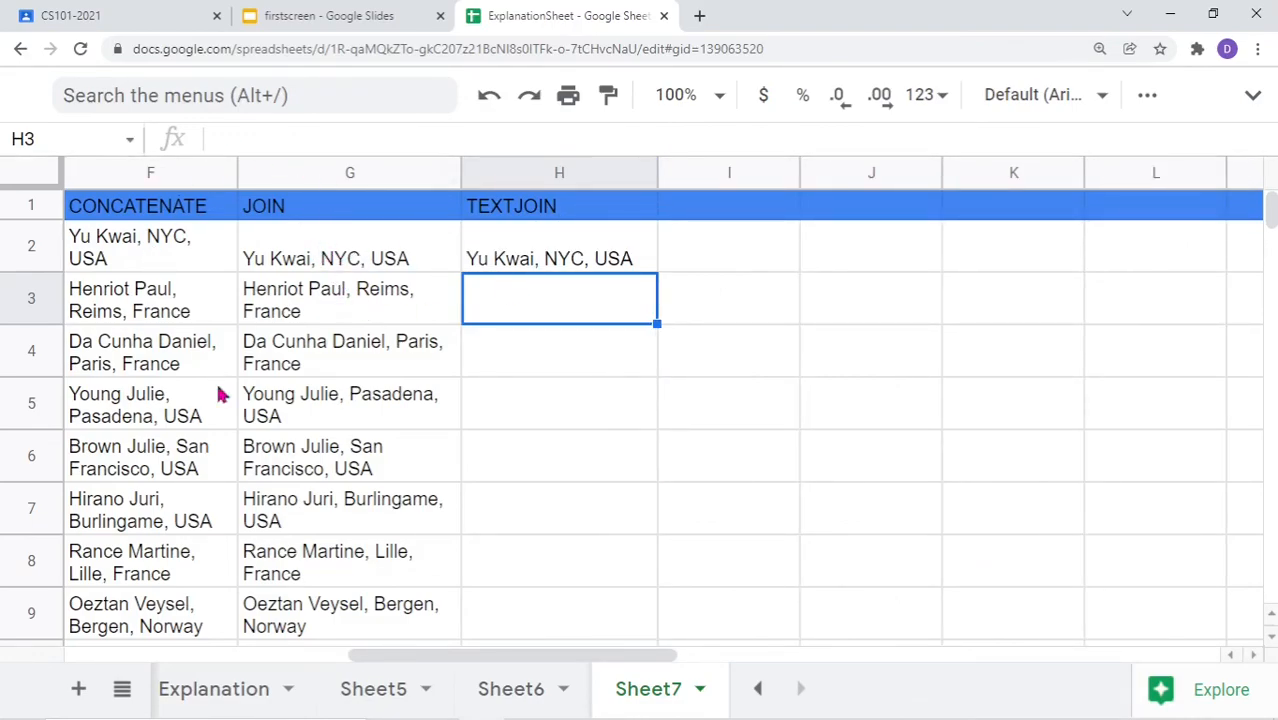
drag(377, 660, 342, 665)
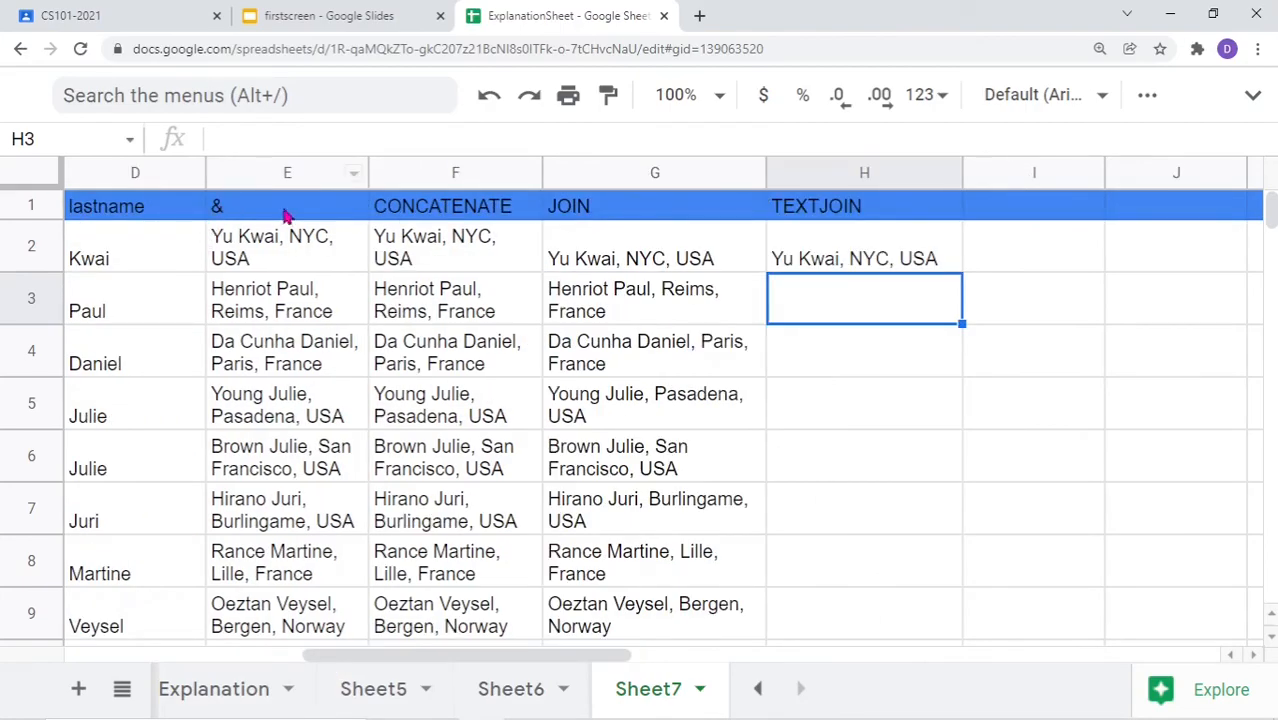
drag(342, 662, 428, 657)
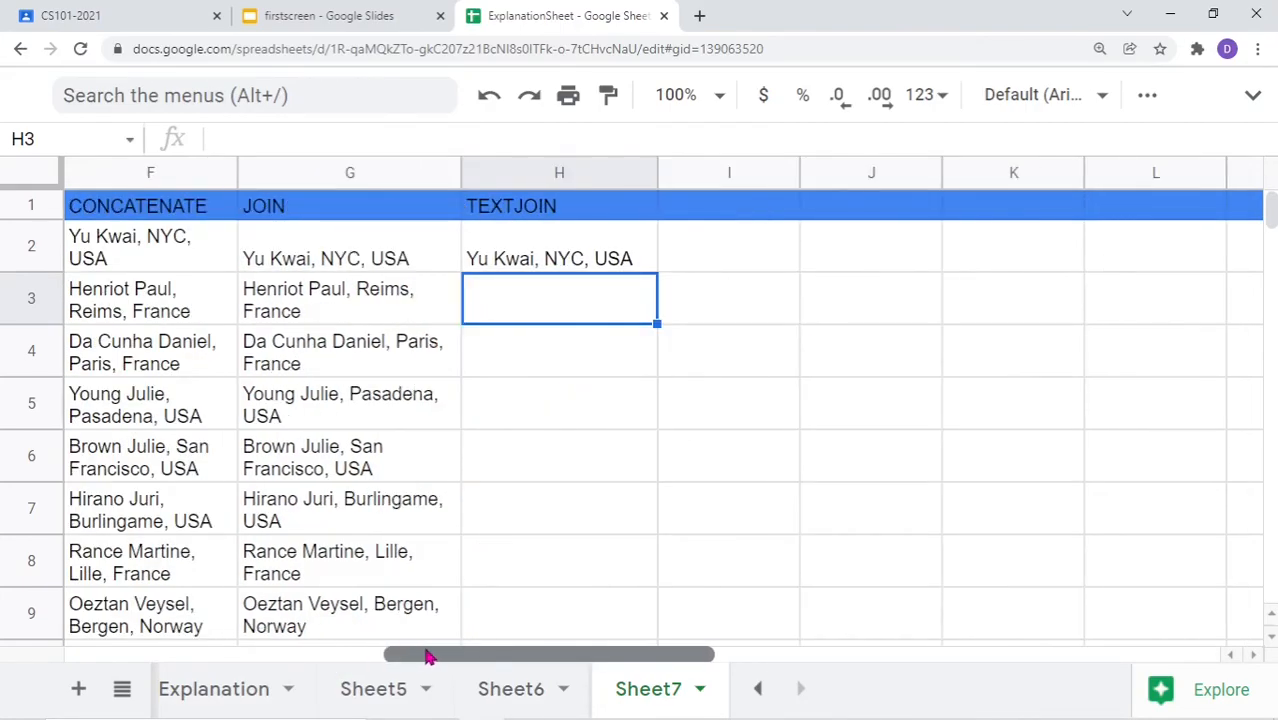
Fill the nested TEXTJOIN formula from H2 down to H16
click(576, 259)
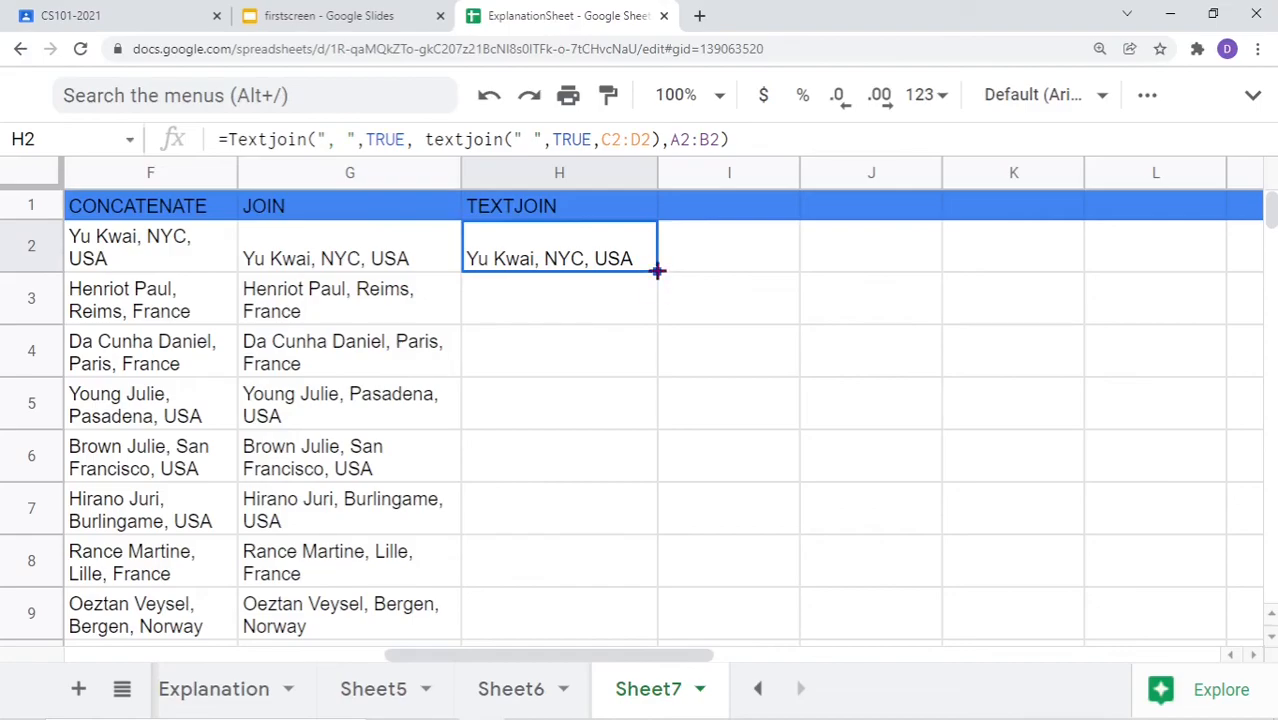
drag(657, 270, 642, 472)
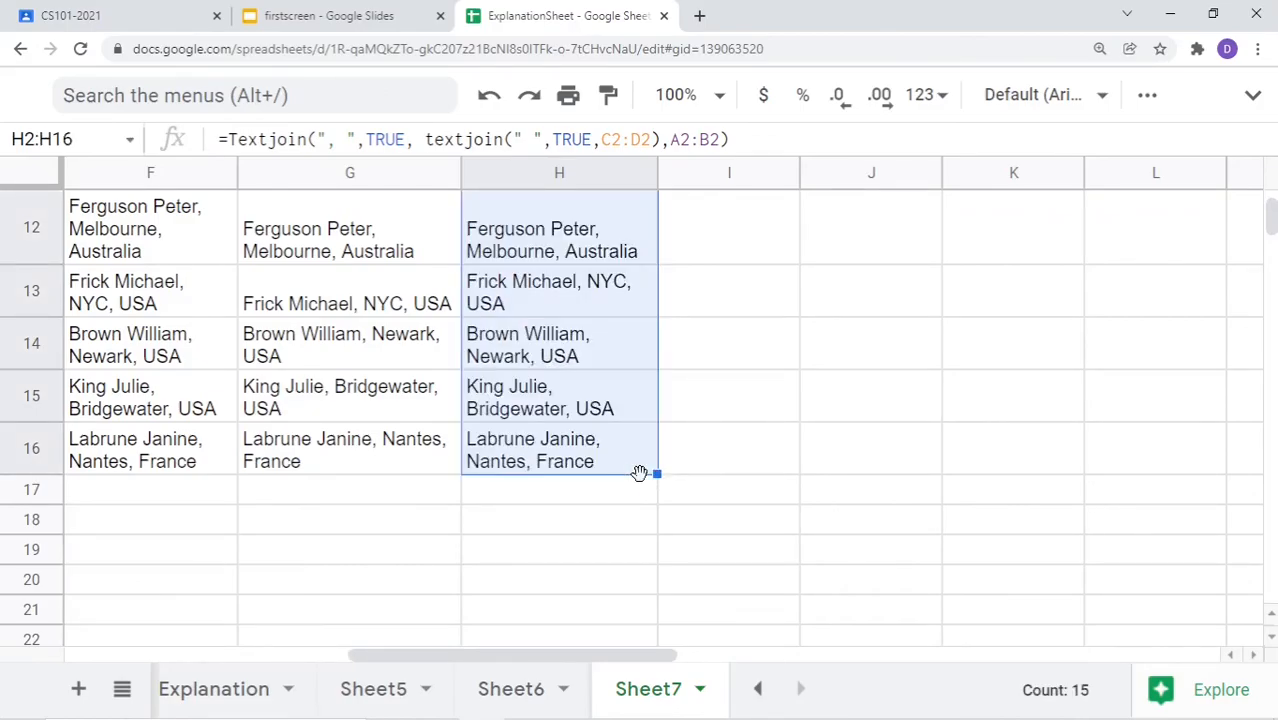
drag(454, 657, 322, 658)
scroll(367, 415, up, 5)
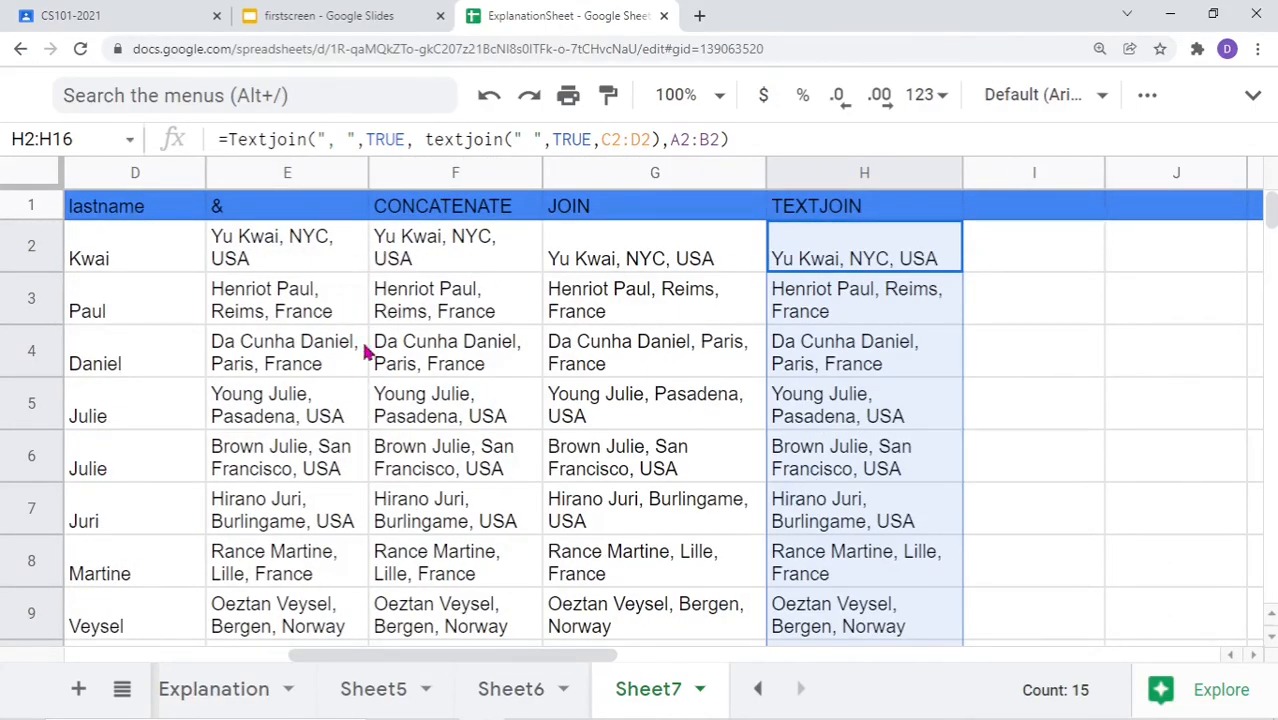